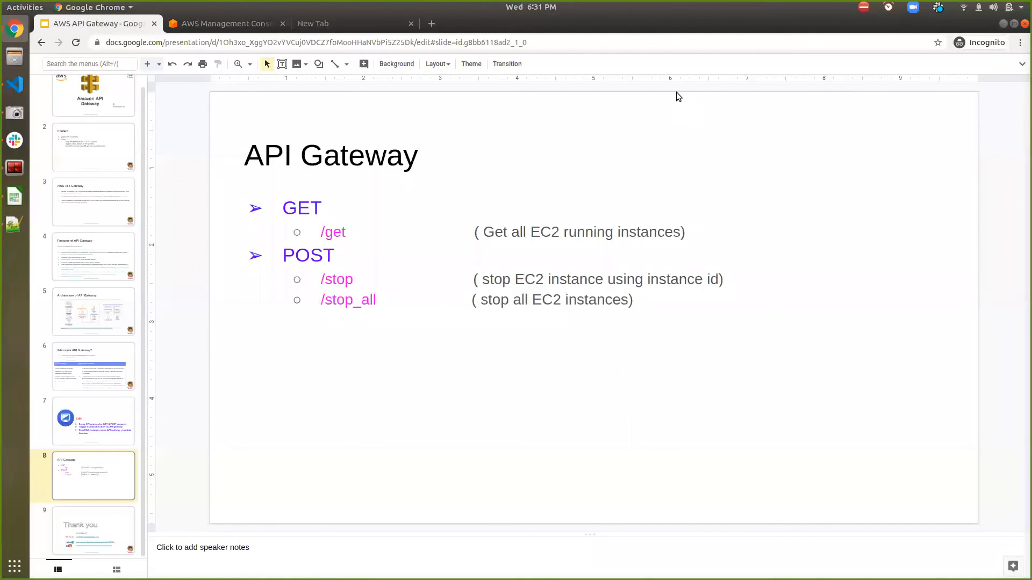
- Switch to the AWS Management Console, open the API Gateway service, and check the planned endpoints on the slide
left_click(245, 21)
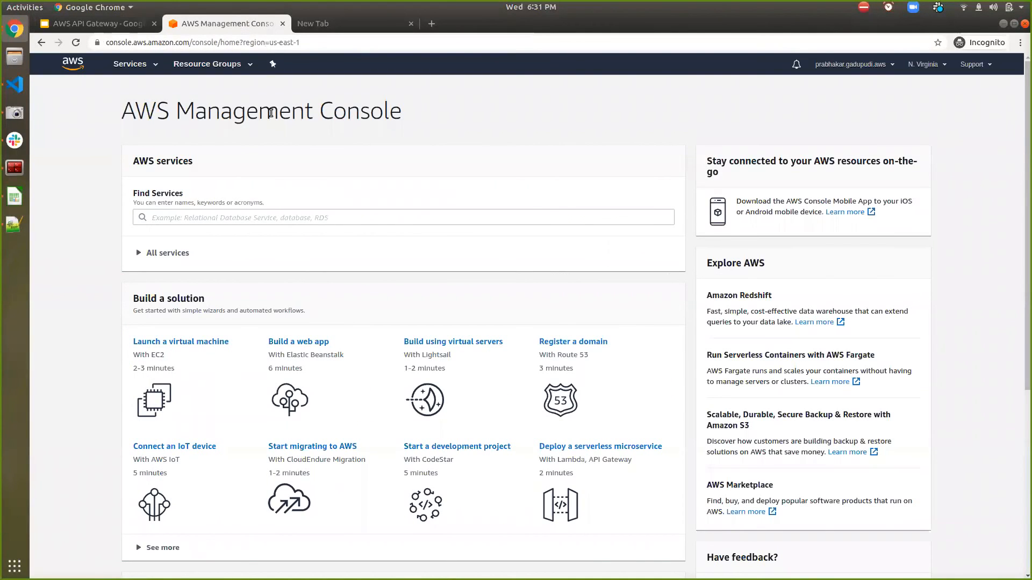
left_click(147, 69)
type("api")
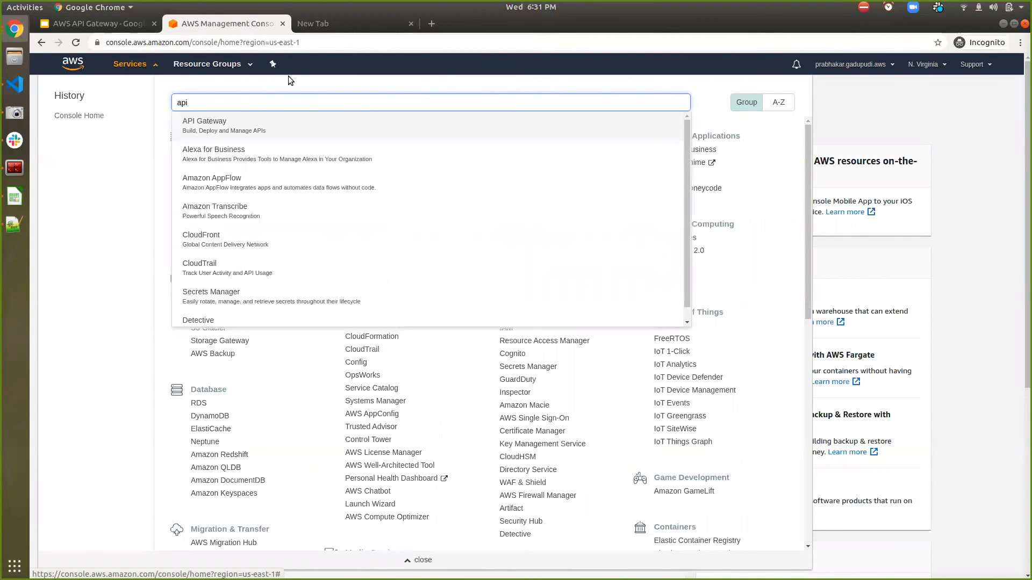
left_click(240, 129)
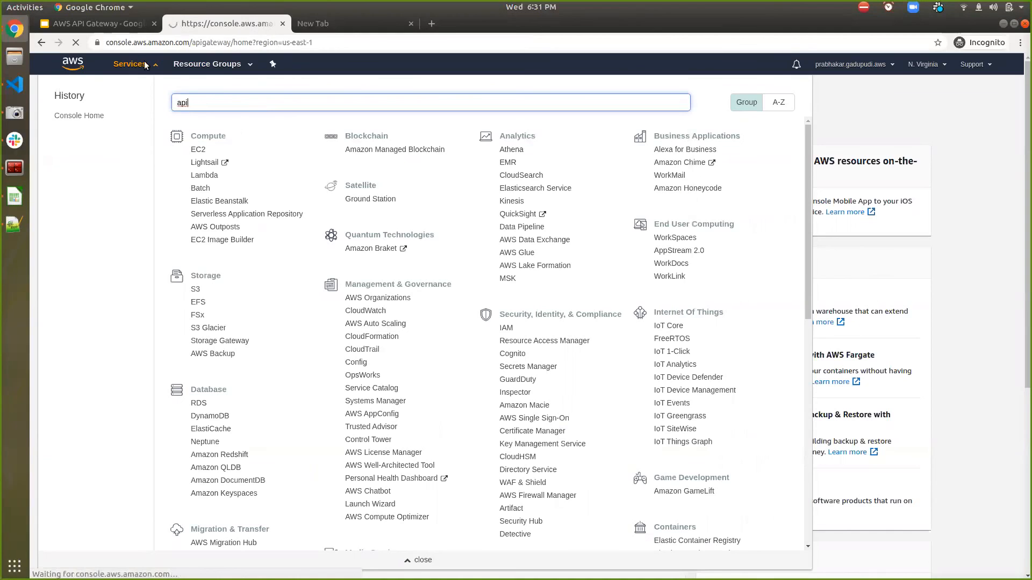
left_click(124, 27)
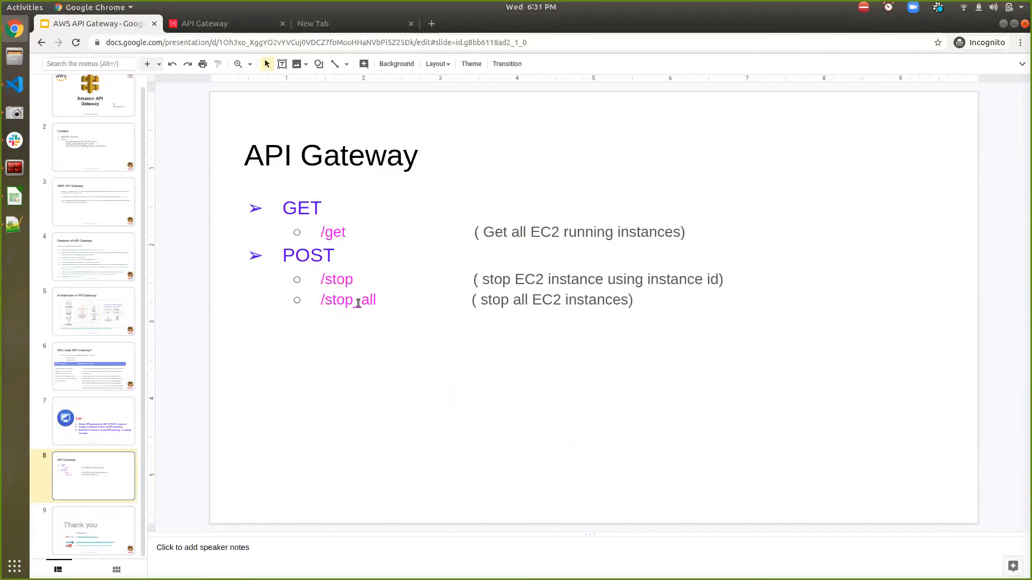
left_click(246, 24)
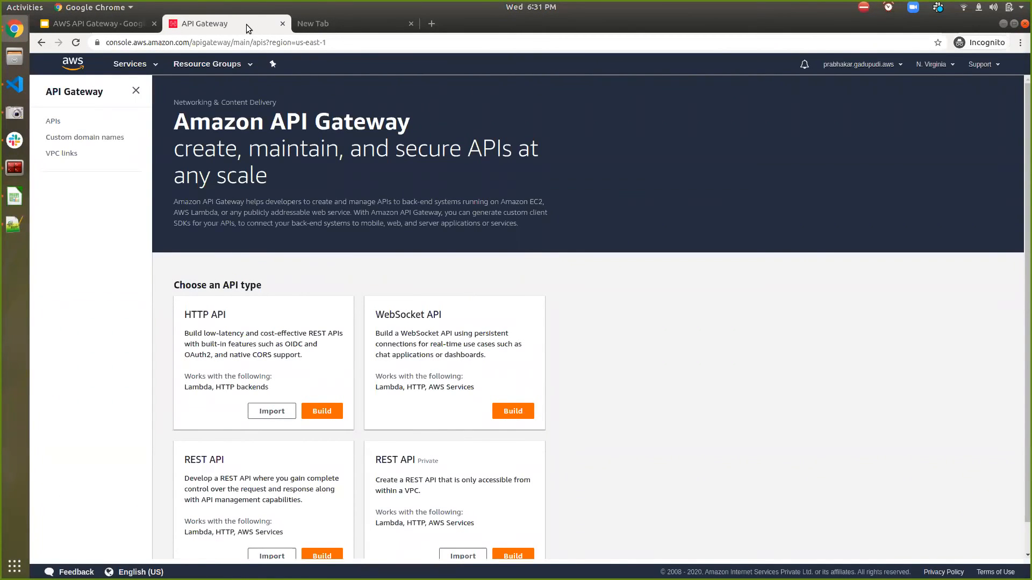
- Start building a public REST API and choose New API instead of the example API
scroll(300, 259, "down", 1)
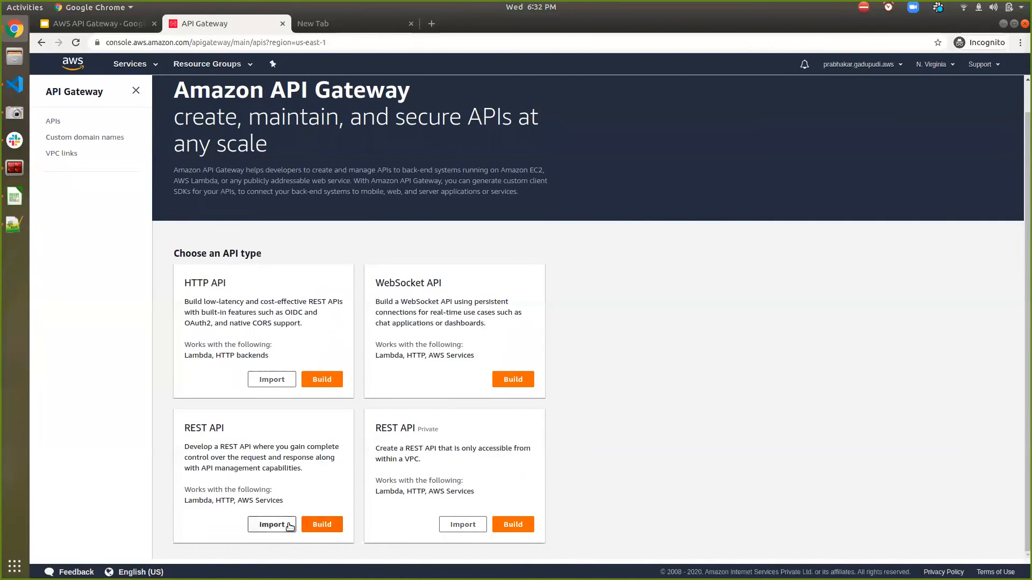
left_click(317, 526)
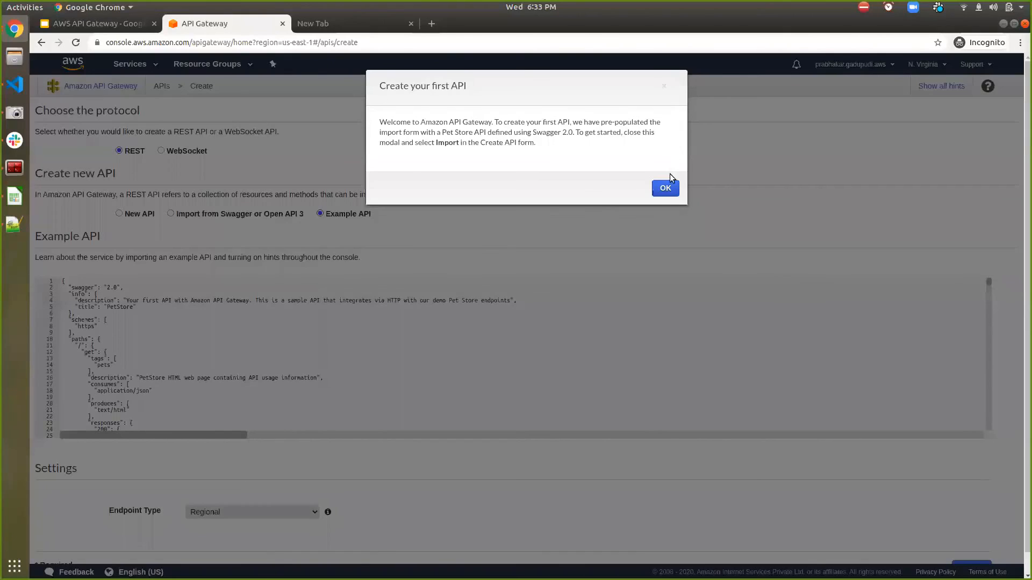
left_click(662, 190)
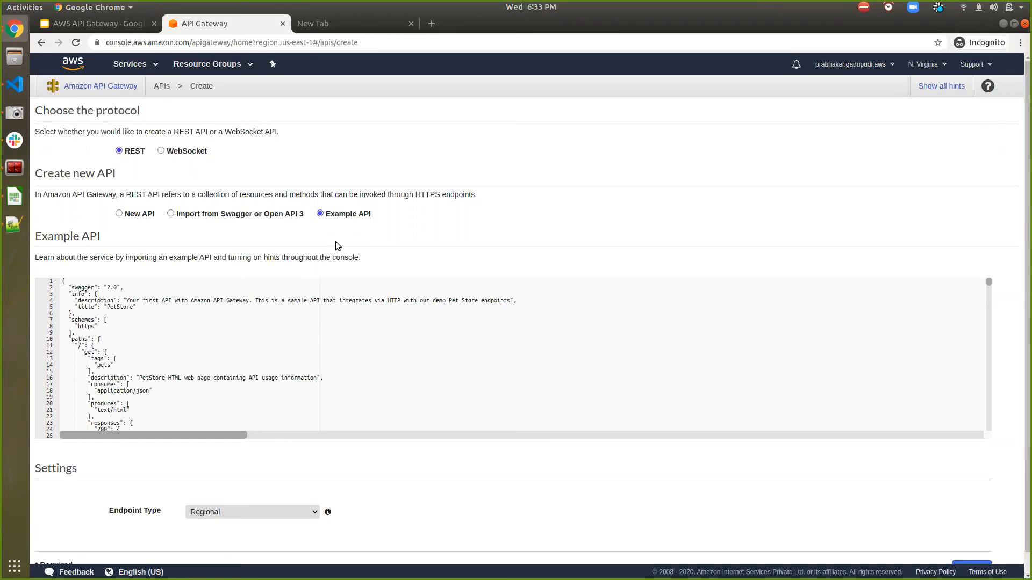
left_click(119, 214)
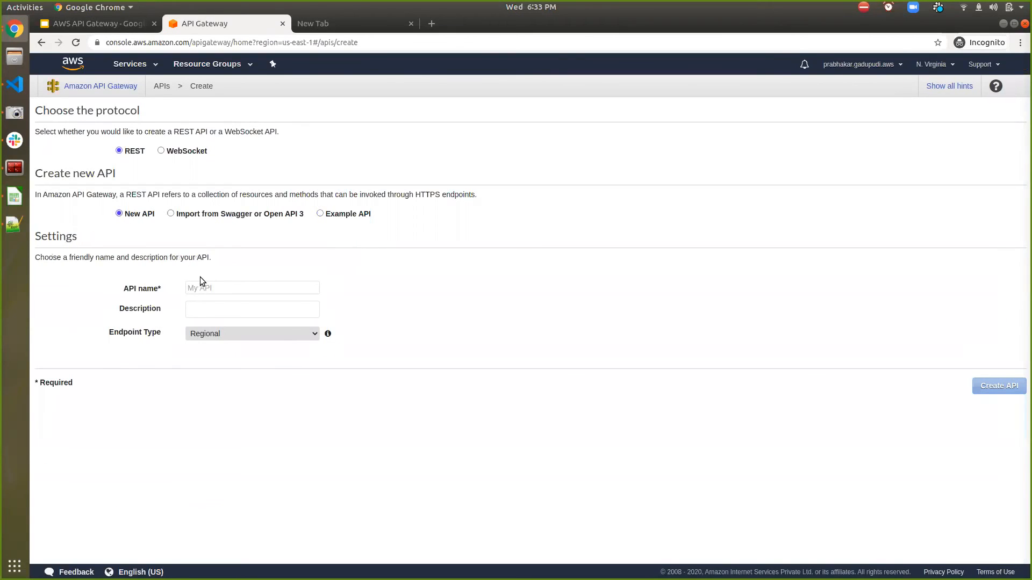
- Name the API "management" and create it
left_click(209, 290)
type("management")
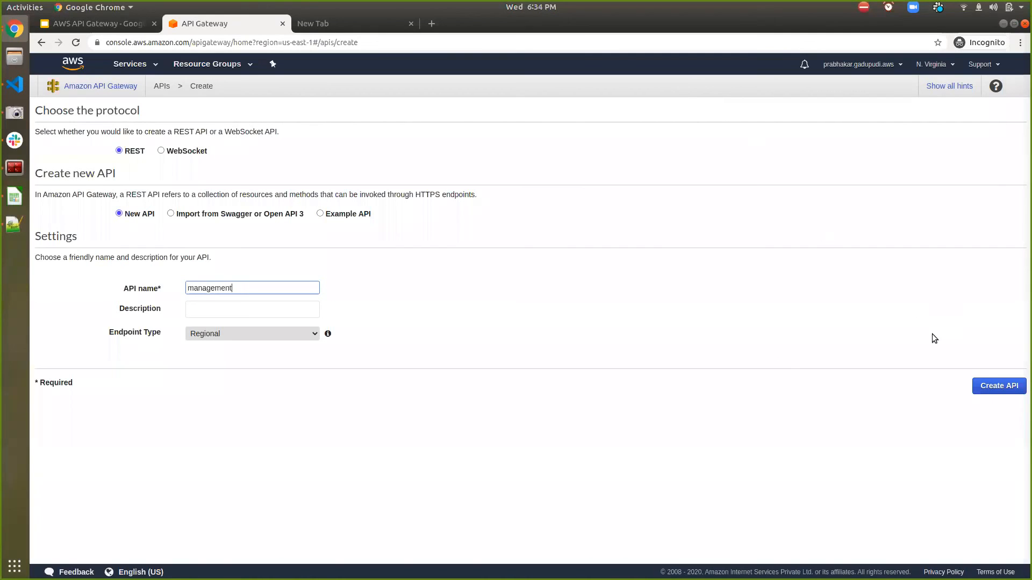
left_click(996, 388)
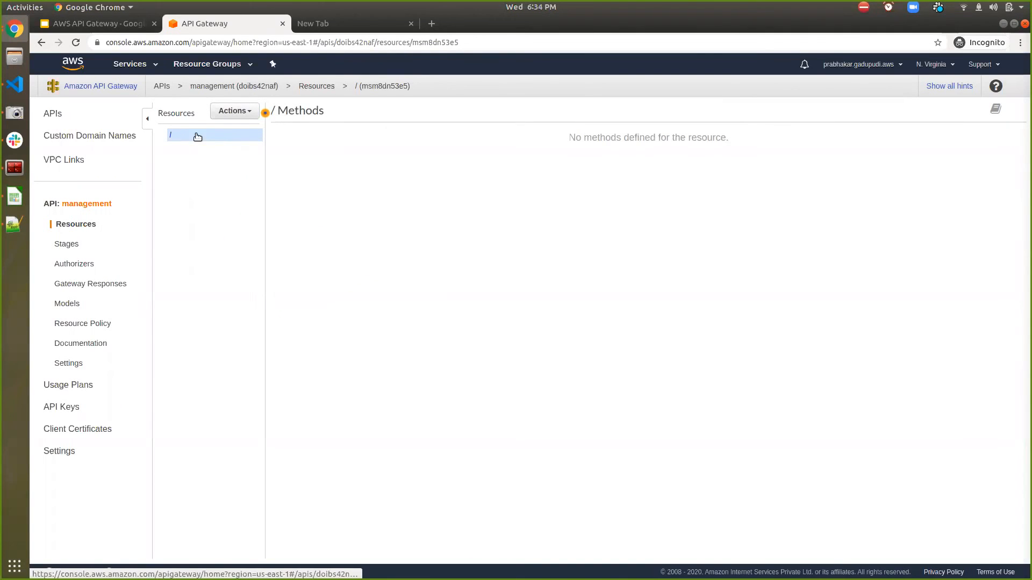
- Create a child resource named ec2 under the root of the management API
left_click(221, 115)
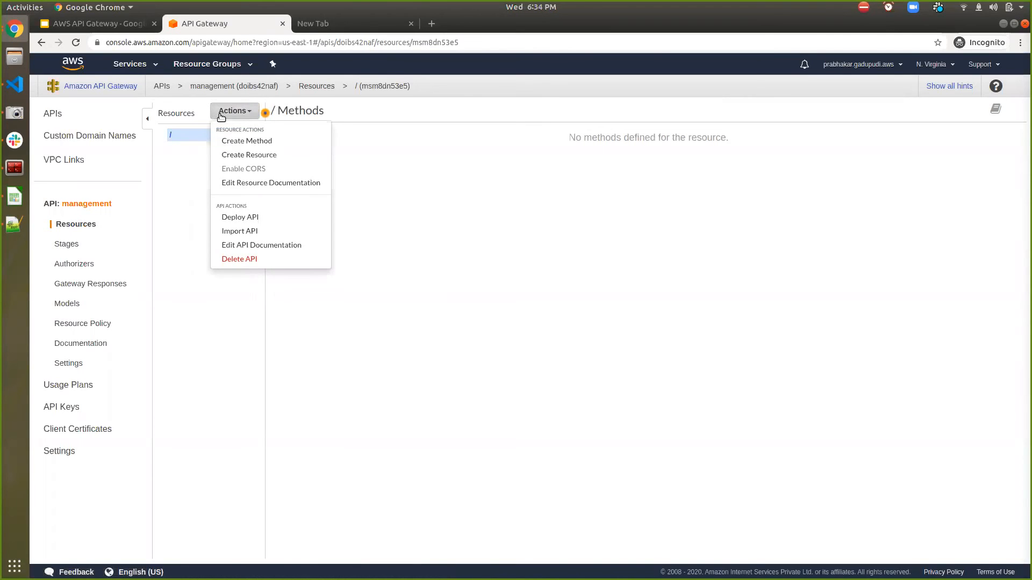
left_click(234, 156)
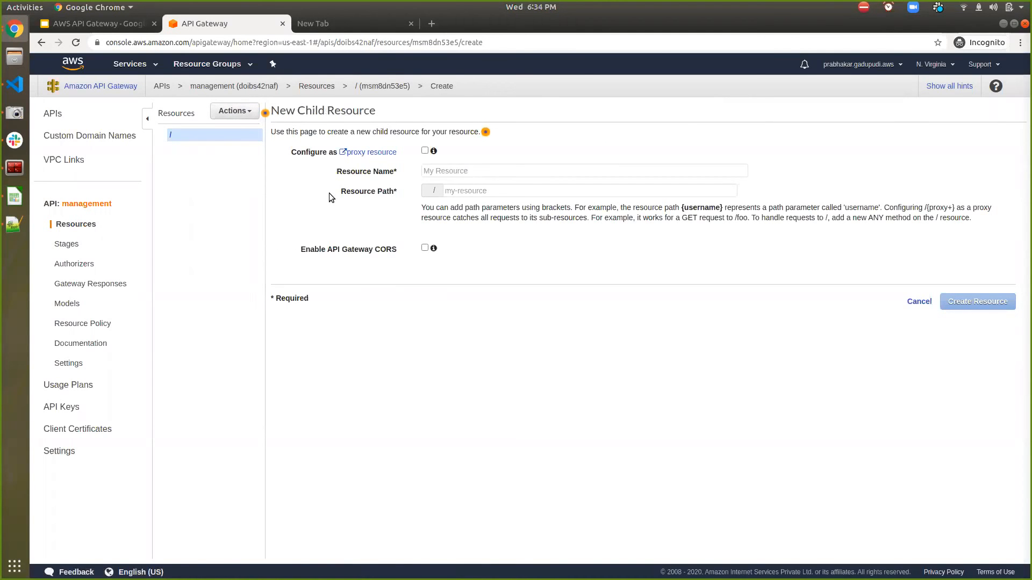
left_click(500, 173)
type("get")
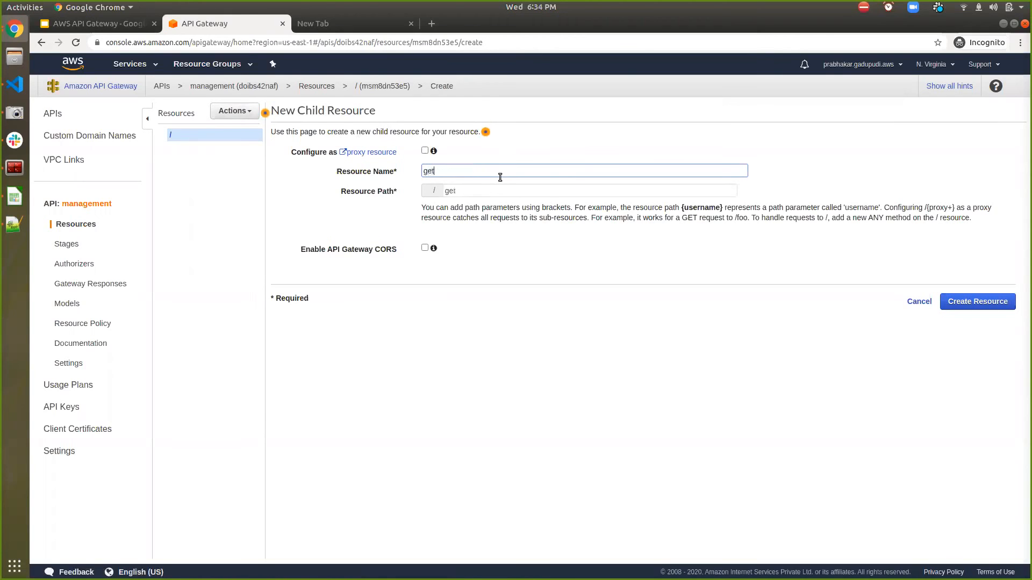
key("BackSpace")
key("BackSpace")
key("BackSpace")
type("ec2")
left_click(968, 308)
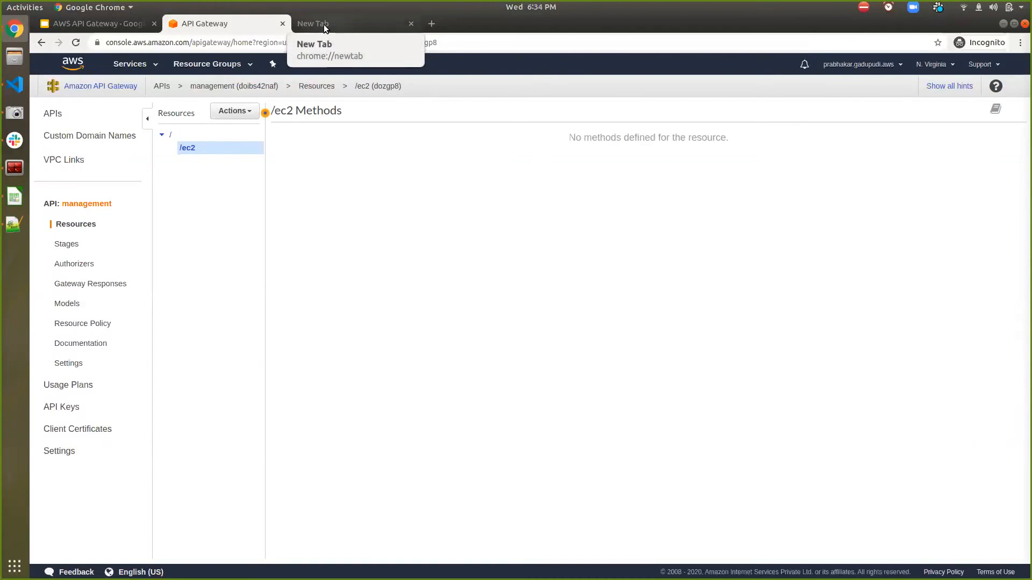
- Find the Lambda service, open it in a separate browser tab, and switch to its functions list
left_click(146, 65)
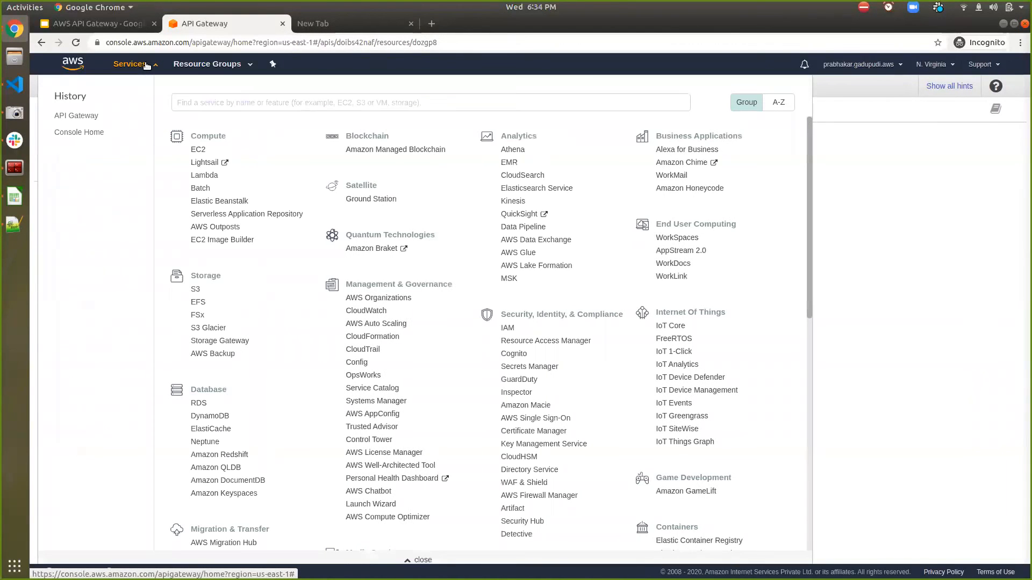
type("lambda")
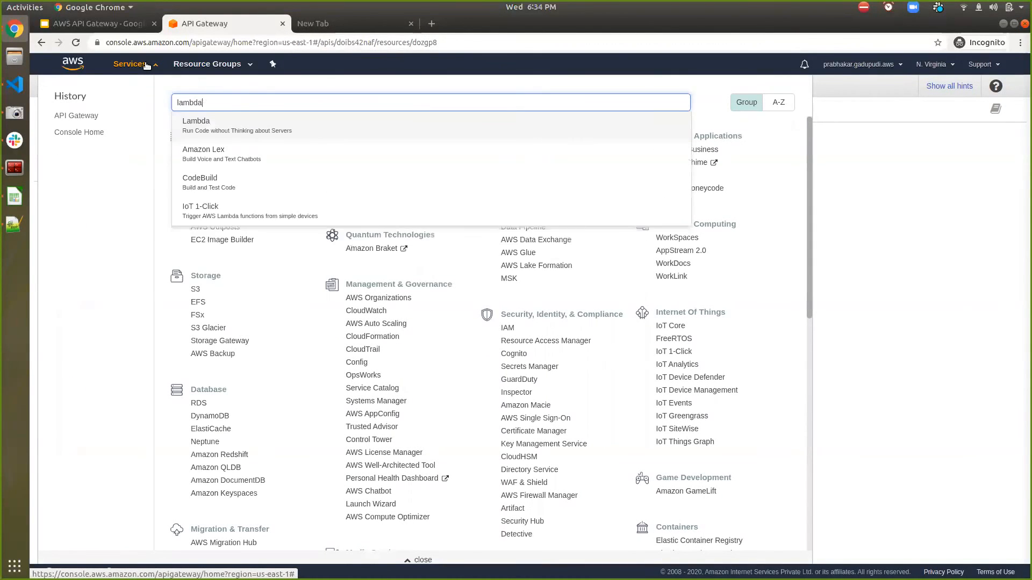
middle_click(197, 133)
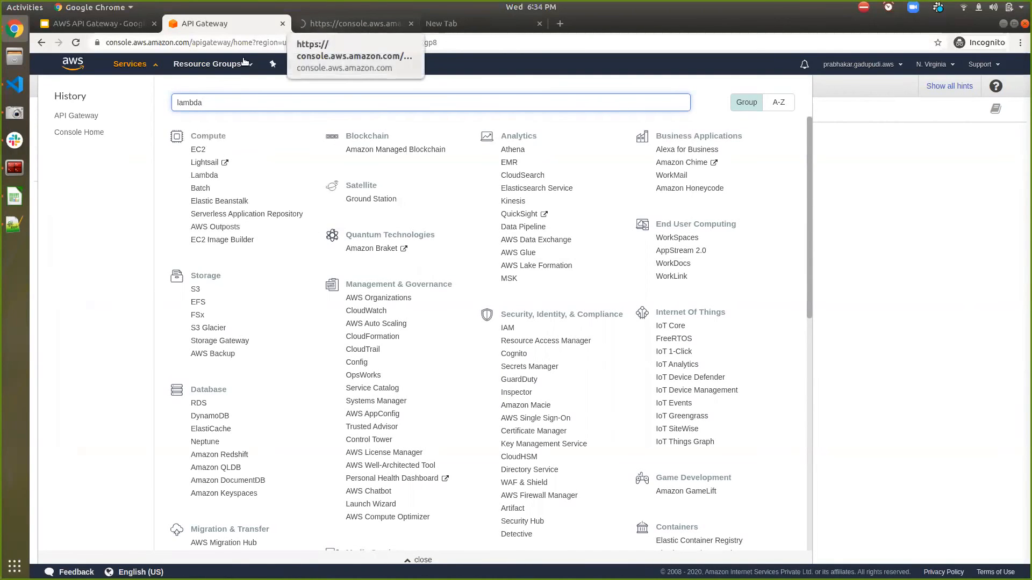
left_click(145, 64)
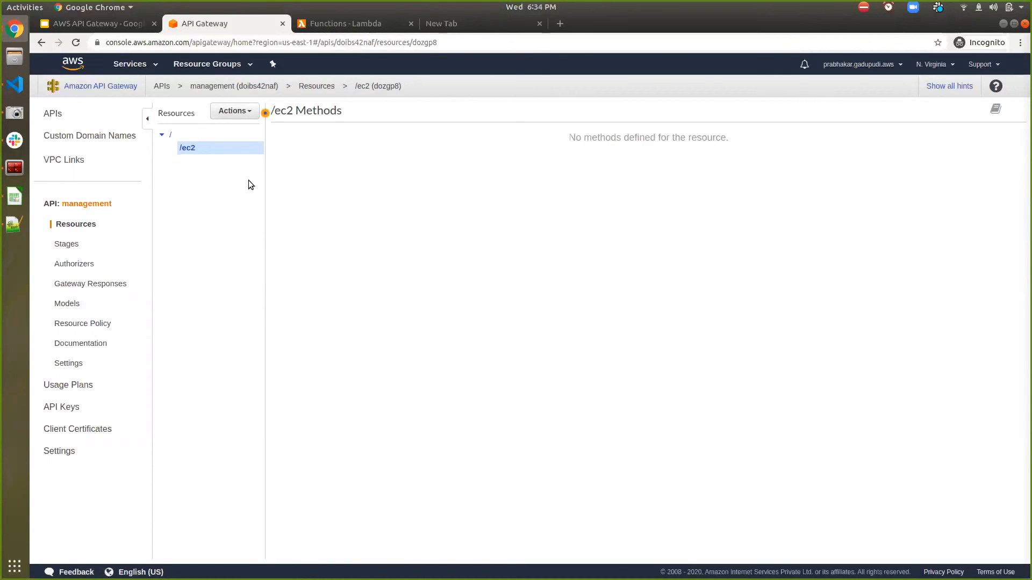
left_click(311, 26)
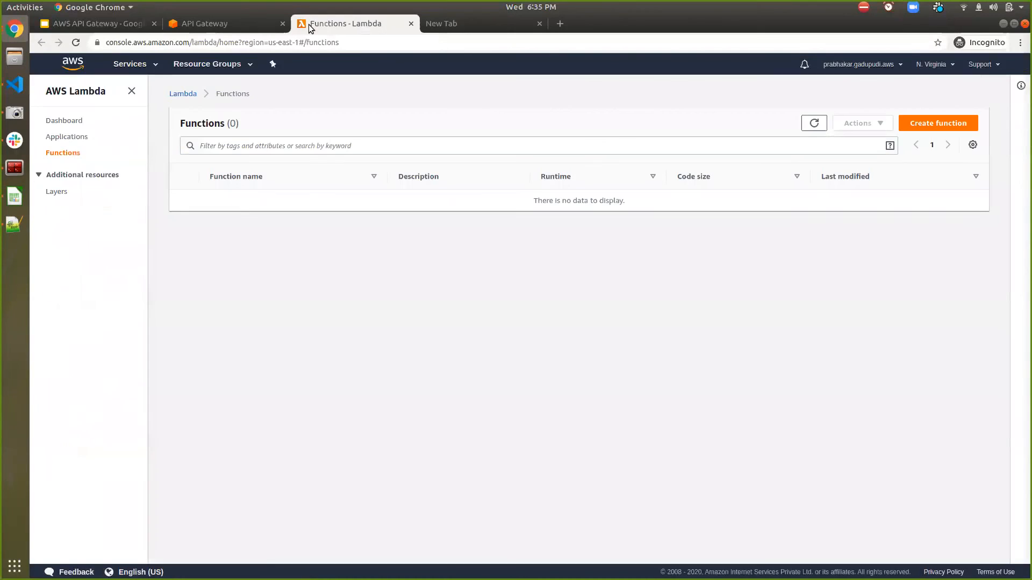
- Begin a Lambda function authored from scratch named get_ec2_instance with the Python 2.7 runtime
left_click(929, 127)
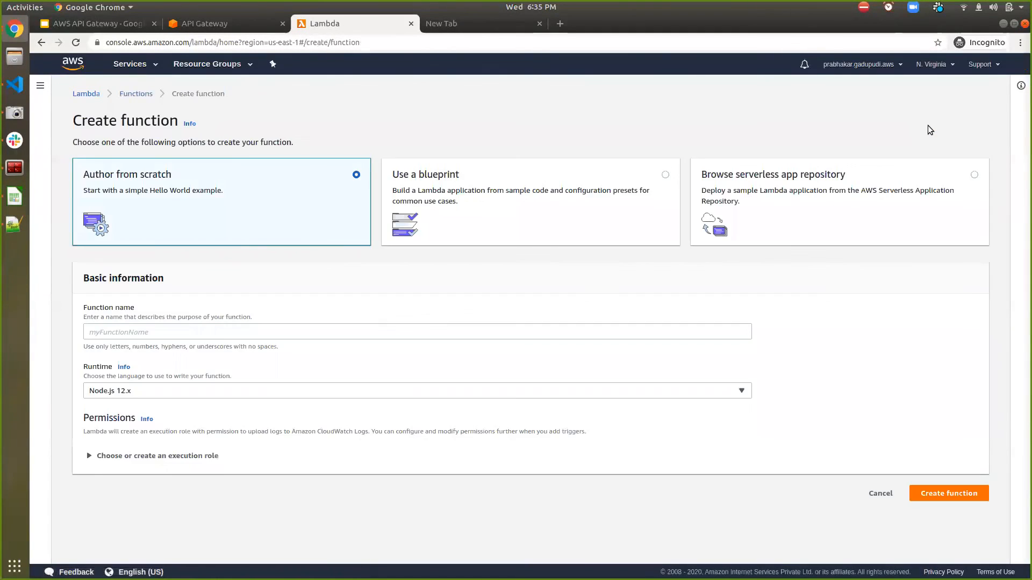
left_click(196, 337)
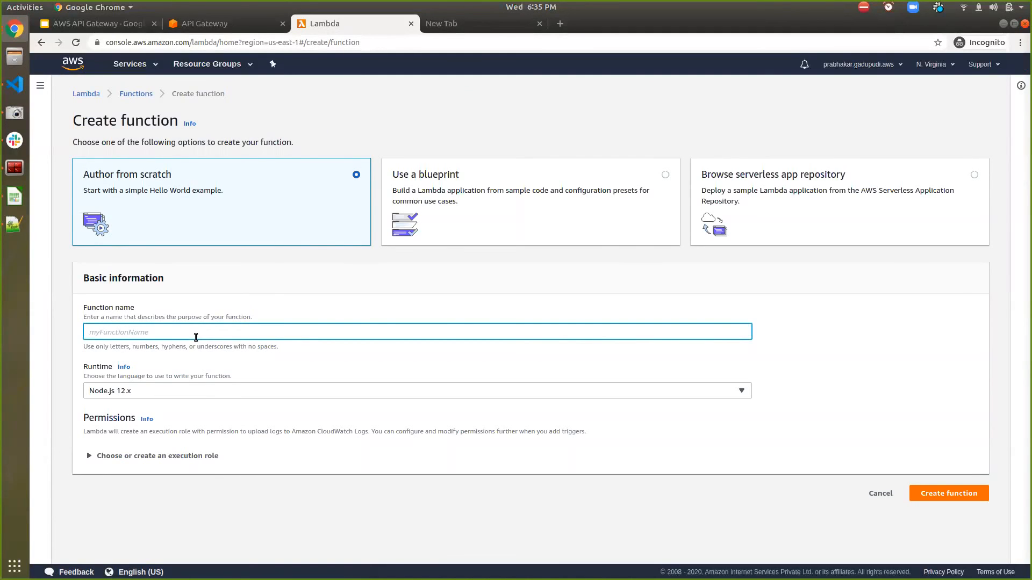
type("get_ec2_instance")
left_click(135, 396)
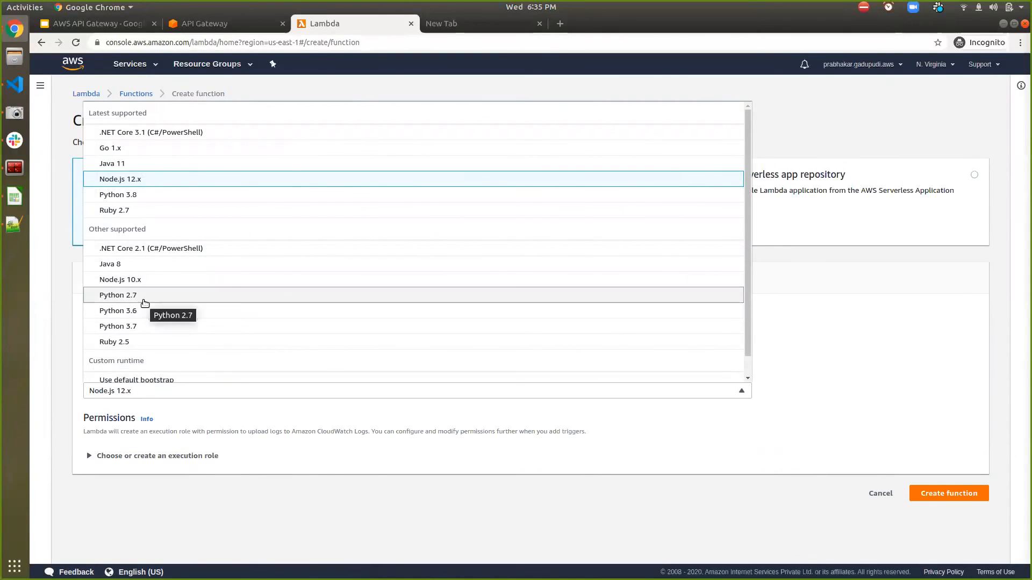
left_click(145, 302)
- Set the function's execution role to the existing role ec2full_lambda
left_click(160, 456)
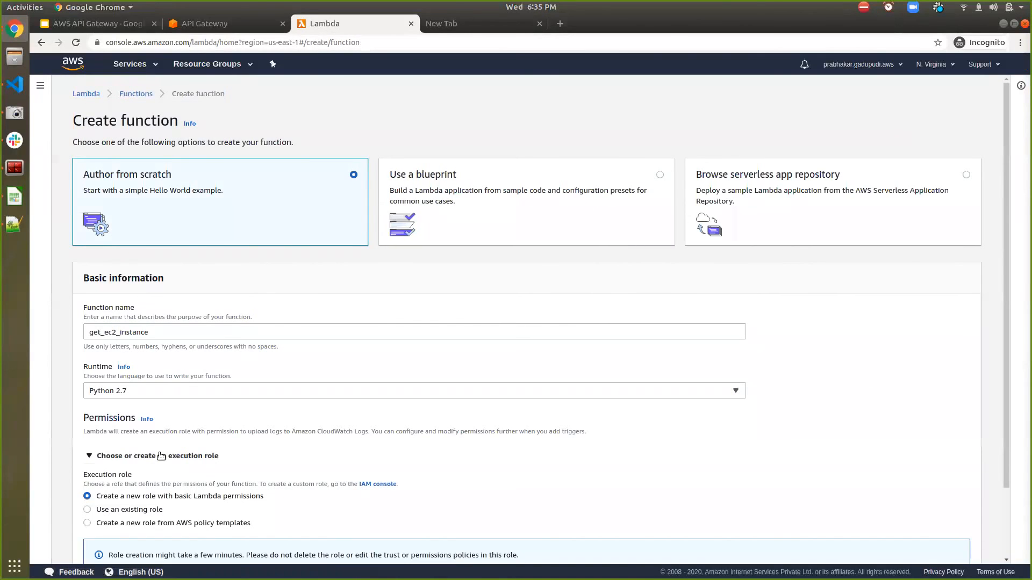
scroll(161, 456, "down", 3)
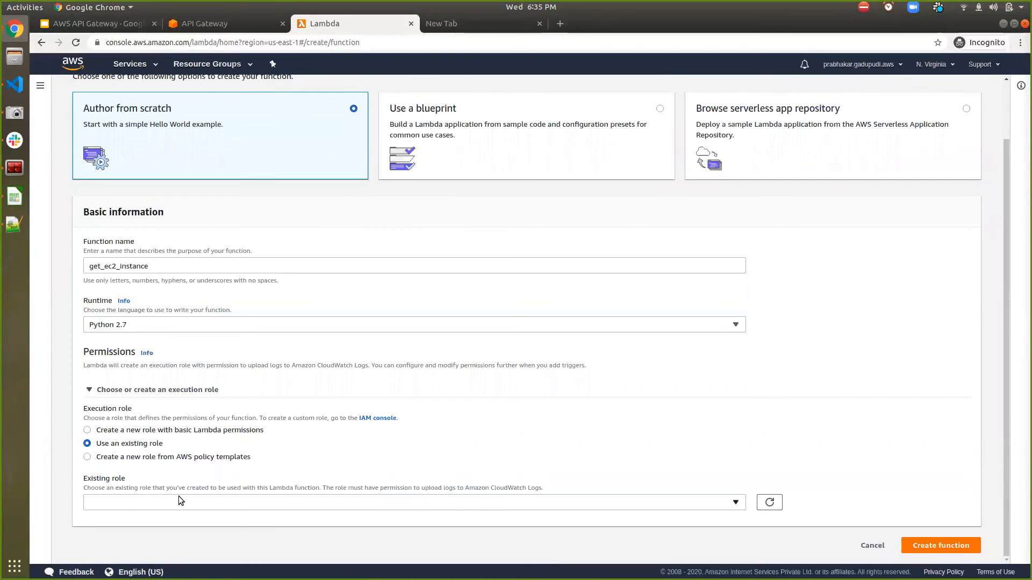
left_click(178, 498)
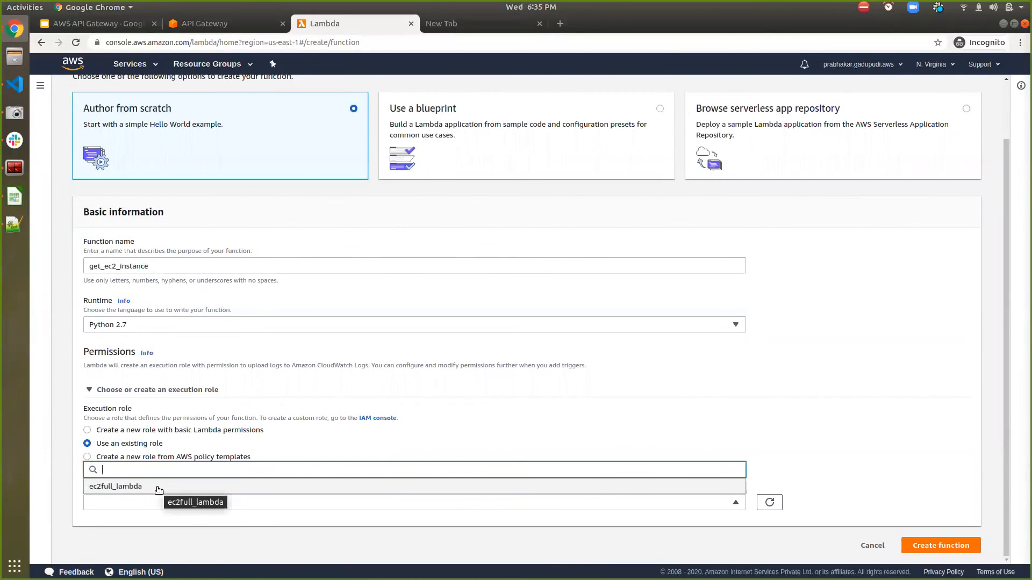
left_click(158, 487)
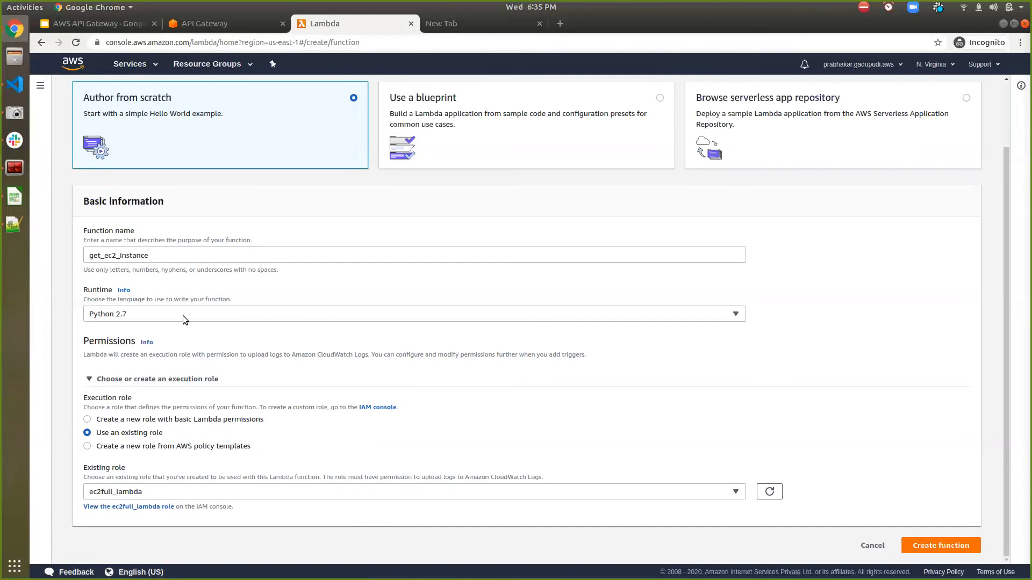
- Find the IAM service, open it in a separate browser tab, and switch to it
left_click(130, 64)
type("iam")
middle_click(197, 134)
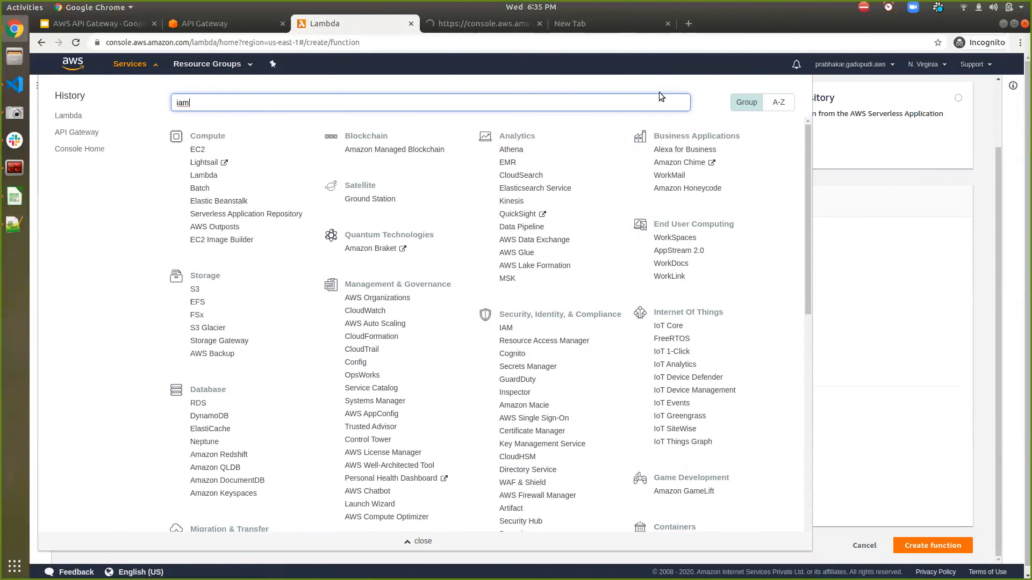
key("ctrl+Tab")
key("ctrl+Tab")
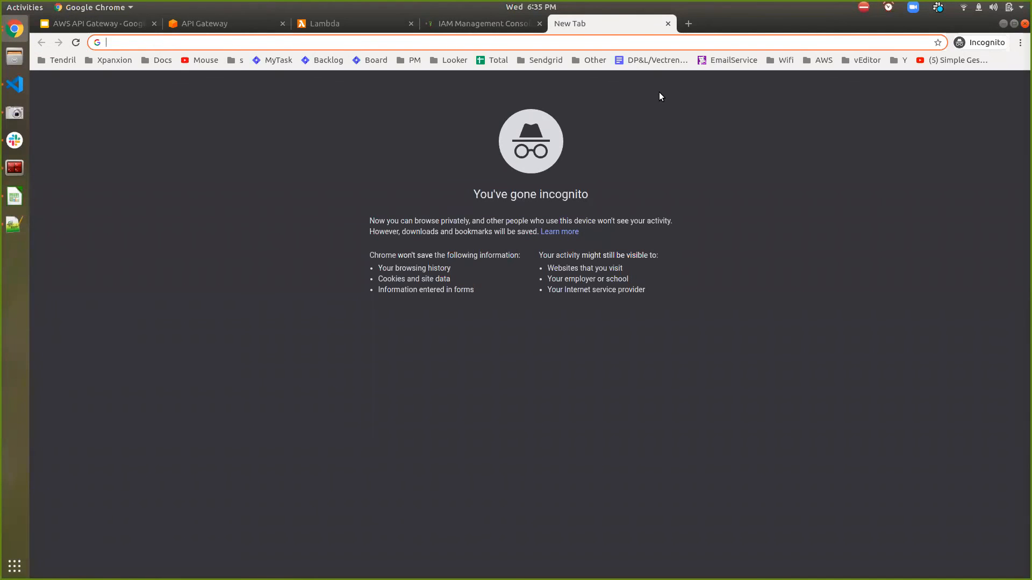
key("ctrl+shift+Tab")
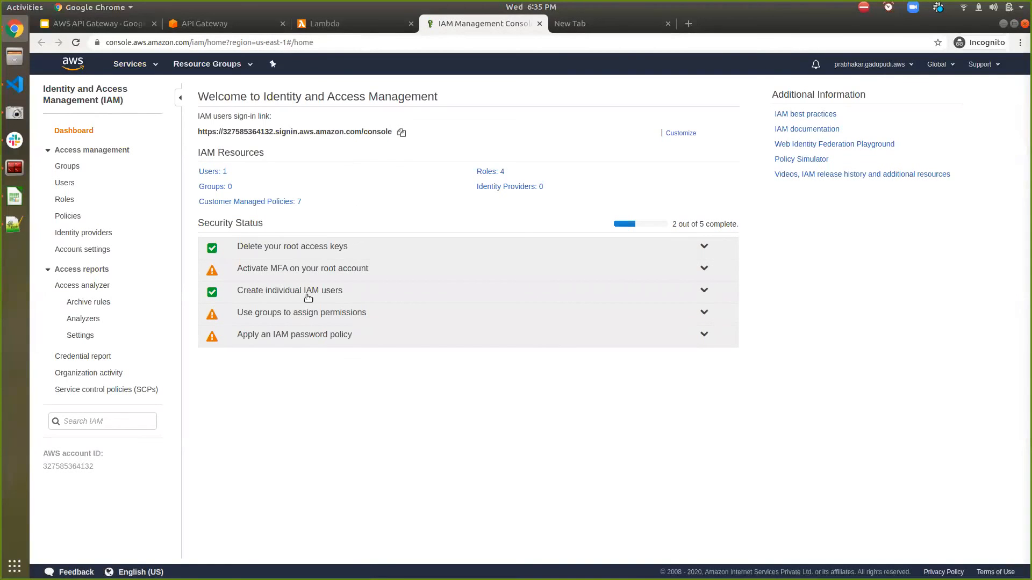
- Try to create an IAM role for the Lambda use case, filtering the permission policies by "ec2f", and close the IAM tab
left_click(69, 201)
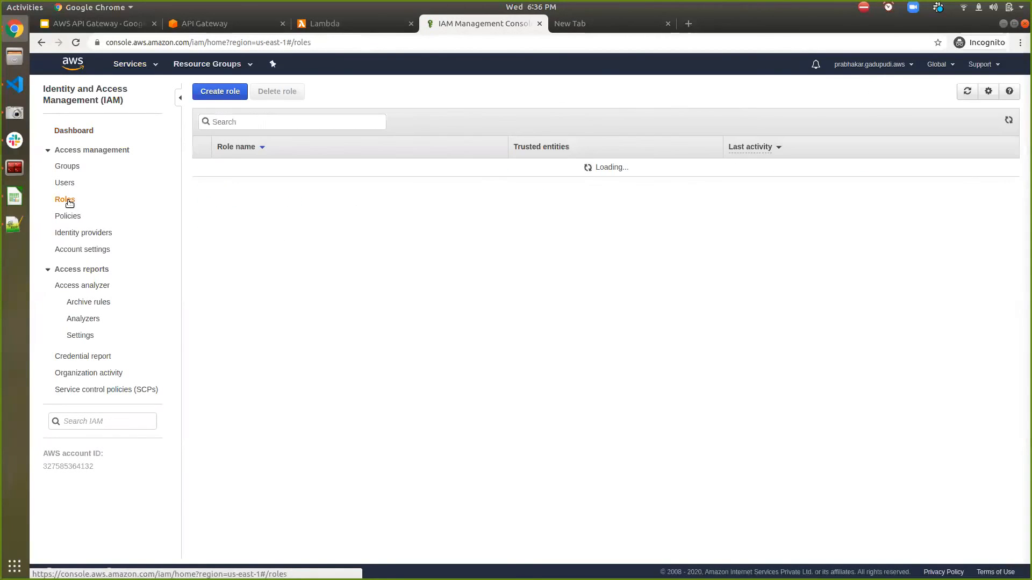
left_click(214, 346)
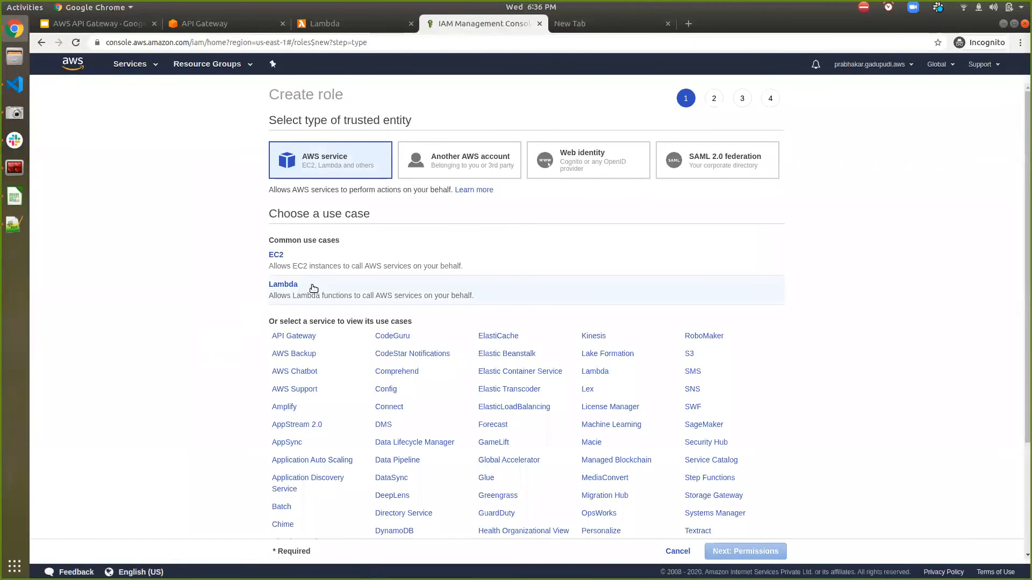
left_click(335, 288)
left_click(747, 552)
left_click(423, 191)
type("ec")
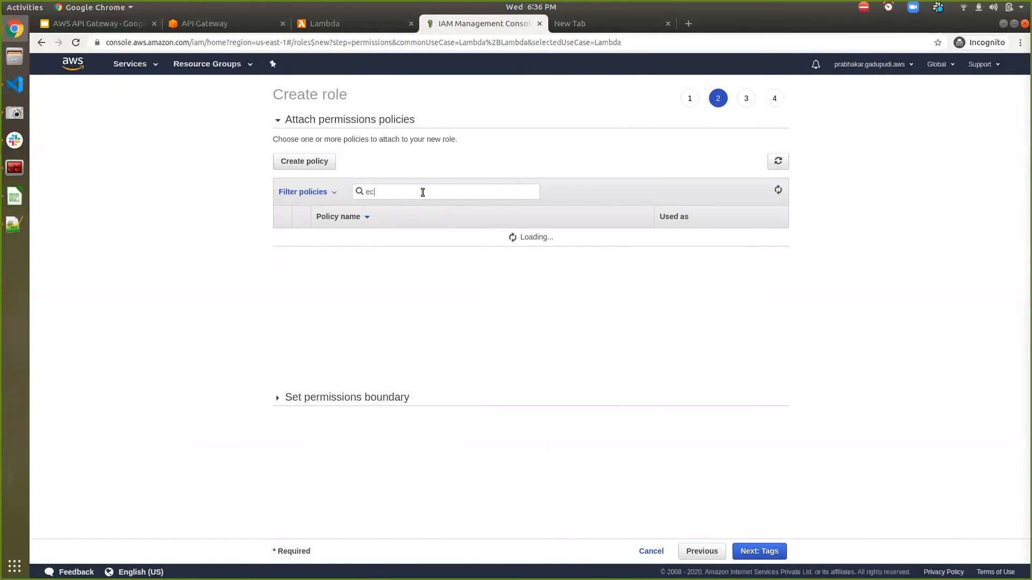
type("2f")
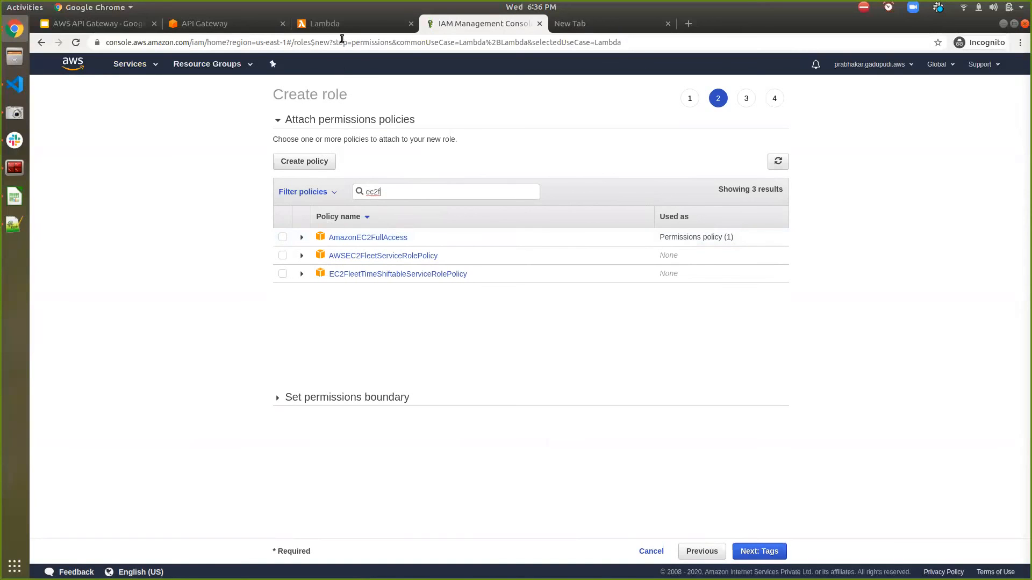
key("ctrl+w")
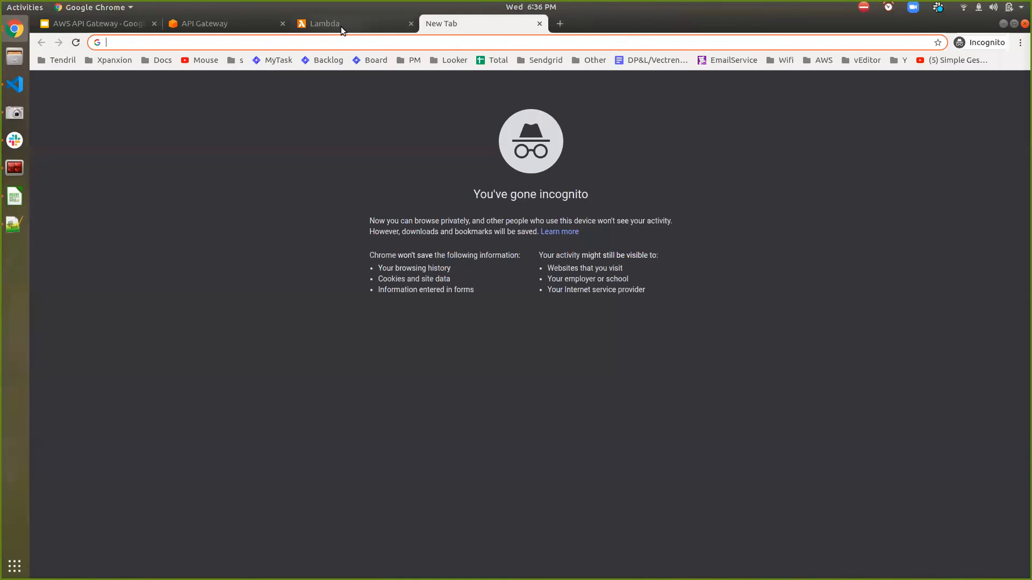
- Close the blank browser tab and the open services list, and create the get_ec2_instance function
key("ctrl+w")
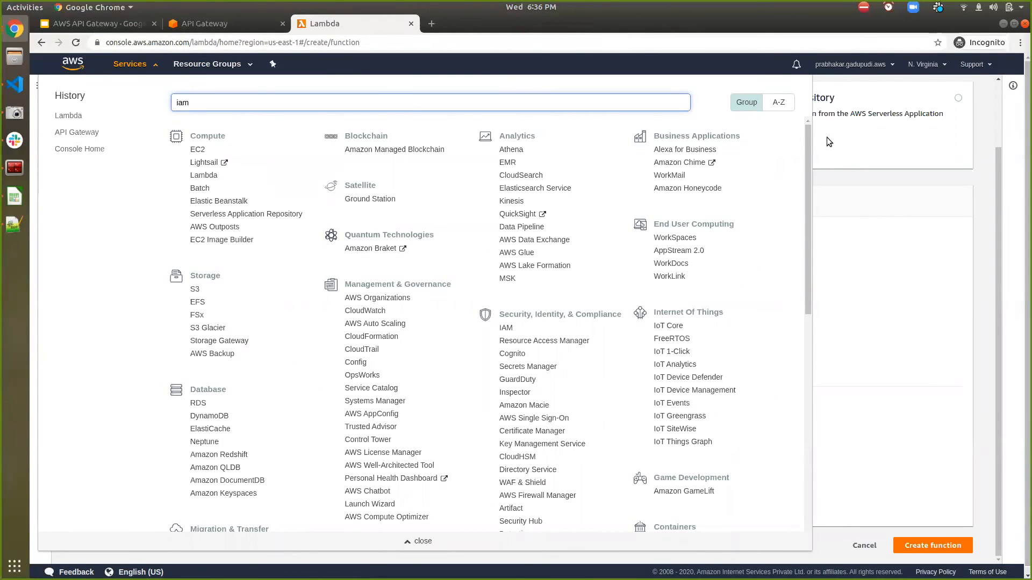
left_click(863, 255)
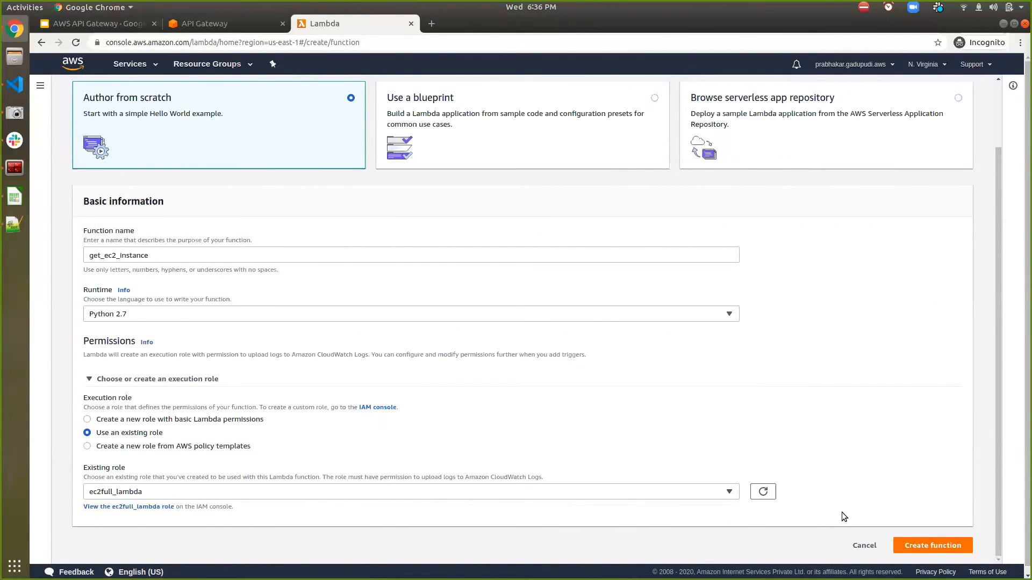
left_click(911, 546)
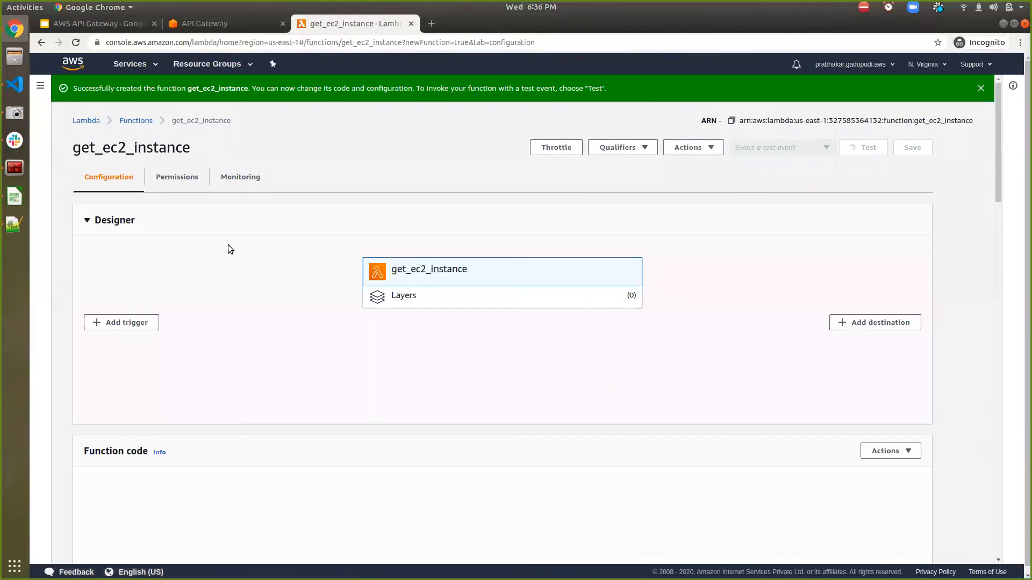
scroll(228, 245, "down", 6)
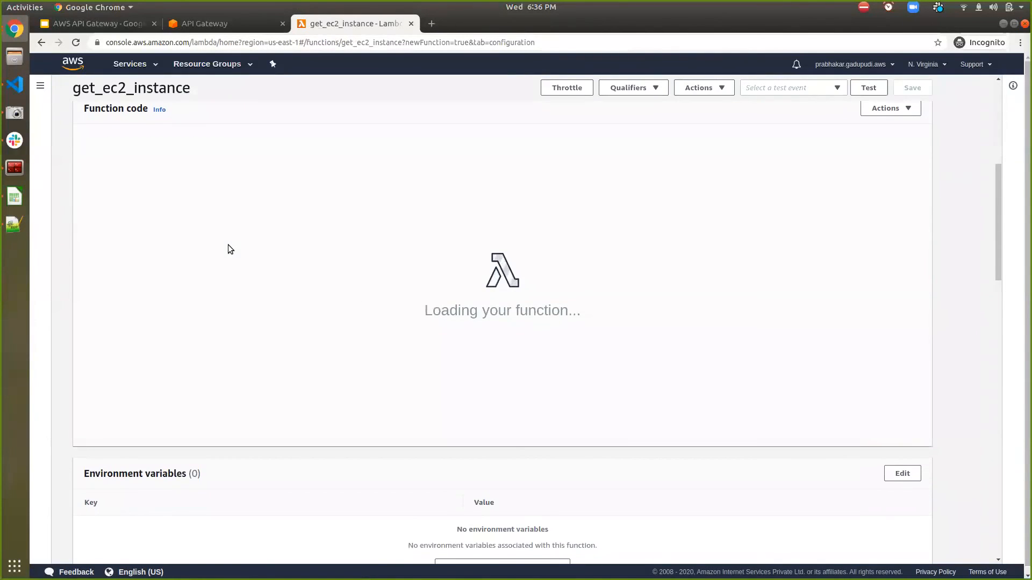
scroll(229, 248, "up", 5)
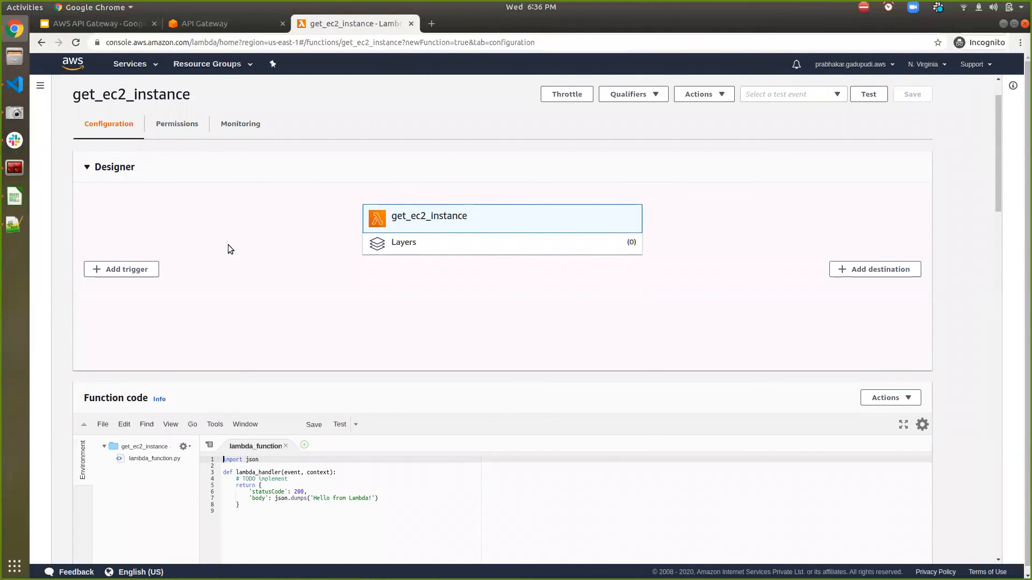
scroll(228, 245, "down", 1)
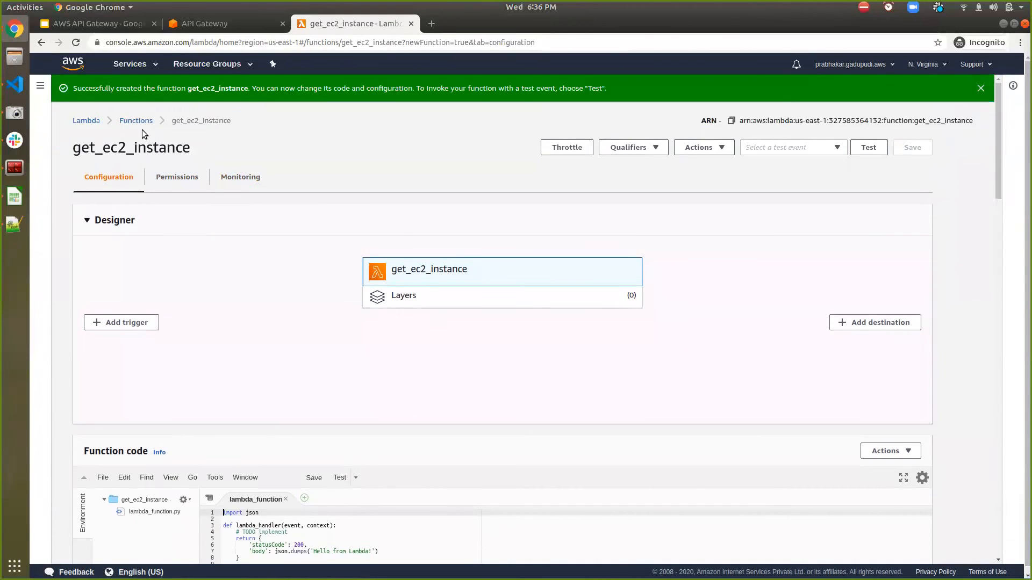
- Open the Lambda functions list in a separate browser tab and begin a function named stop_ec2_instances with the Python 2.7 runtime
middle_click(141, 123)
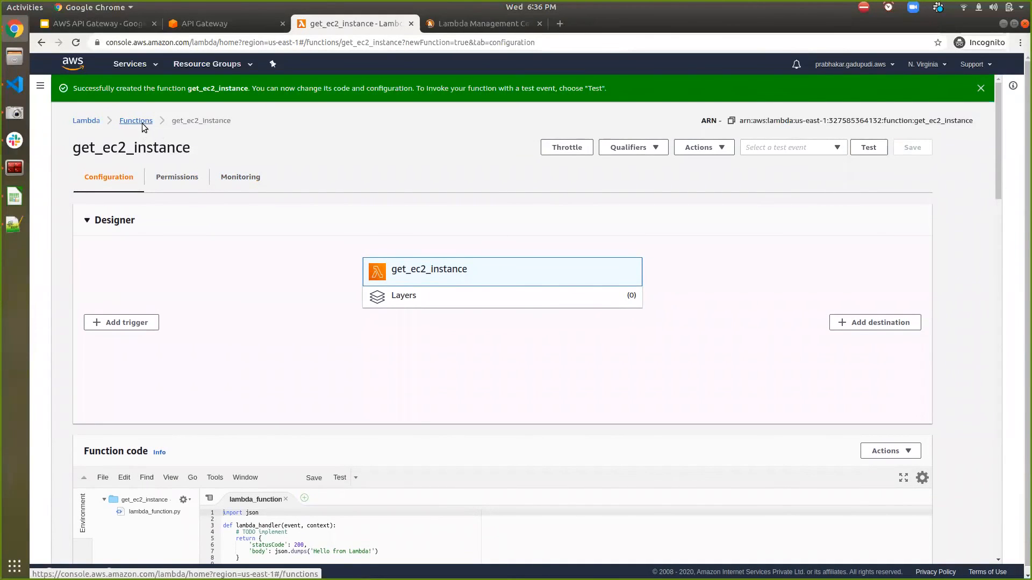
key("ctrl+Tab")
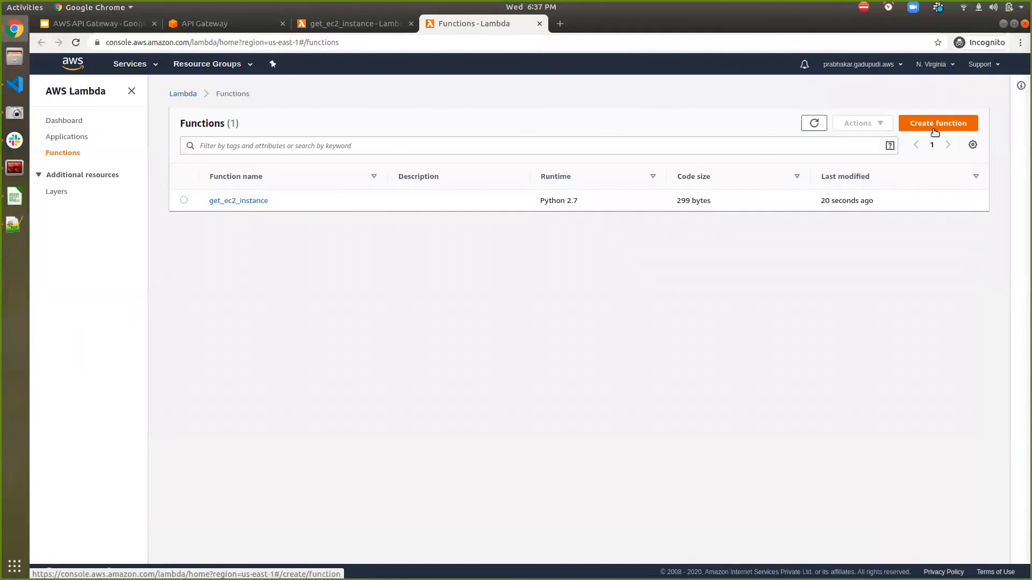
left_click(935, 129)
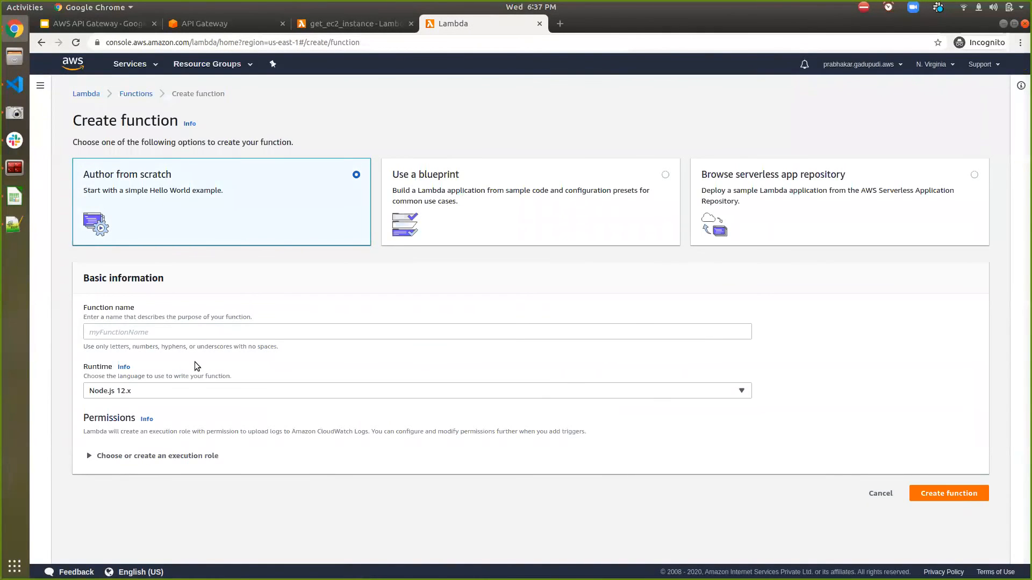
left_click(195, 335)
type("s")
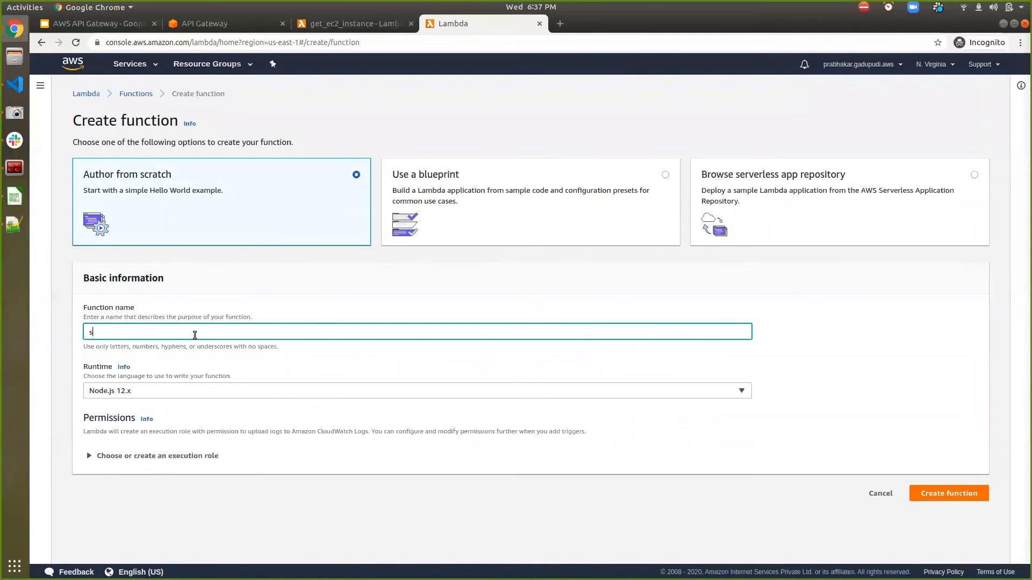
type("top_ec2_instances")
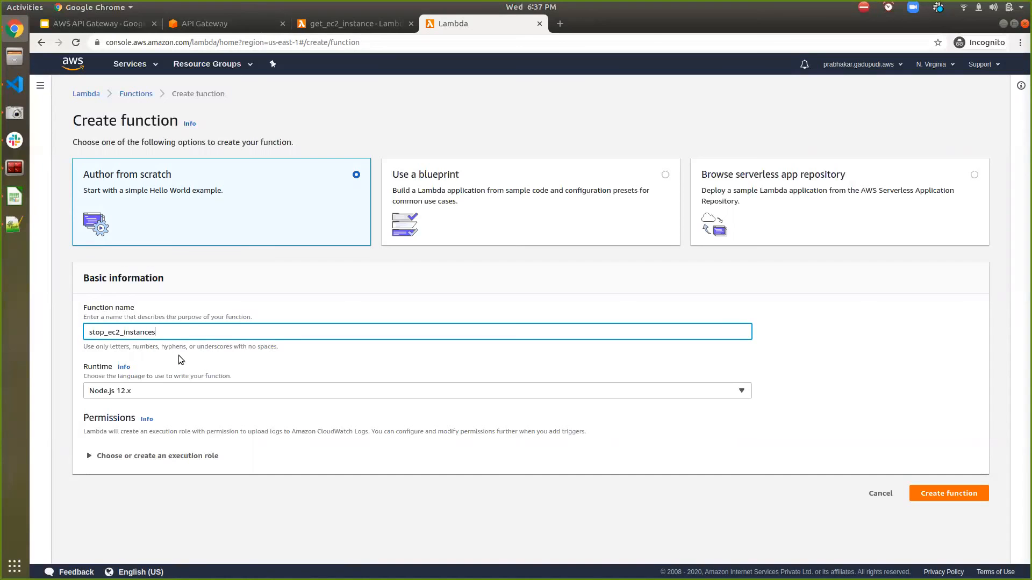
left_click(160, 394)
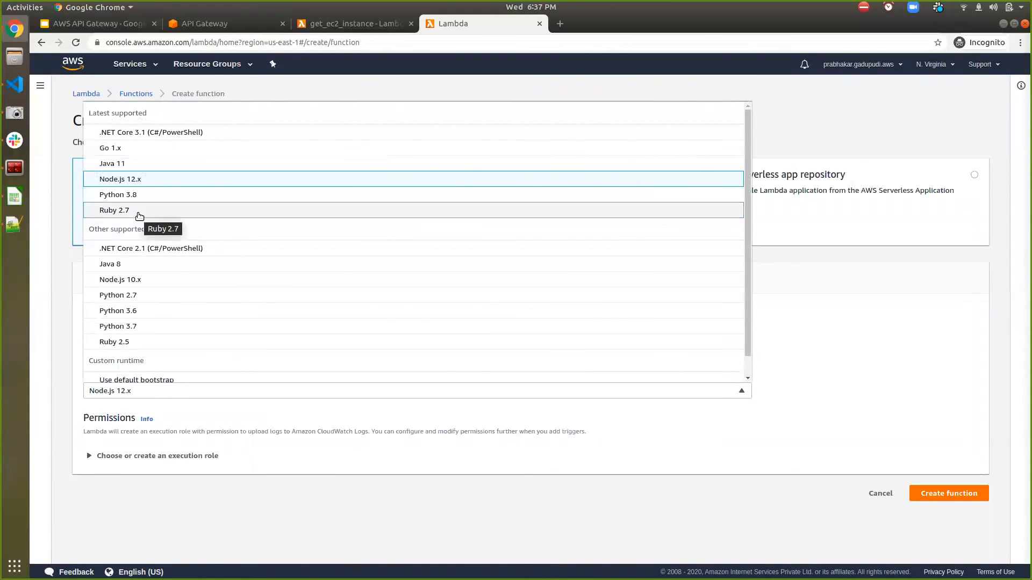
left_click(131, 296)
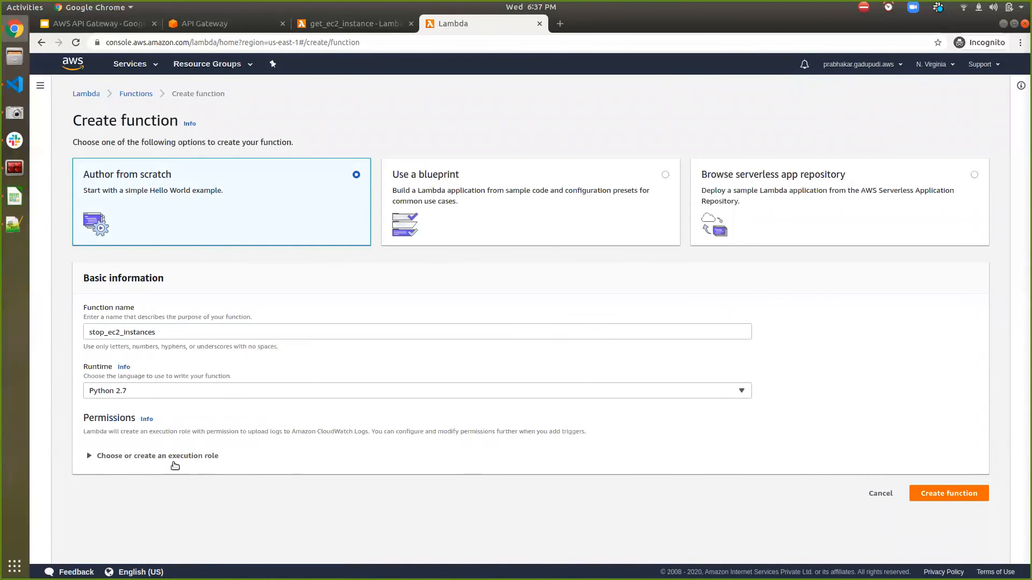
- Set the execution role to the existing role ec2full_lambda and create the stop_ec2_instances function
left_click(171, 456)
scroll(186, 375, "down", 2)
scroll(187, 375, "up", 2)
scroll(172, 292, "down", 2)
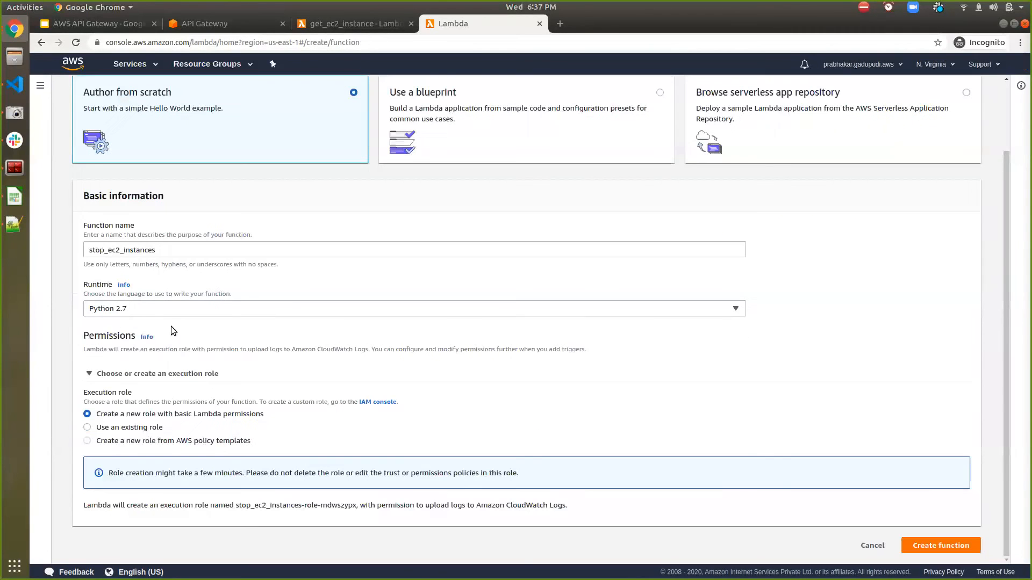
left_click(157, 441)
left_click(137, 429)
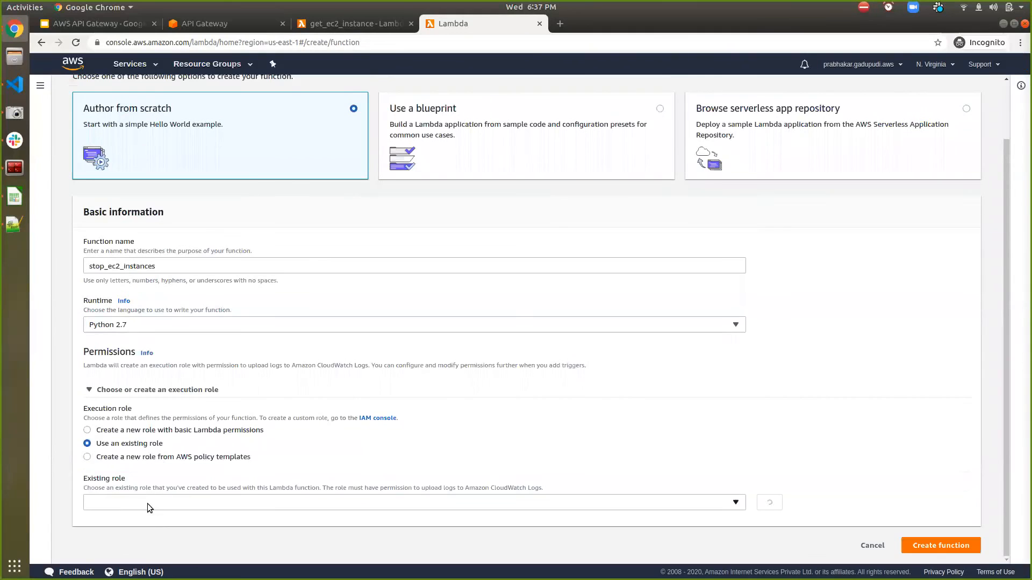
left_click(158, 502)
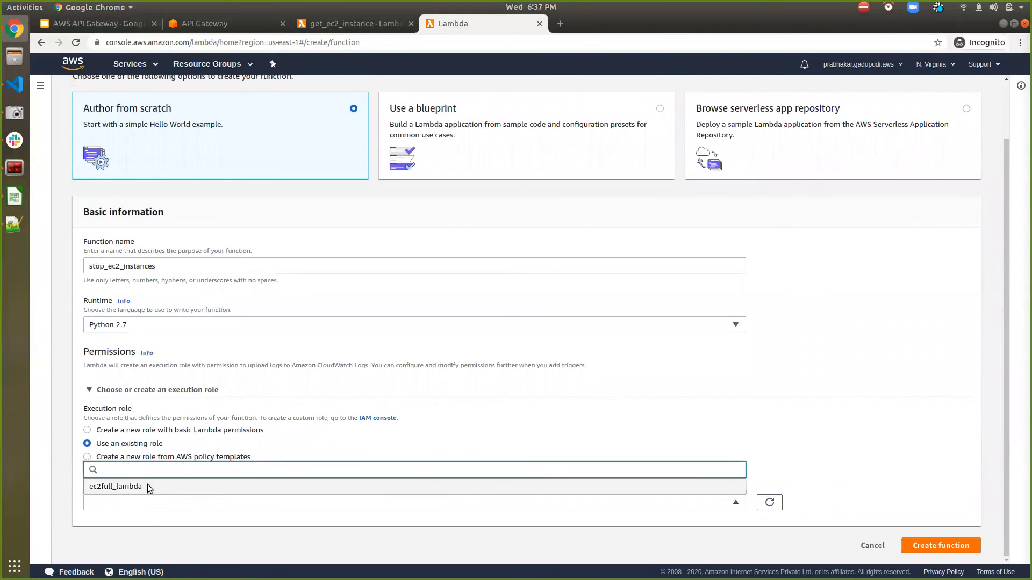
left_click(147, 485)
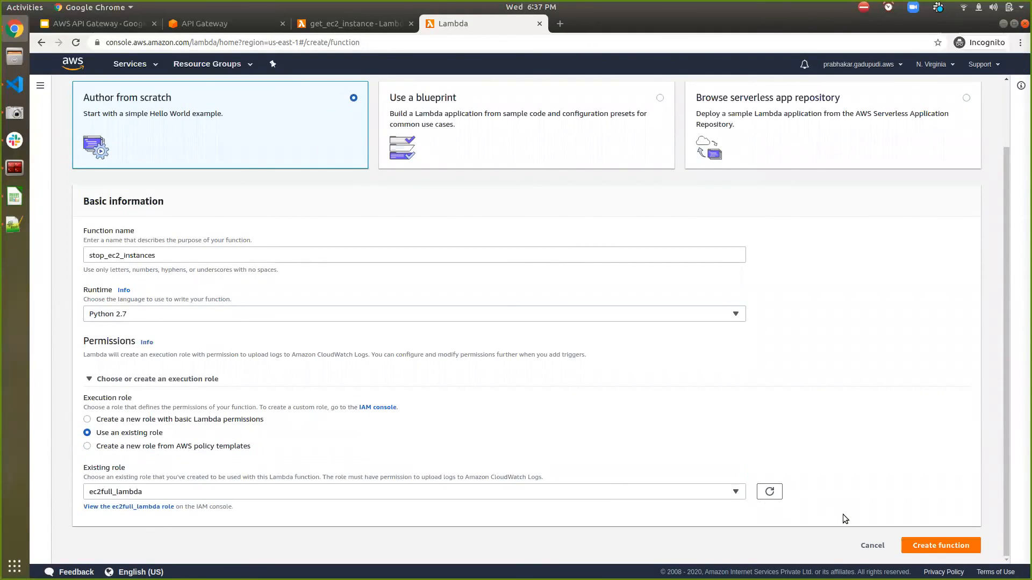
left_click(941, 545)
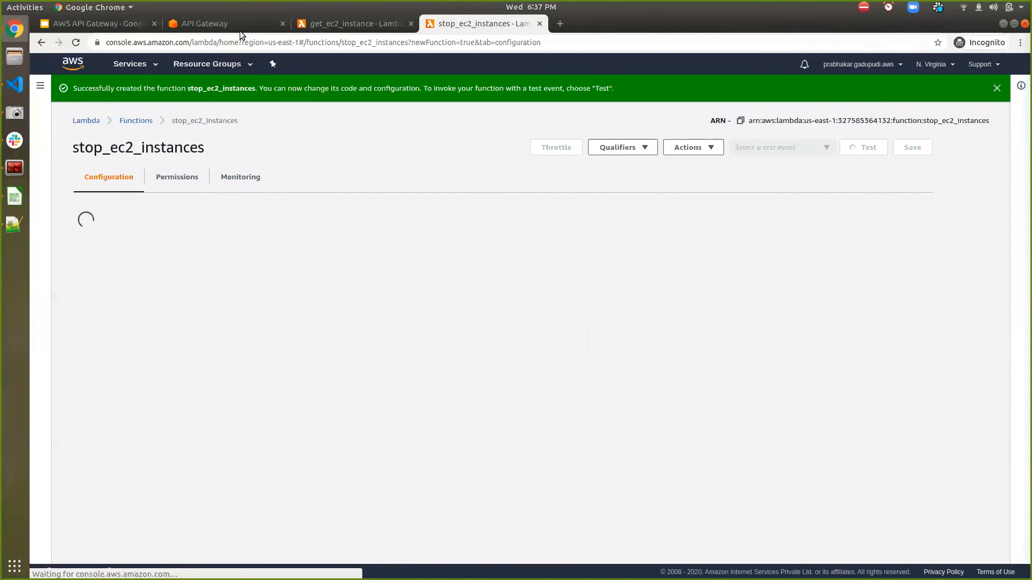
- Return to the management API in API Gateway and add a GET method to the /ec2 resource
left_click(240, 31)
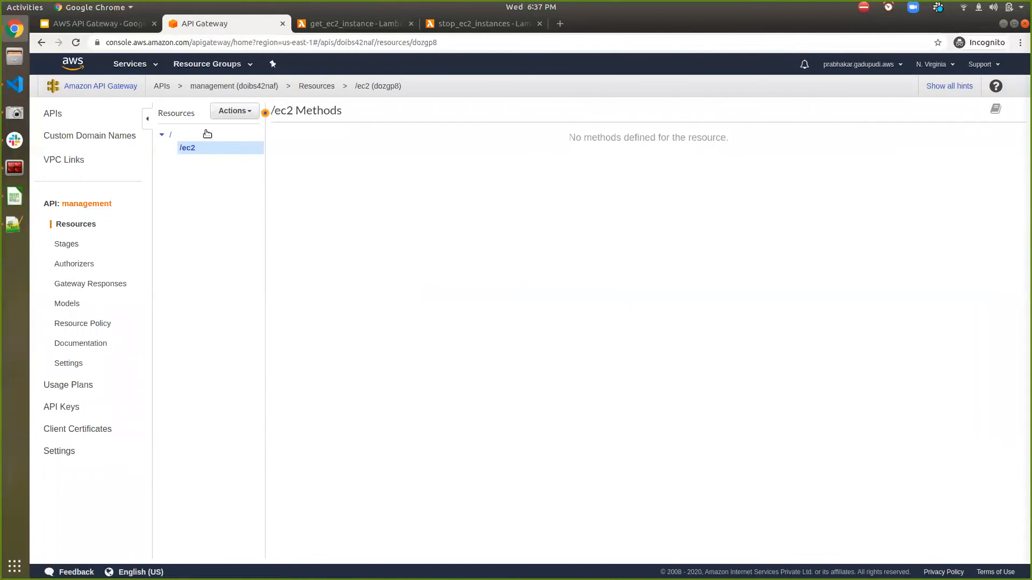
left_click(231, 112)
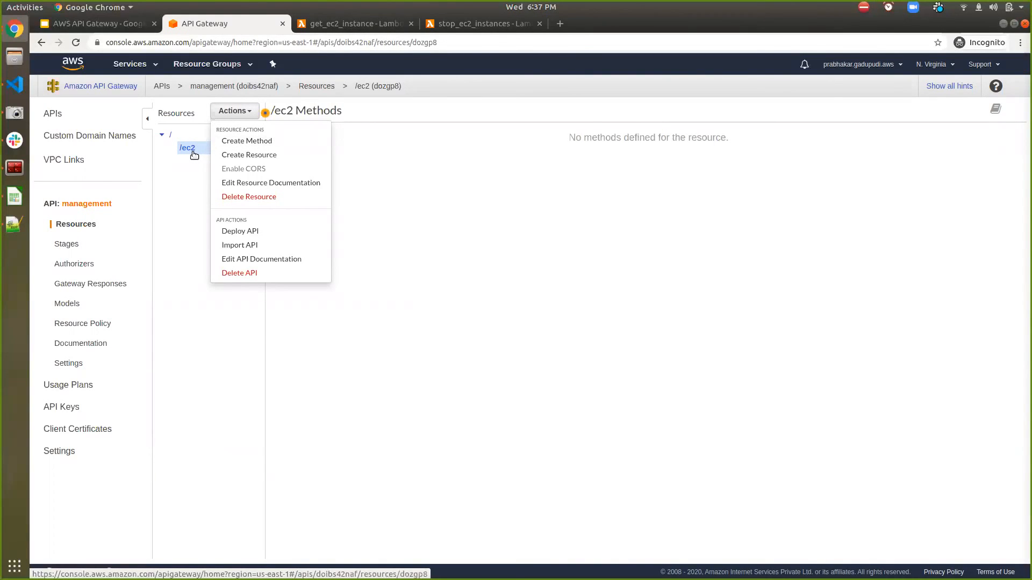
left_click(257, 143)
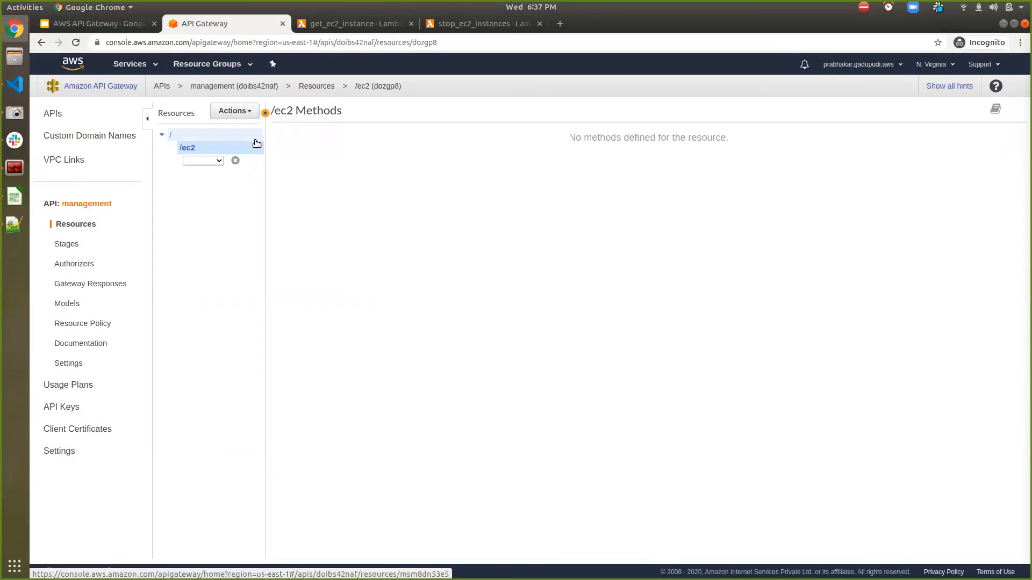
left_click(206, 163)
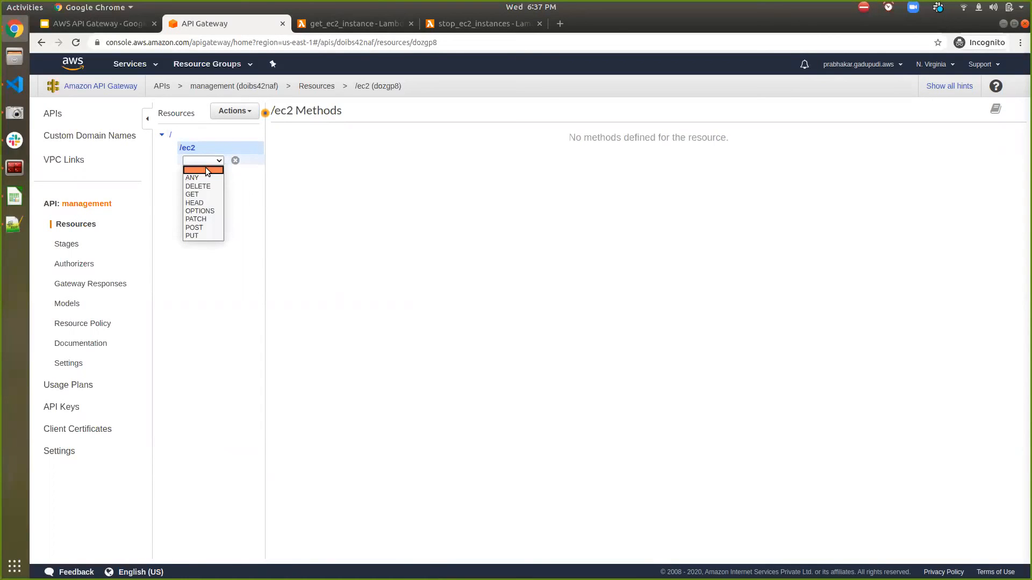
left_click(201, 195)
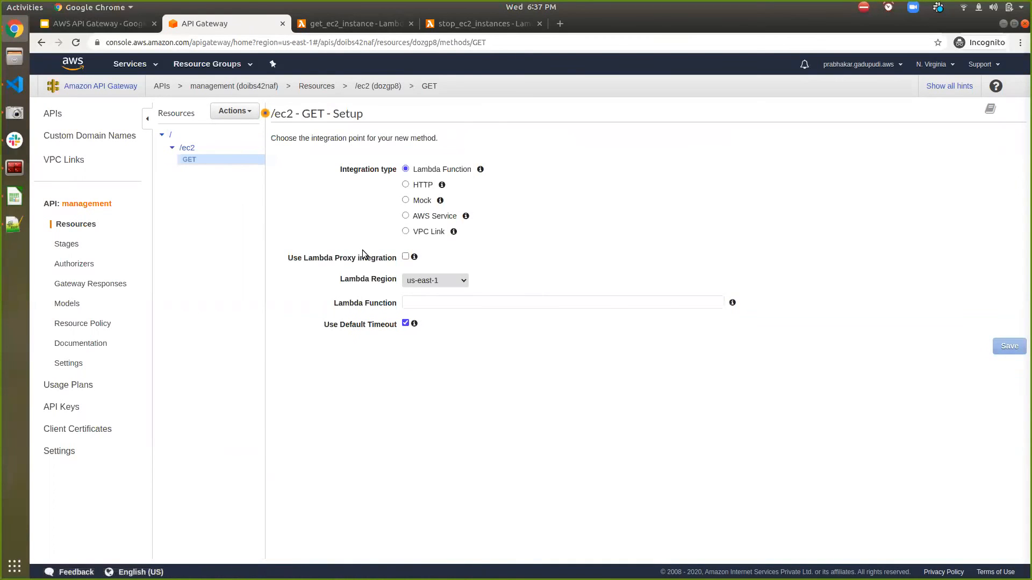
- Look through the setup options for the HTTP, Mock and AWS Service integration types, ending on Lambda Function
left_click(432, 187)
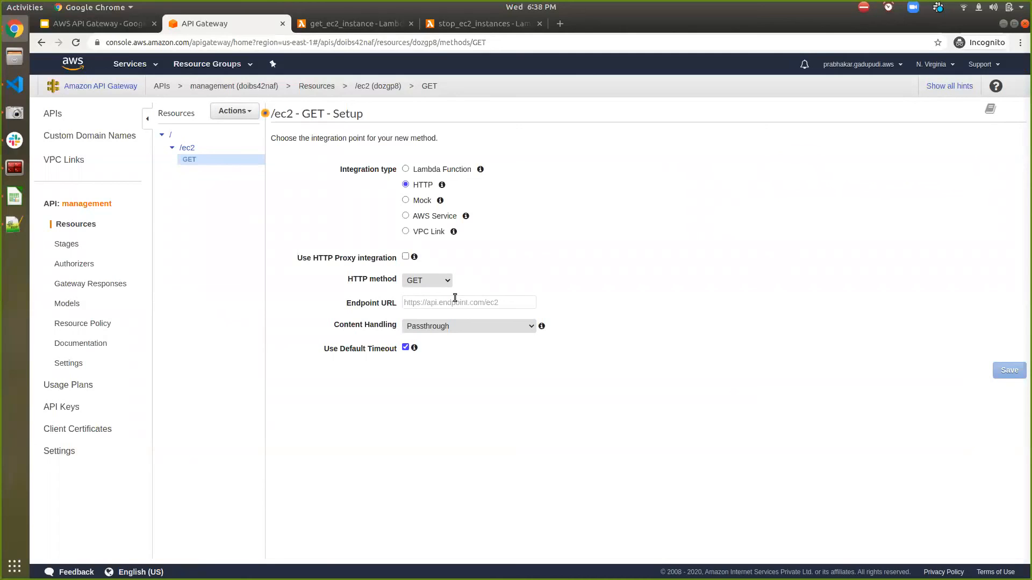
left_click(422, 202)
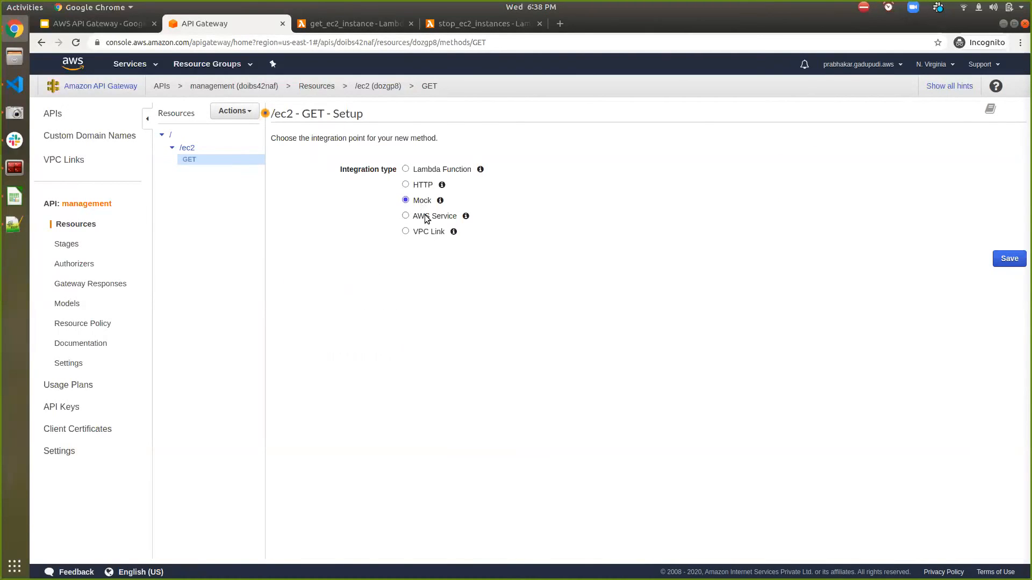
left_click(427, 216)
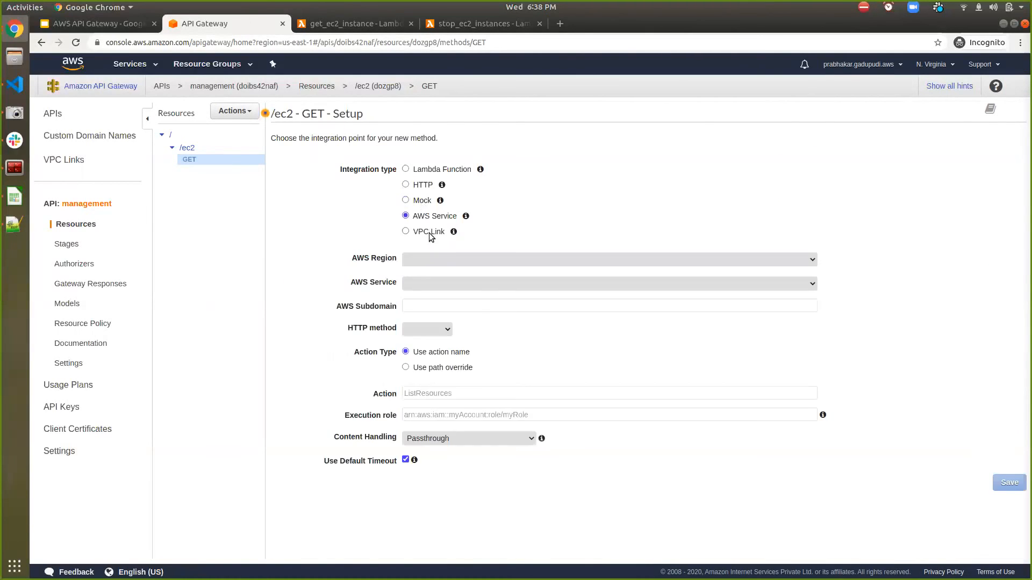
left_click(424, 173)
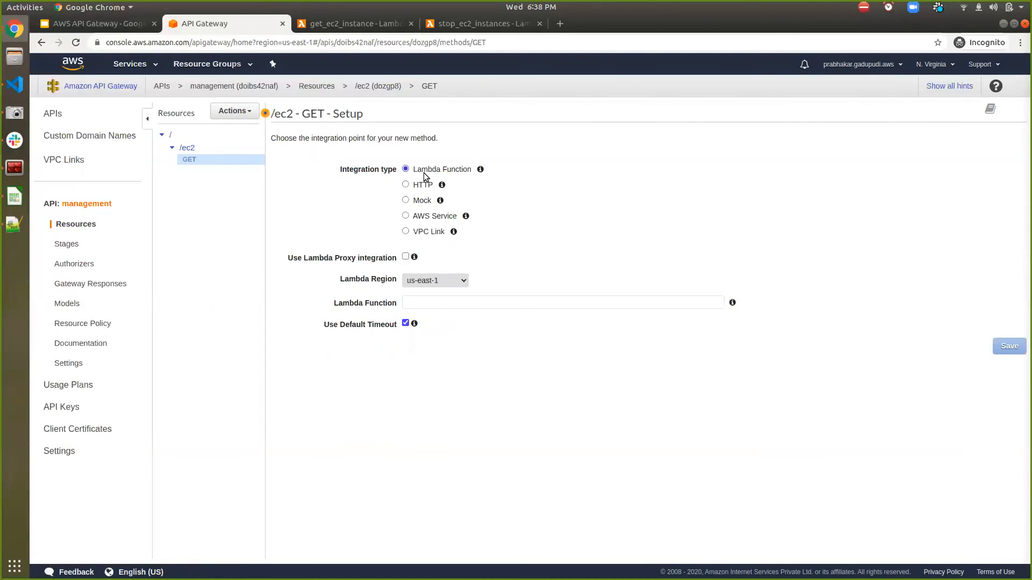
- Integrate the GET method with the Lambda function get_ec2_instance, save it, and grant API Gateway permission to invoke the function
left_click(429, 305)
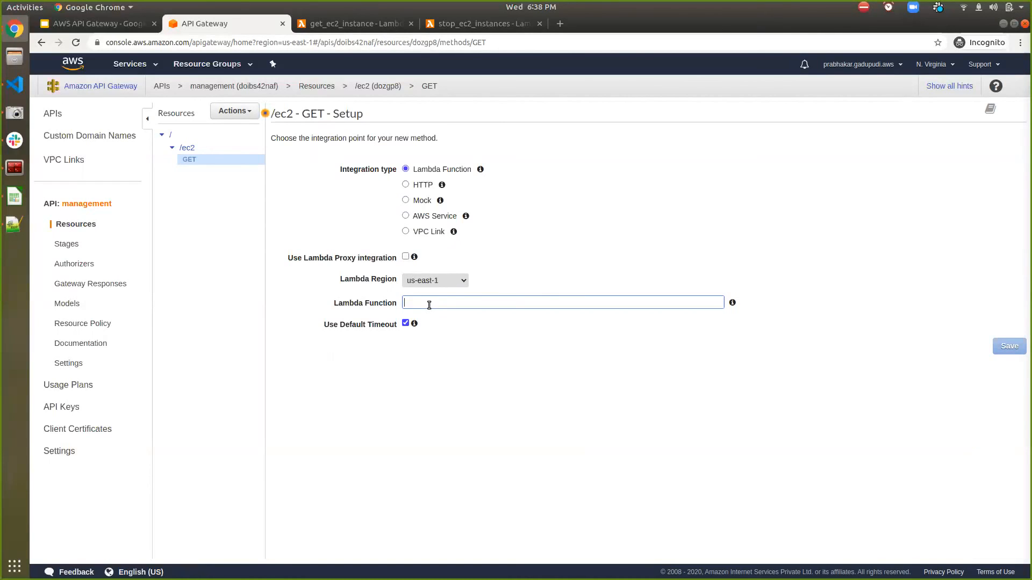
type("h")
key("BackSpace")
type("ge")
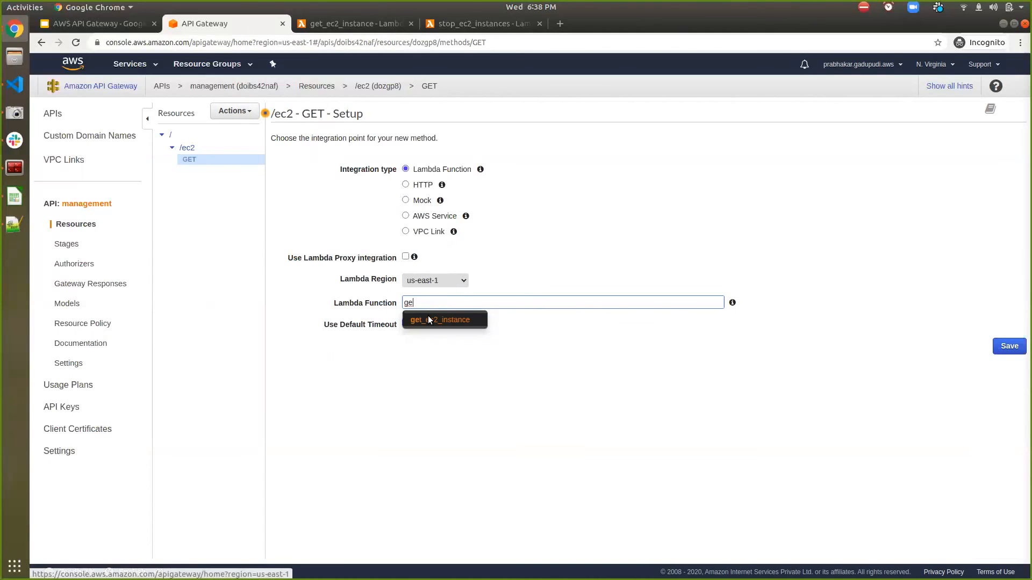
left_click(429, 318)
left_click(1005, 348)
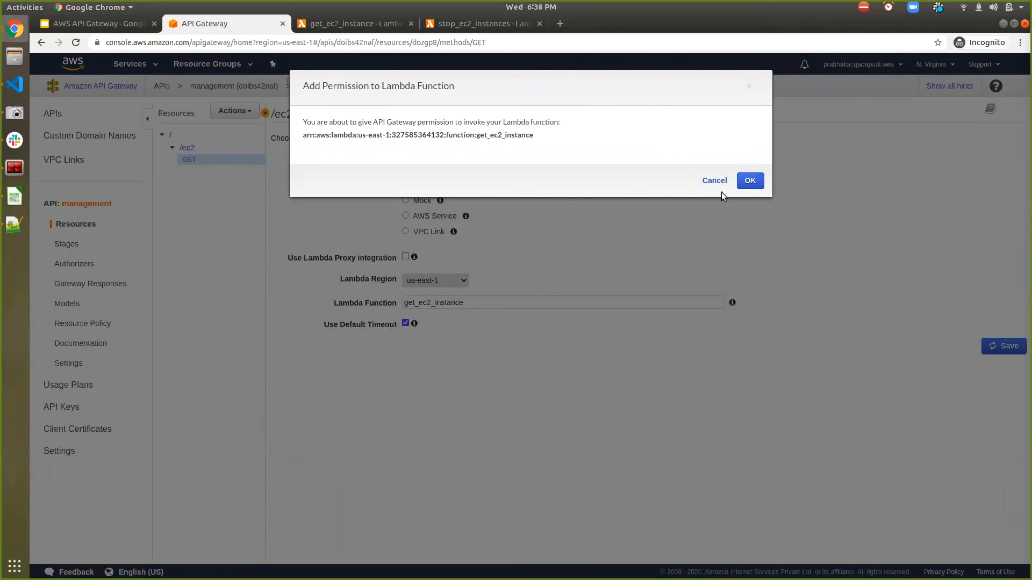
left_click(747, 183)
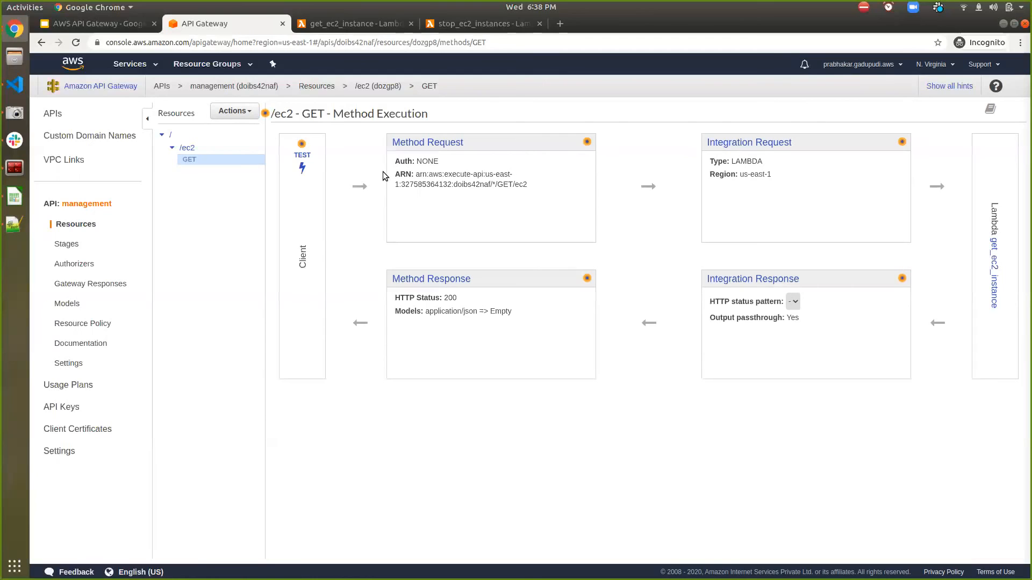
- Add a POST method to the /ec2 resource of the management API
left_click(231, 149)
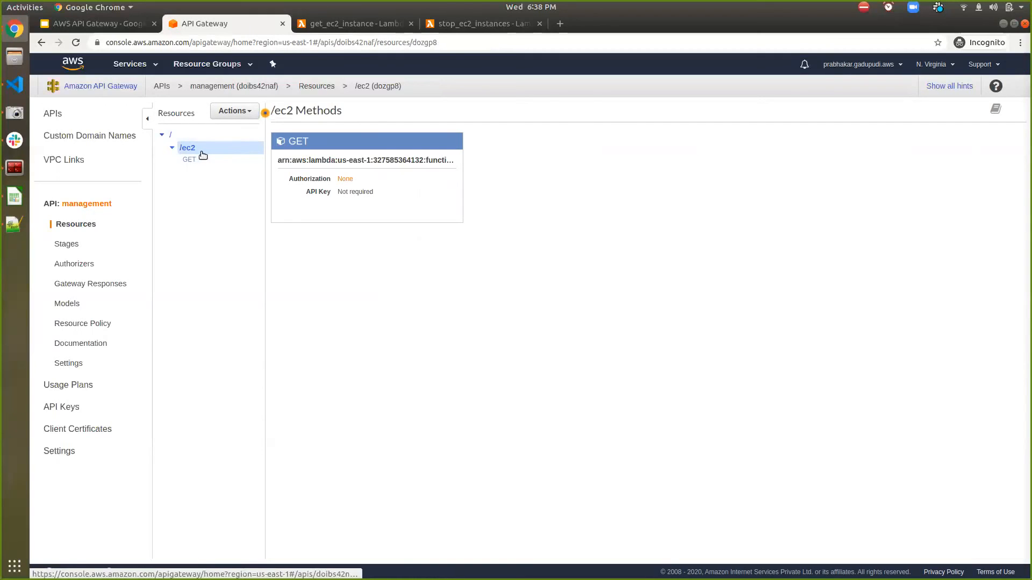
left_click(244, 116)
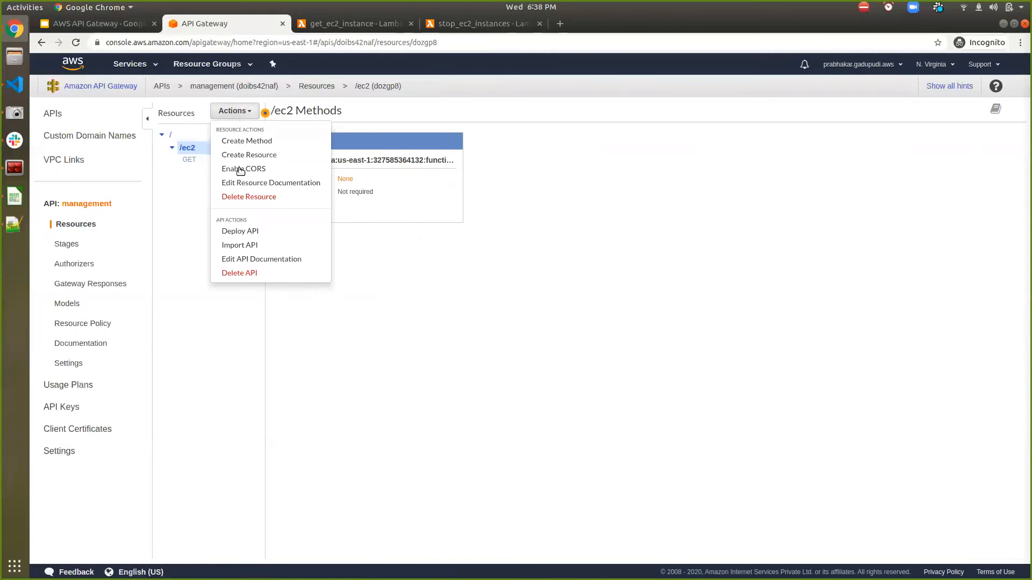
left_click(262, 143)
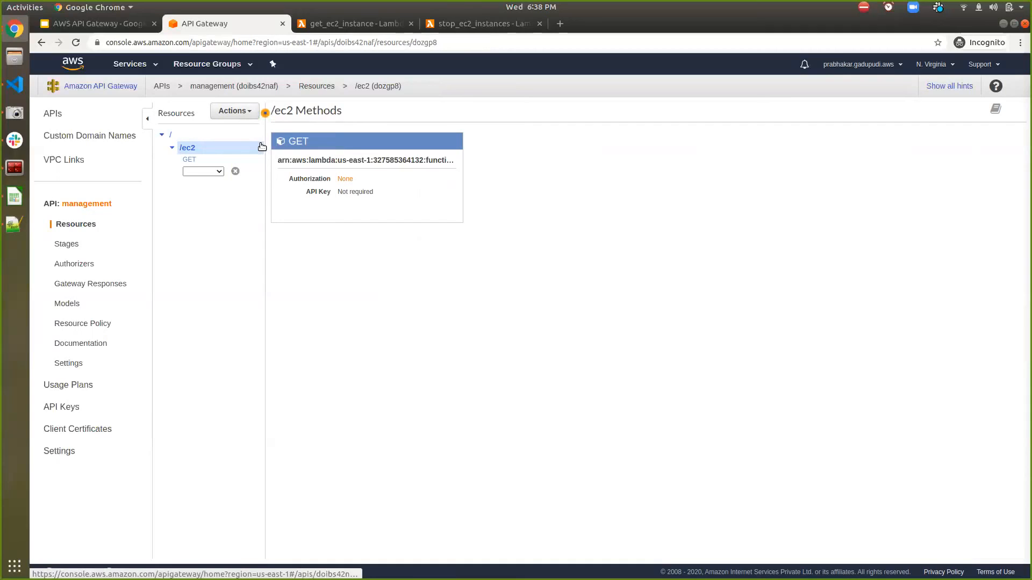
left_click(218, 171)
key("p")
key("Return")
left_click(219, 171)
key("Down")
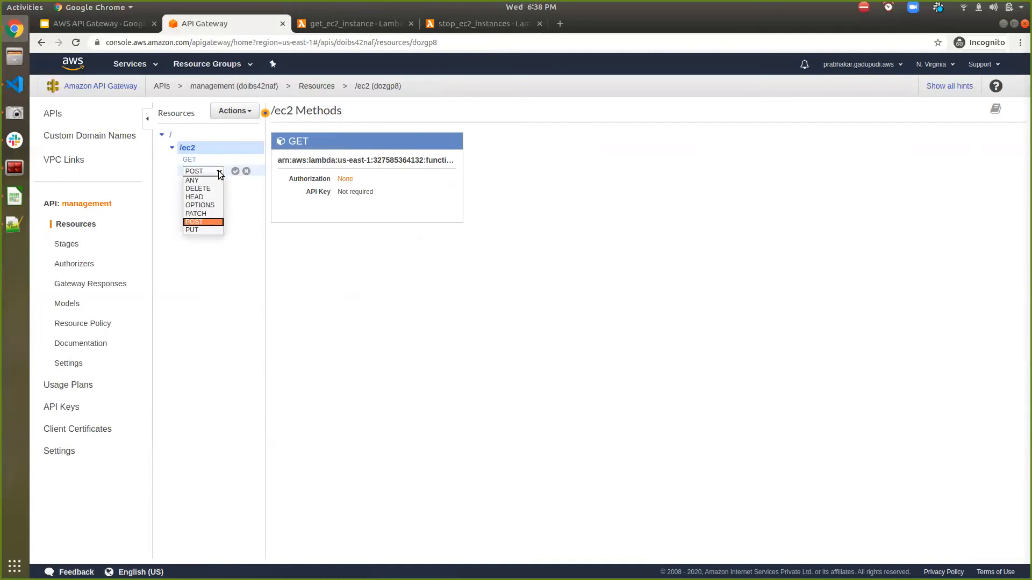
key("Return")
left_click(234, 172)
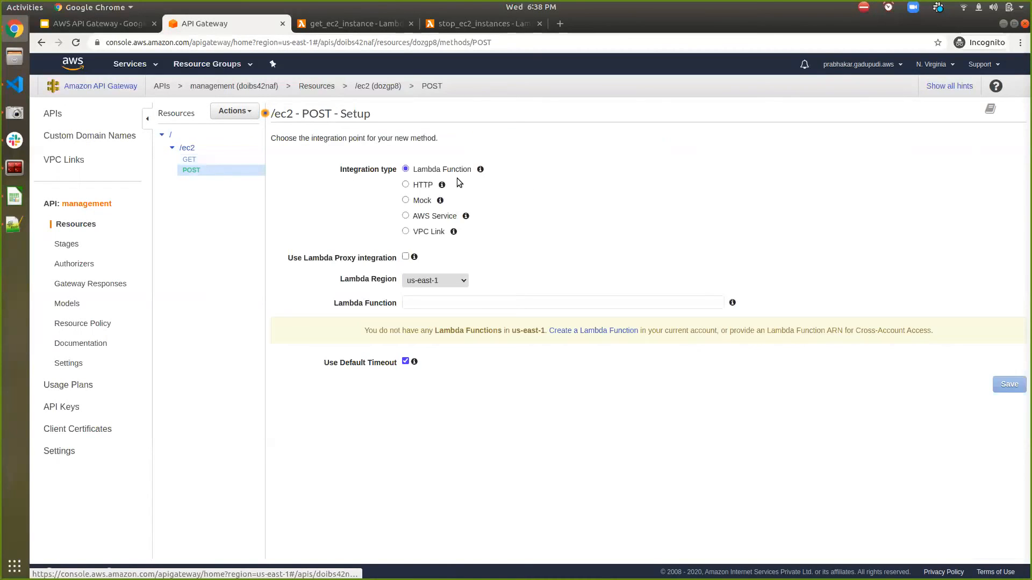
- Integrate the POST method with the Lambda function stop_ec2_instances, save it, and grant API Gateway permission to invoke the function
left_click(436, 305)
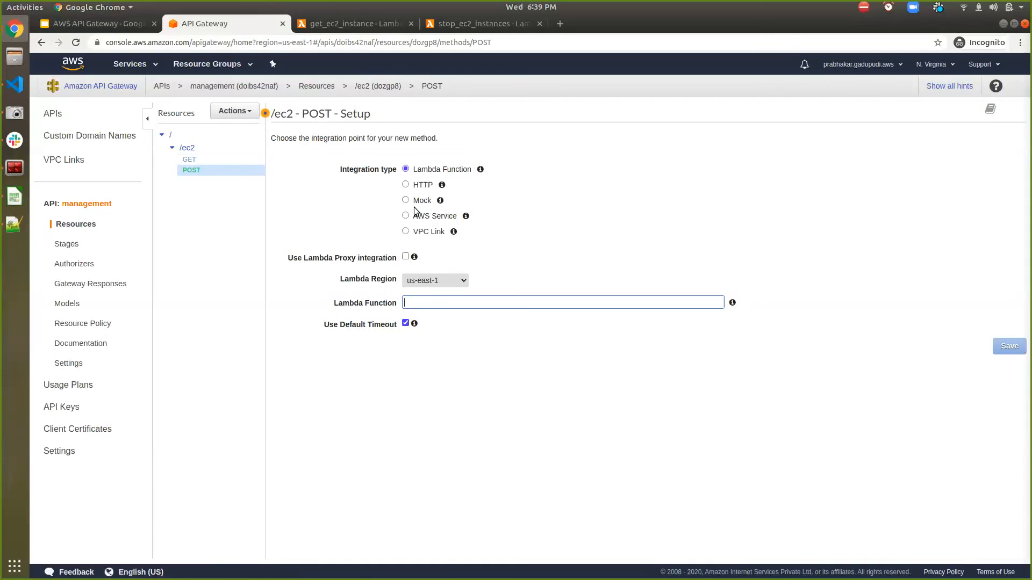
type("st")
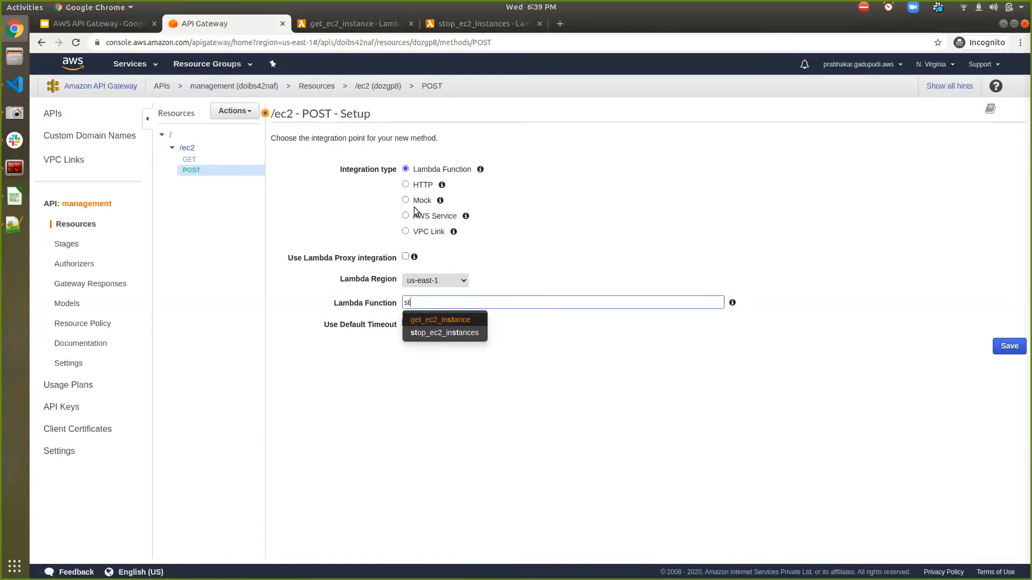
left_click(450, 332)
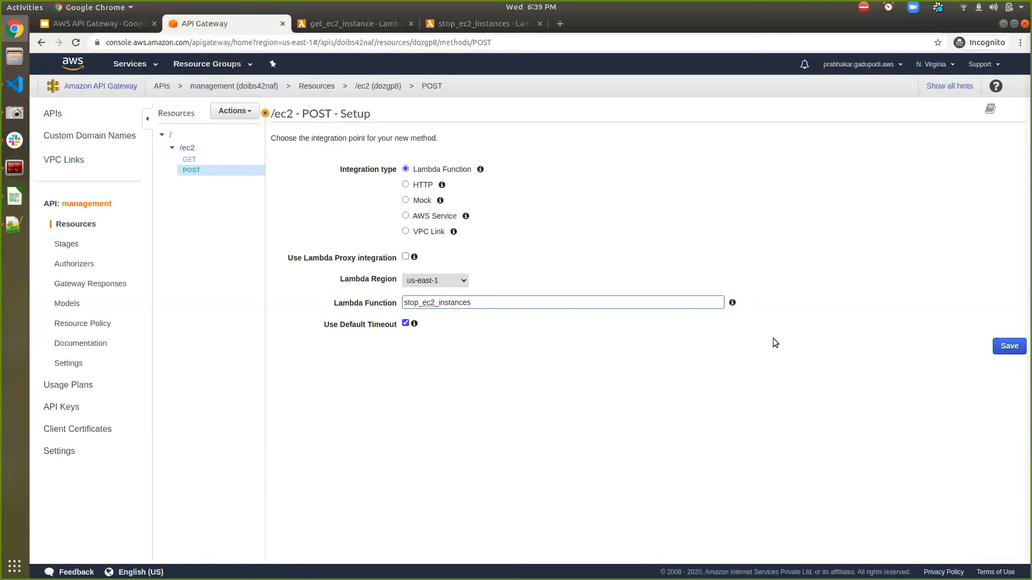
left_click(1009, 347)
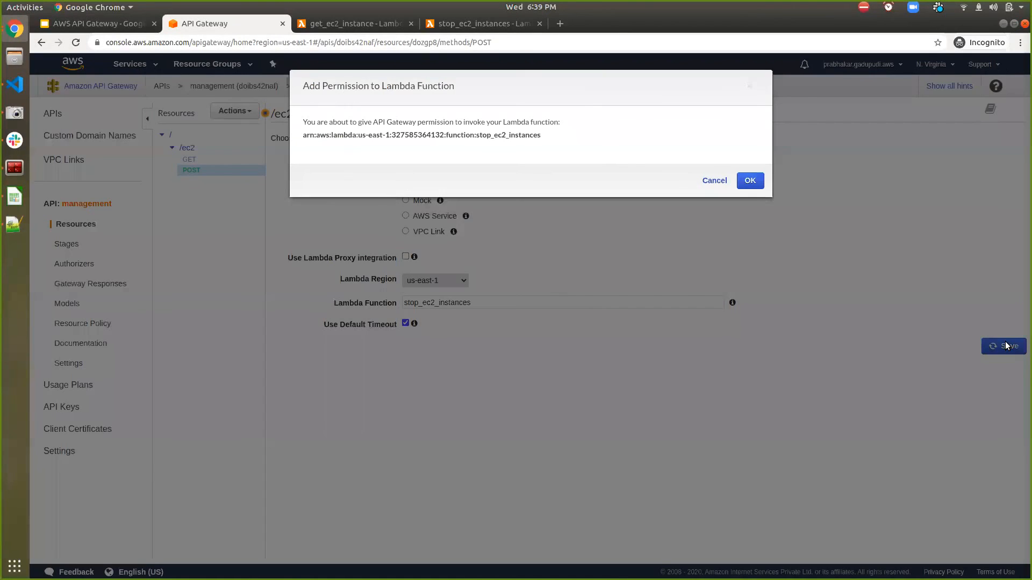
left_click(762, 184)
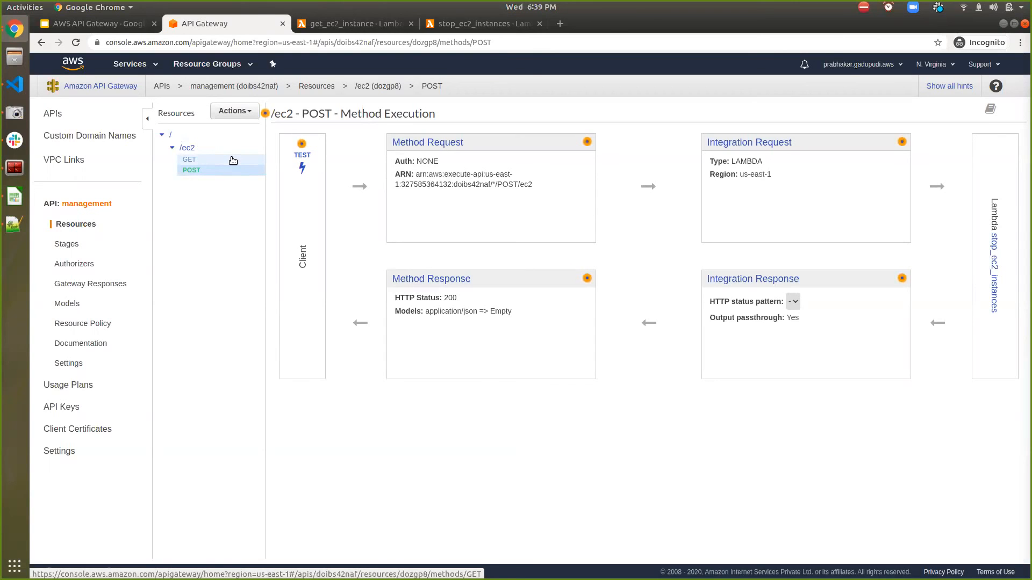
- Run a test call of the /ec2 GET method without query strings or headers
left_click(185, 160)
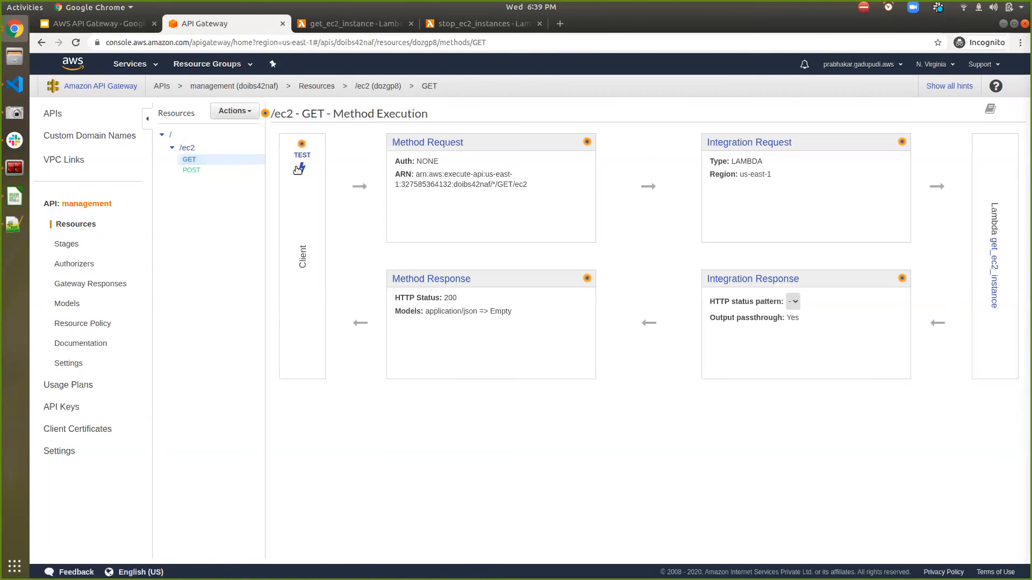
left_click(299, 157)
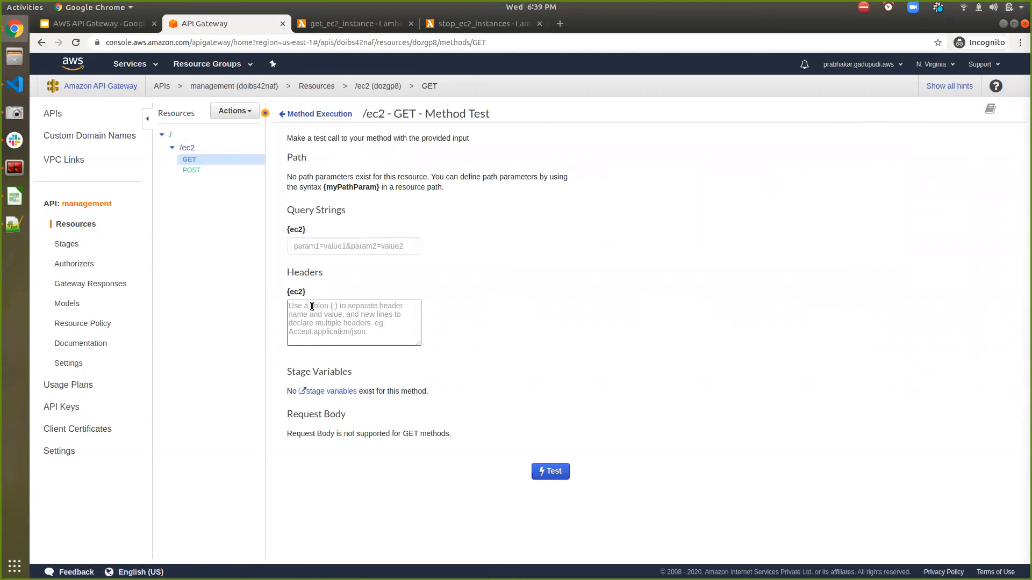
left_click(545, 473)
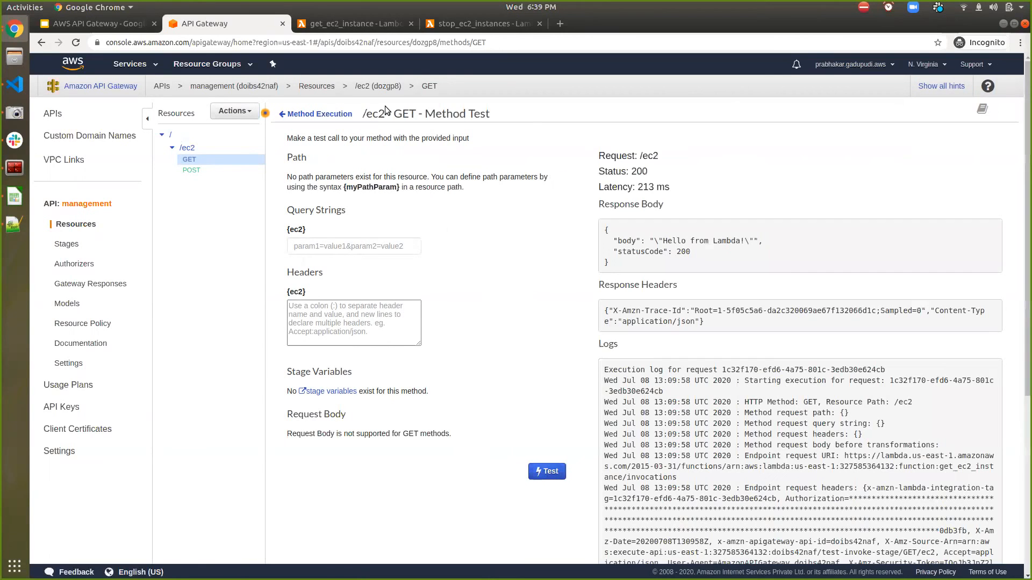
- Examine the body line returned by the handler in the get_ec2_instance function's code
left_click(347, 24)
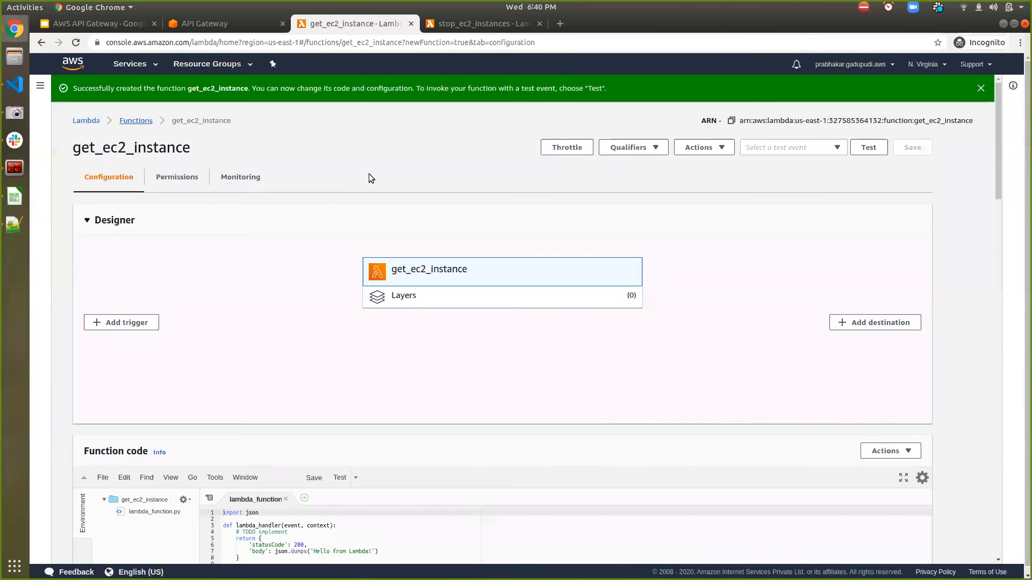
scroll(451, 281, "down", 5)
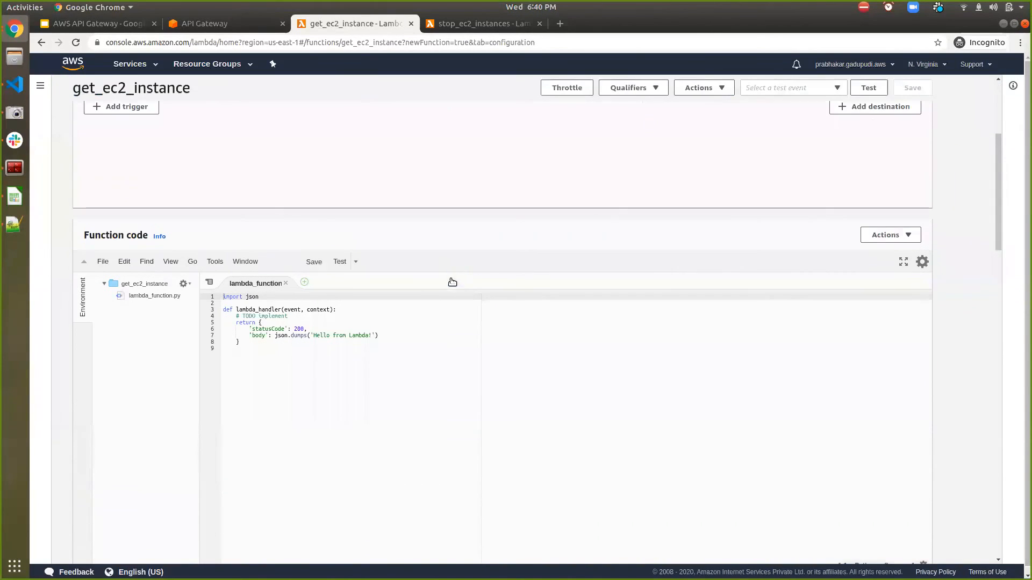
left_click(318, 335)
triple_click(318, 335)
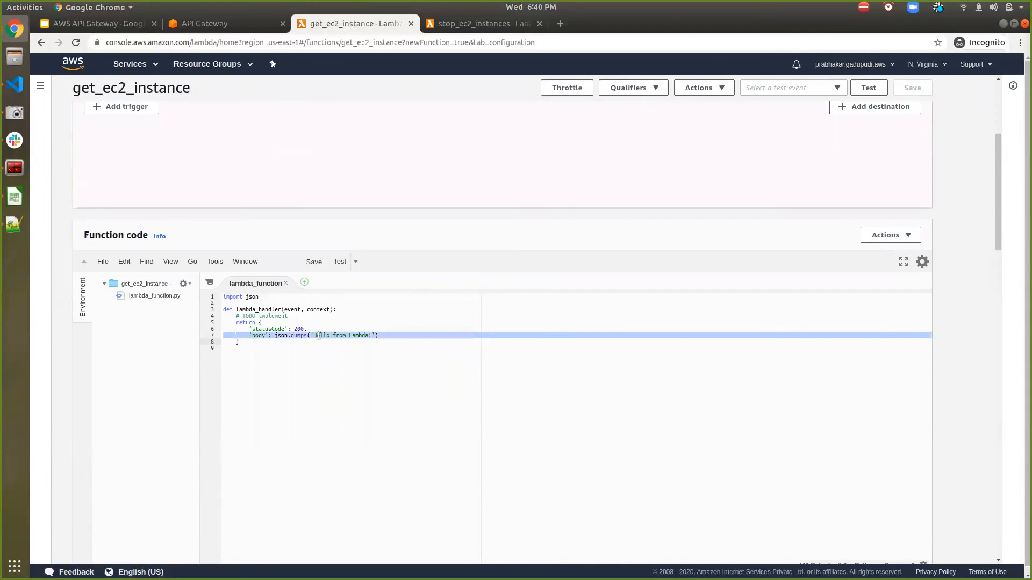
- Return to API Gateway and test the /ec2 POST method with a JSON request body whose "name" key holds a person's first name
left_click(250, 26)
left_click(192, 171)
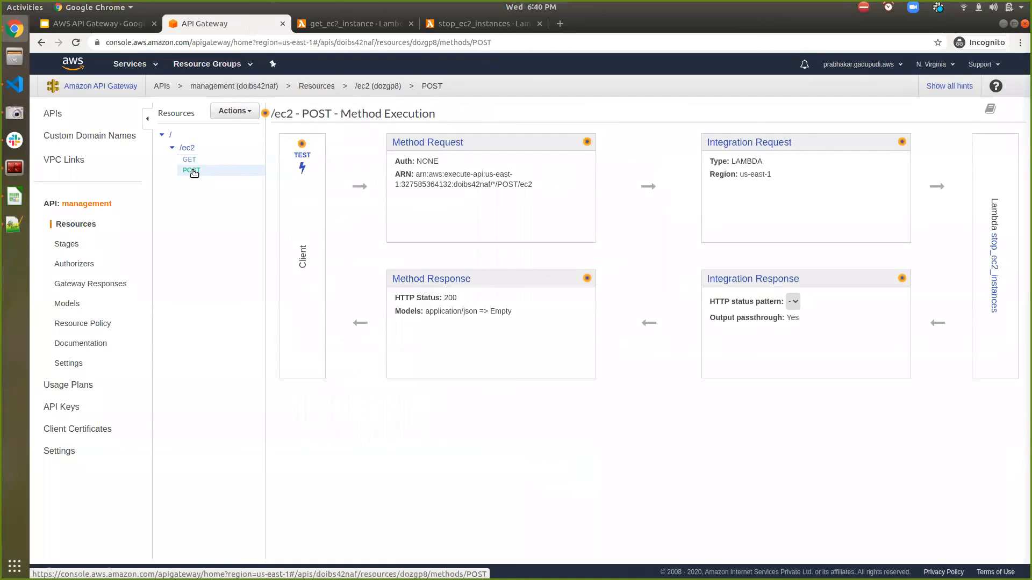
left_click(288, 165)
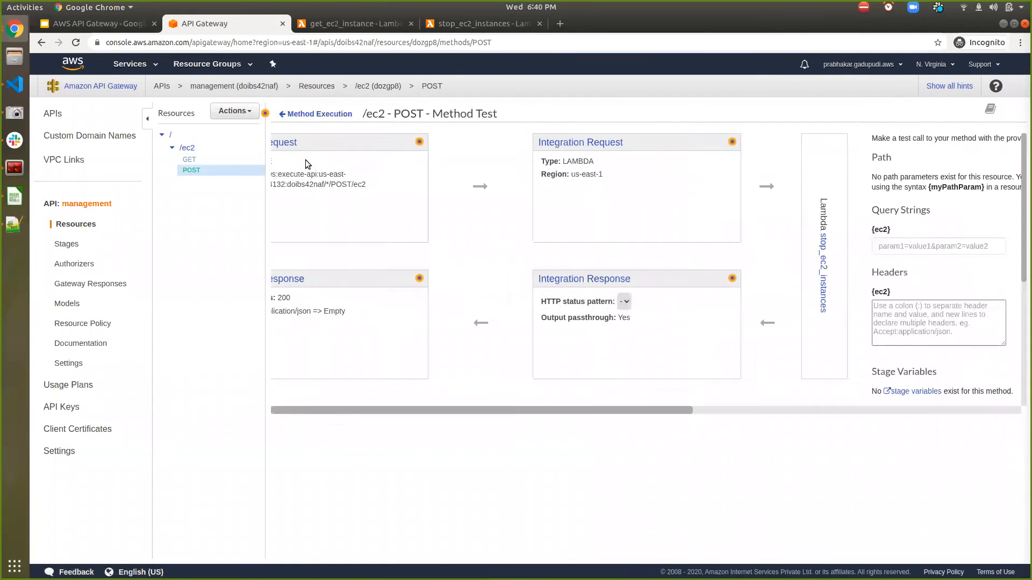
scroll(348, 368, "down", 2)
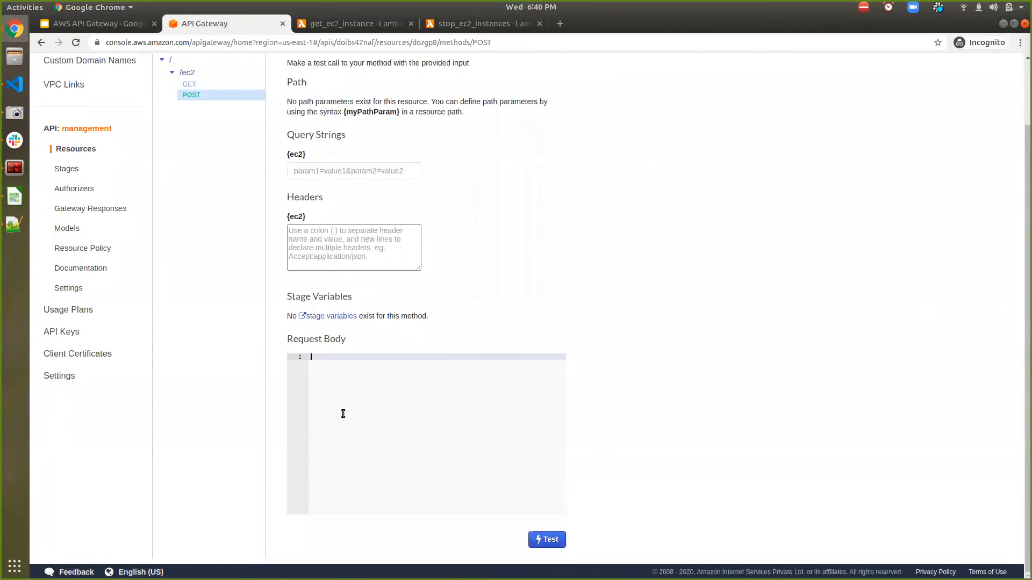
type("{")
key("Return")
type("\"name\":")
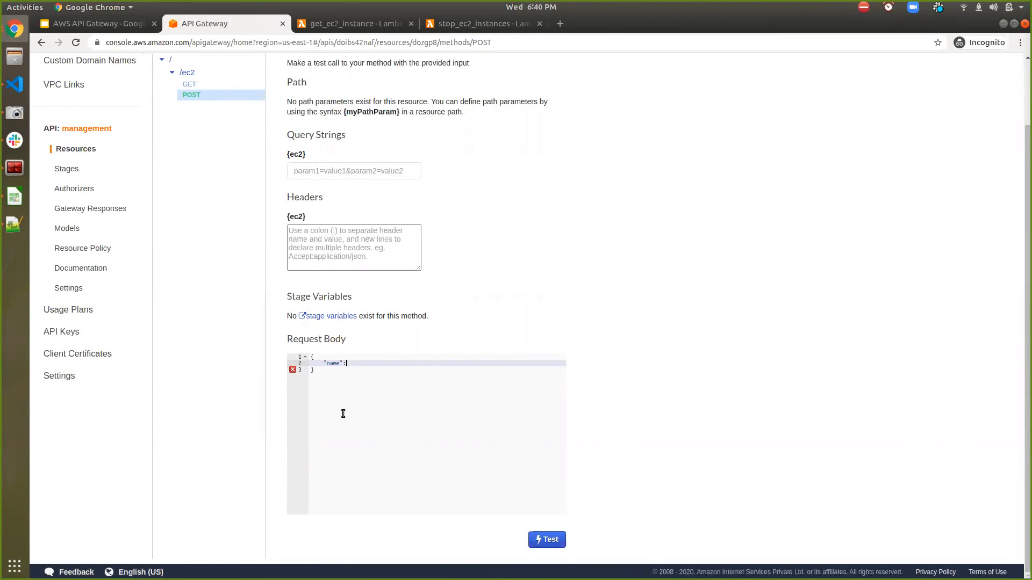
type("\"prabhakar\"")
left_click(549, 540)
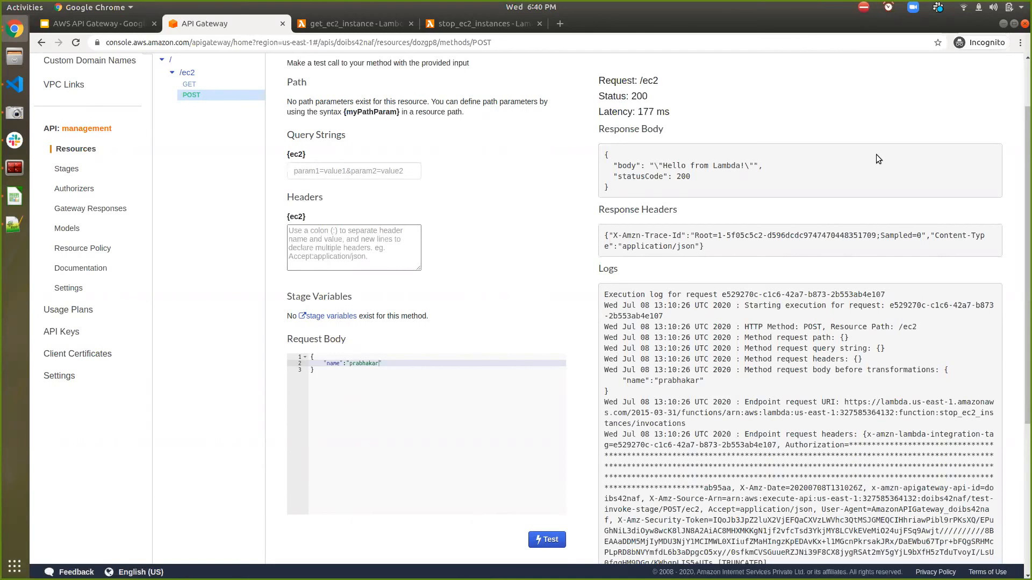
- Deploy the management API from its root resource to a new stage named testing
scroll(876, 156, "up", 2)
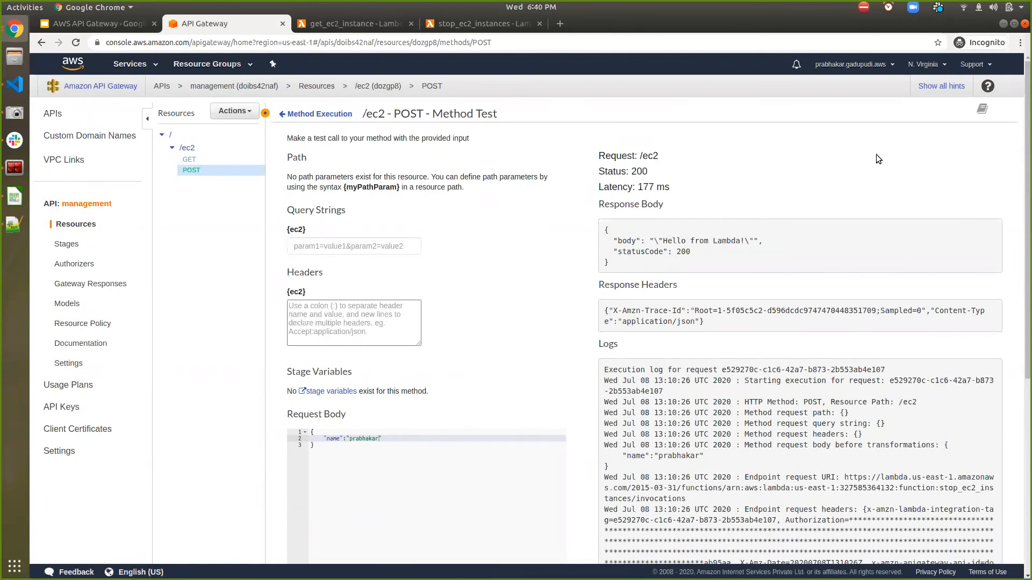
left_click(184, 139)
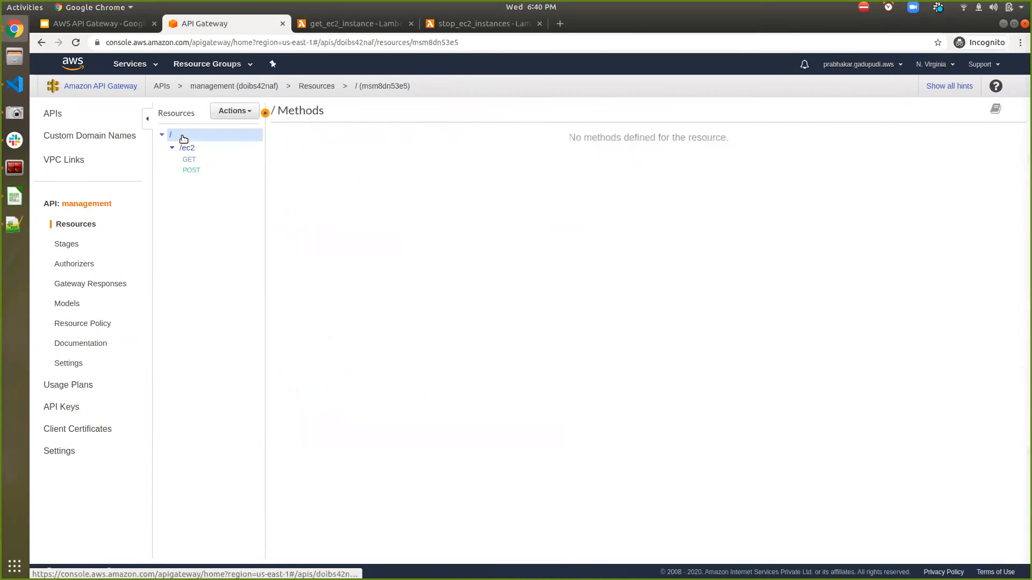
left_click(235, 112)
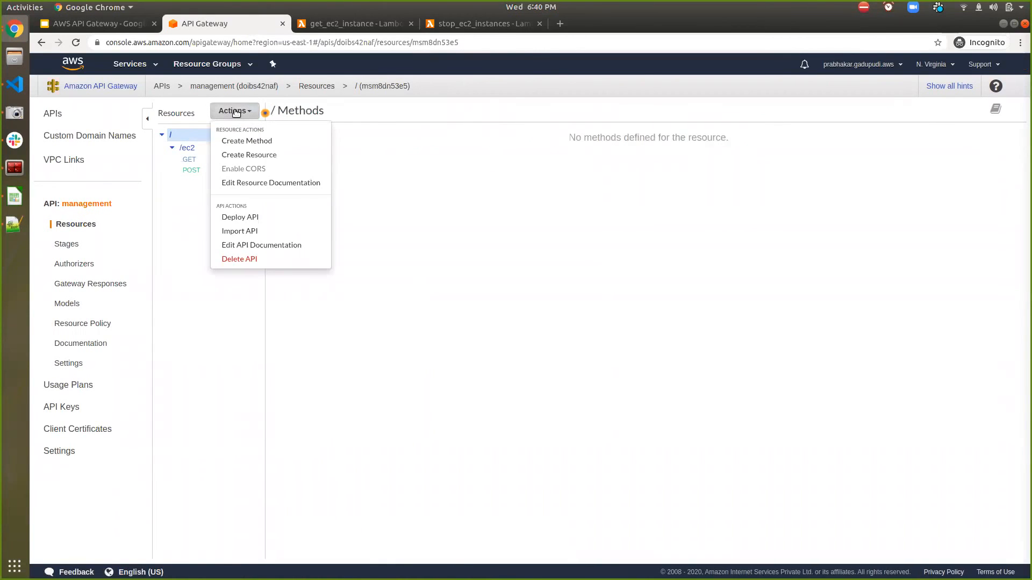
left_click(236, 219)
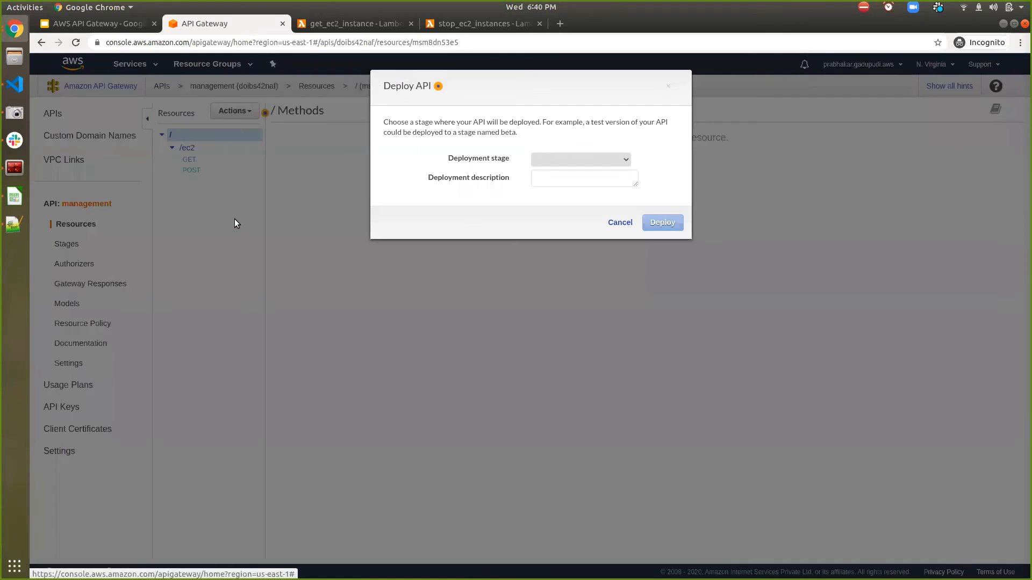
left_click(545, 159)
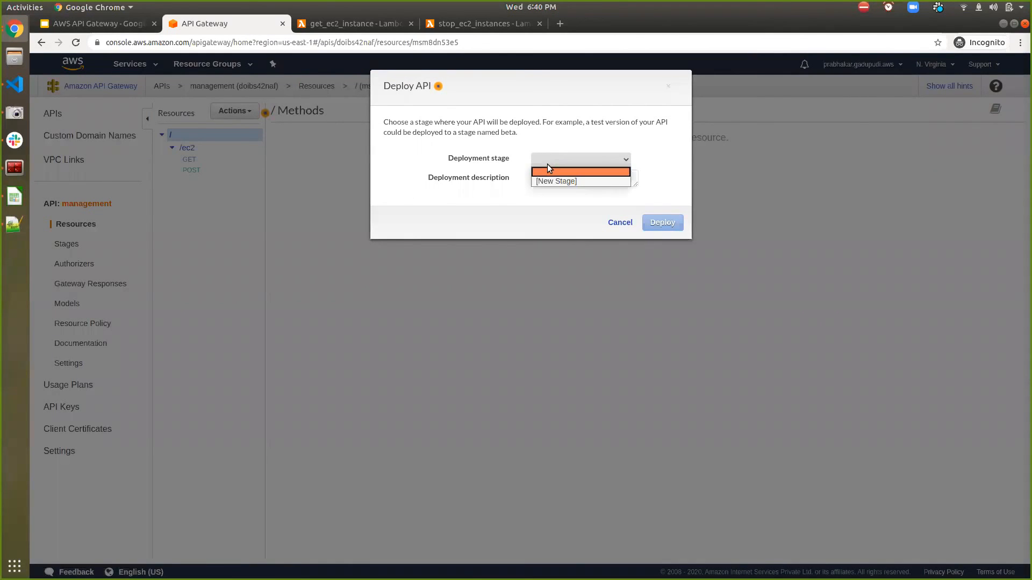
left_click(555, 179)
left_click(556, 179)
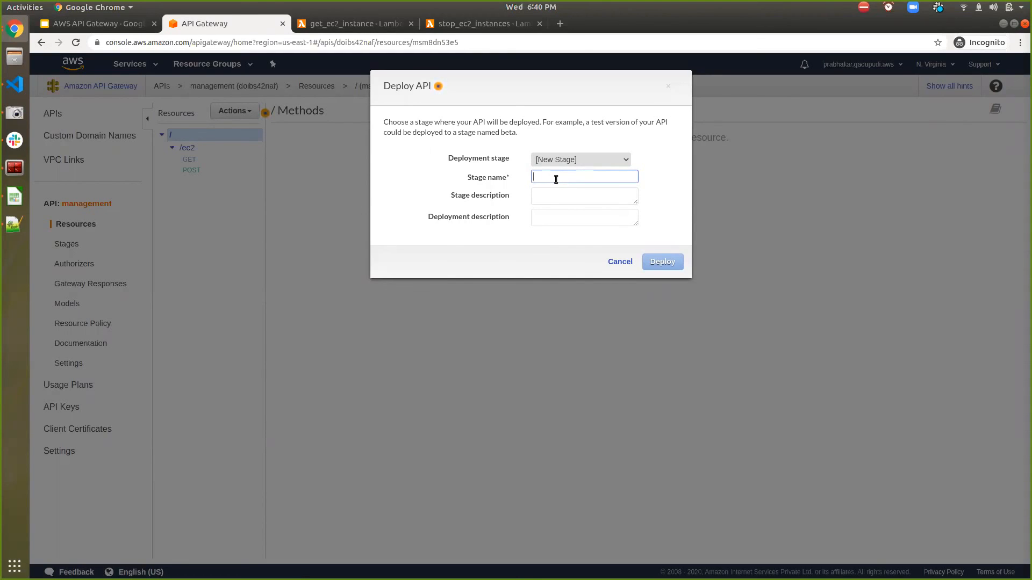
type("testing")
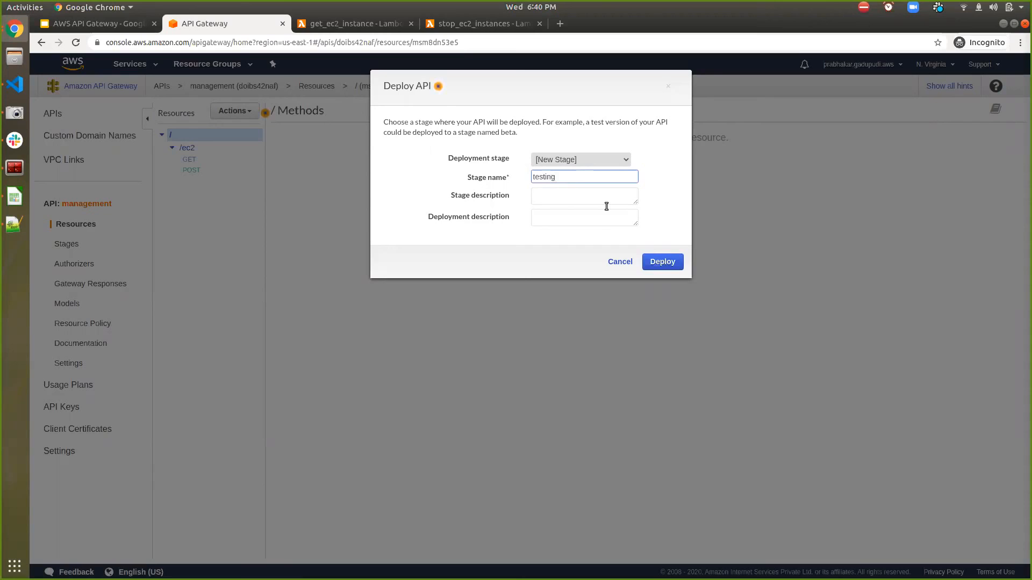
left_click(657, 257)
left_click(654, 262)
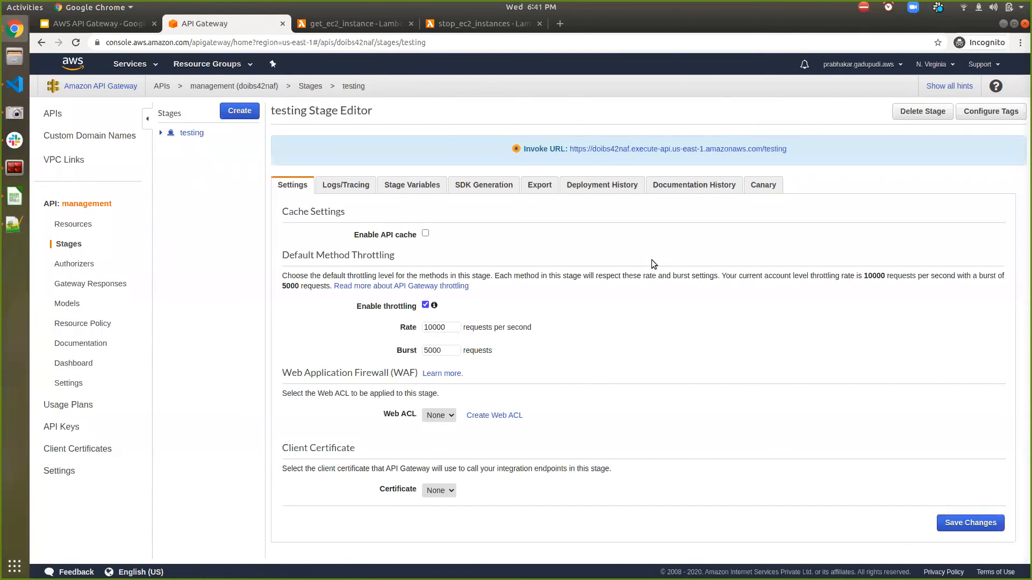
- Look at the testing stage's /ec2 GET and POST methods and open the GET method's invoke URL in a new browser tab
left_click(163, 134)
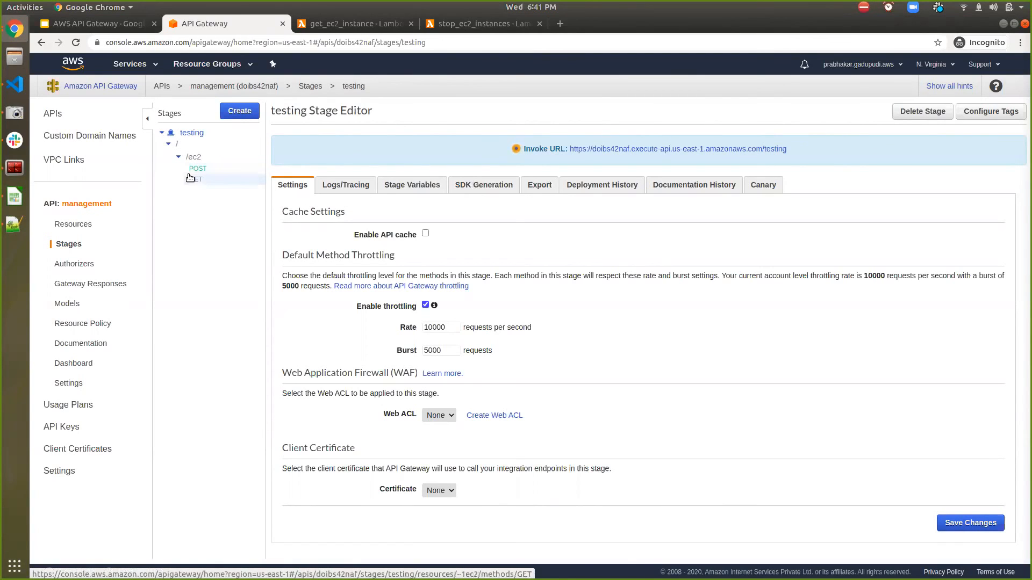
left_click(204, 179)
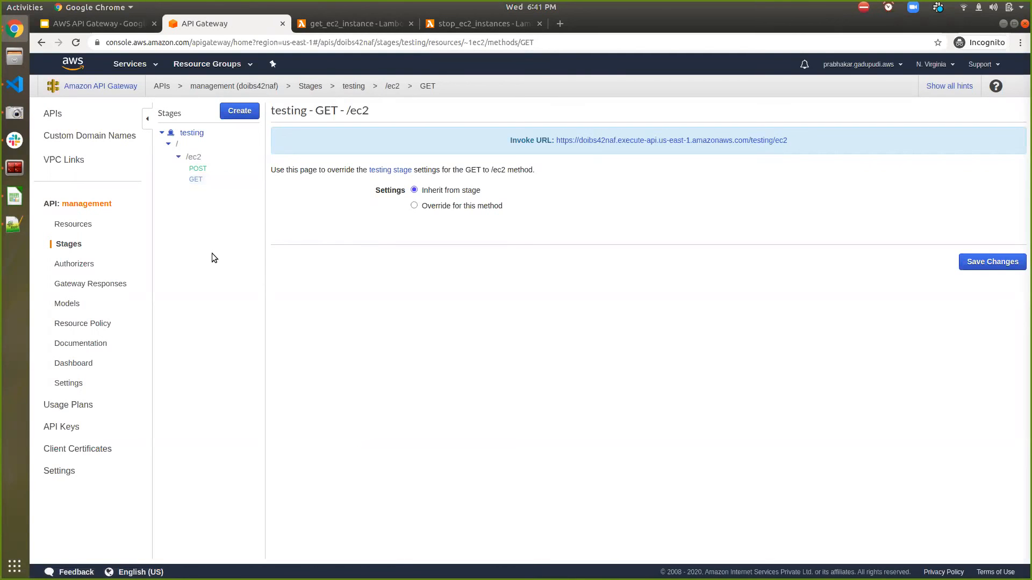
left_click(196, 169)
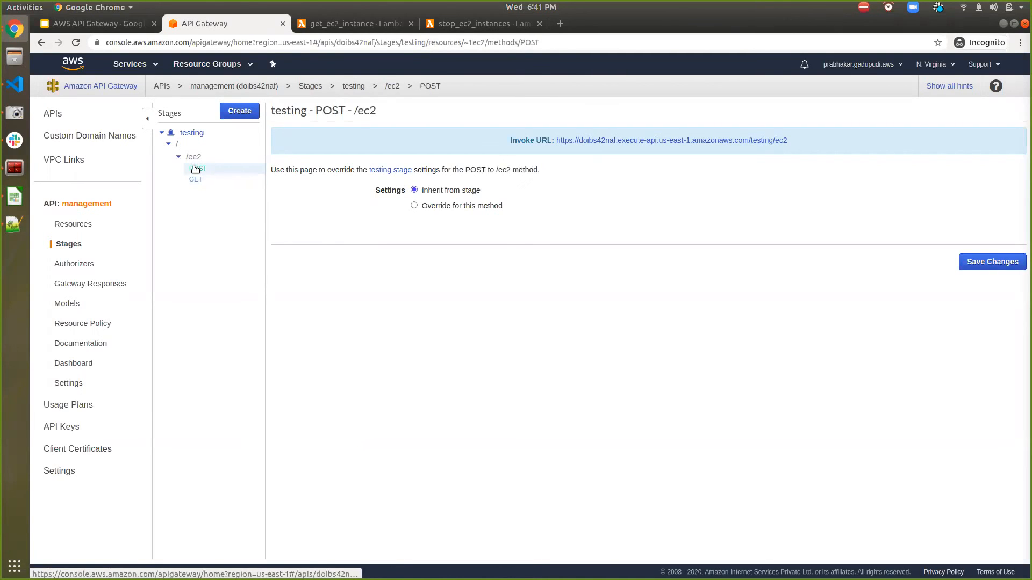
left_click(196, 179)
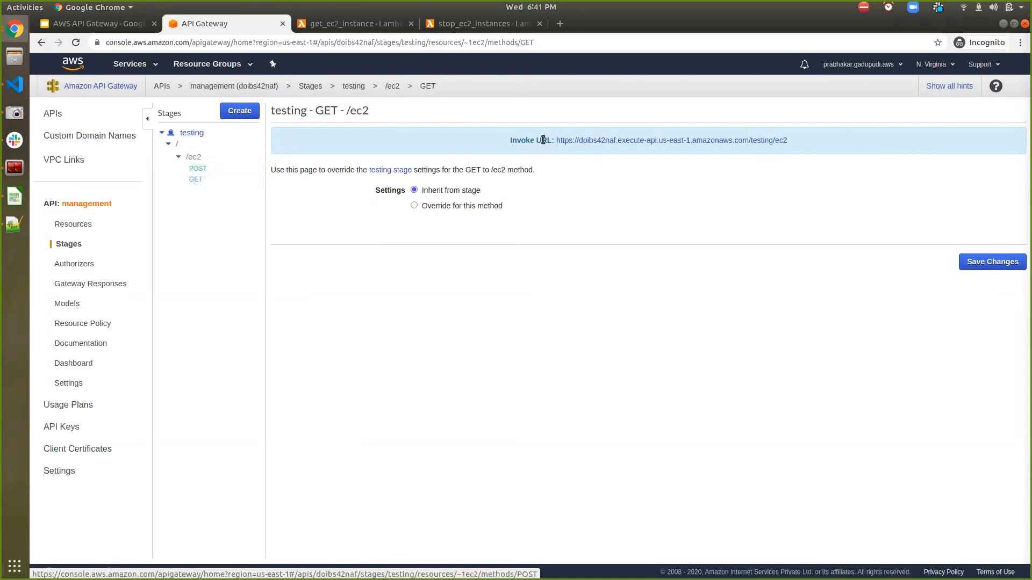
middle_click(612, 145)
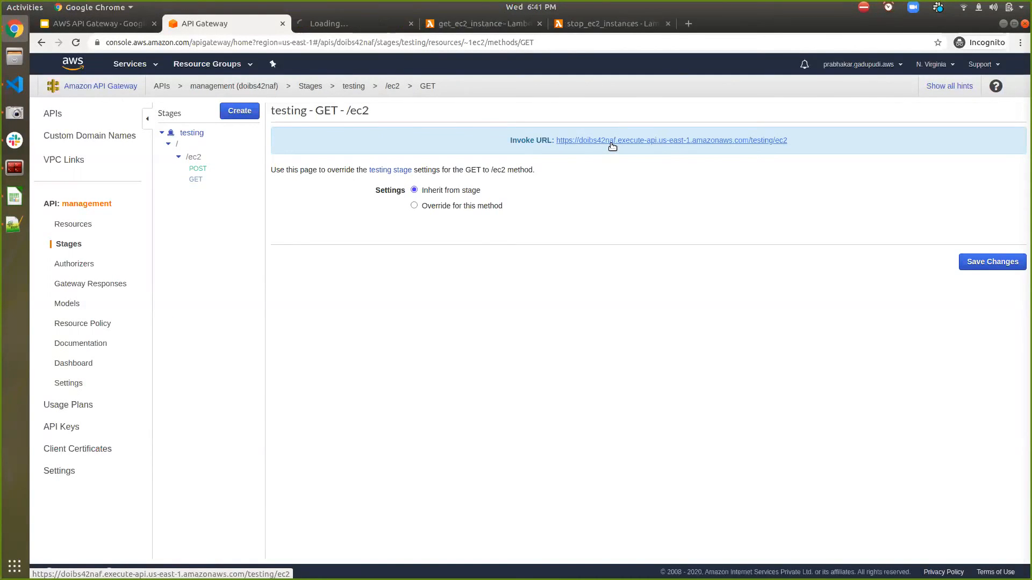
left_click(303, 25)
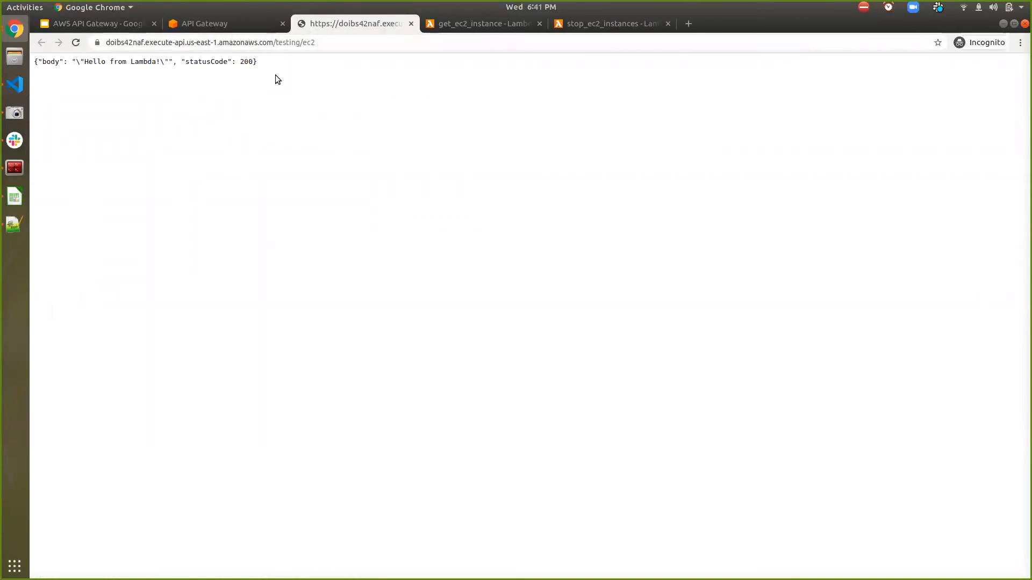
- Close the API response page, go to the get_ec2_instance function and enlarge the code editor's text
key("ctrl+w")
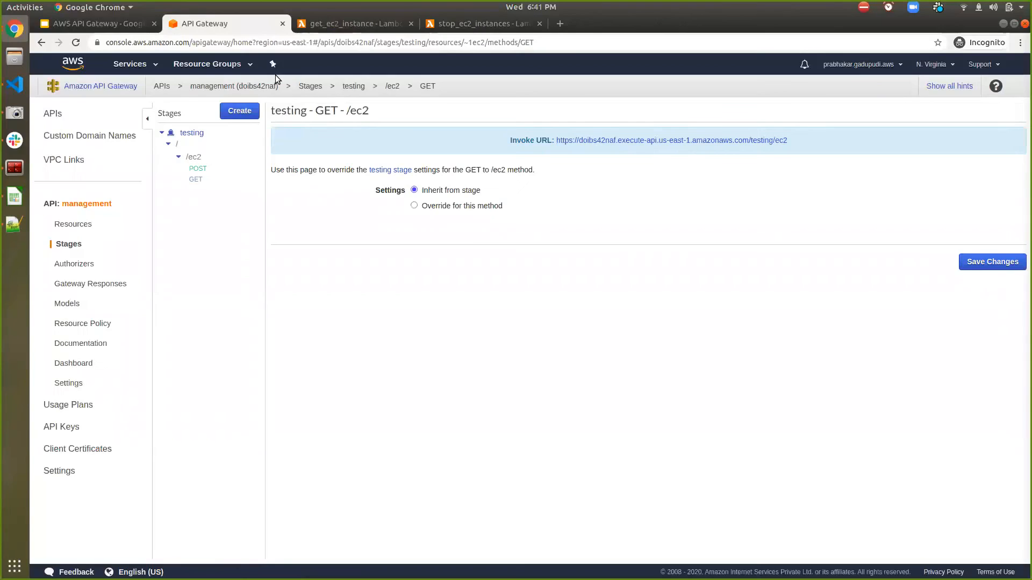
left_click(371, 24)
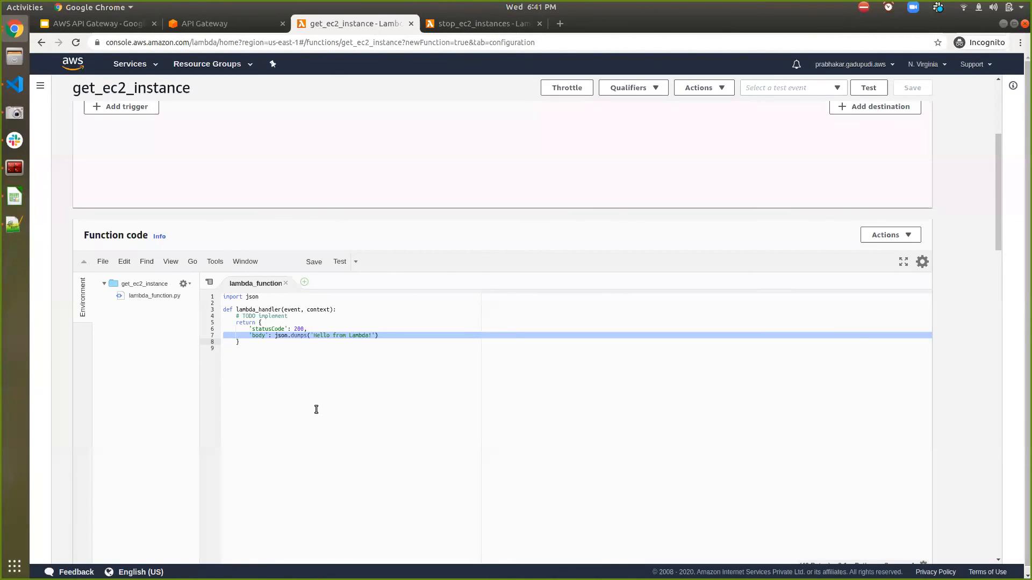
key("ctrl+equal")
key("ctrl+equal")
key("ctrl+equal")
key("ctrl+equal")
key("ctrl+equal")
key("ctrl+equal")
key("ctrl+equal")
key("ctrl+equal")
key("ctrl+equal")
key("ctrl+equal")
key("ctrl+equal")
key("ctrl+equal")
key("ctrl+equal")
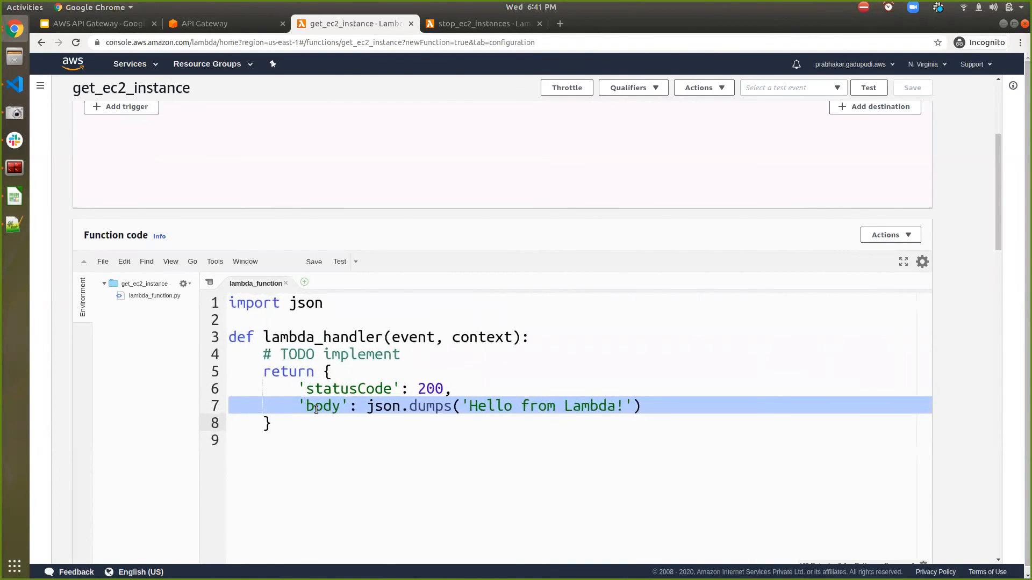
- Open the EC2 console in a new browser tab and start launching an instance from the 64-bit (x86) Ubuntu Server 18.04 LTS image
left_click(149, 71)
type("iam")
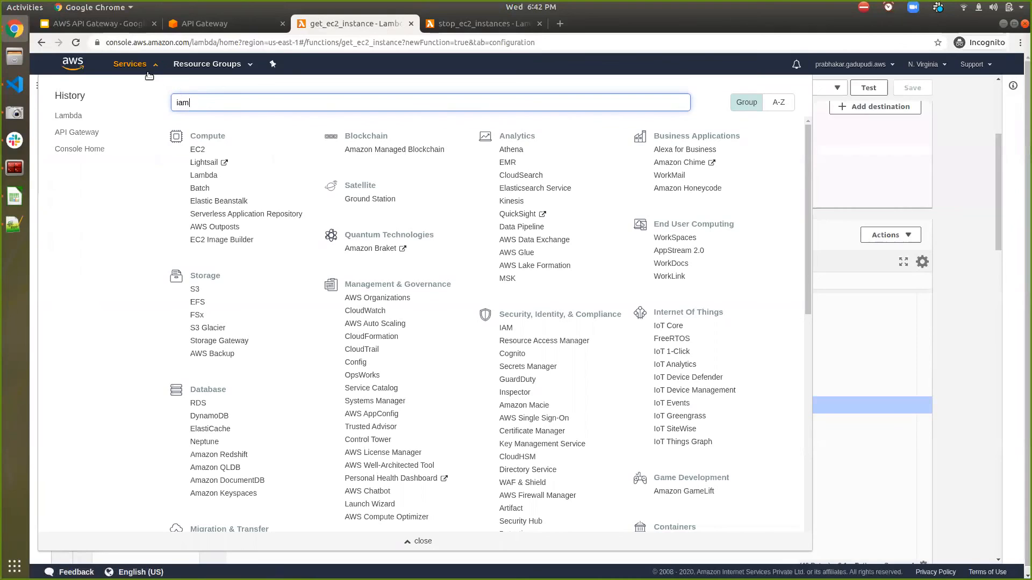
left_click(199, 150, "ctrl")
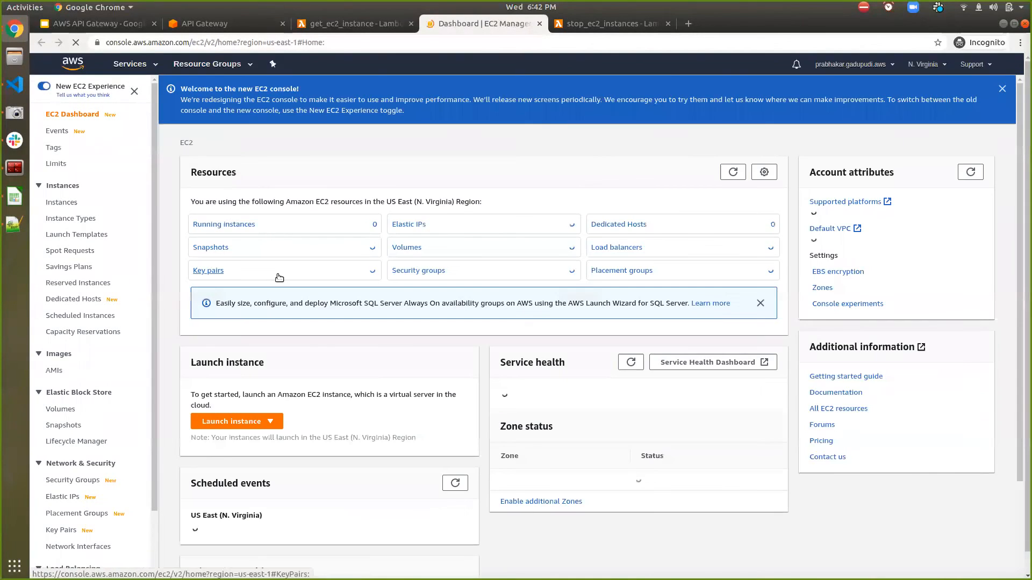
left_click(222, 423)
left_click(219, 440)
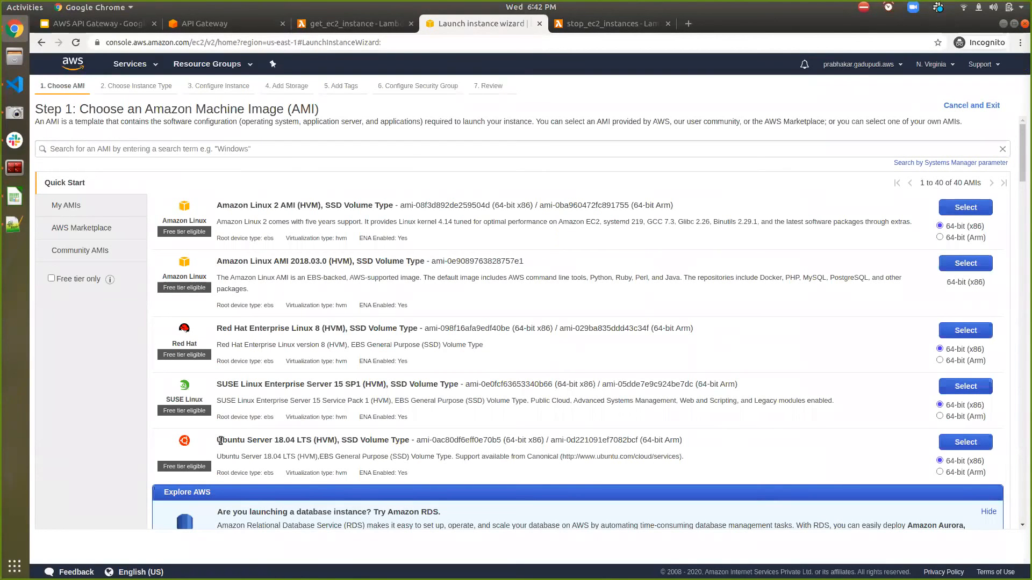
scroll(436, 396, "down", 4)
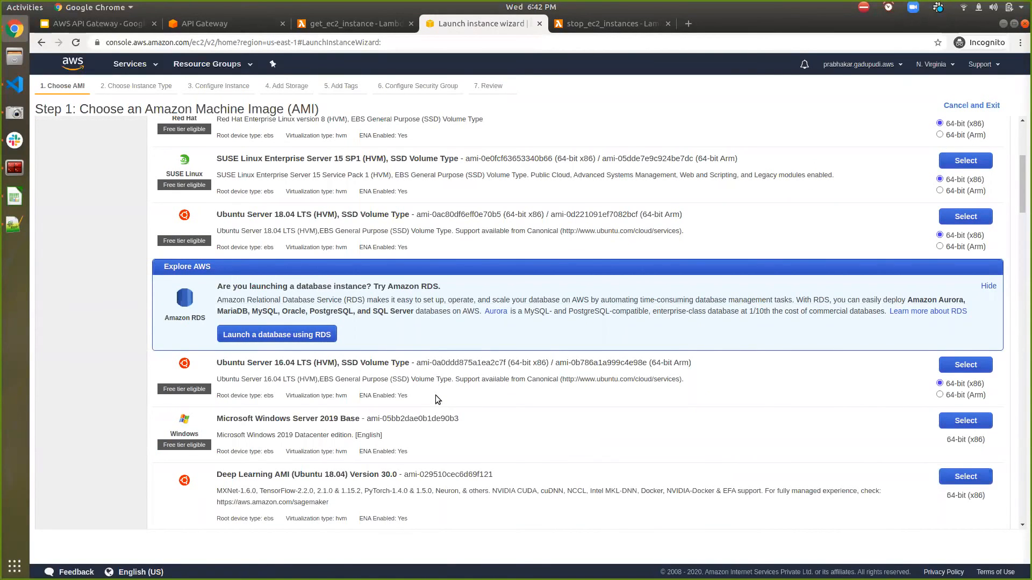
scroll(436, 398, "up", 2)
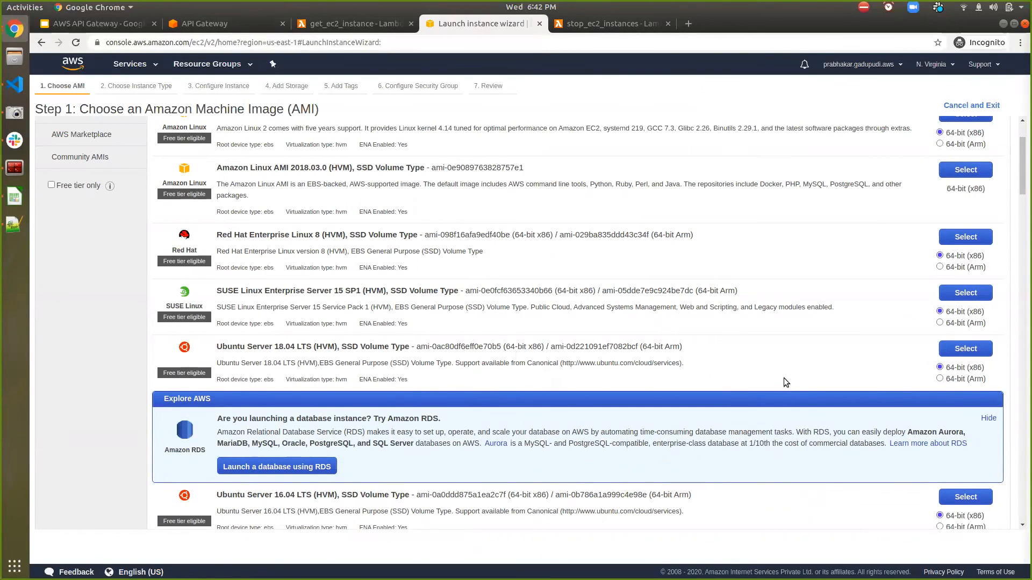
left_click(955, 349)
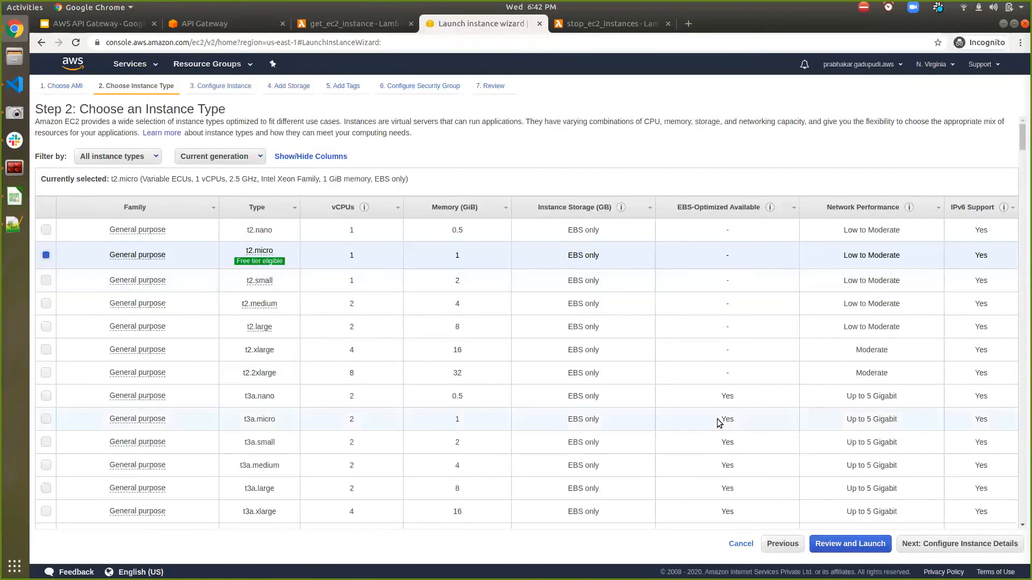
- Keep the t2.micro type, set the number of instances to 3 and proceed to the launch review
left_click(931, 547)
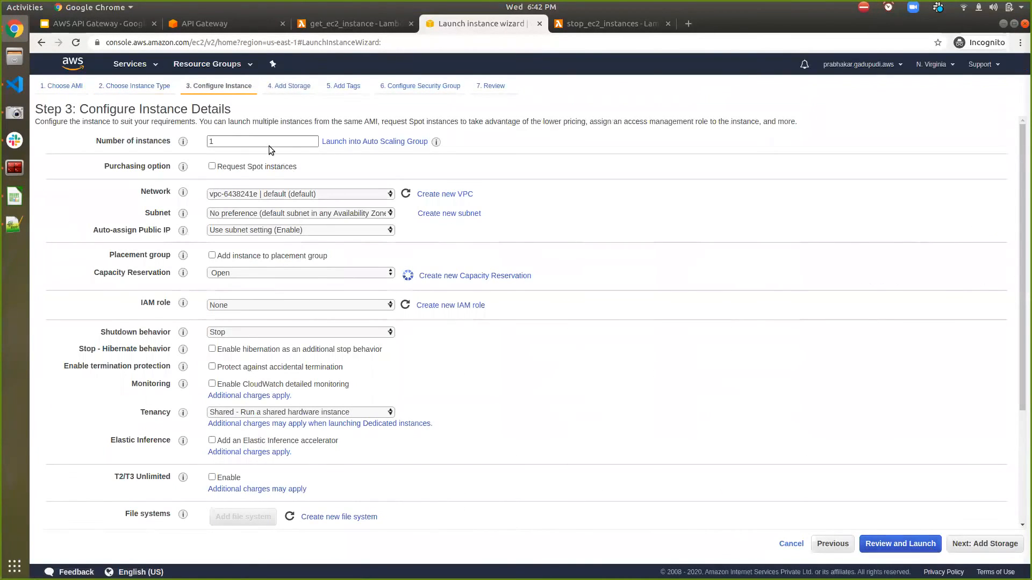
double_click(265, 141)
type("3")
left_click(930, 542)
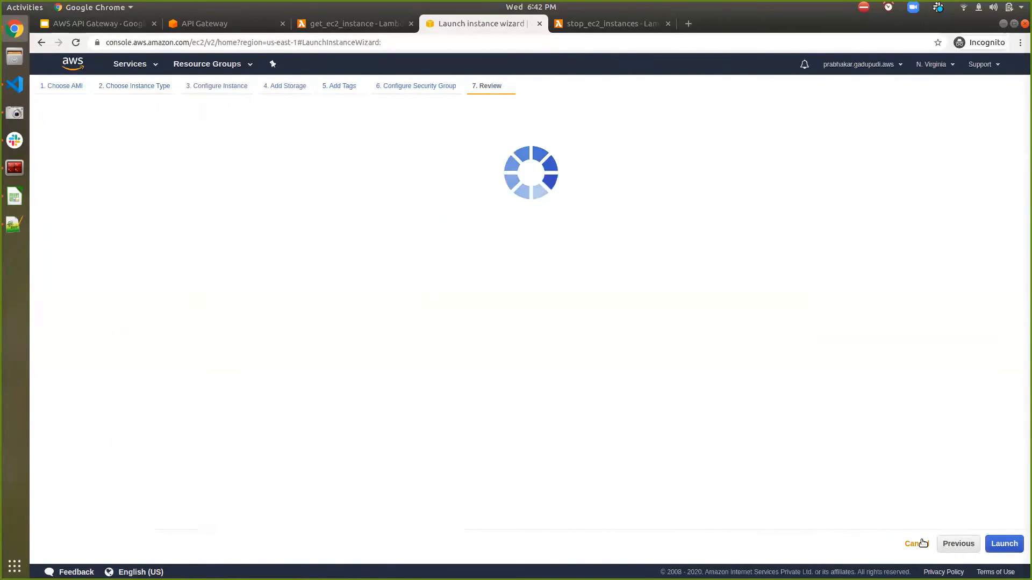
- Launch the instances without a key pair, accepting the acknowledgement, and open and refresh the EC2 instances list
left_click(1003, 545)
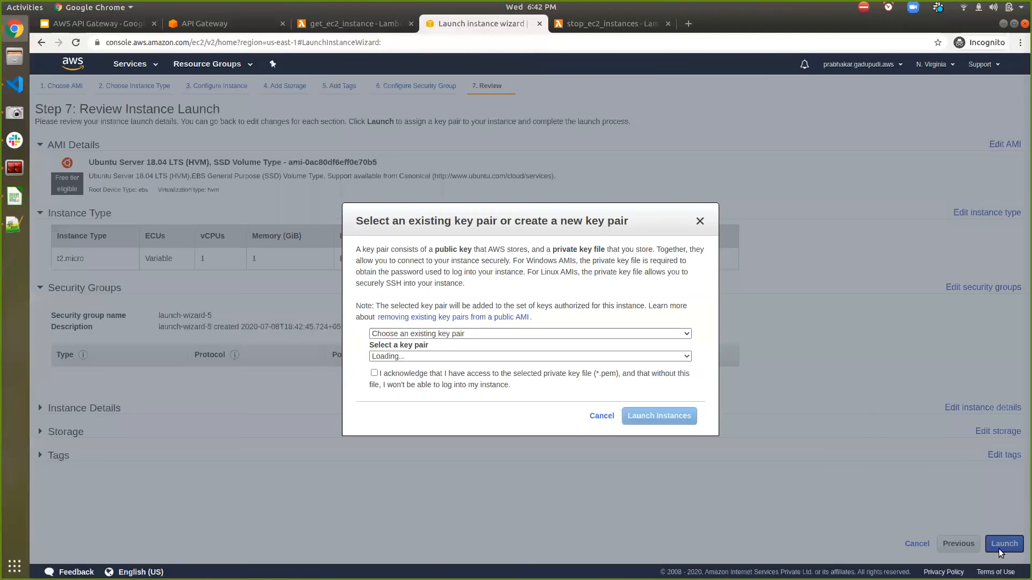
left_click(470, 374)
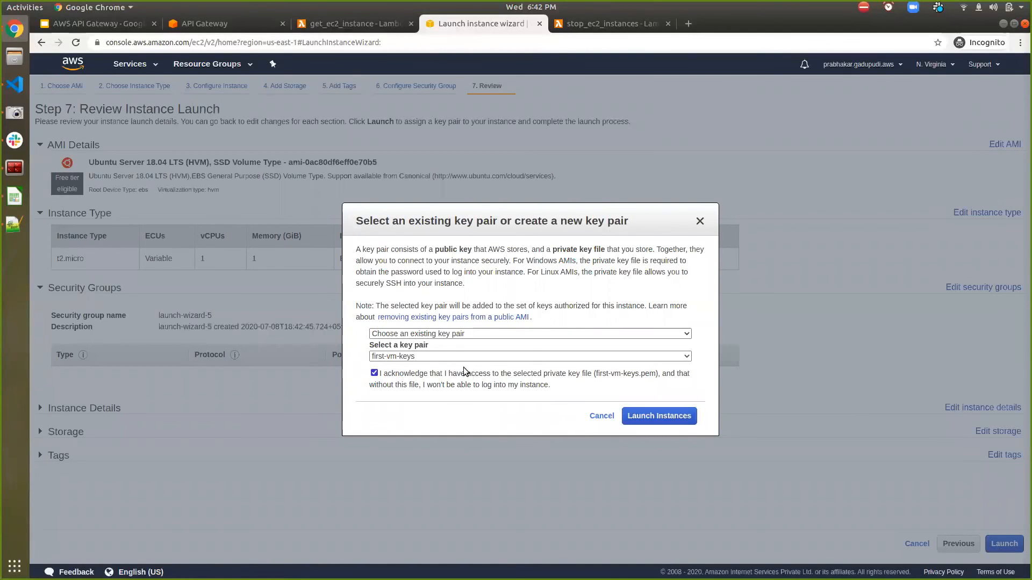
left_click(468, 335)
left_click(434, 363)
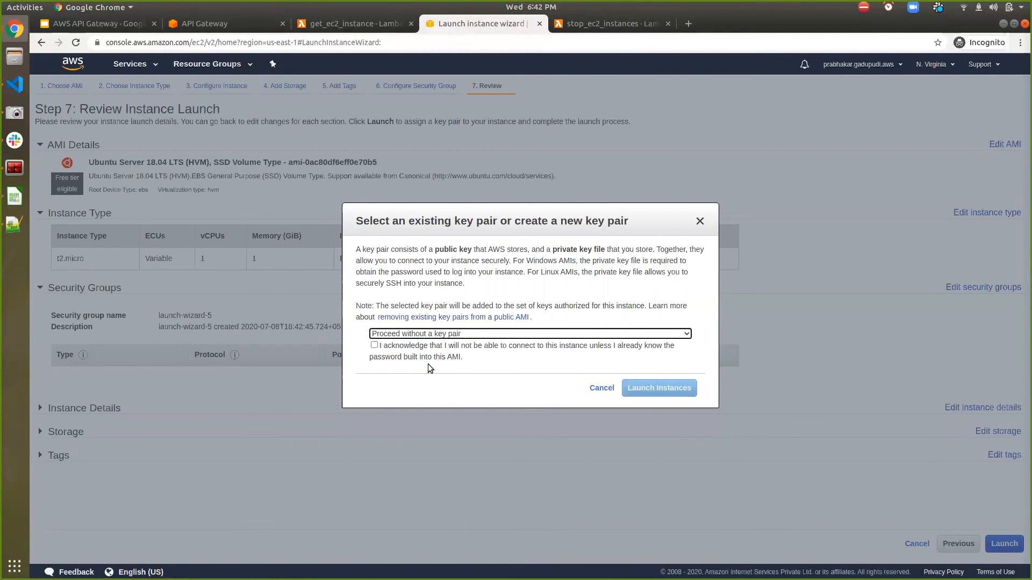
left_click(439, 350)
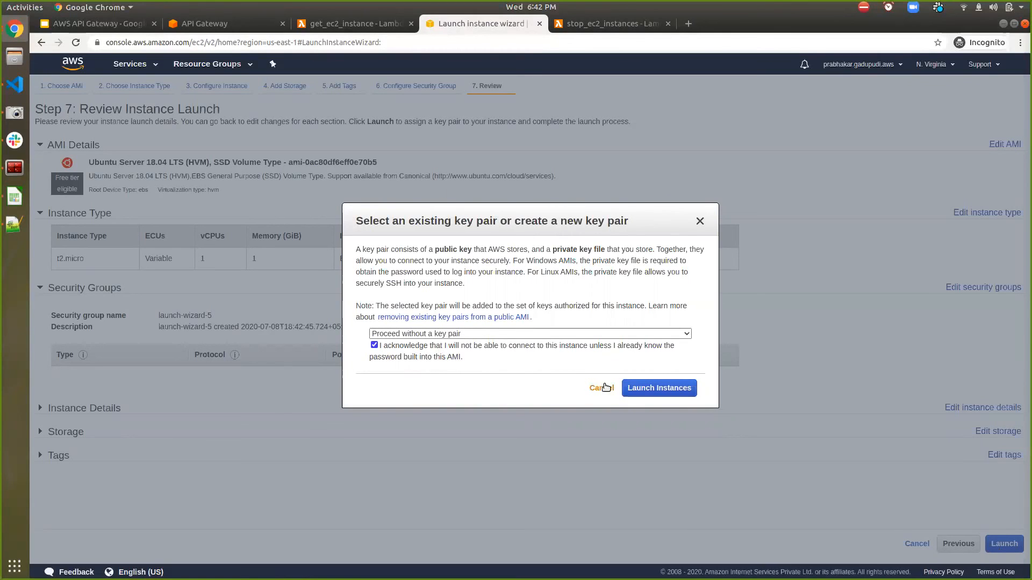
left_click(657, 388)
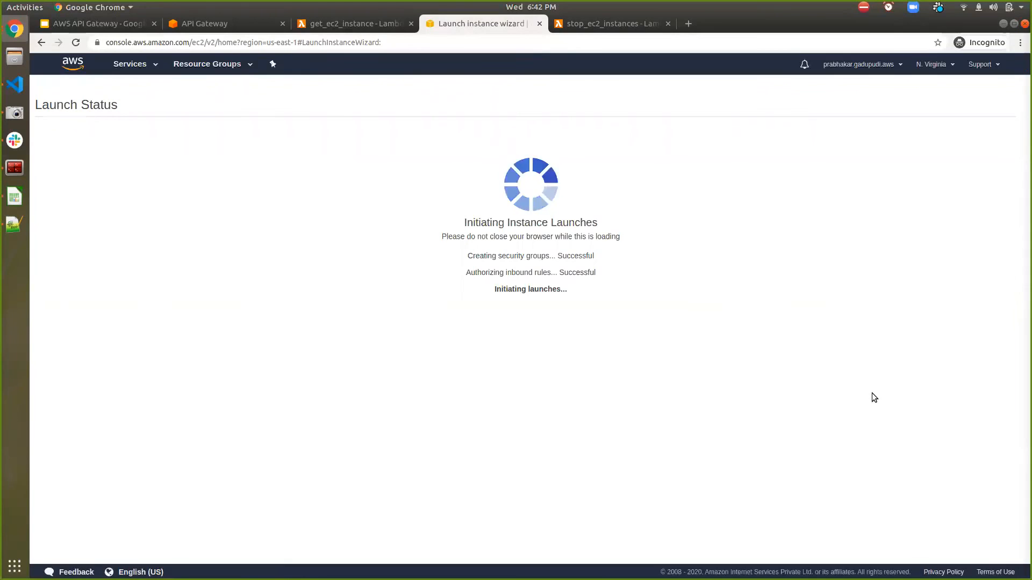
left_click(976, 434)
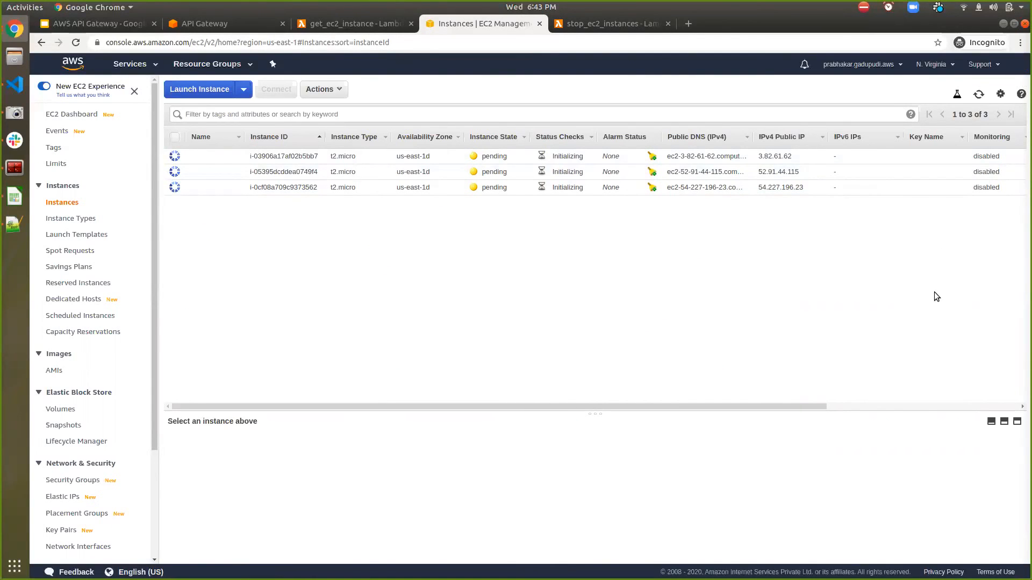
left_click(976, 97)
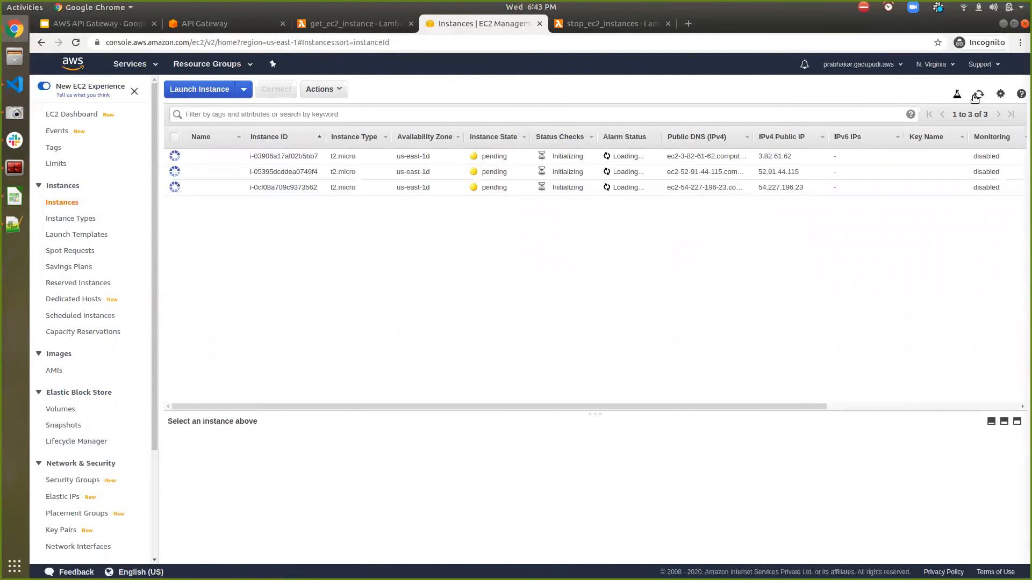
- Return to the get_ec2_instance code and add import boto3 below import json, followed by two blank lines
left_click(311, 27)
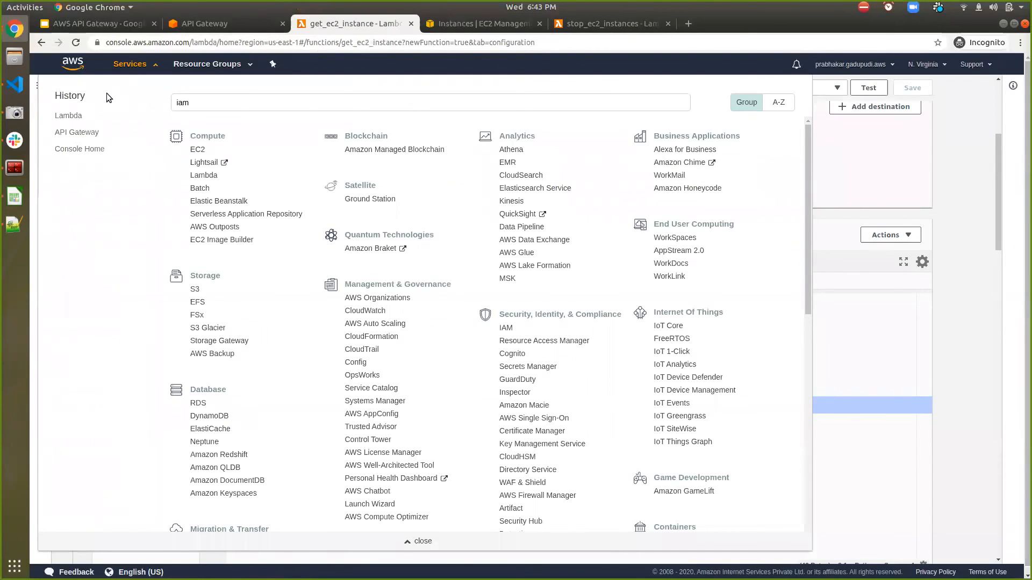
left_click(124, 66)
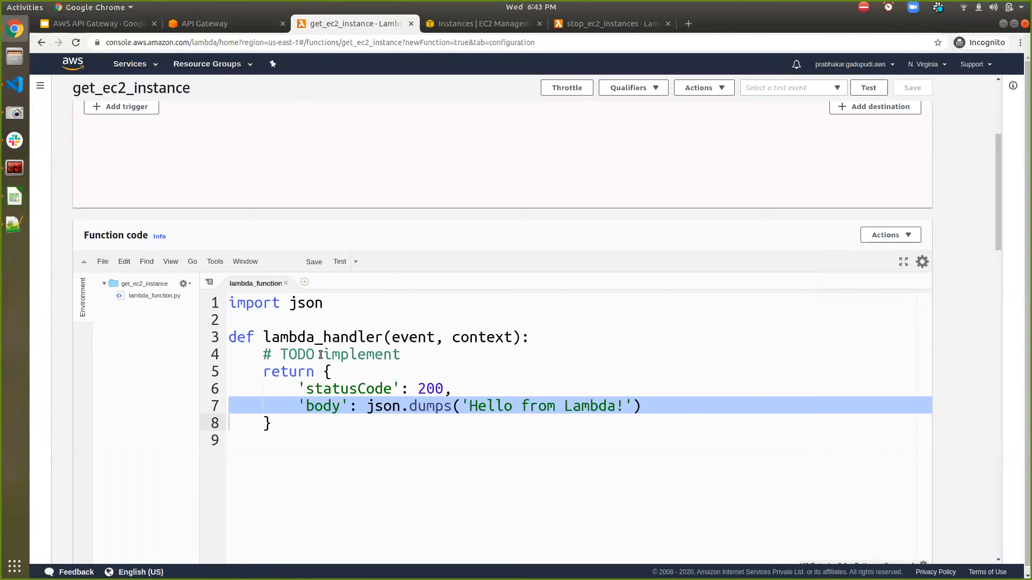
left_click(299, 325)
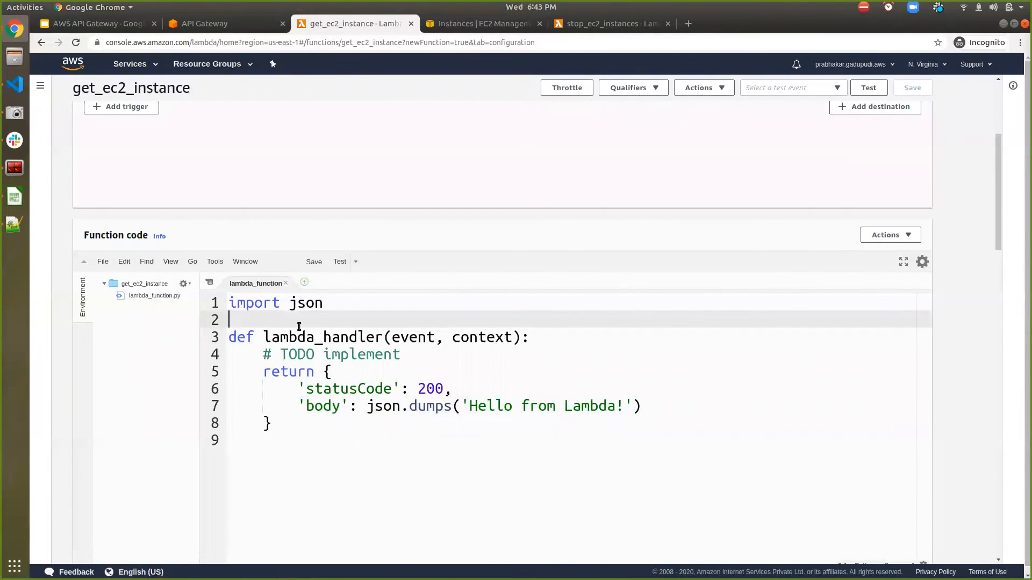
type("import boto3")
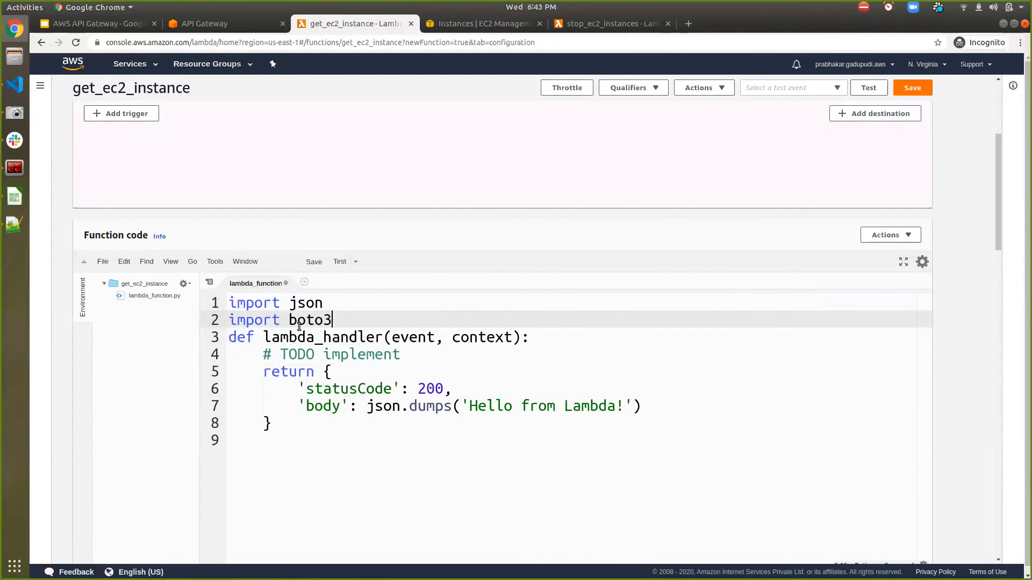
key("Return")
key("Return")
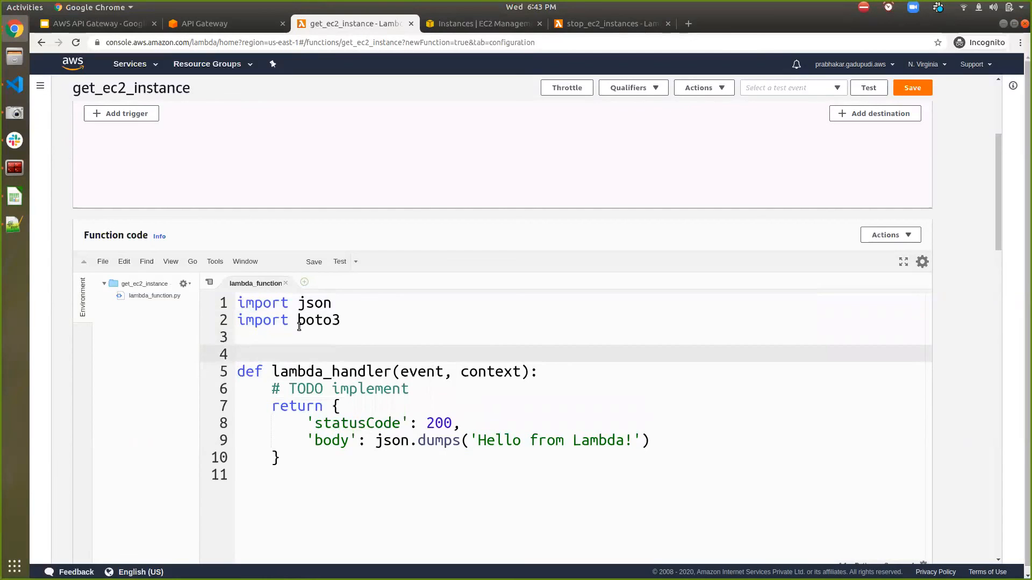
- Add the line ec2 = boto3.resource('ec2') inside lambda_handler, directly below the TODO comment
left_click(442, 392)
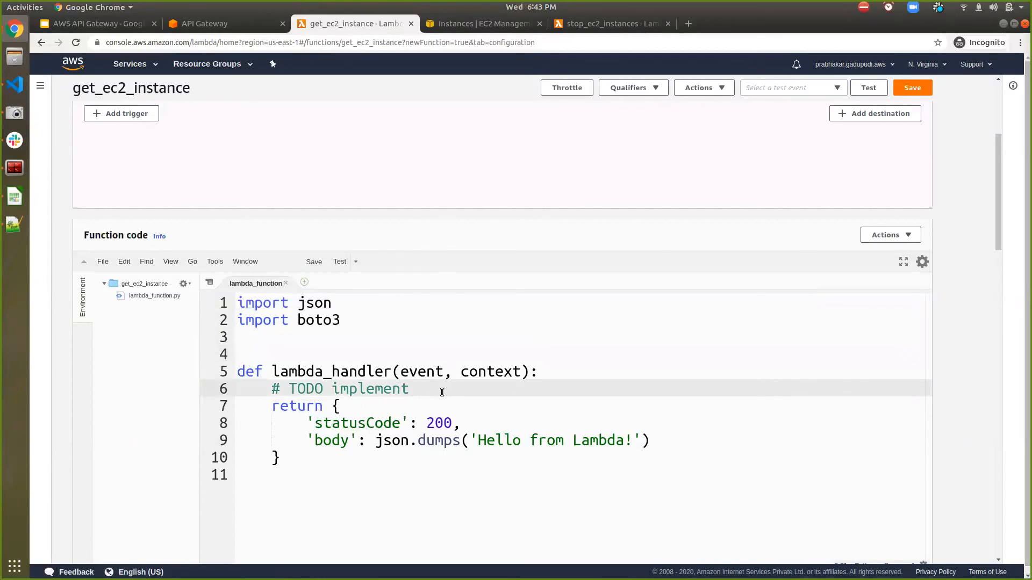
key("Return")
scroll(466, 233, "up", 3)
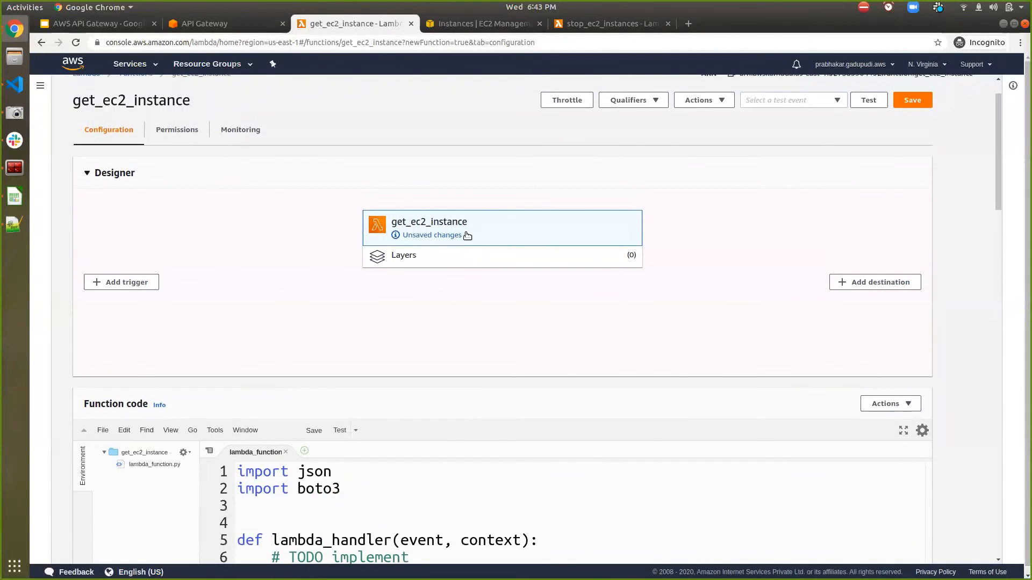
scroll(461, 233, "down", 3)
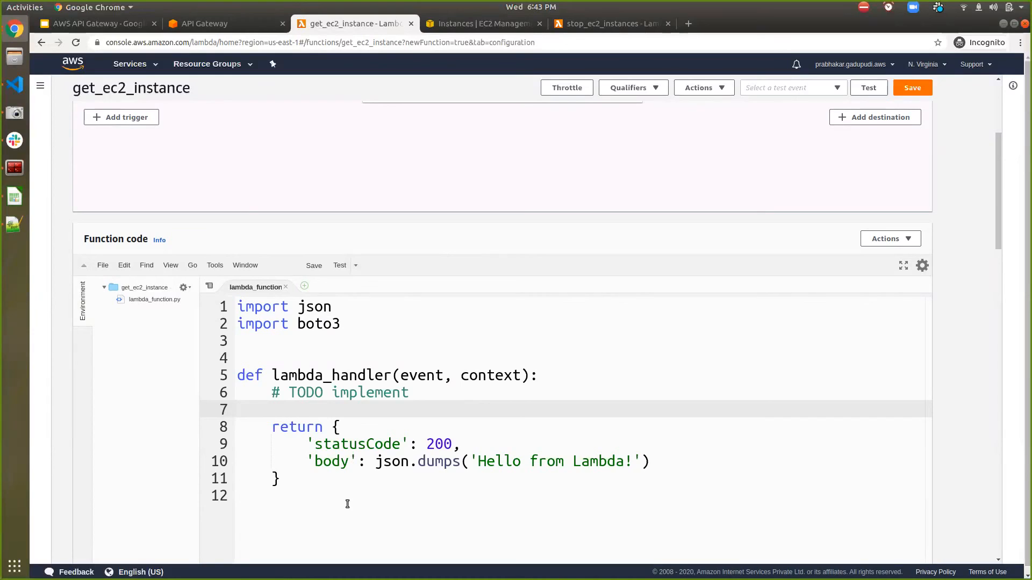
type("ec2 = bo")
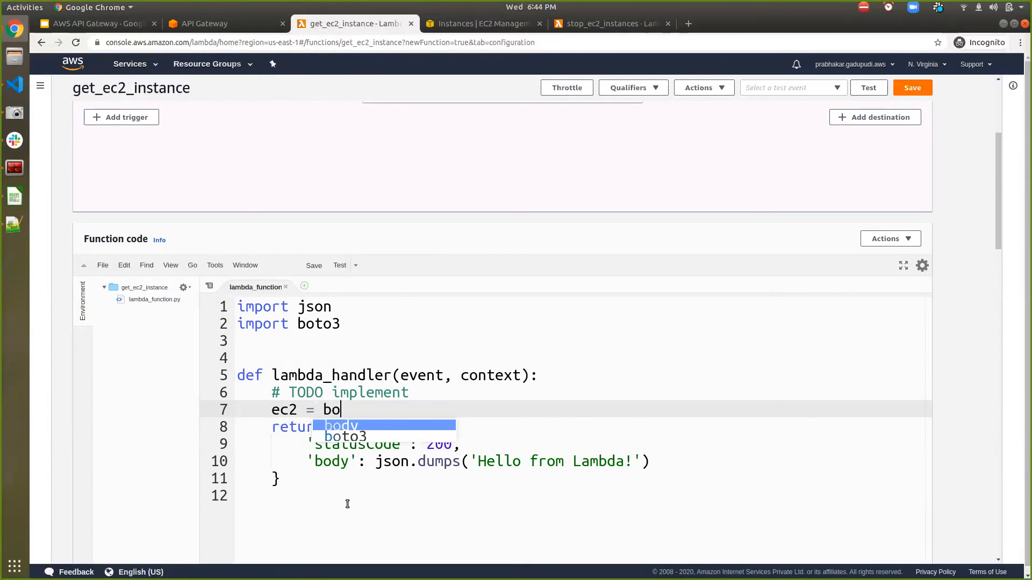
type("to3.resource('ec2")
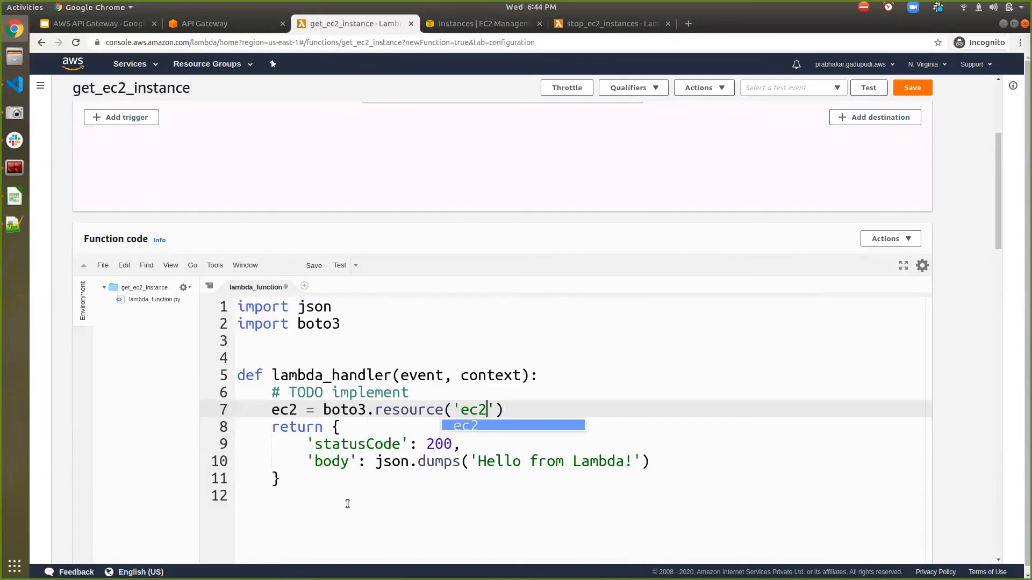
type("')")
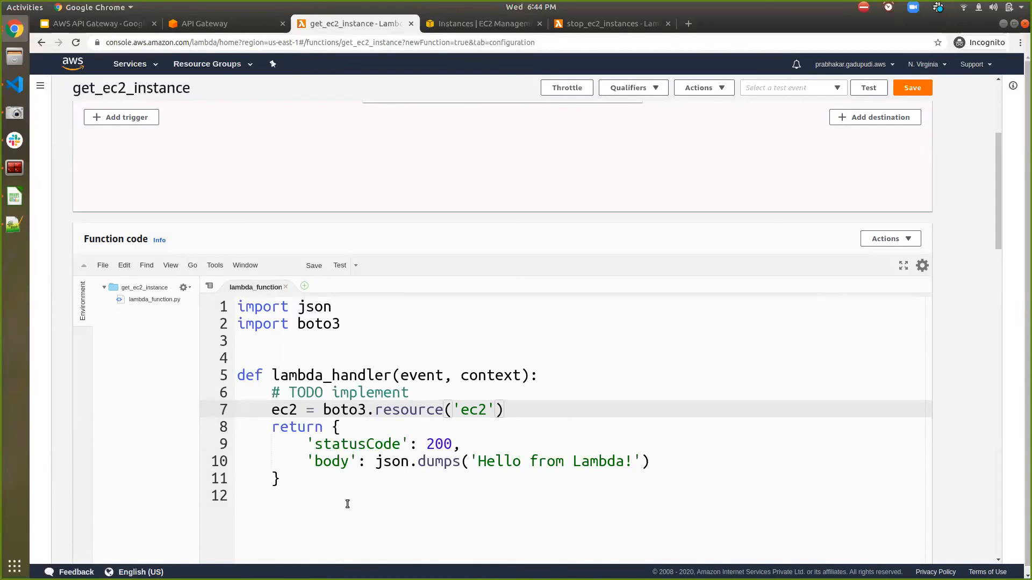
- Begin a line region = 'us' below the ec2 resource line and check the region codes in the console's region list
key("Return")
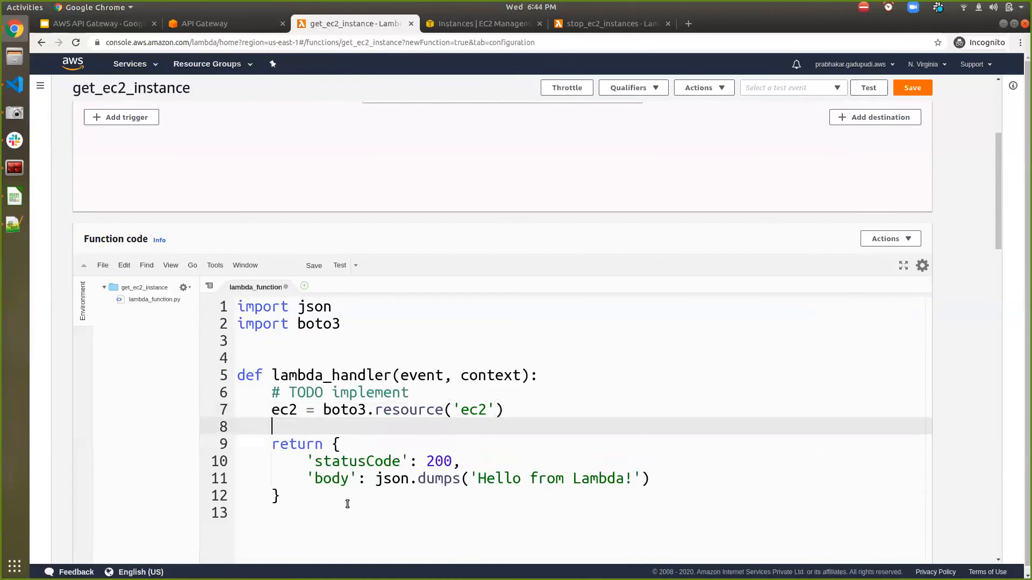
type("region = 'us")
left_click(923, 65)
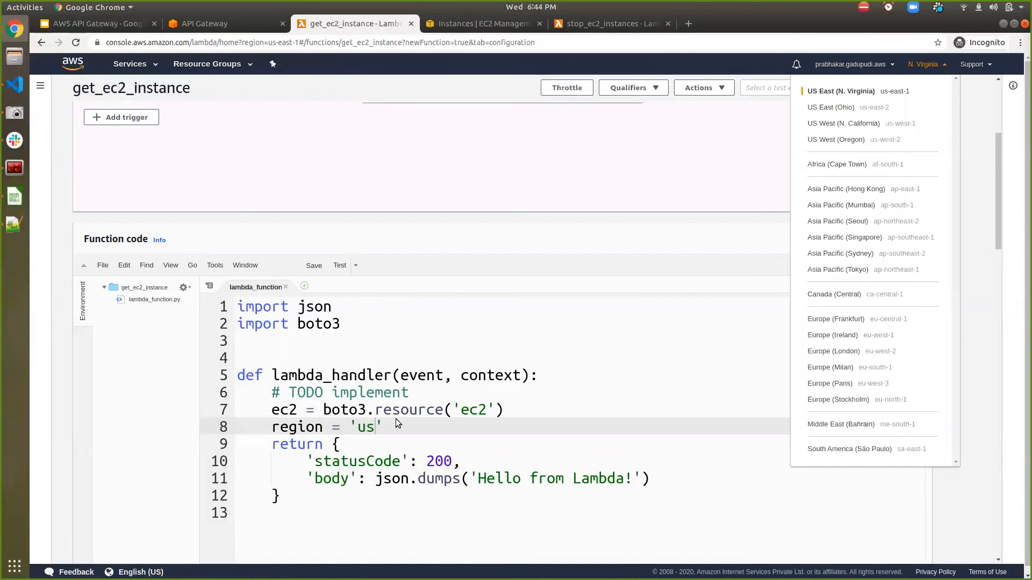
left_click(371, 427)
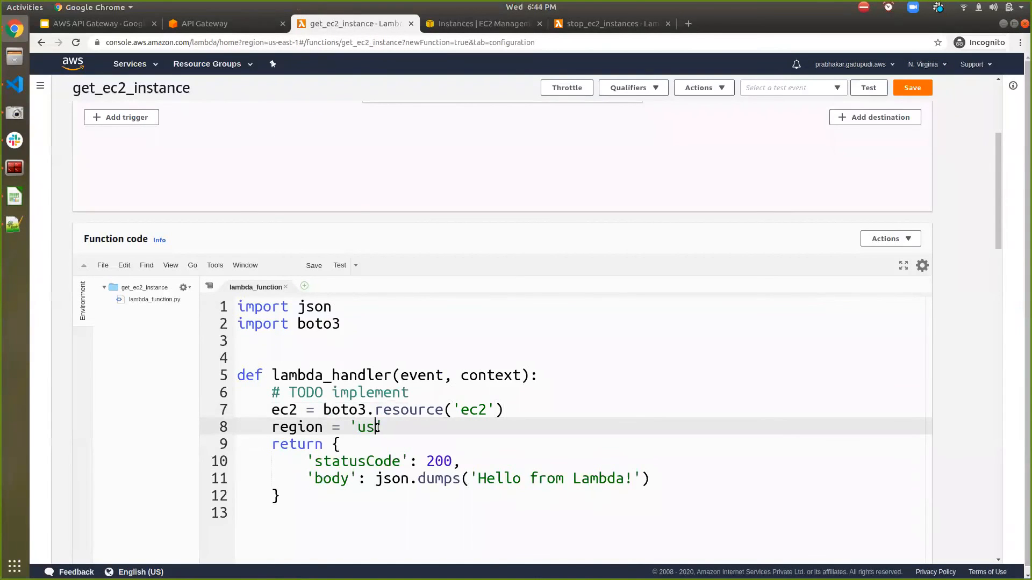
- Enlarge the editor text further and switch the get_ec2_instance code editor to full screen
key("ctrl+plus")
key("ctrl+plus")
key("ctrl+plus")
key("ctrl+plus")
key("ctrl+plus")
key("ctrl+plus")
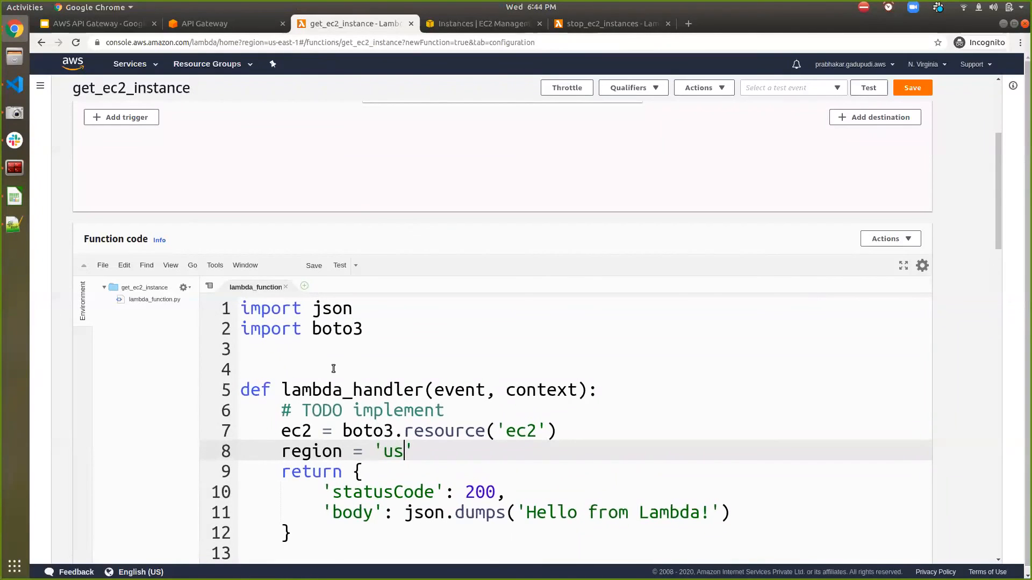
scroll(177, 372, "down", 3)
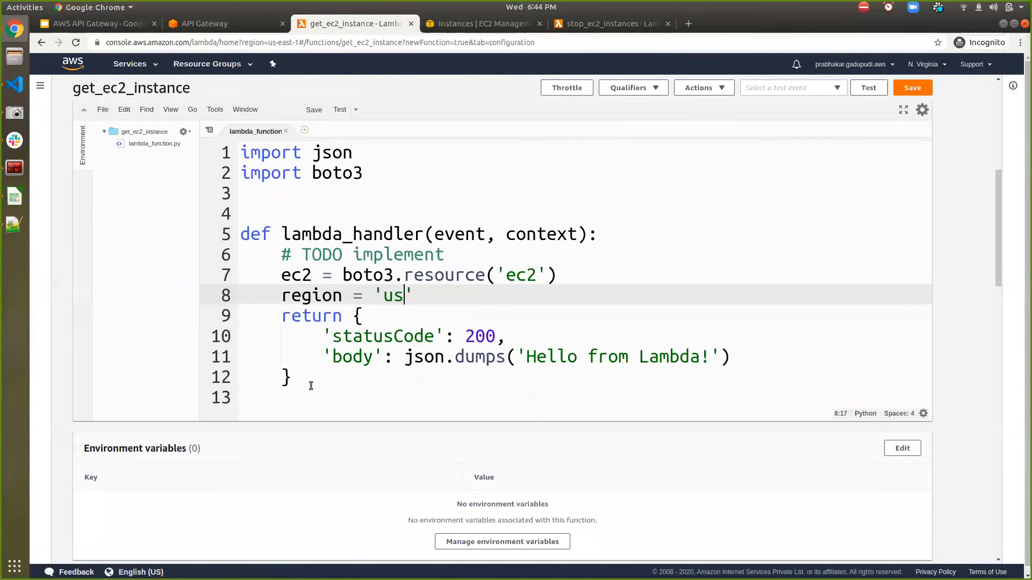
left_click(902, 111)
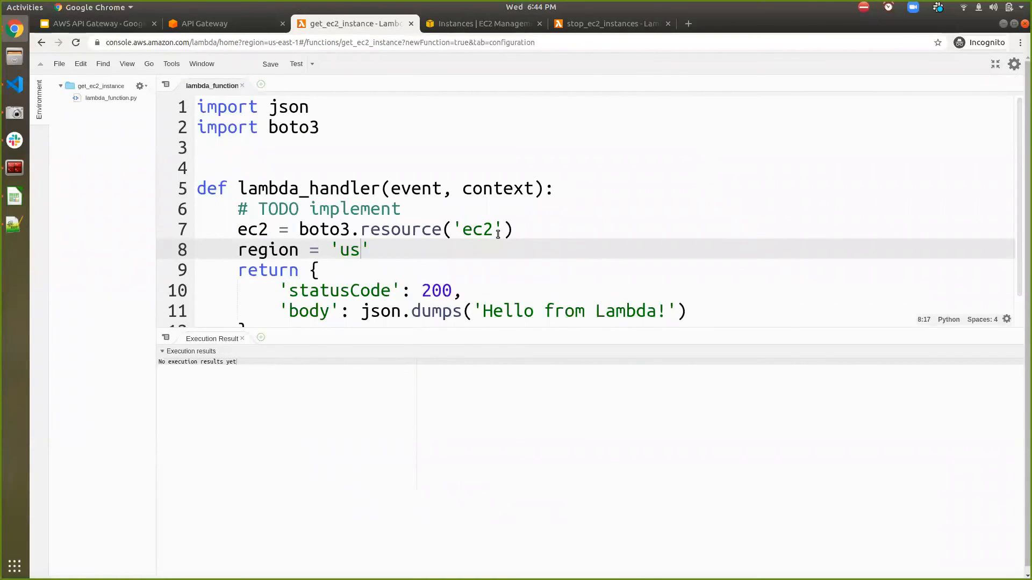
- Complete the region value in lambda_handler as 'us-east-1'
left_click(389, 239)
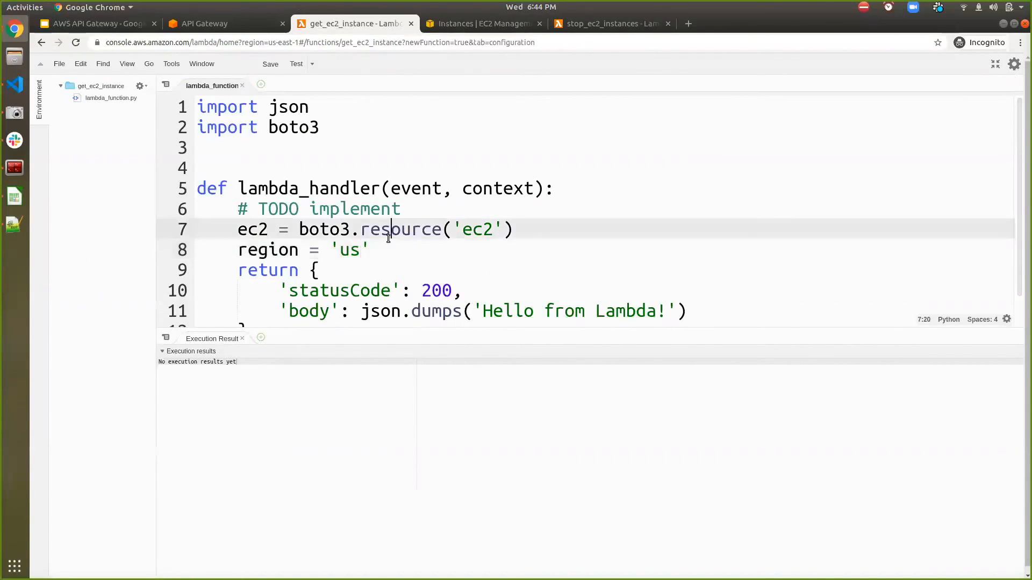
left_click(362, 252)
type("-east-1")
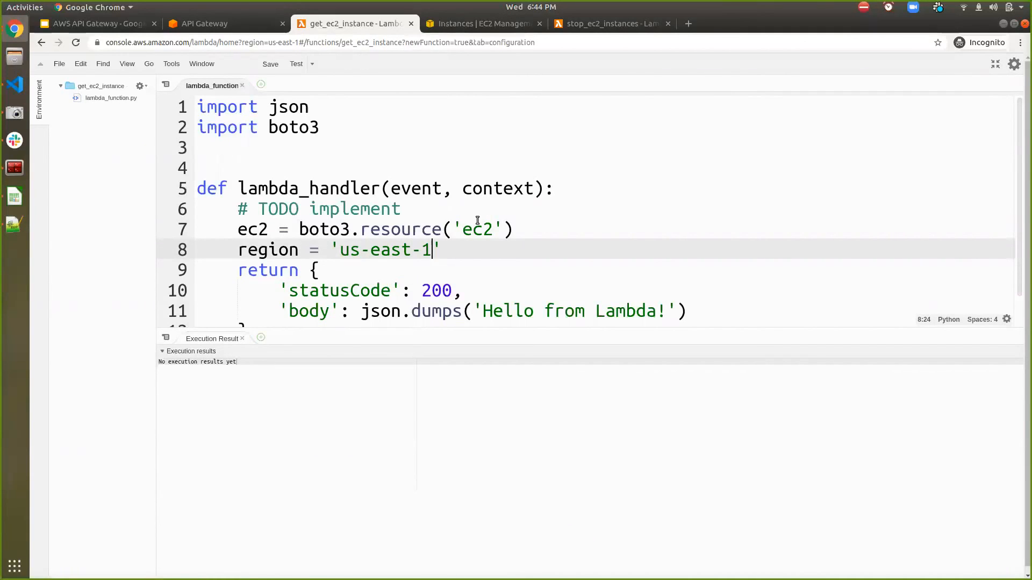
double_click(252, 230)
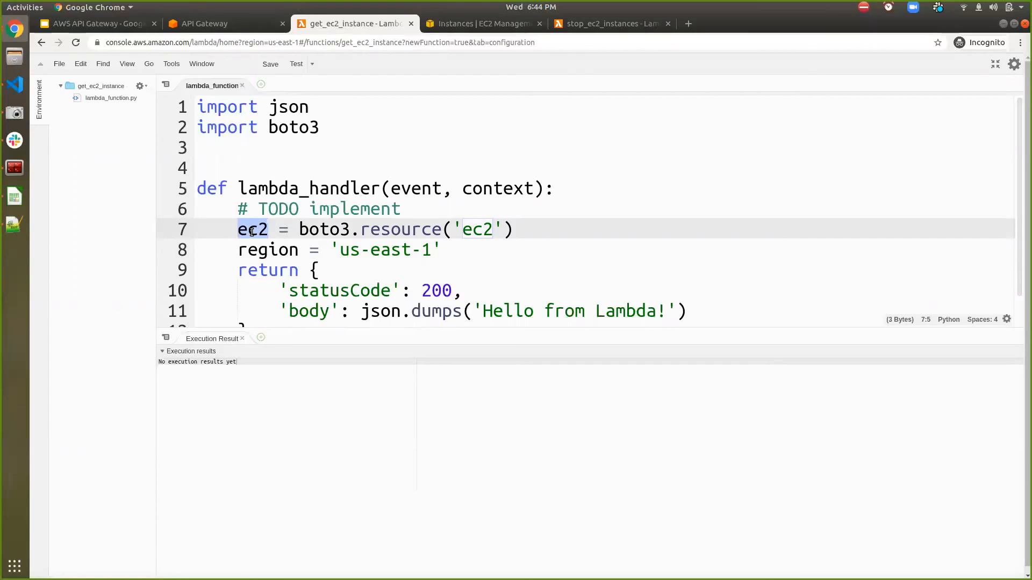
scroll(382, 259, "down", 3)
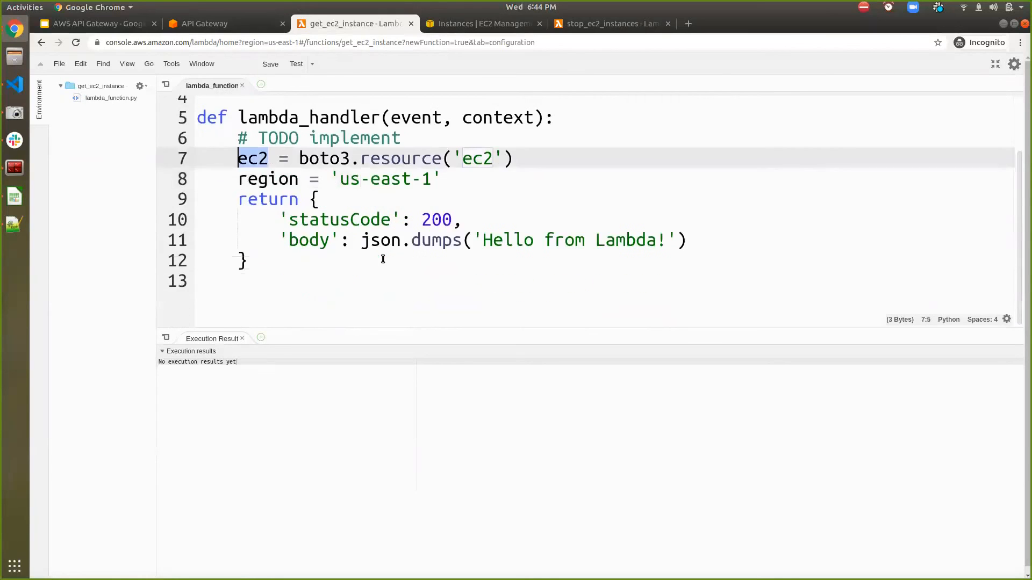
- Add an empty line below the region line and check the instances list in the EC2 console
left_click(544, 153)
key("Down")
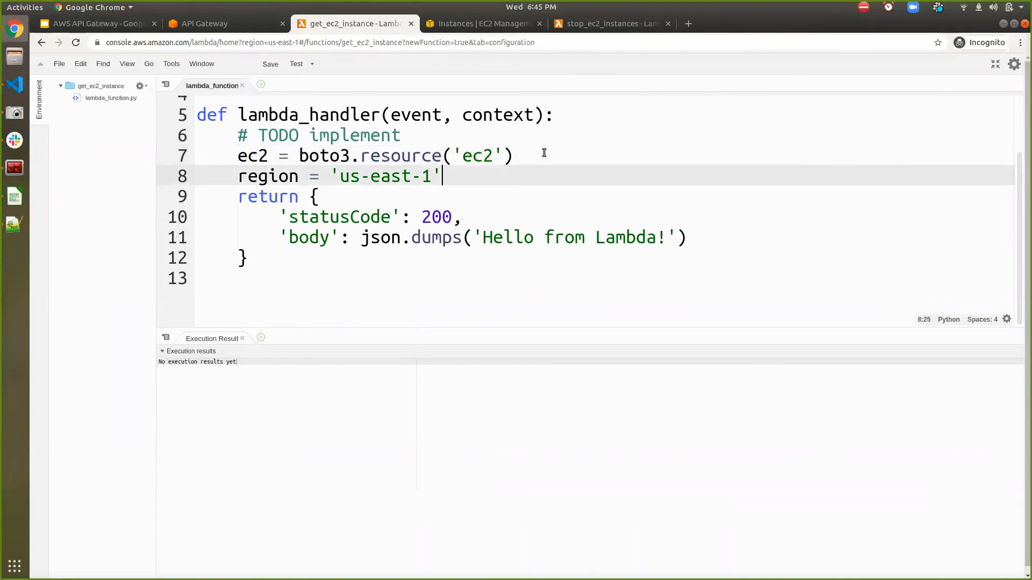
key("Return")
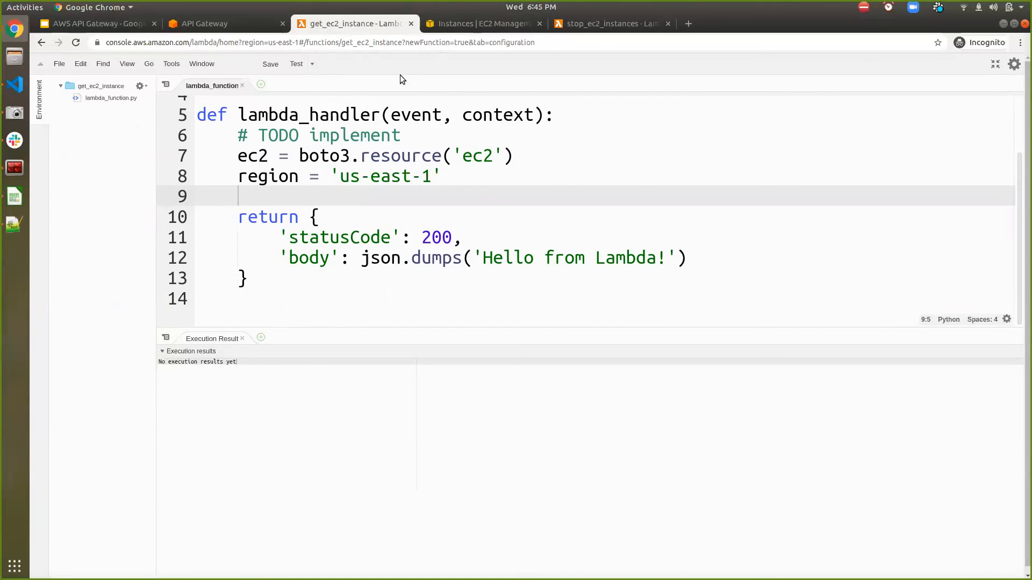
left_click(440, 30)
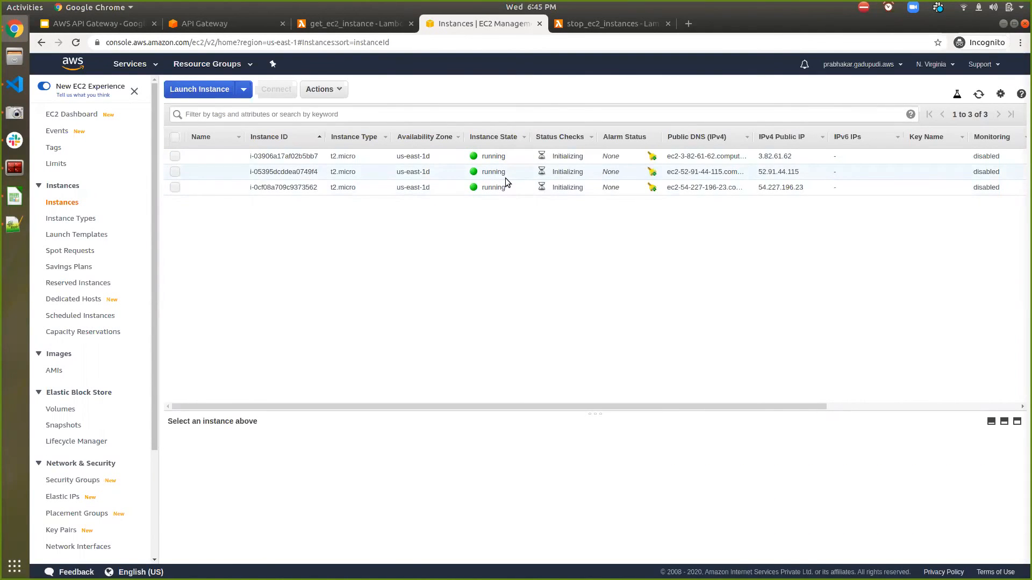
left_click(344, 25)
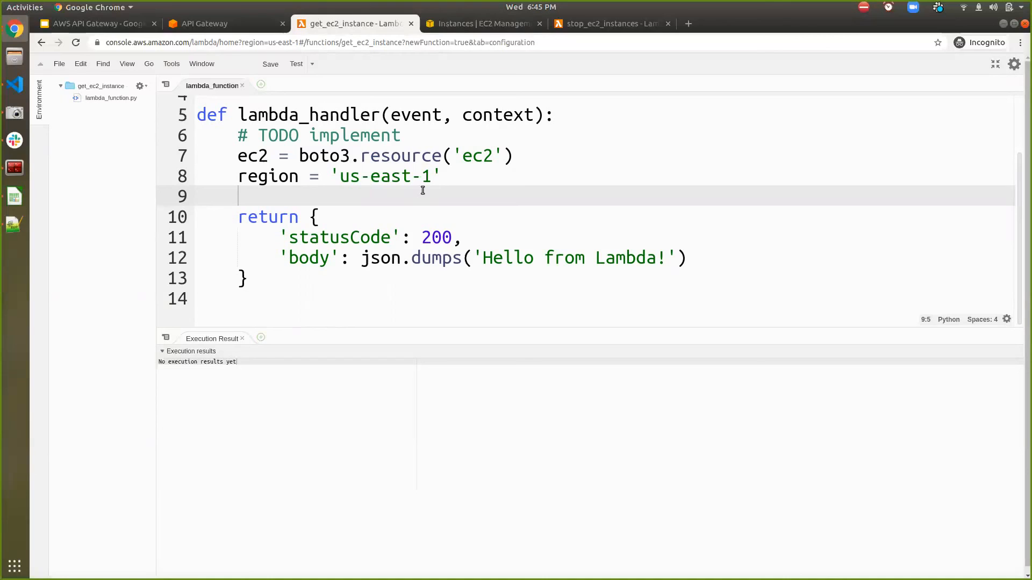
- Start a dictionary named filter below the region line with the entry "Name": "instance-state-name"
type("filter = {")
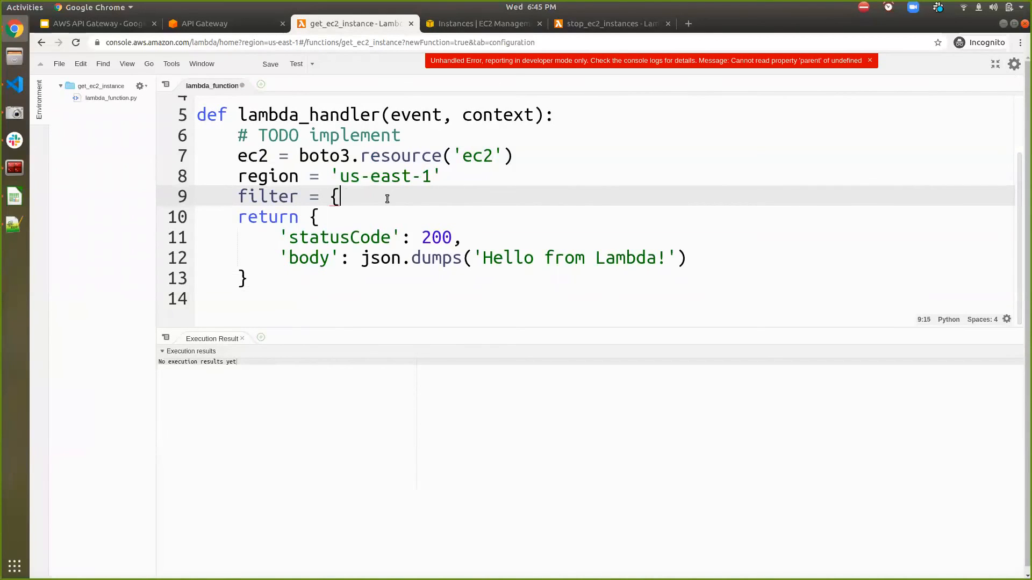
key("Return")
type("\"Name\": \"")
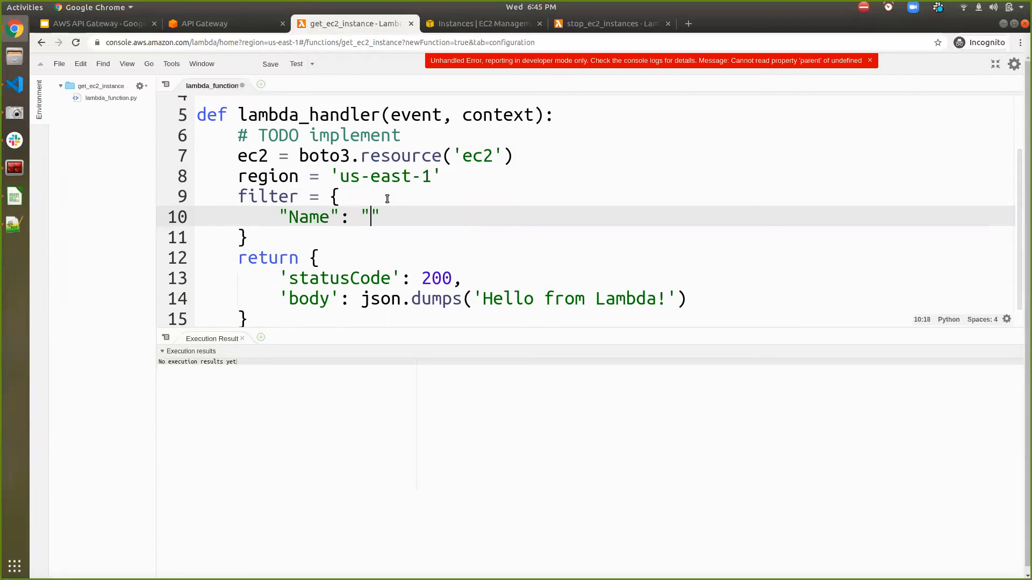
type("instance-state")
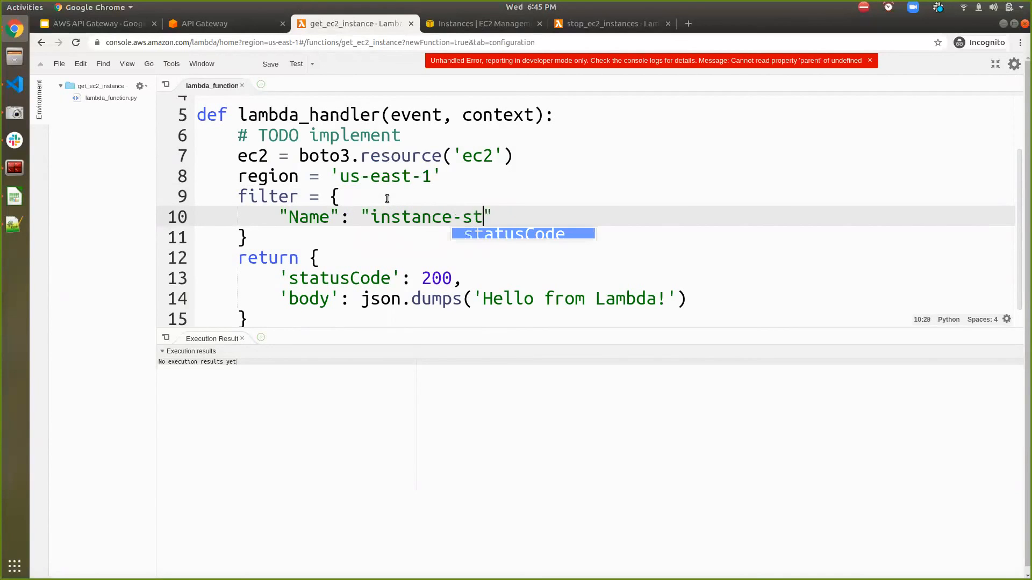
type("-name\"")
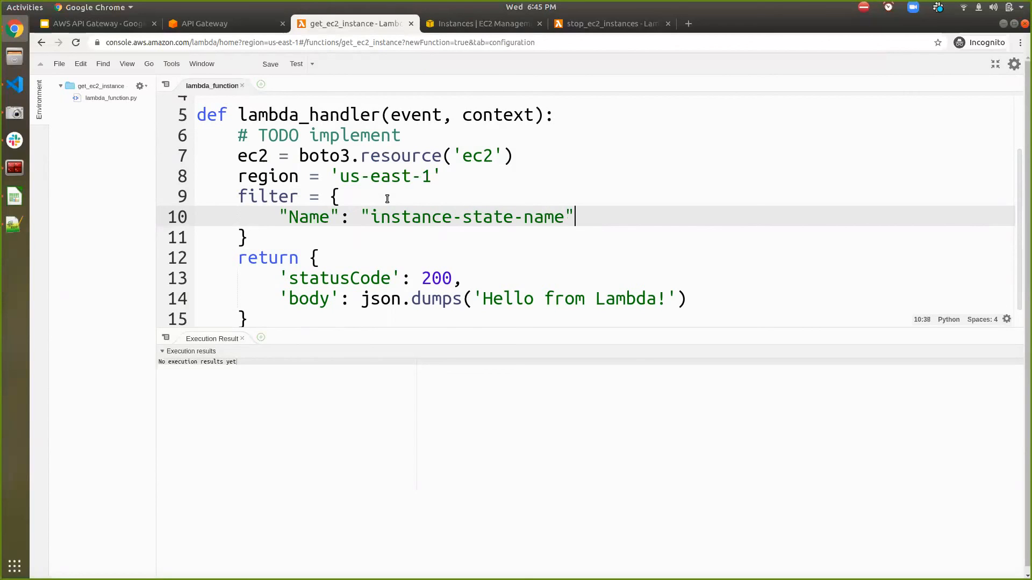
type(",")
- Add a second entry "Values": ['running'] to the filter dictionary
key("Return")
type("\"")
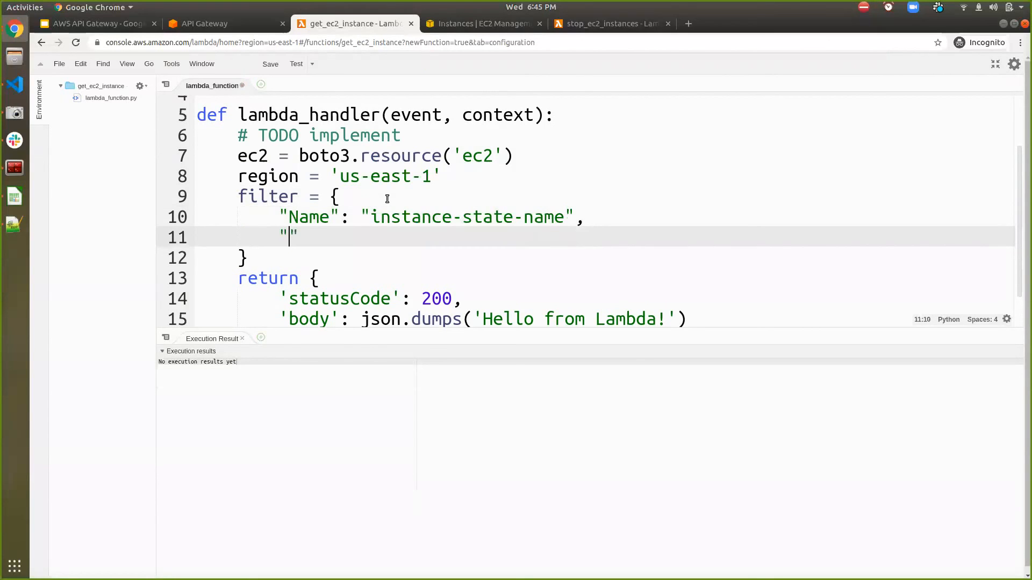
type("Values\": ['")
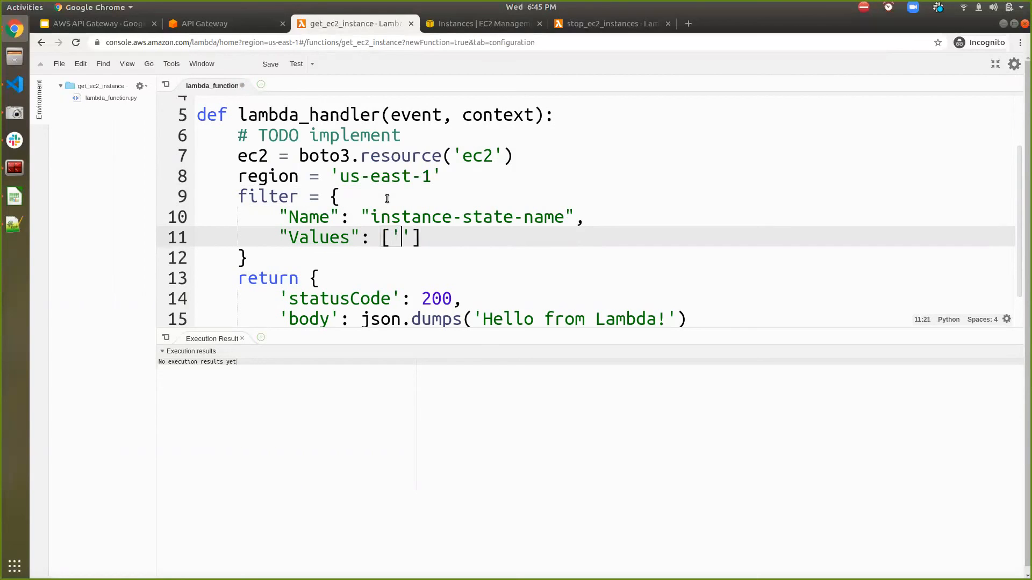
type("running")
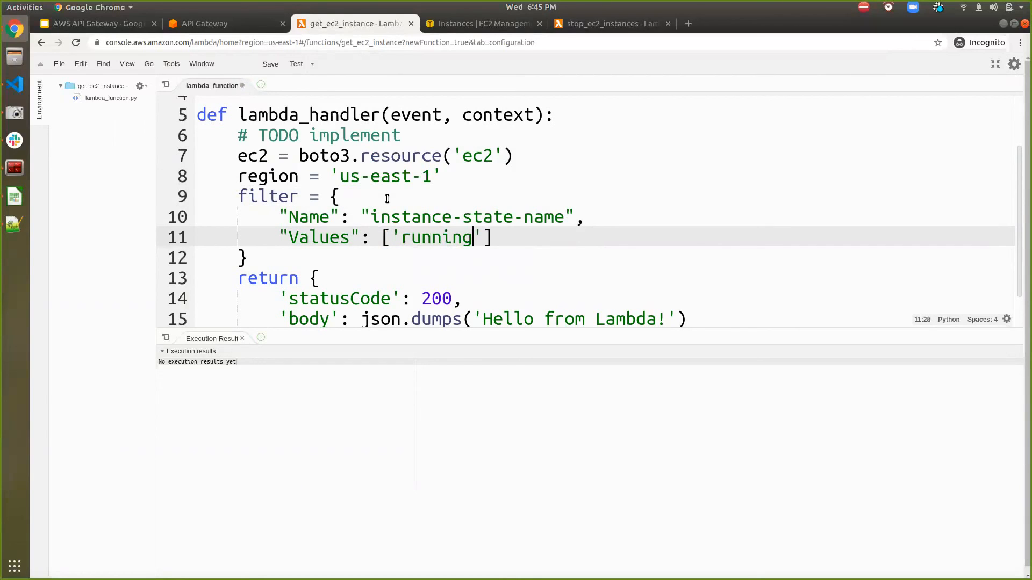
- Add the line all_instances = ec2.instances.filter() directly below the filter dictionary
key("Down")
key("Return")
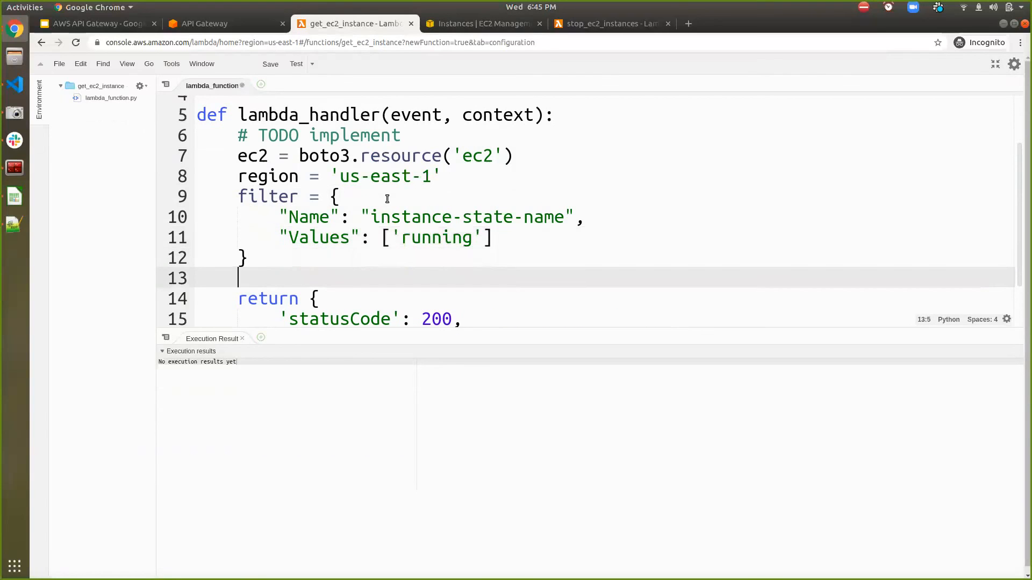
type("instances =")
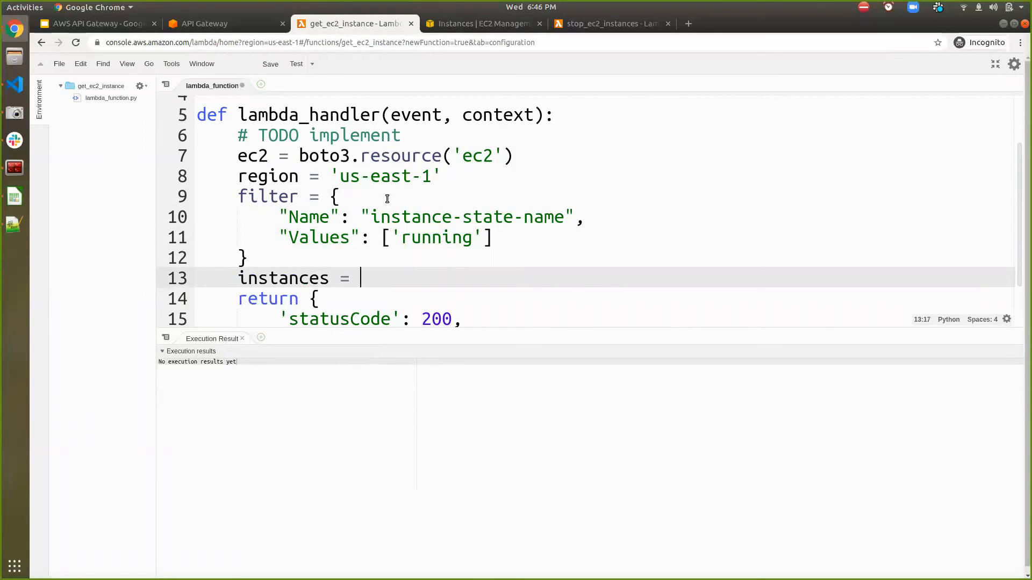
key("shift+Home")
type("all_instanc")
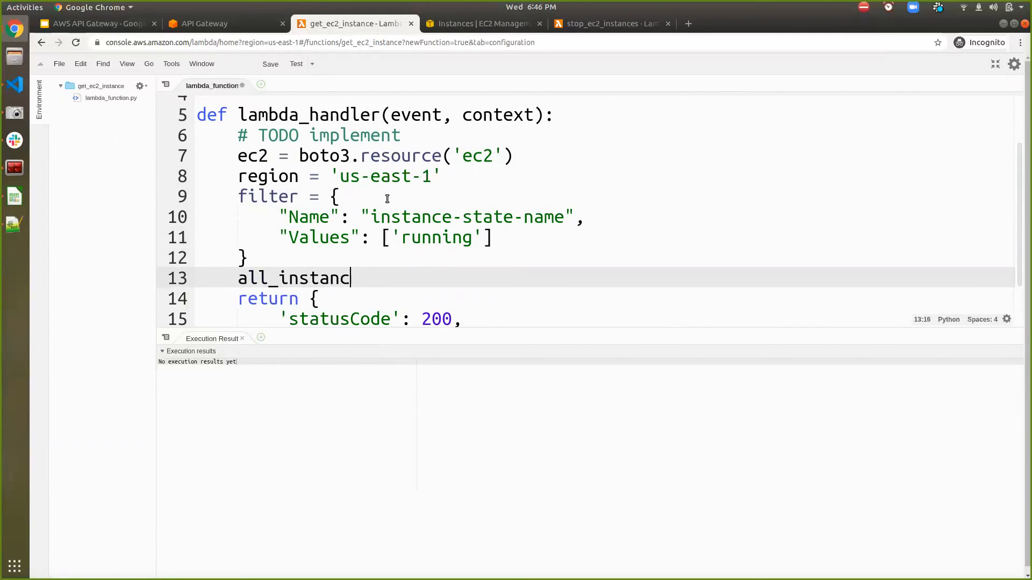
type("es = ec2.instances")
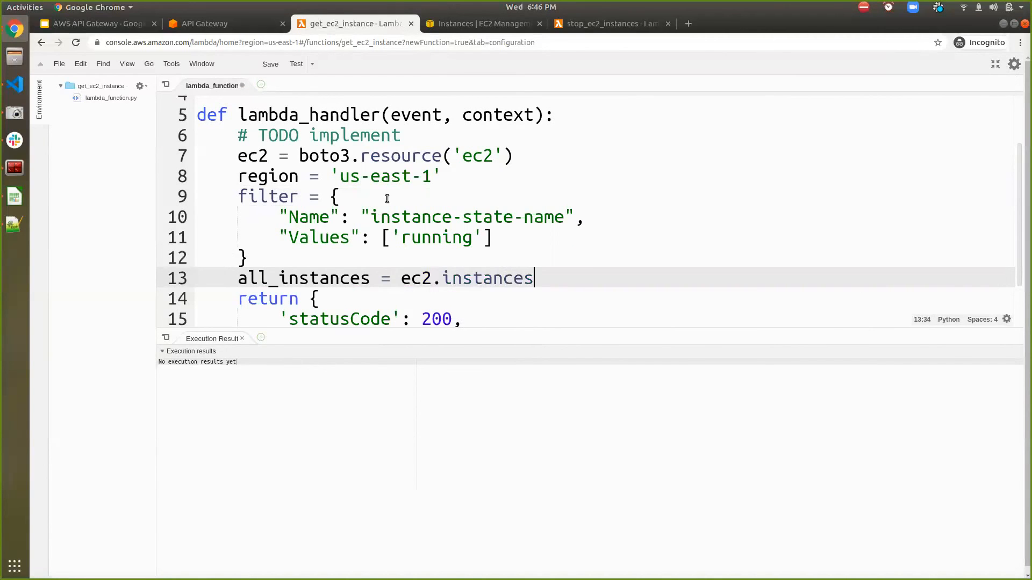
type(".filter(")
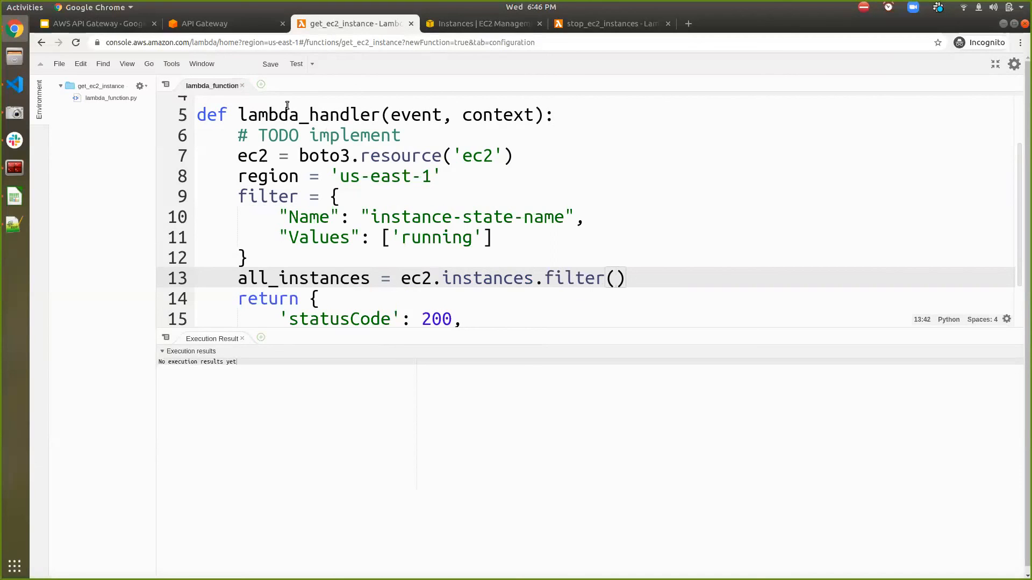
- Rename the dictionary variable to filters and give the ec2.instances.filter call the argument filters = filter
left_click(300, 196)
type("s")
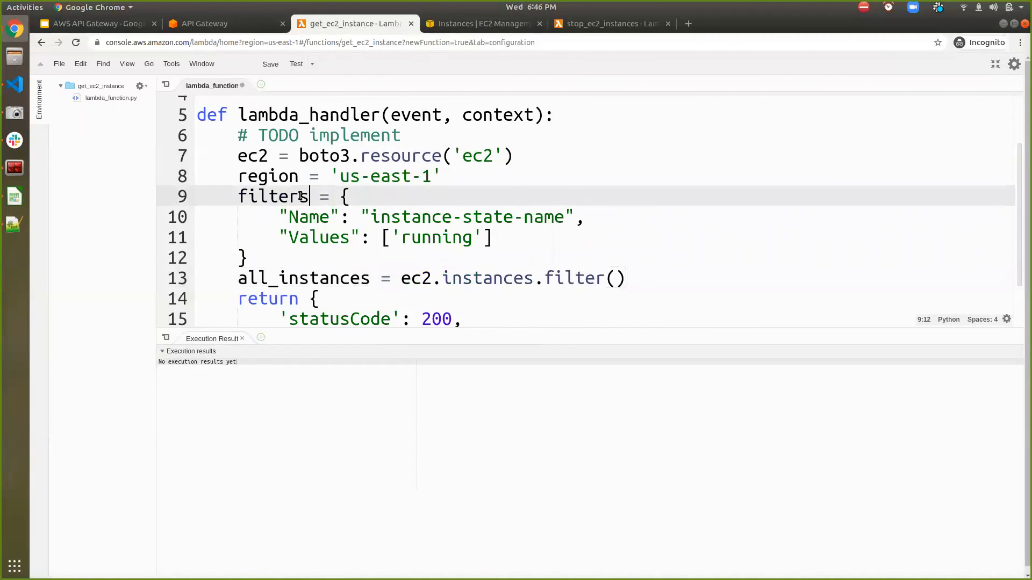
double_click(302, 197)
key("ctrl+c")
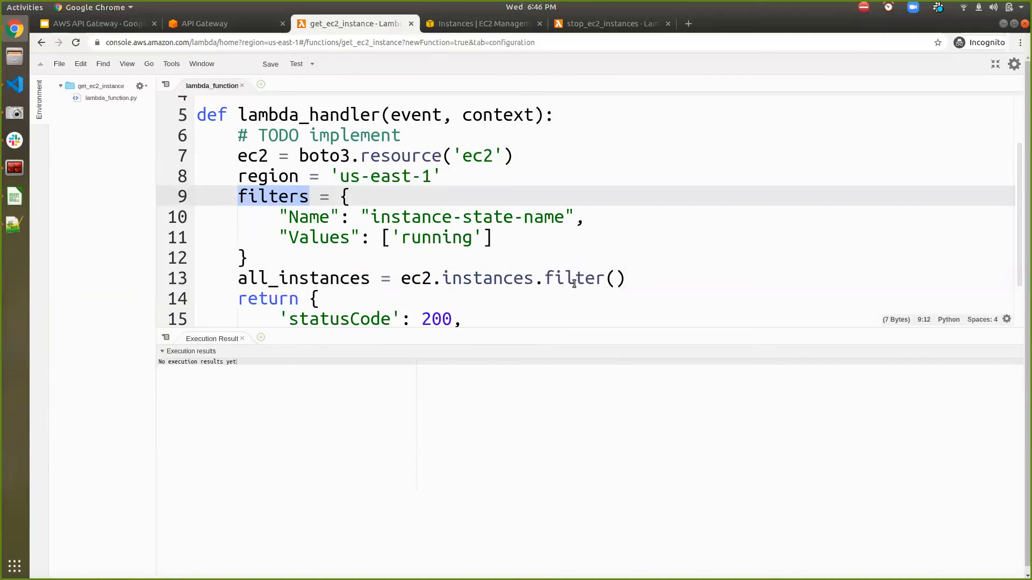
left_click(615, 278)
key("ctrl+v")
type("= ")
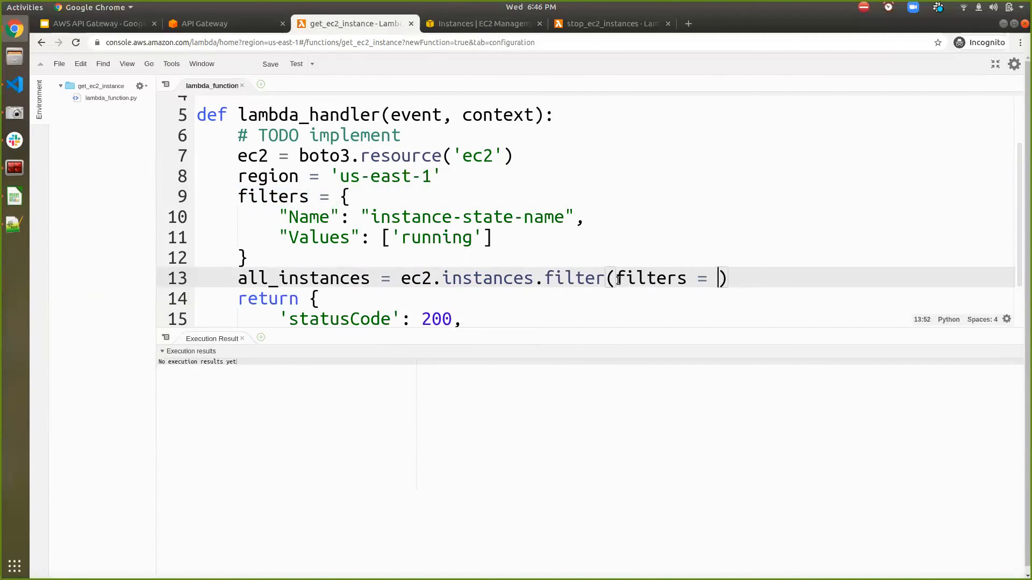
type("filder")
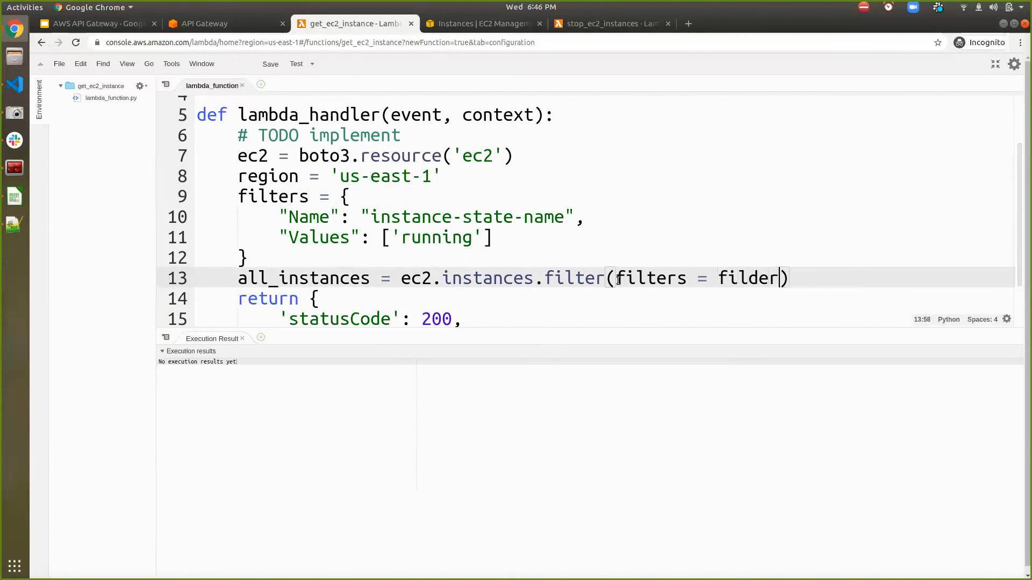
key("BackSpace")
key("BackSpace")
key("BackSpace")
type("ter")
- Rename the dictionary variable to condition
double_click(273, 196)
type("con")
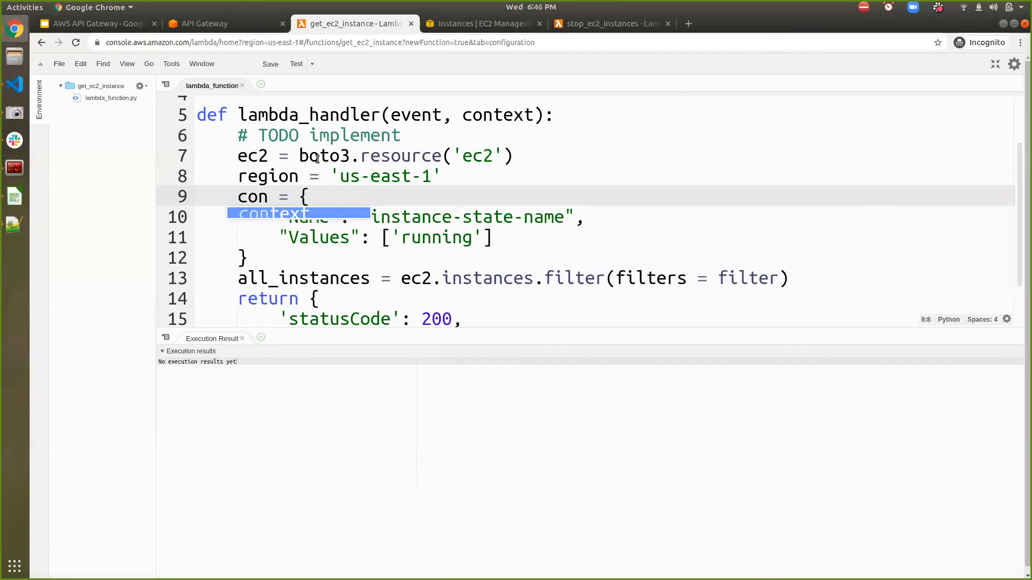
type("dition")
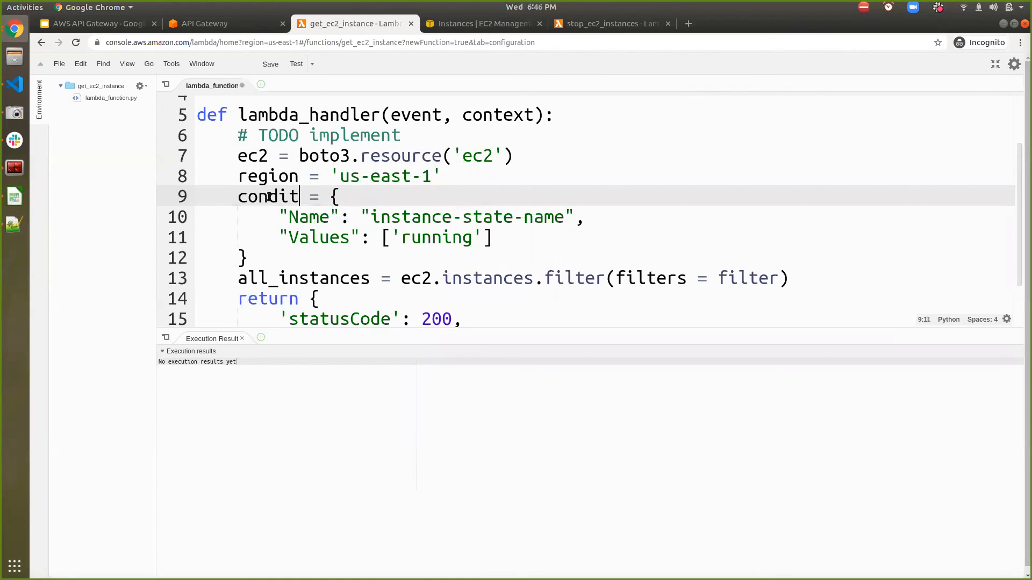
- Change the argument of the ec2.instances.filter call to Filters = condition and save the function code
left_click(269, 197)
double_click(269, 196)
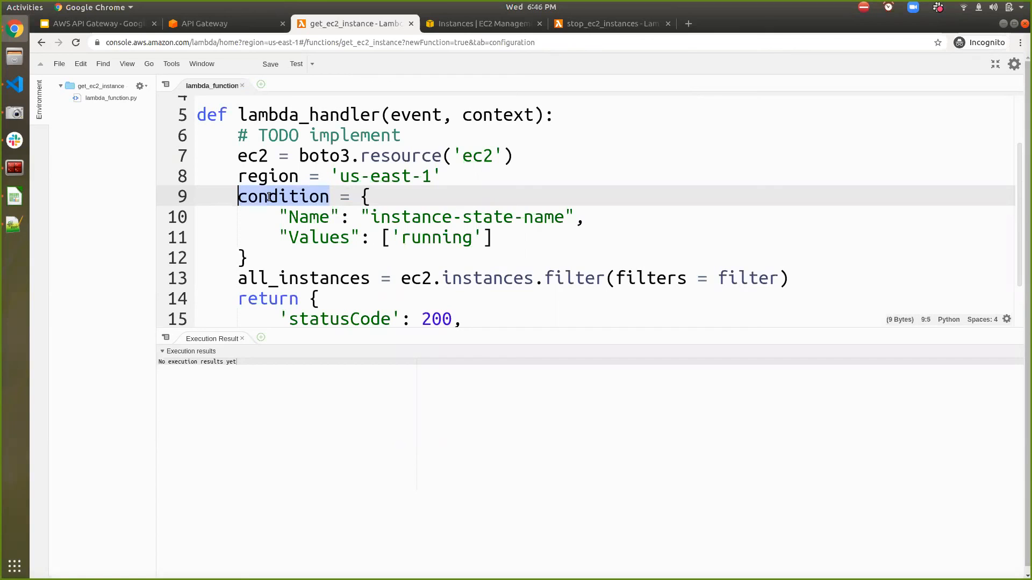
left_click(656, 281)
double_click(656, 280)
type("Filter")
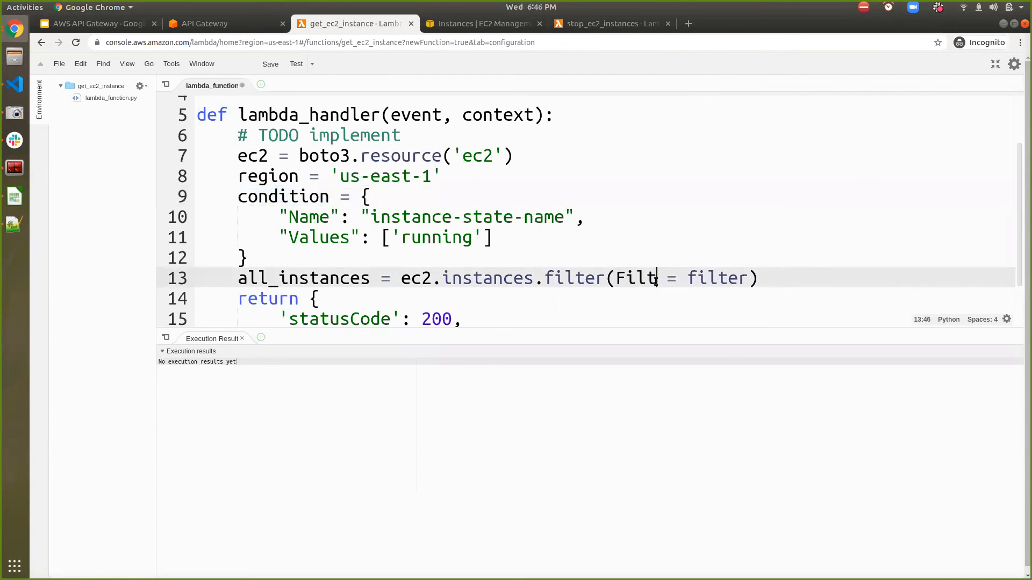
type("s")
key("Right")
key("Right")
key("Right")
key("ctrl+shift+Right")
key("ctrl+v")
key("ctrl+s")
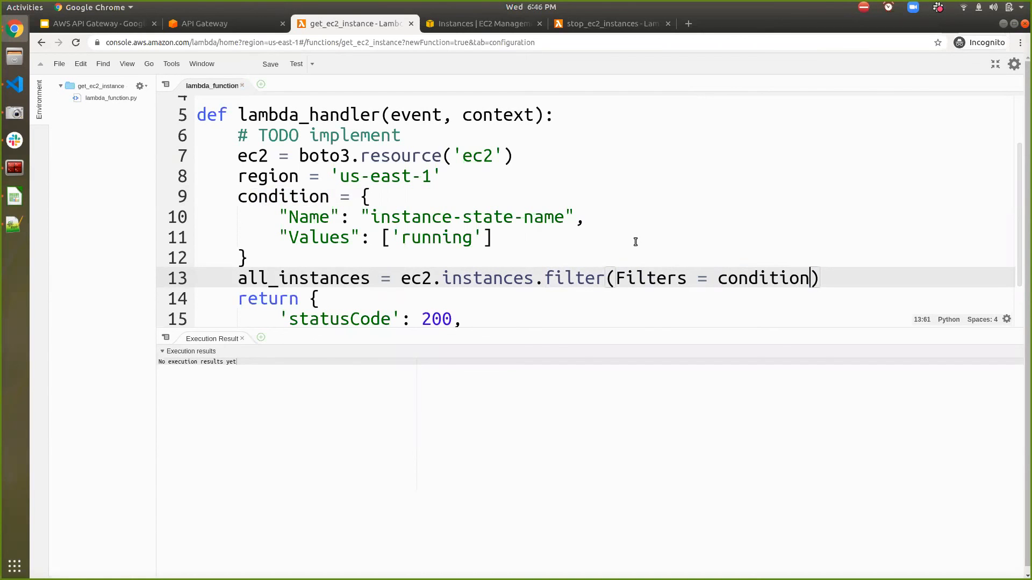
- Add the line instance_ids = [] directly below the all_instances line
scroll(629, 239, "down", 3)
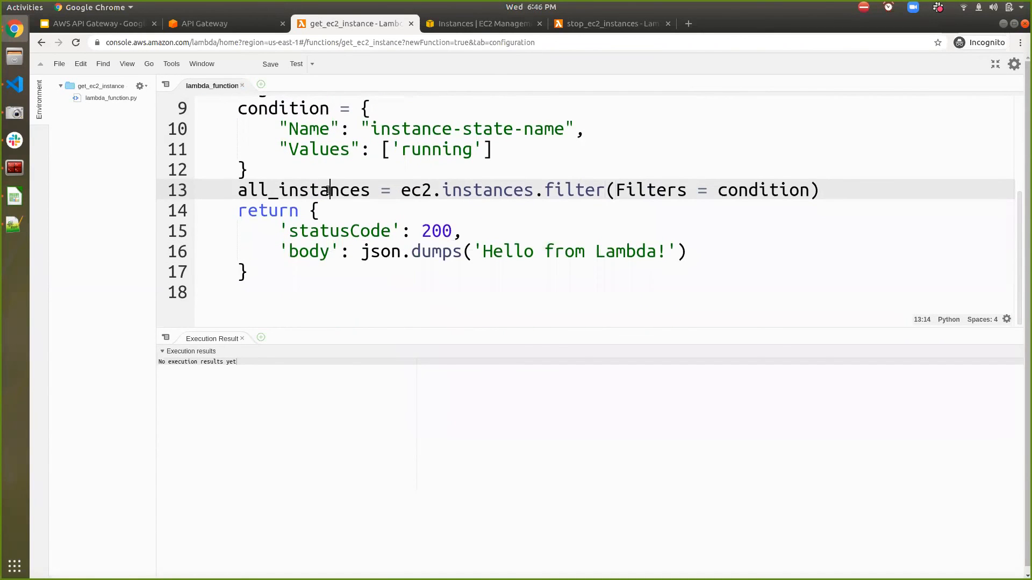
double_click(328, 191)
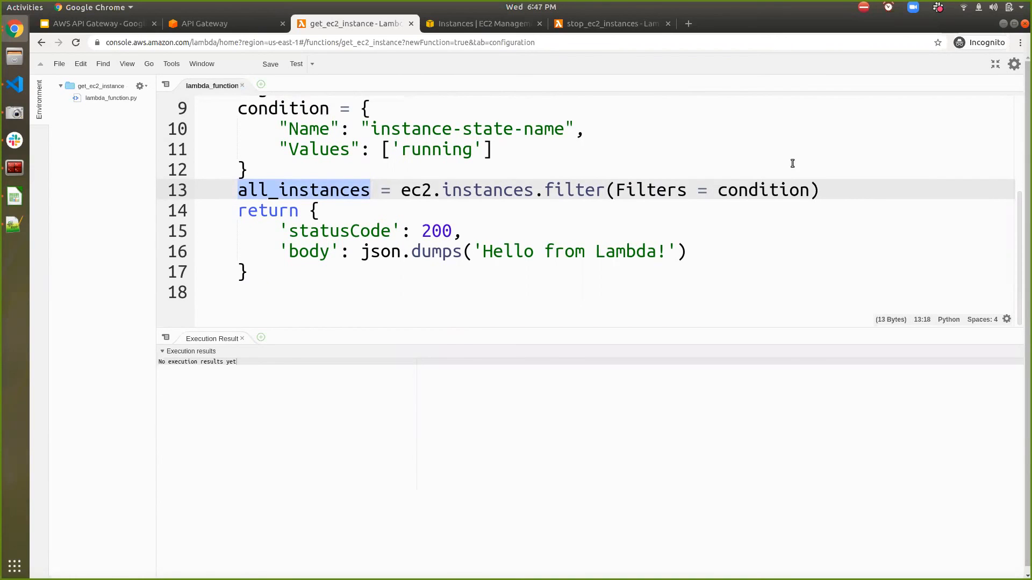
left_click(831, 188)
key("Return")
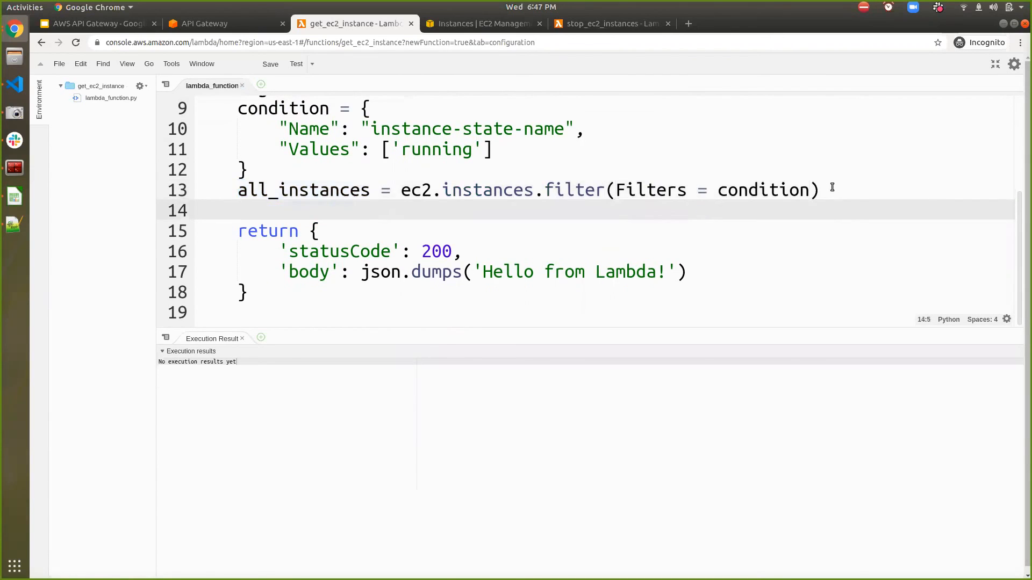
type("a")
key("BackSpace")
type("instanc")
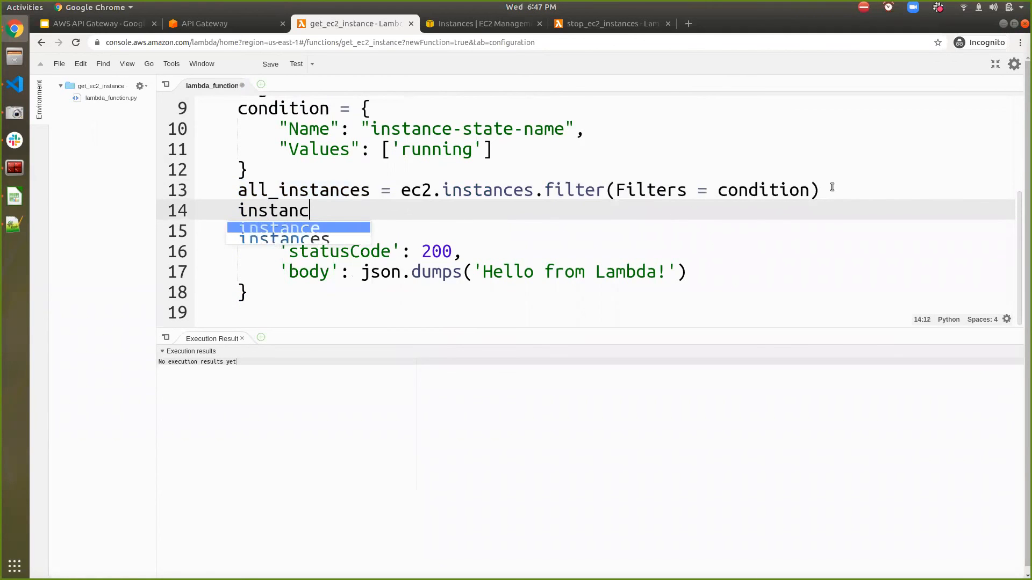
type("e_ids = []")
- Add the loop header for instance in all_instances: on a new line directly below instance_ids = []
key("Return")
type("for instance i")
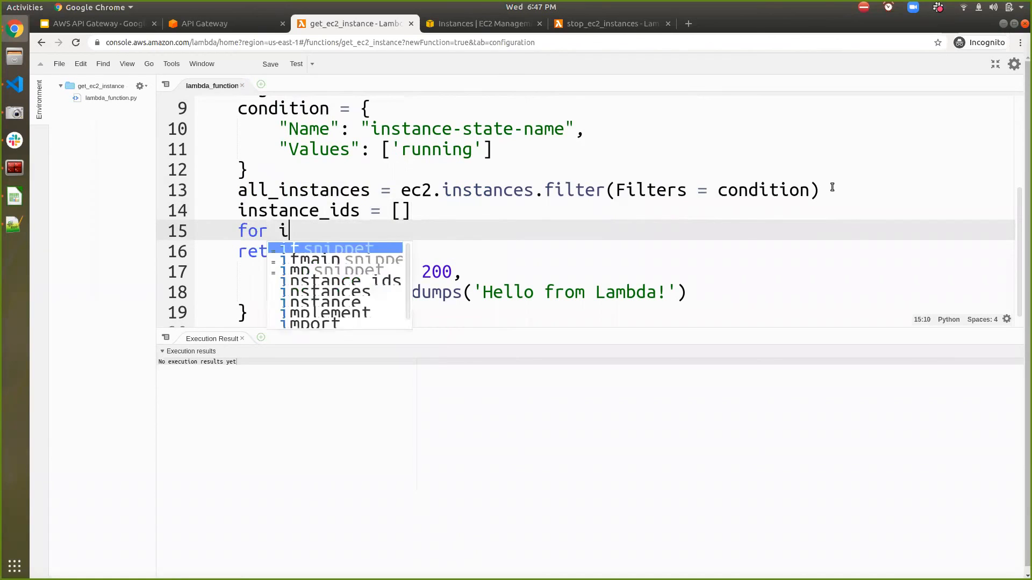
type("n instance in")
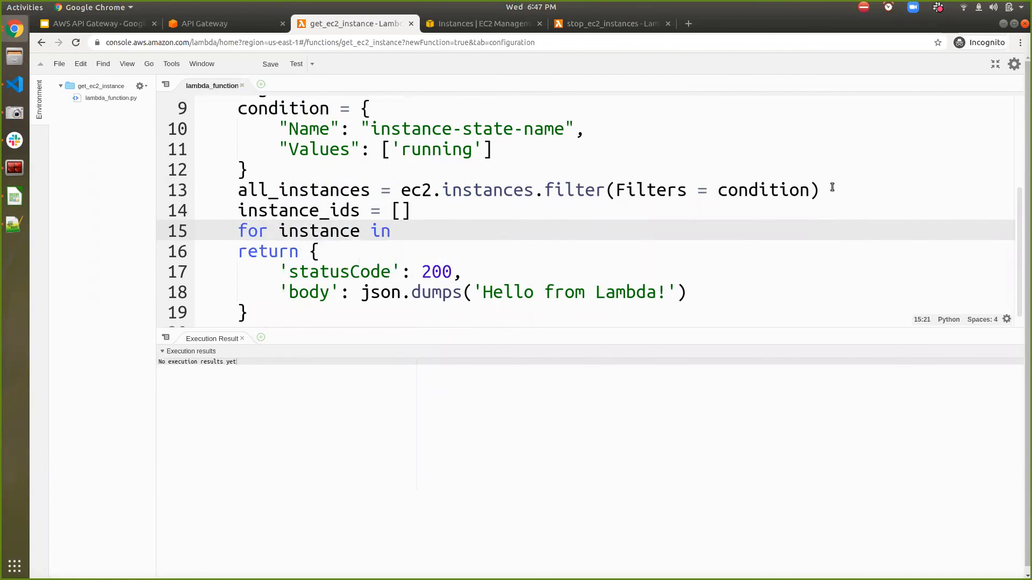
key("BackSpace")
key("BackSpace")
key("BackSpace")
key("BackSpace")
key("BackSpace")
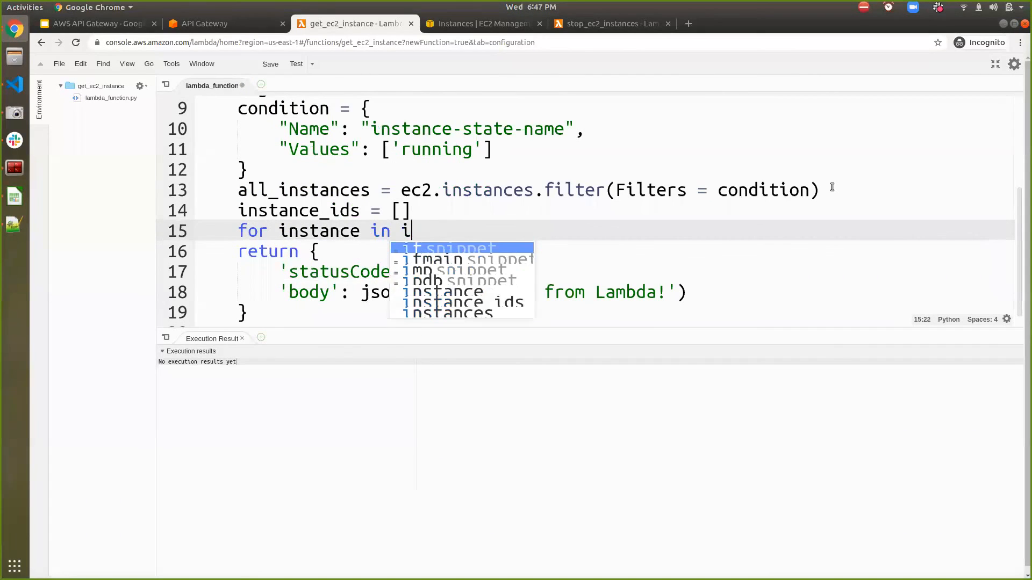
type("all_instances:")
key("Return")
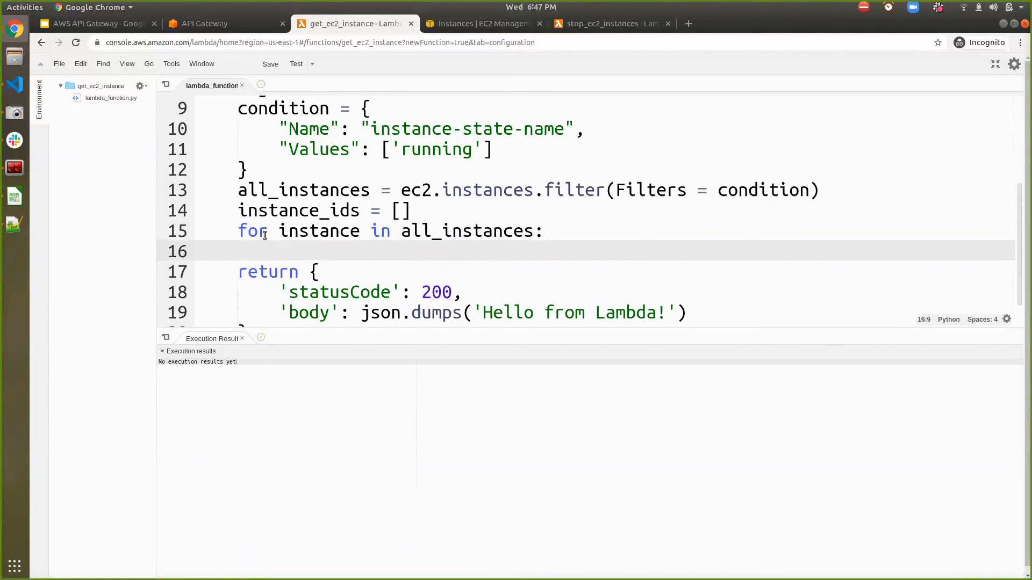
- Move the text for instance in all_instances into the square brackets of instance_ids, leaving its former line empty without the colon
left_click(243, 231)
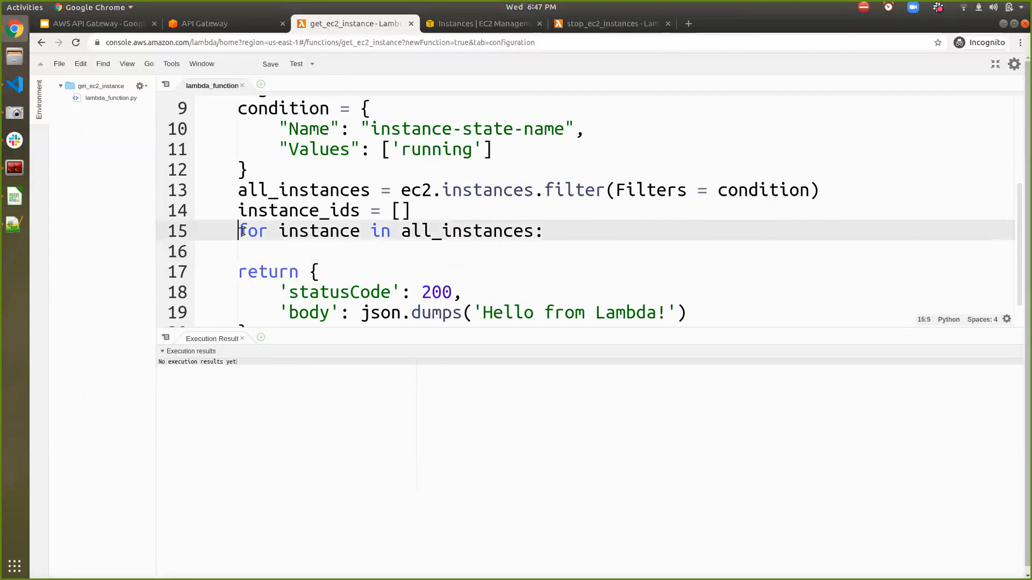
key("shift+End")
key("shift+Left")
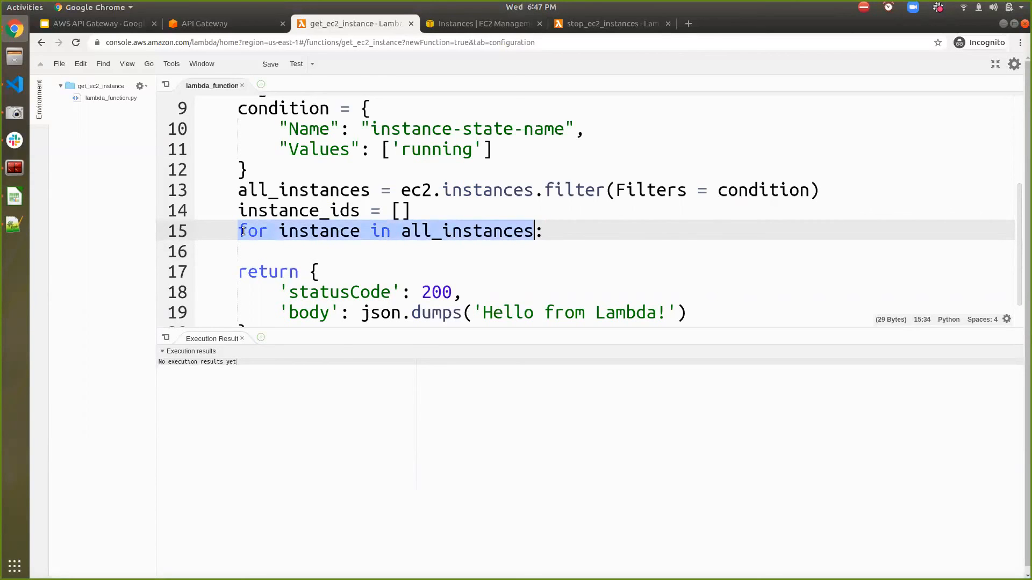
key("Home")
key("shift+End")
key("BackSpace")
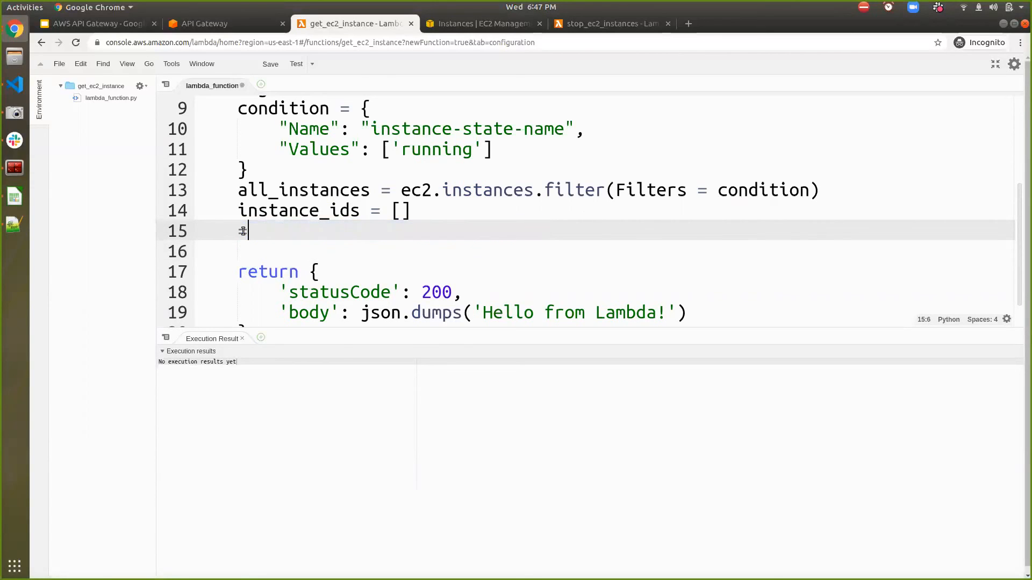
left_click(402, 207)
key("ctrl+v")
left_click(402, 207)
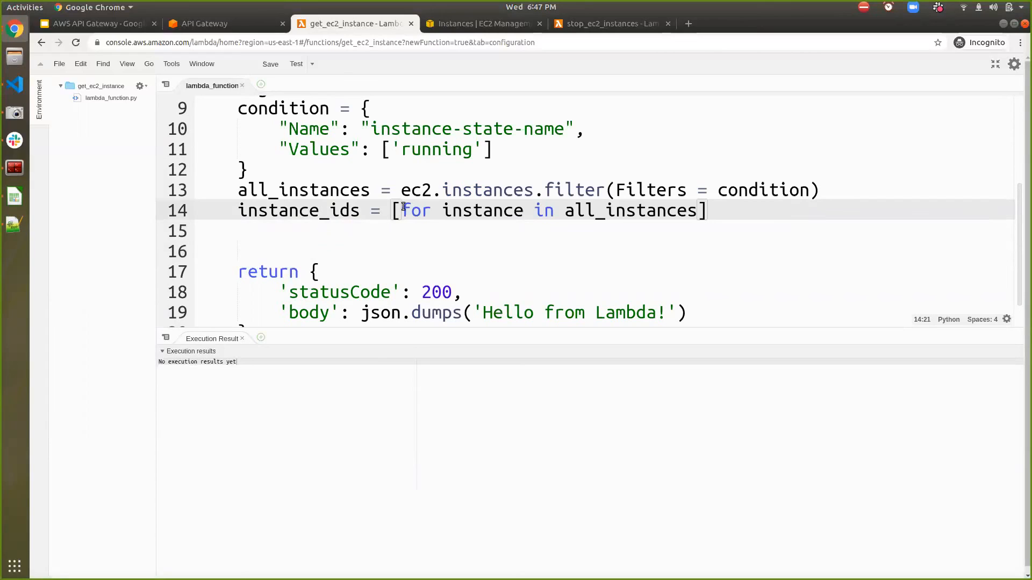
- Insert instance.id before the for clause to complete the instance_ids list comprehension
type("instance")
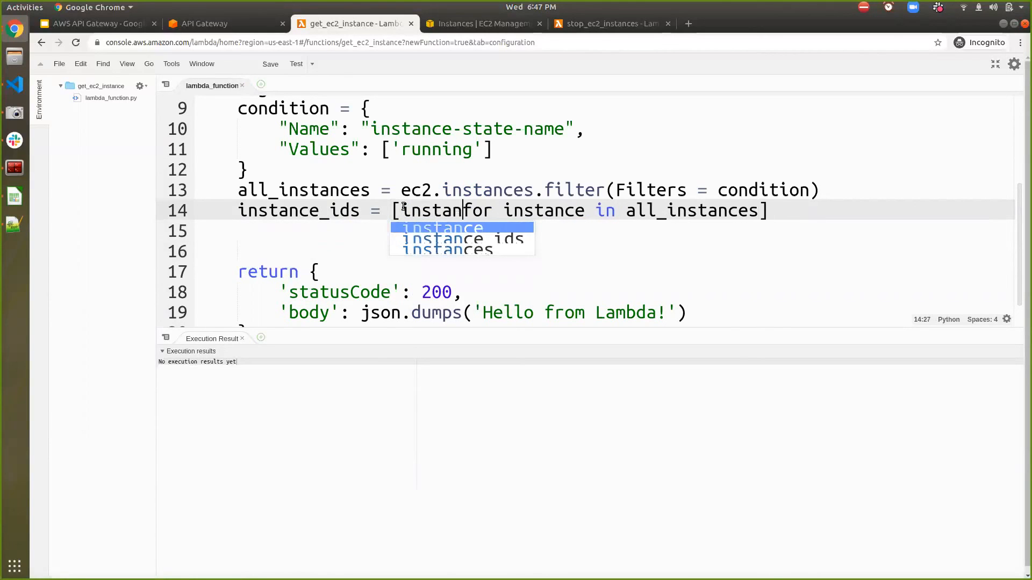
type(".")
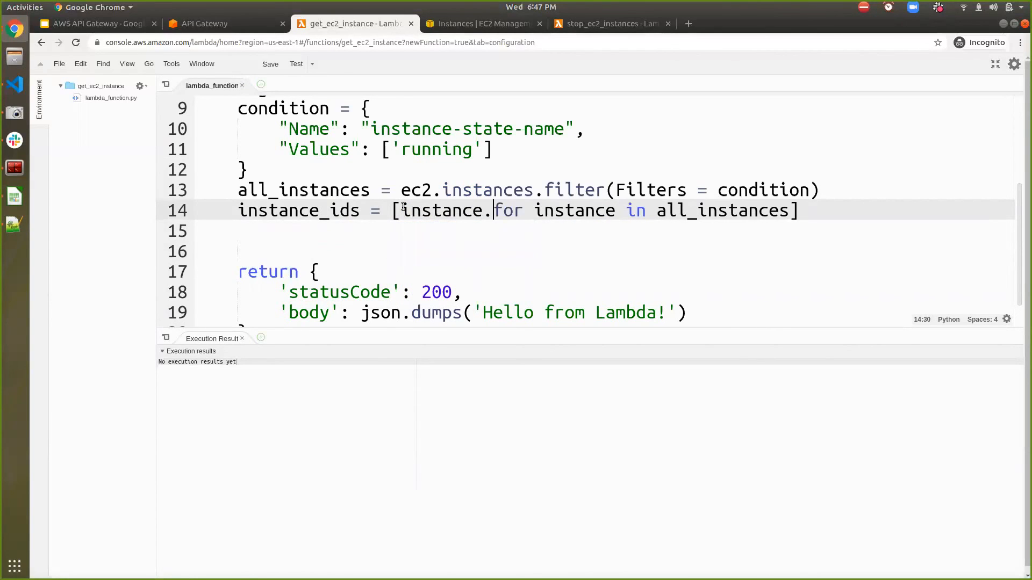
type("id")
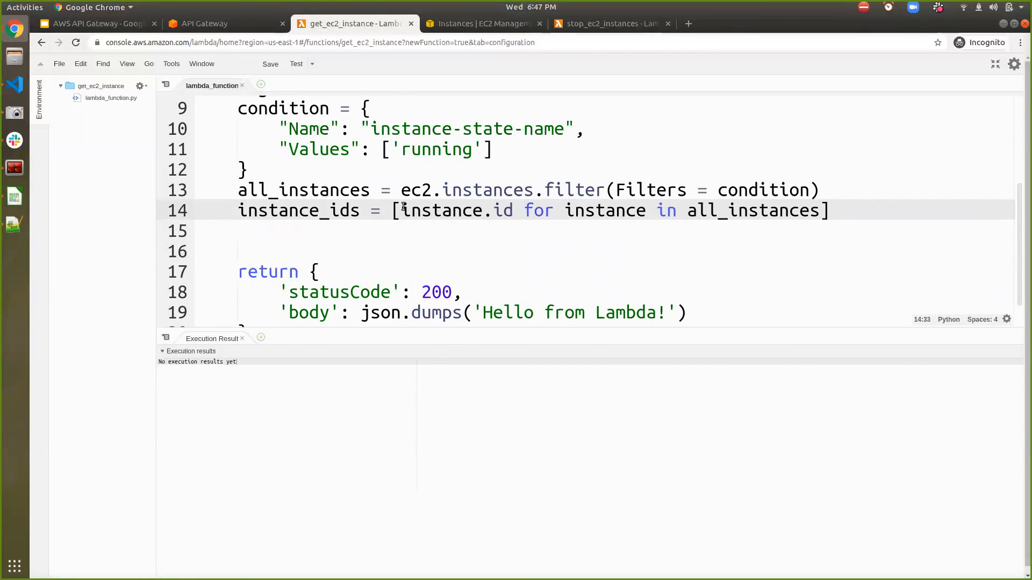
double_click(702, 218)
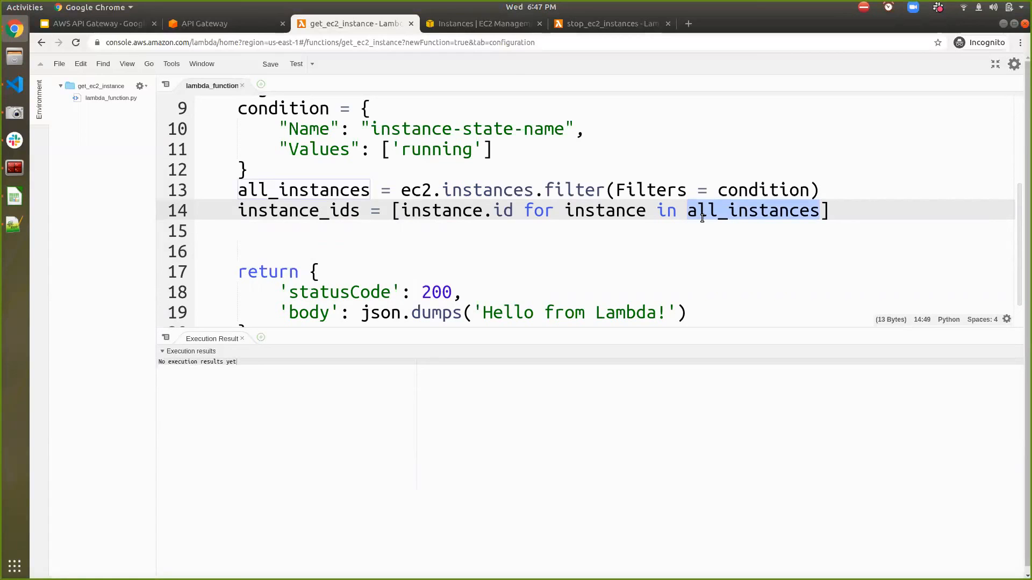
double_click(480, 209)
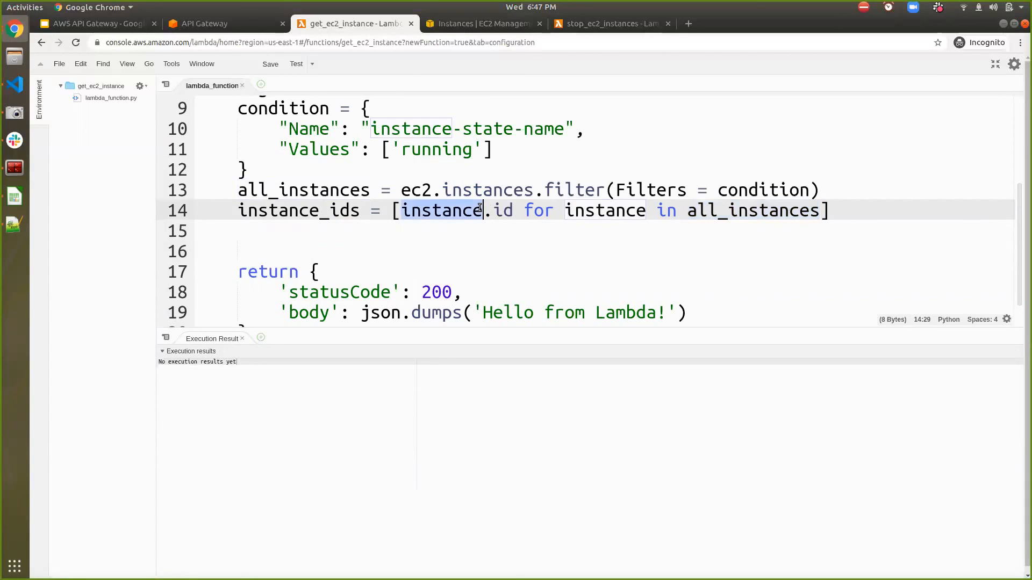
double_click(316, 212)
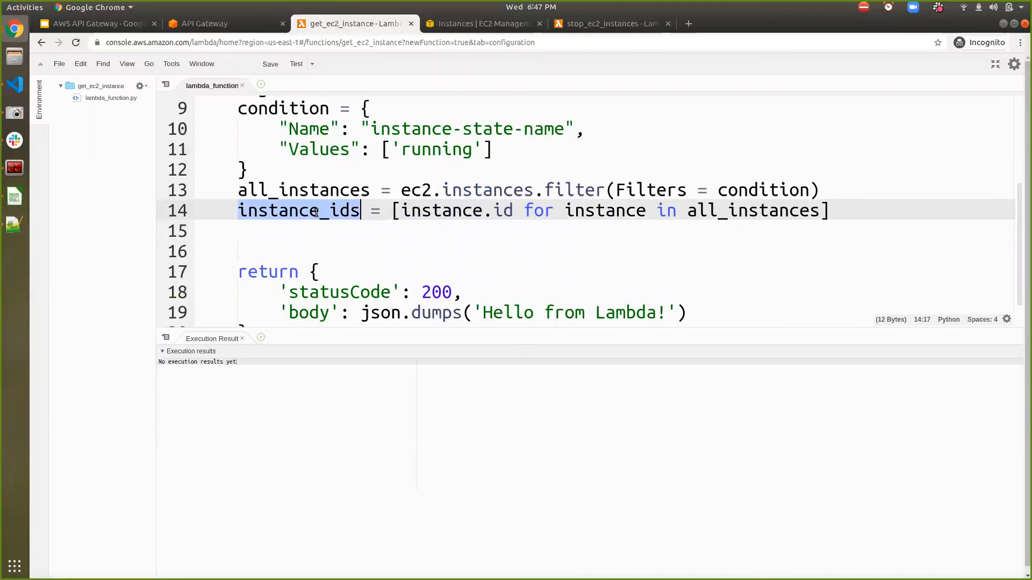
- Add the entry 'instance_ids': str(instance_ids) after the body entry in the return dictionary
scroll(316, 212, "down", 3)
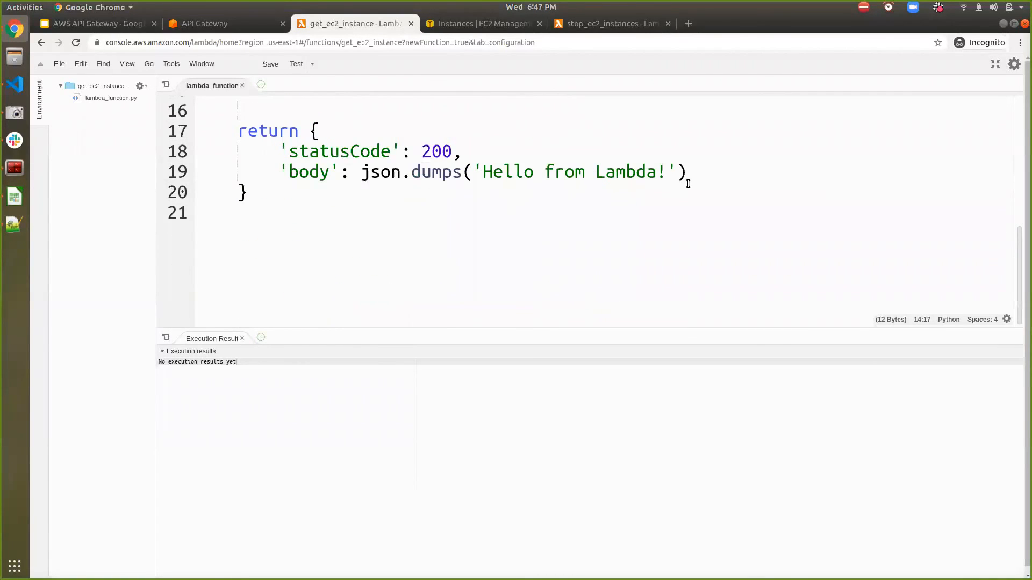
left_click(692, 177)
type(",")
key("Return")
type("'")
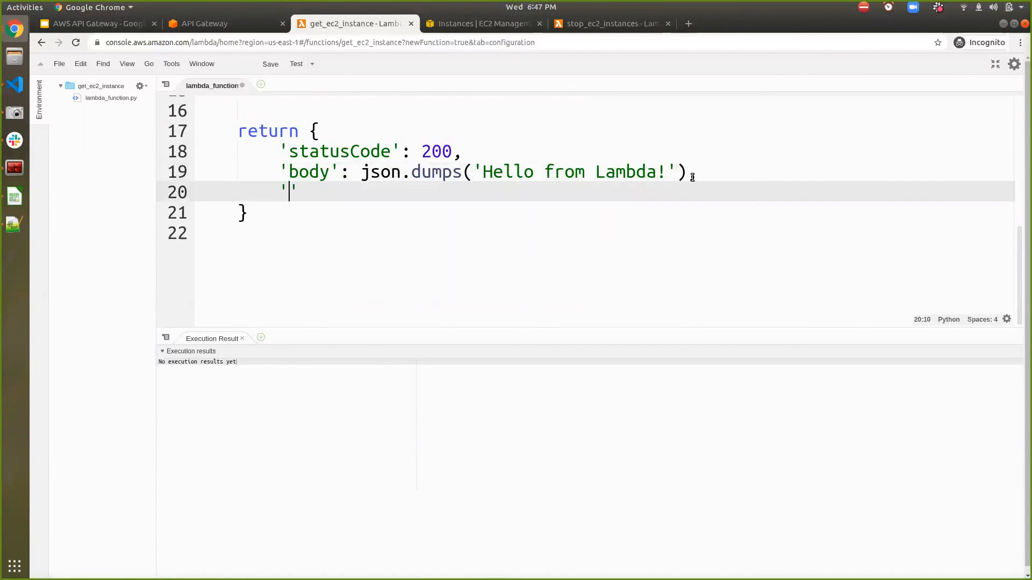
type("instance_ids")
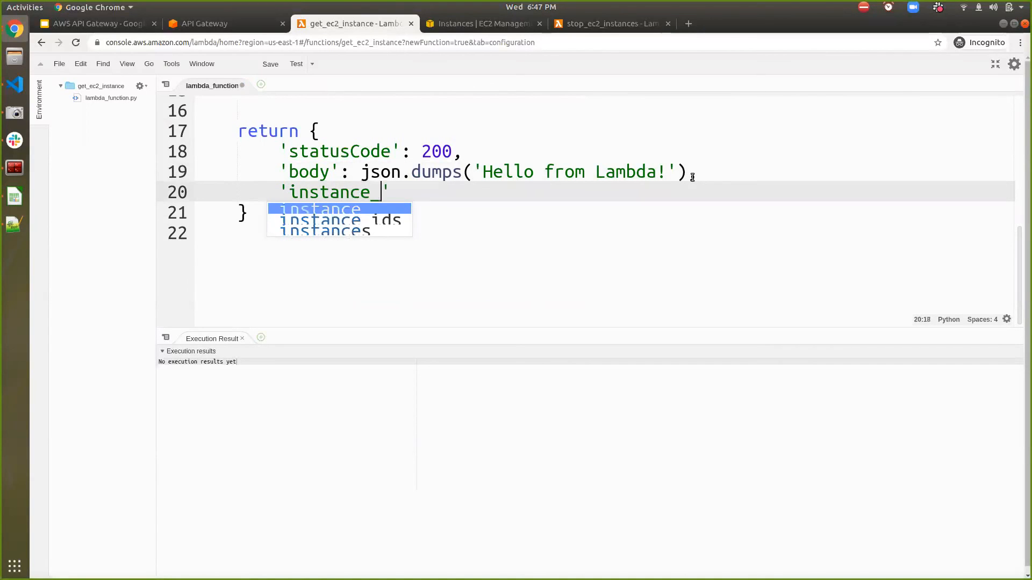
type("': ")
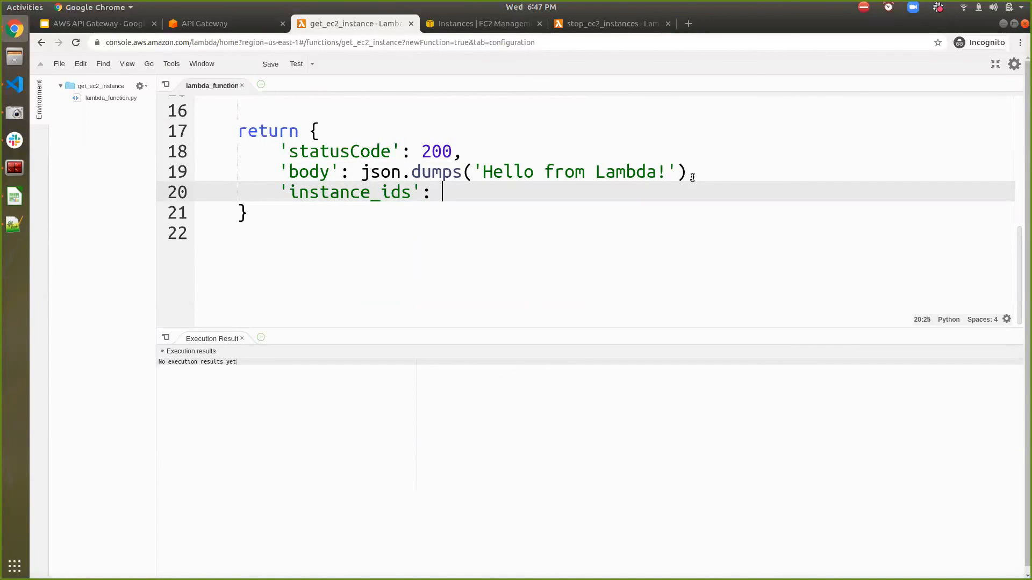
type("str(instance_ids")
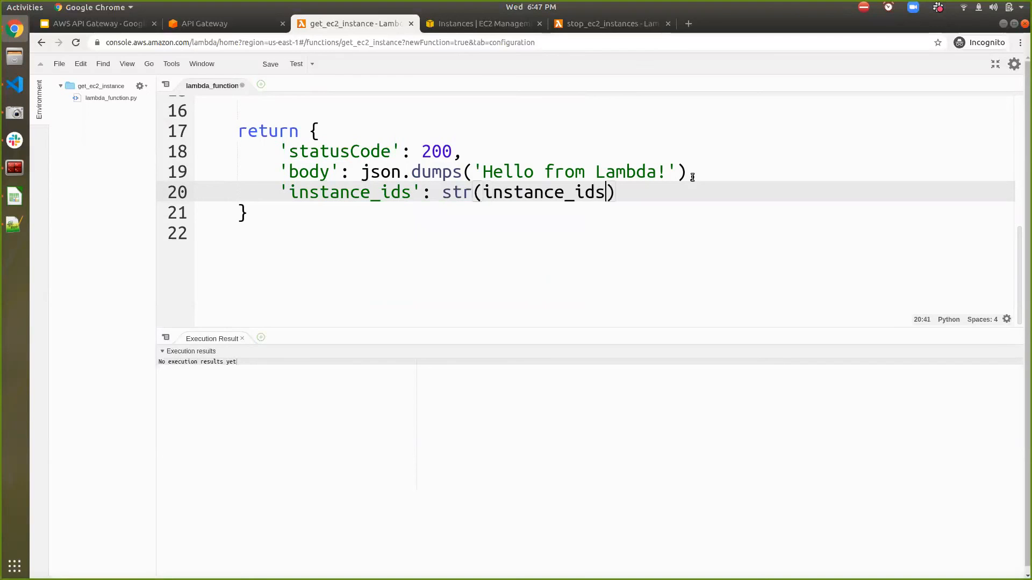
- Leave the full-screen code editor and save the get_ec2_instance function
scroll(628, 317, "up", 5)
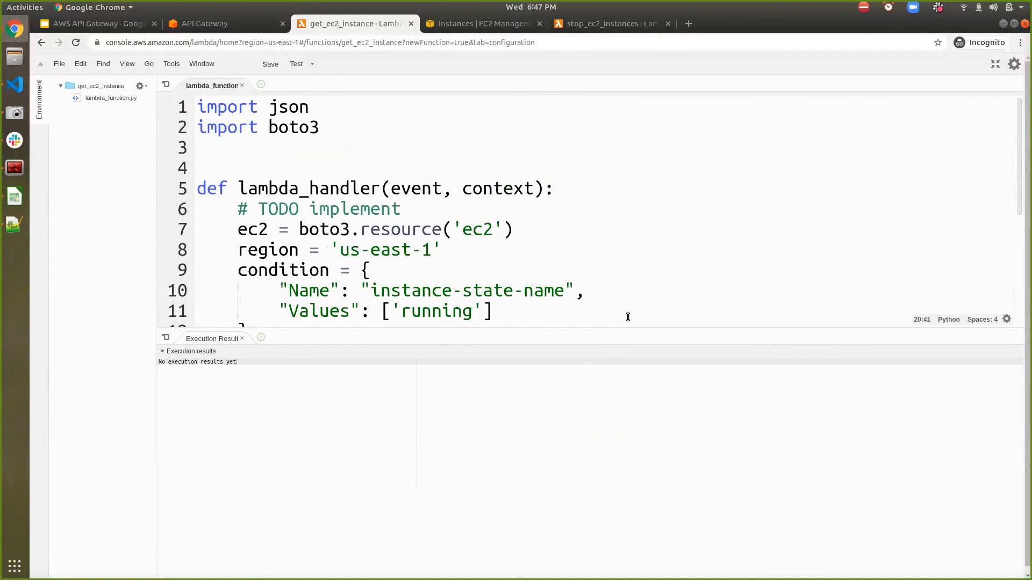
left_click(994, 64)
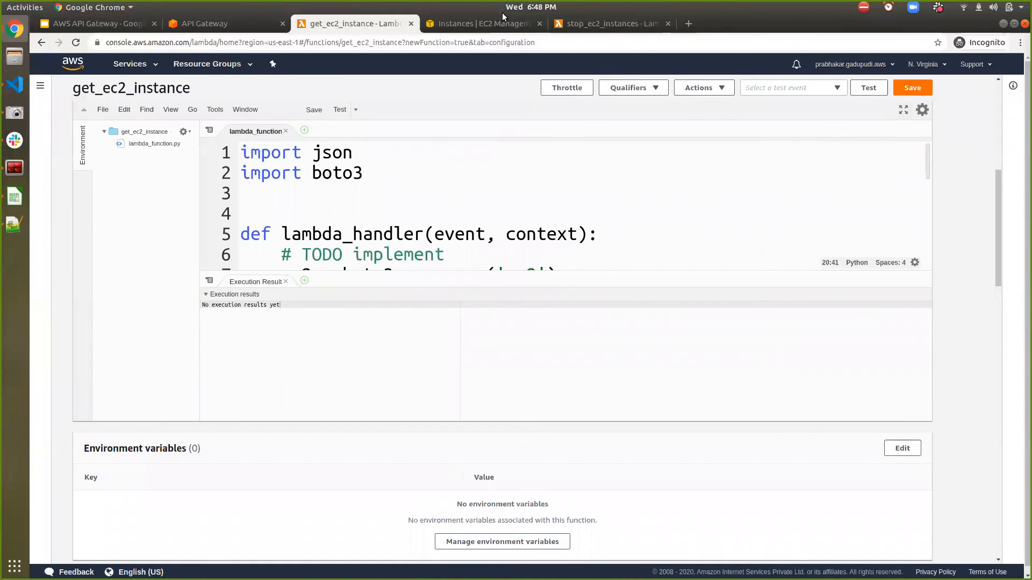
left_click(912, 87)
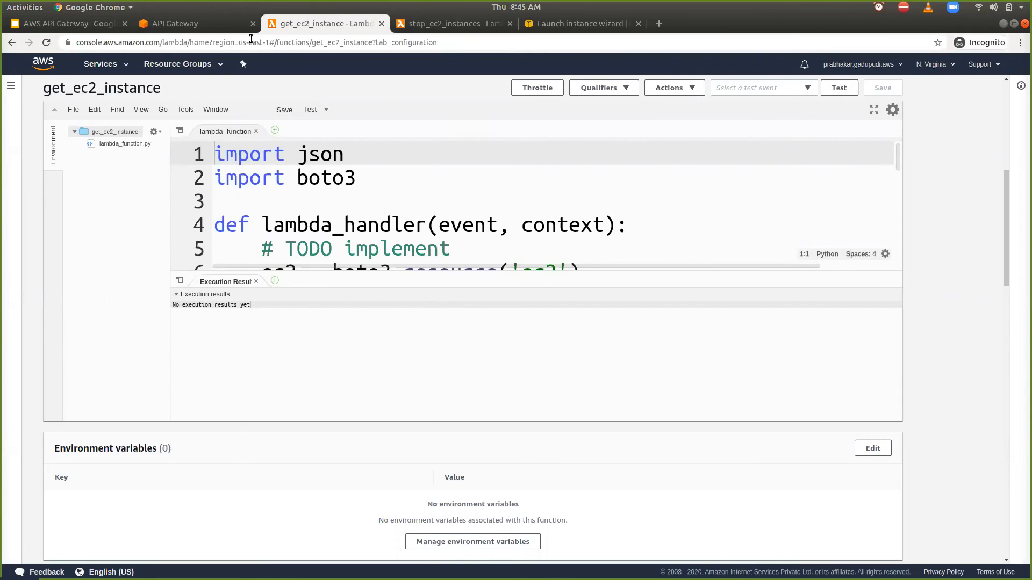
- Copy the invoke URL of the /ec2 GET method in the testing stage of the management API
left_click(194, 24)
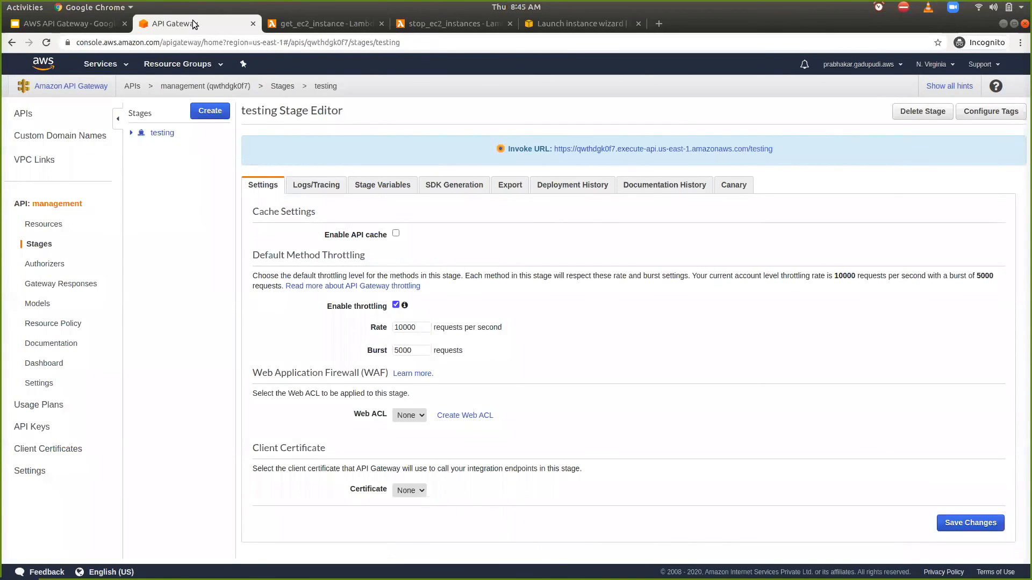
left_click(131, 134)
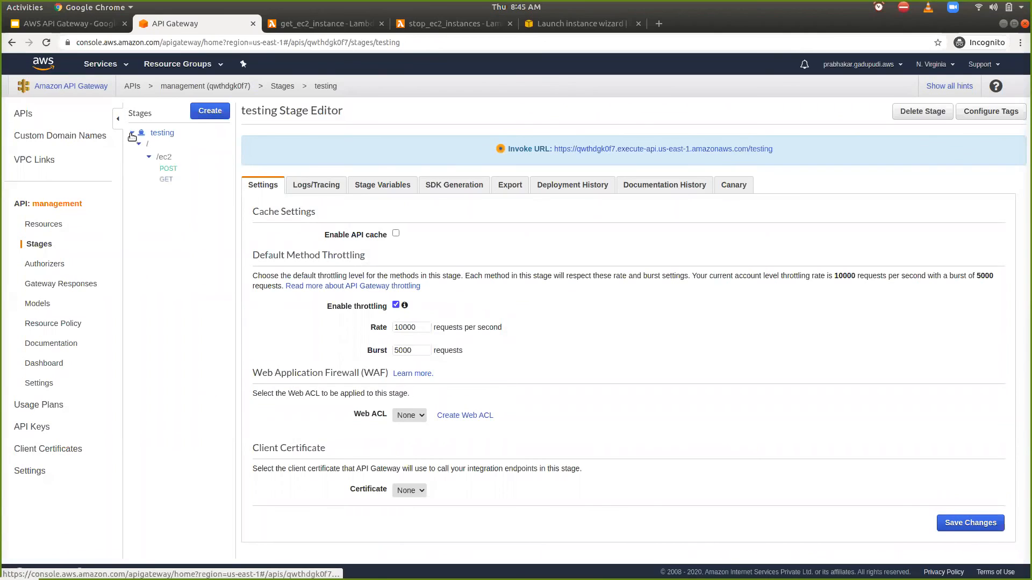
left_click(167, 179)
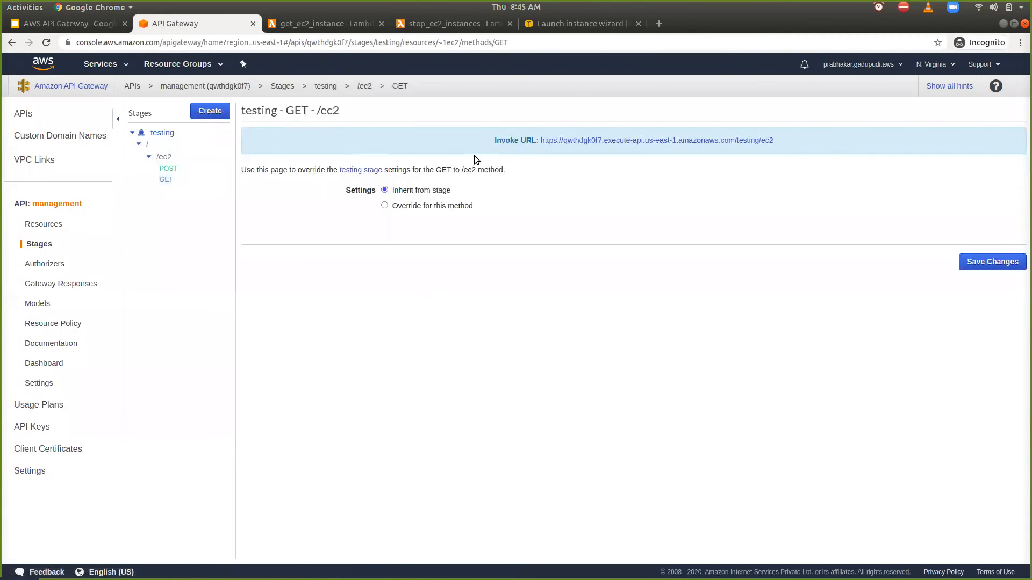
right_click(596, 141)
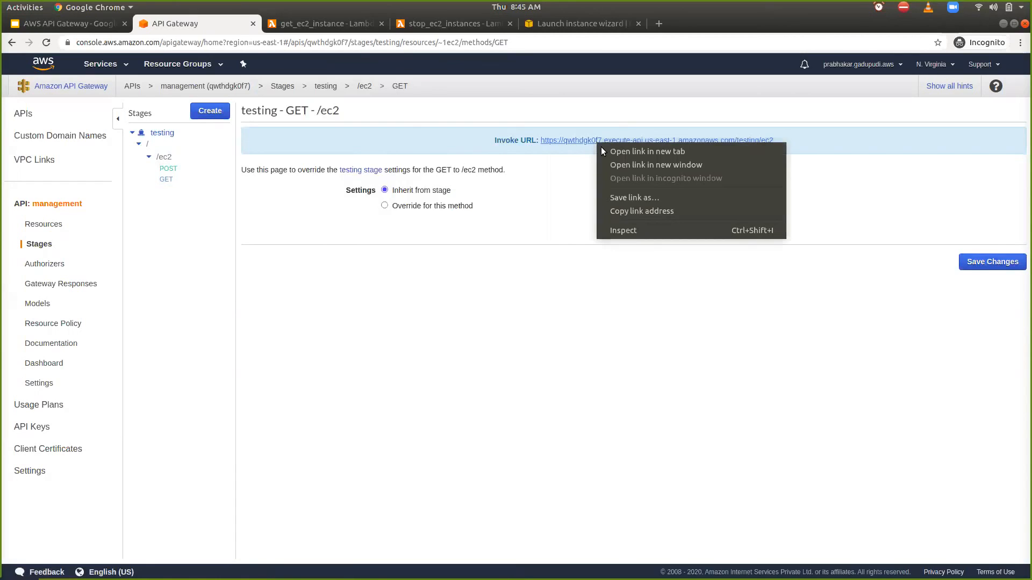
left_click(624, 215)
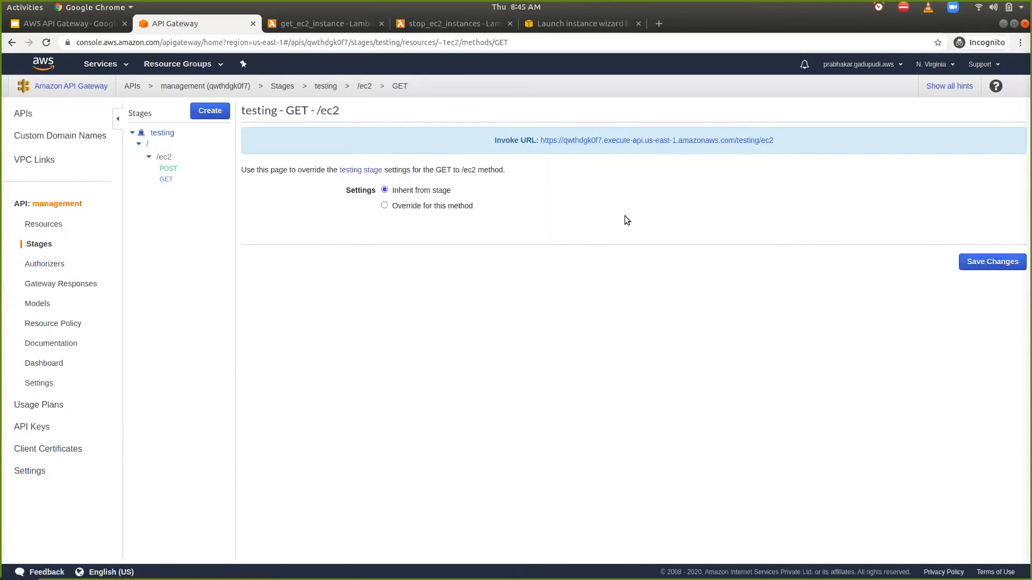
- Call the GET method by opening the copied invoke URL in a new browser tab
left_click(657, 27)
key("ctrl+v")
key("Return")
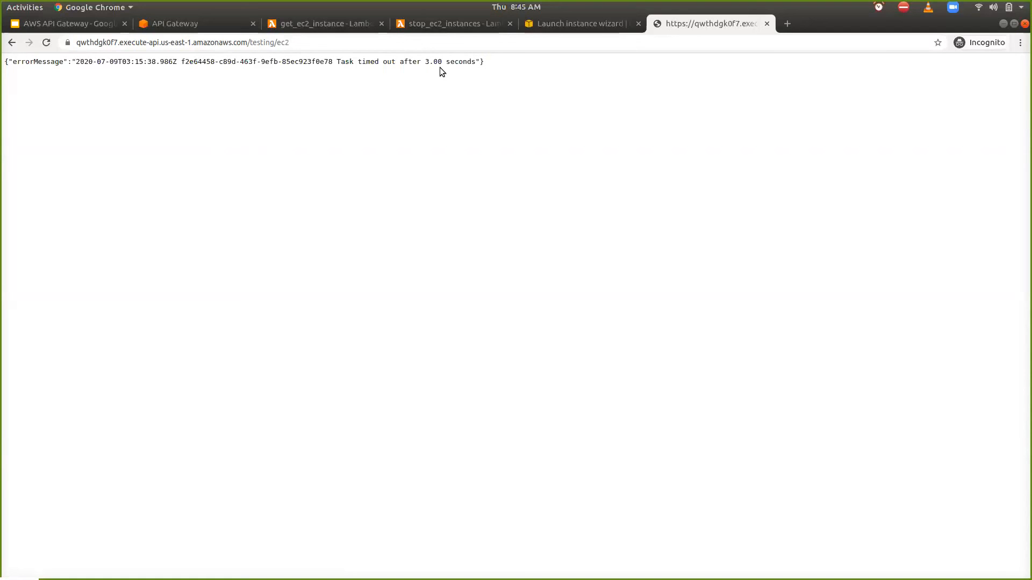
- Set the get_ec2_instance function's timeout to 0 min 10 sec in its basic settings and save the change
left_click(292, 24)
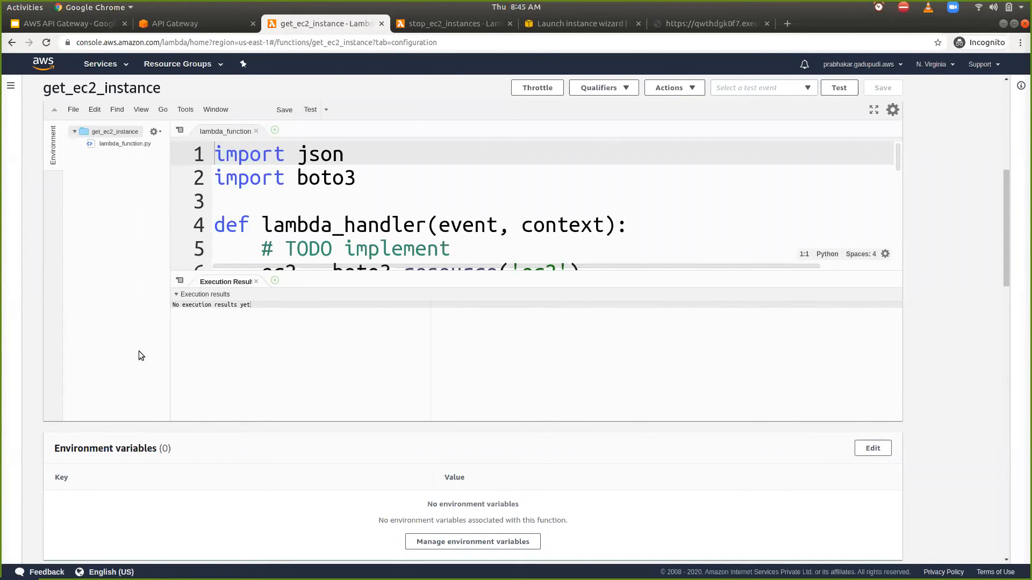
scroll(139, 355, "down", 1)
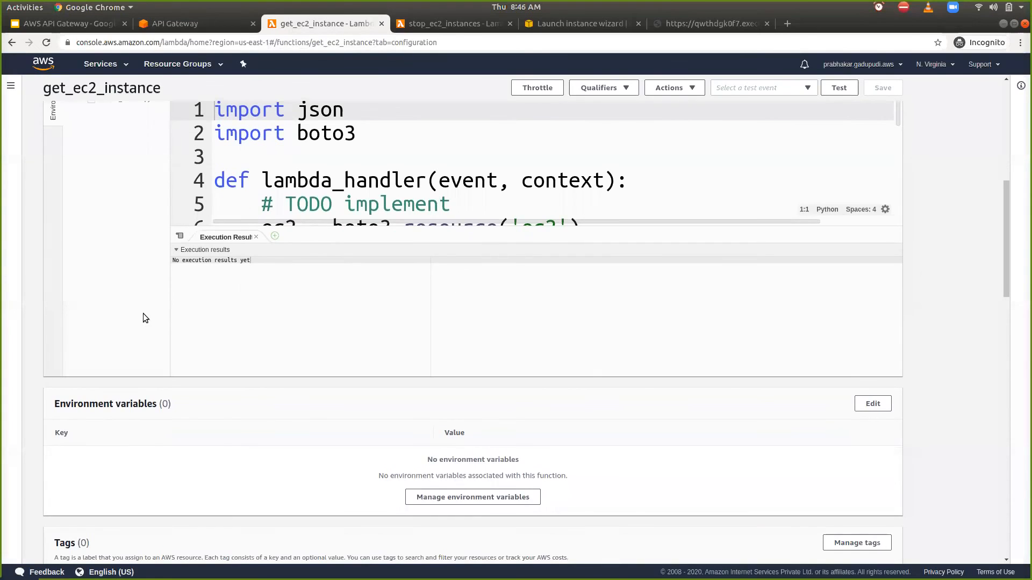
scroll(146, 431, "down", 3)
right_click(150, 402)
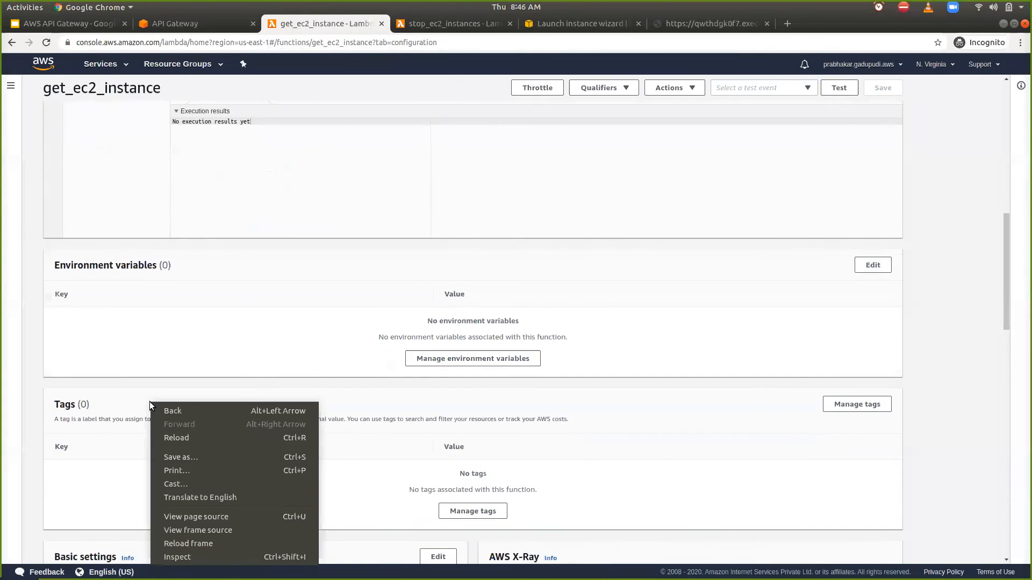
left_click(75, 466)
scroll(76, 465, "down", 5)
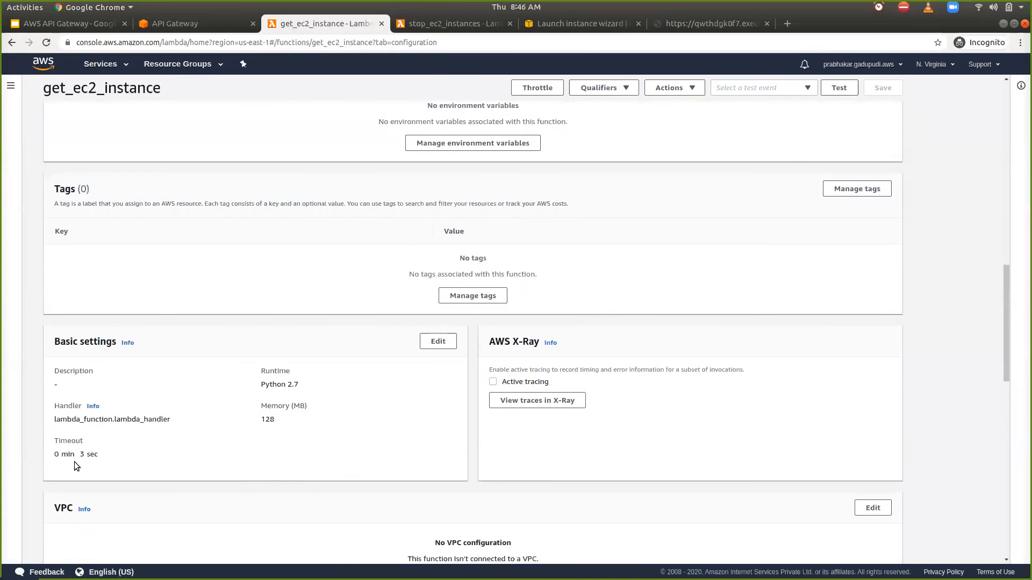
left_click(437, 343)
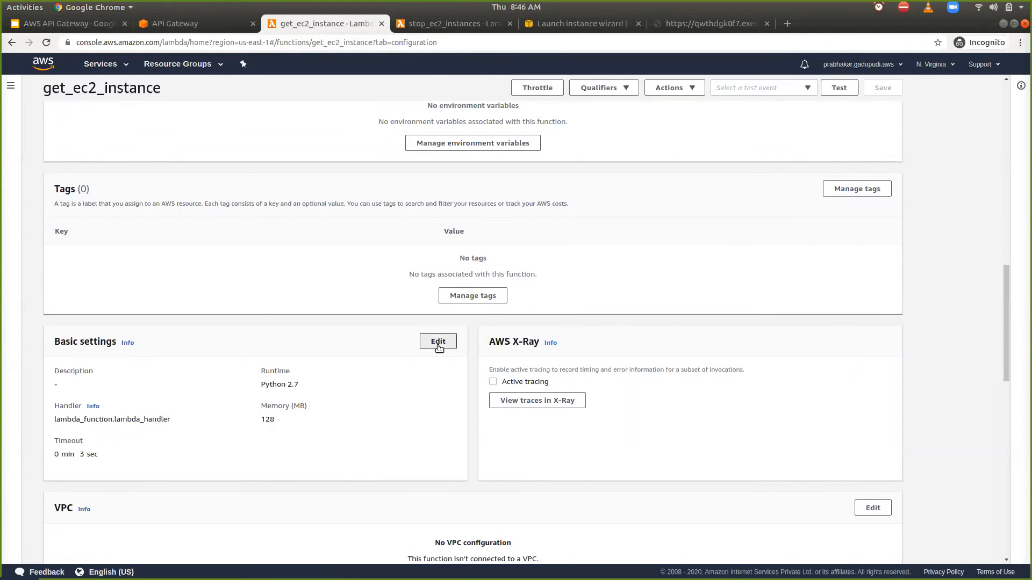
left_click(135, 367)
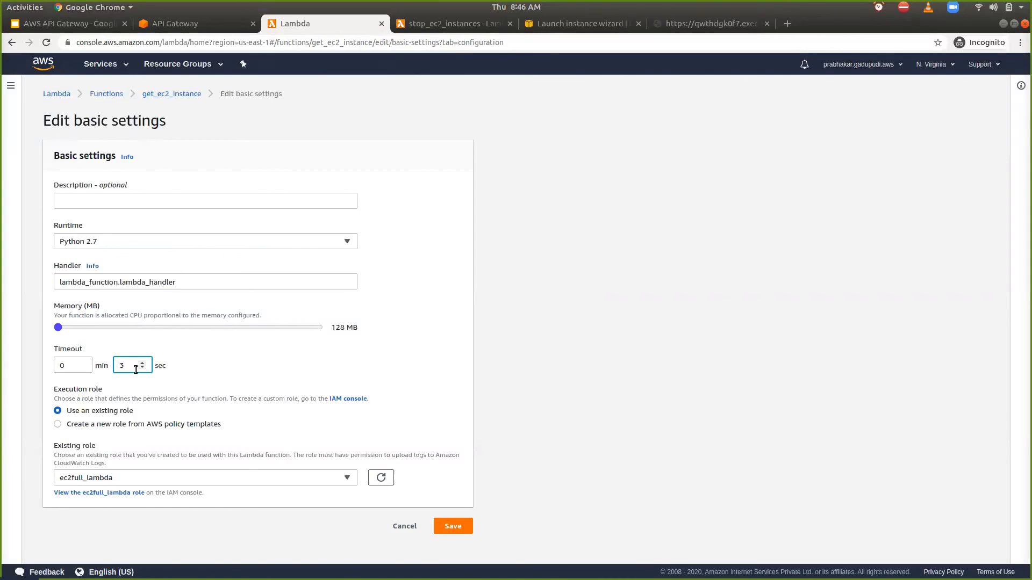
key("BackSpace")
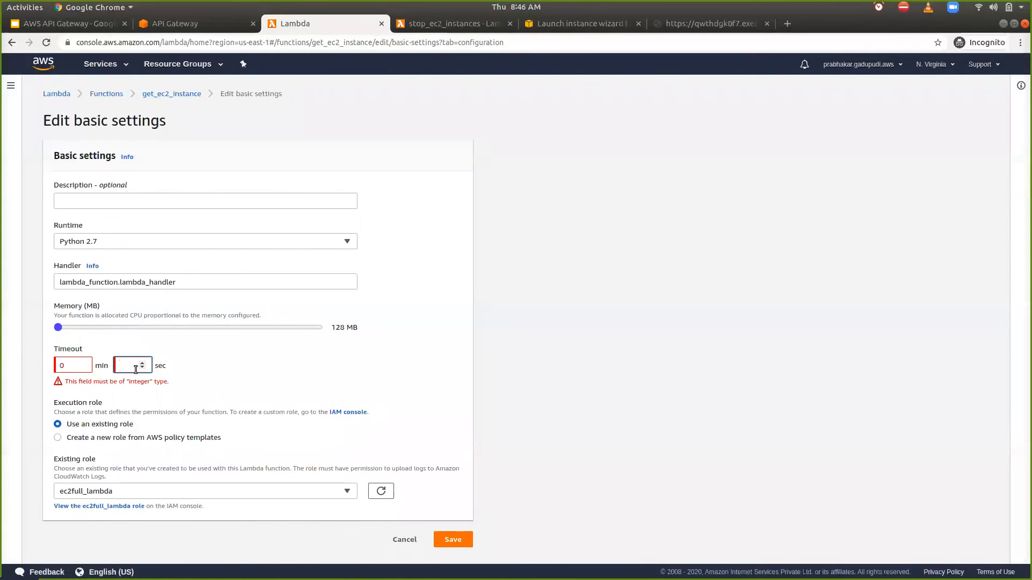
type("10")
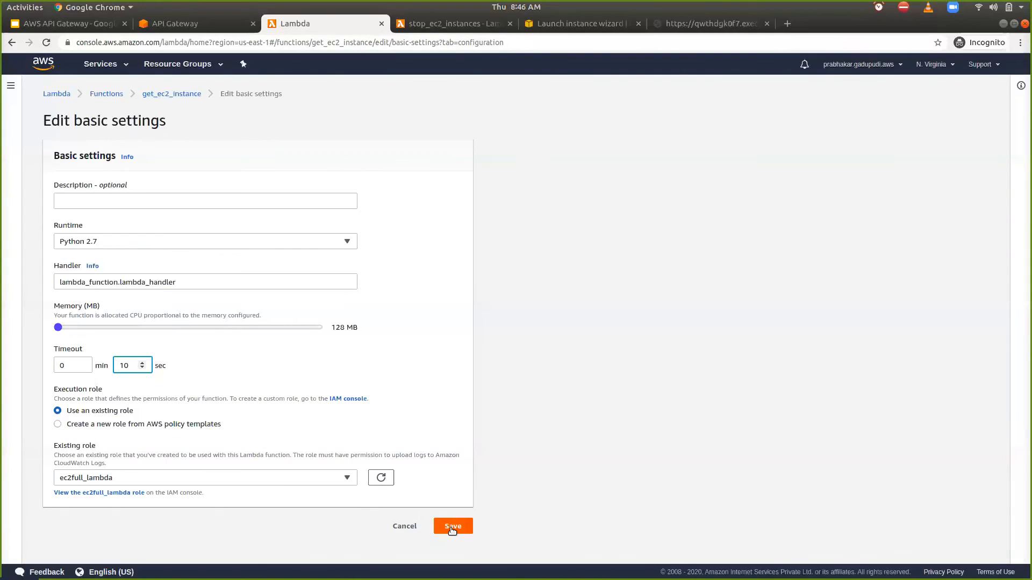
left_click(451, 527)
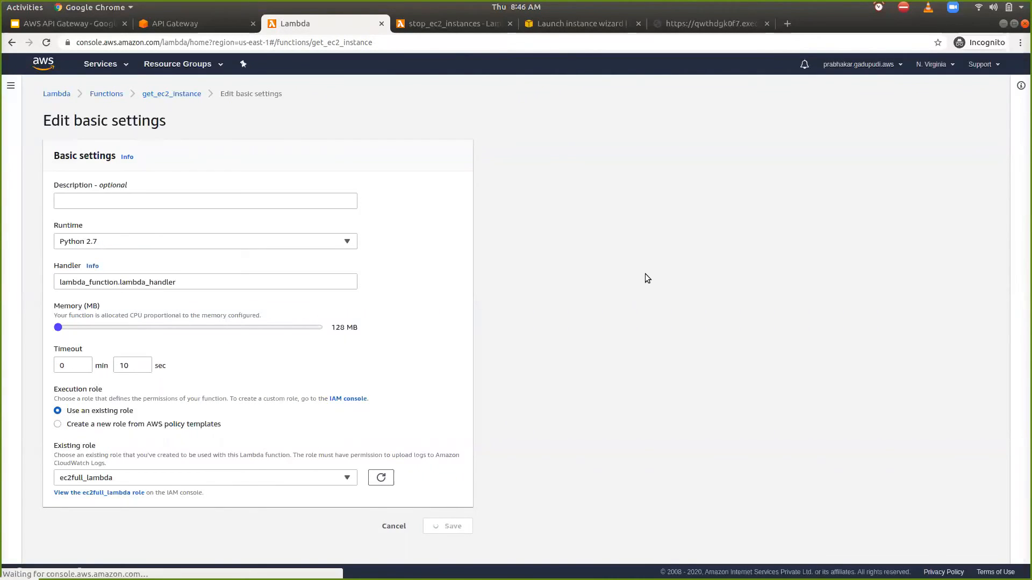
- Call the /ec2 GET method again by reloading its invoke URL and examine the returned instance IDs
left_click(724, 24)
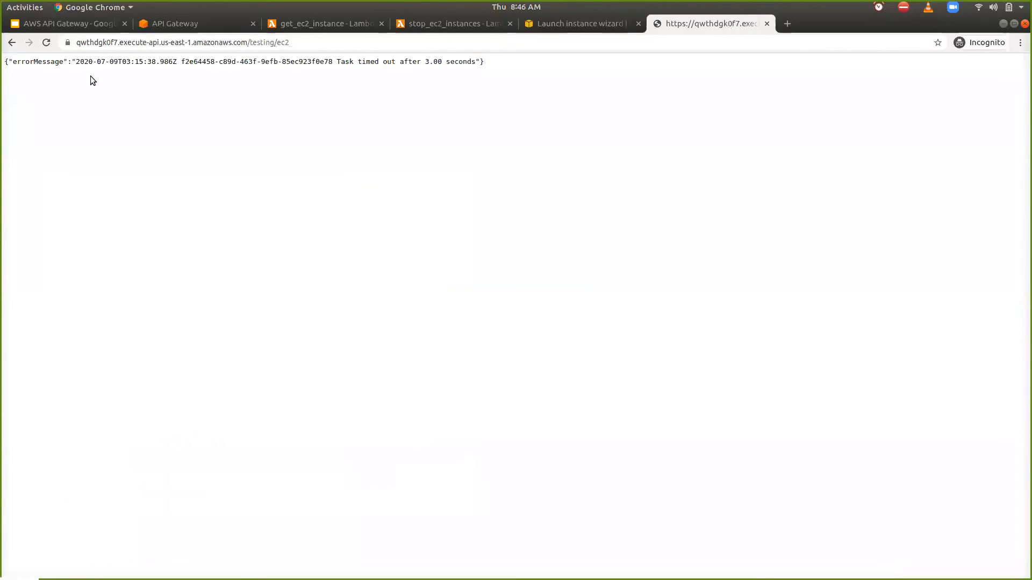
left_click(45, 44)
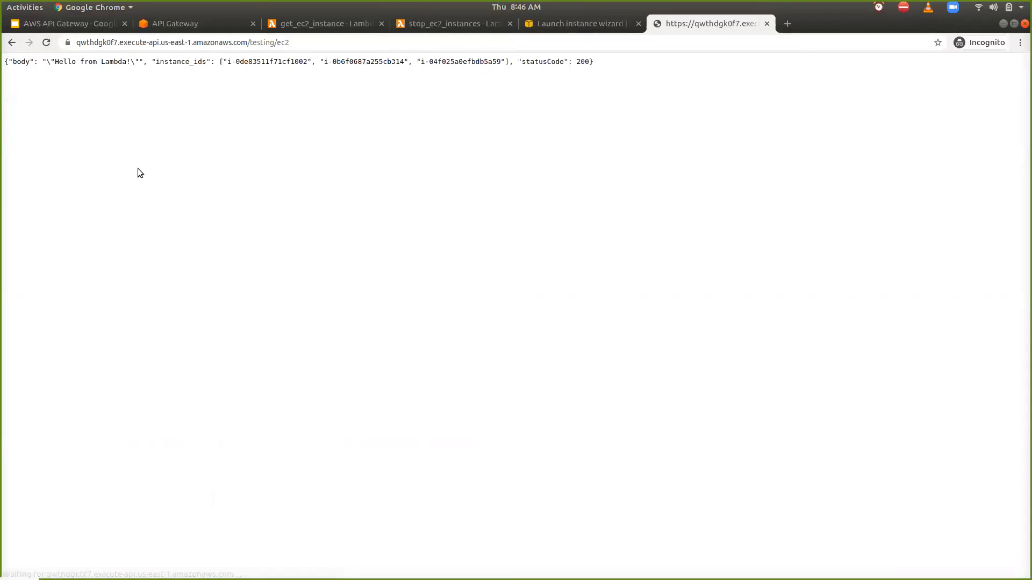
double_click(348, 60)
left_click(453, 60)
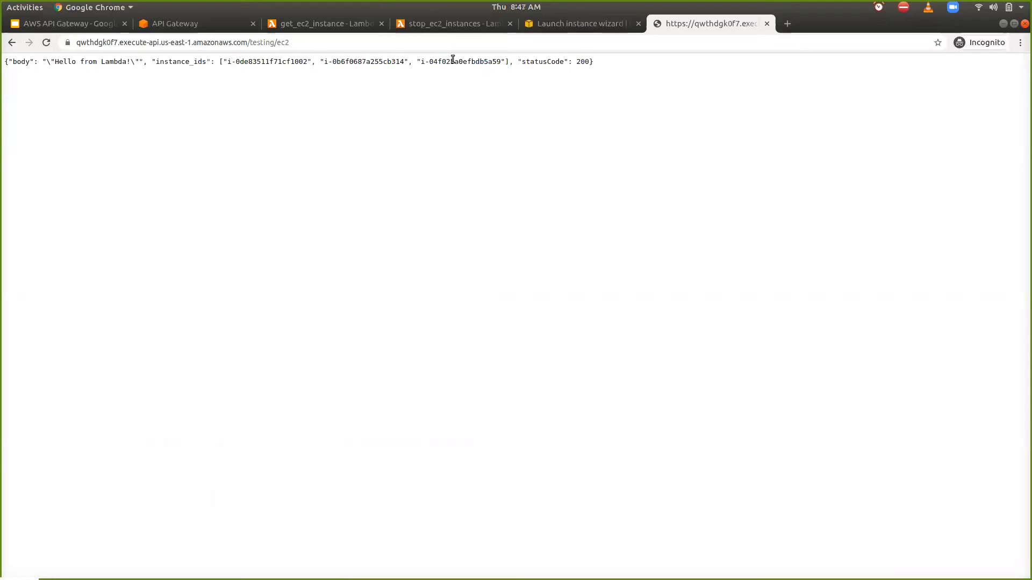
- Review the get_ec2_instance function's code and close that function's page
left_click(349, 25)
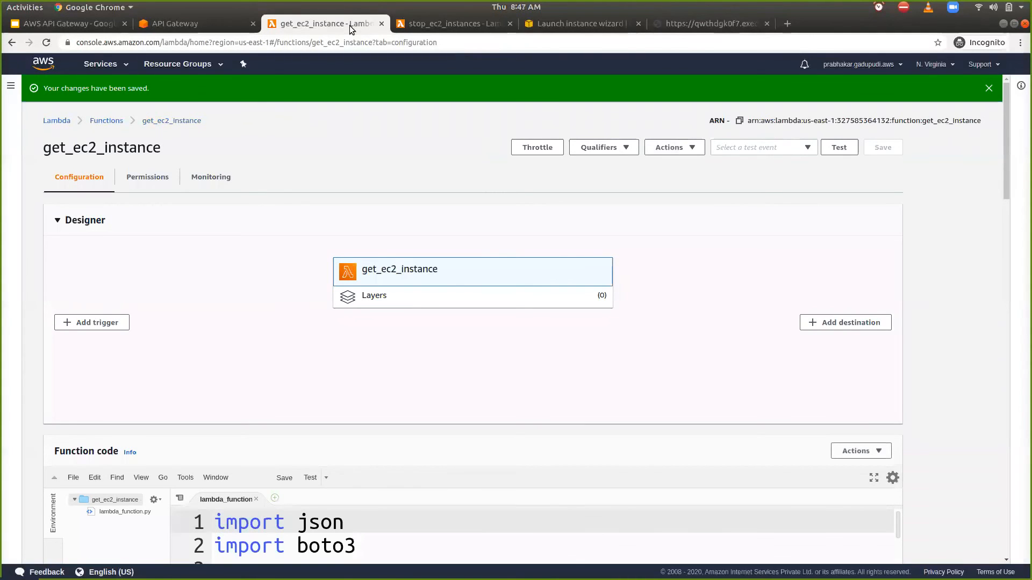
scroll(285, 233, "down", 5)
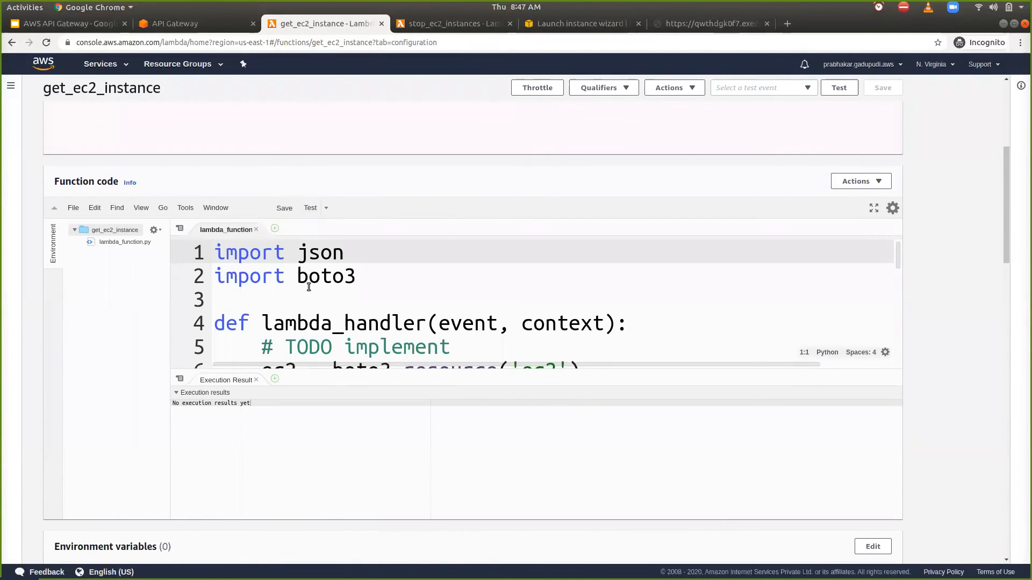
scroll(307, 285, "down", 2)
scroll(309, 287, "down", 2)
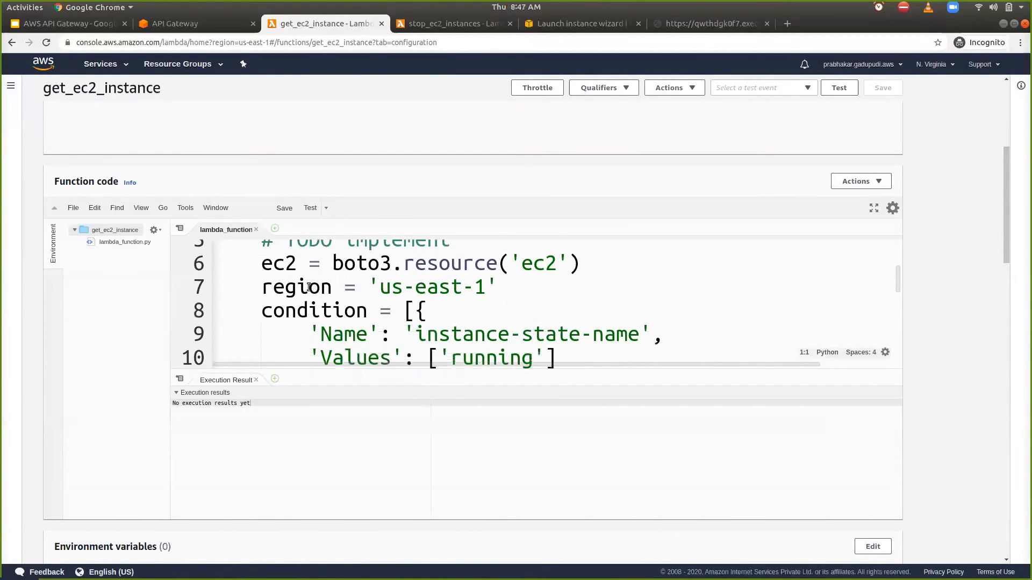
scroll(309, 286, "down", 2)
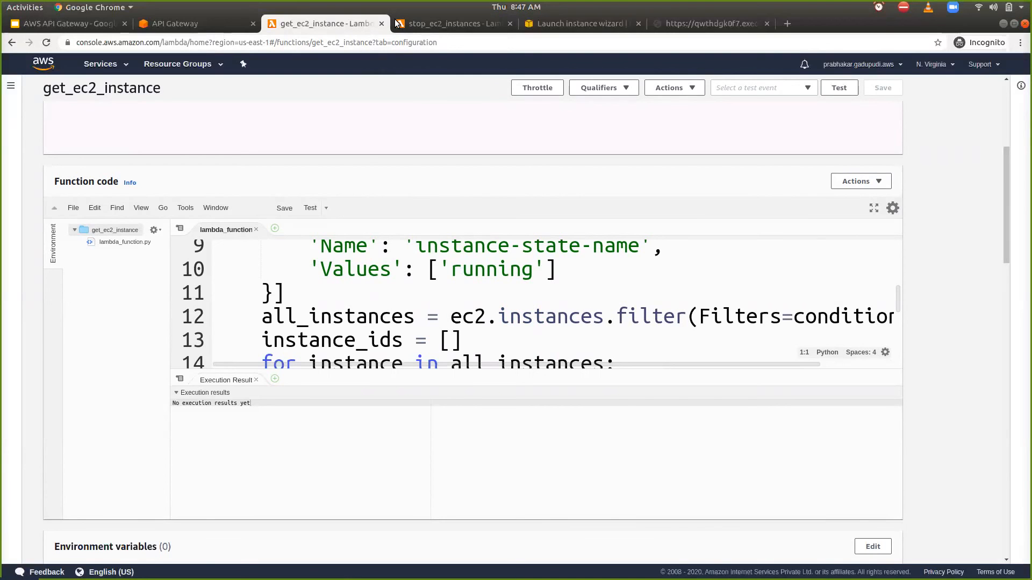
key("ctrl+w")
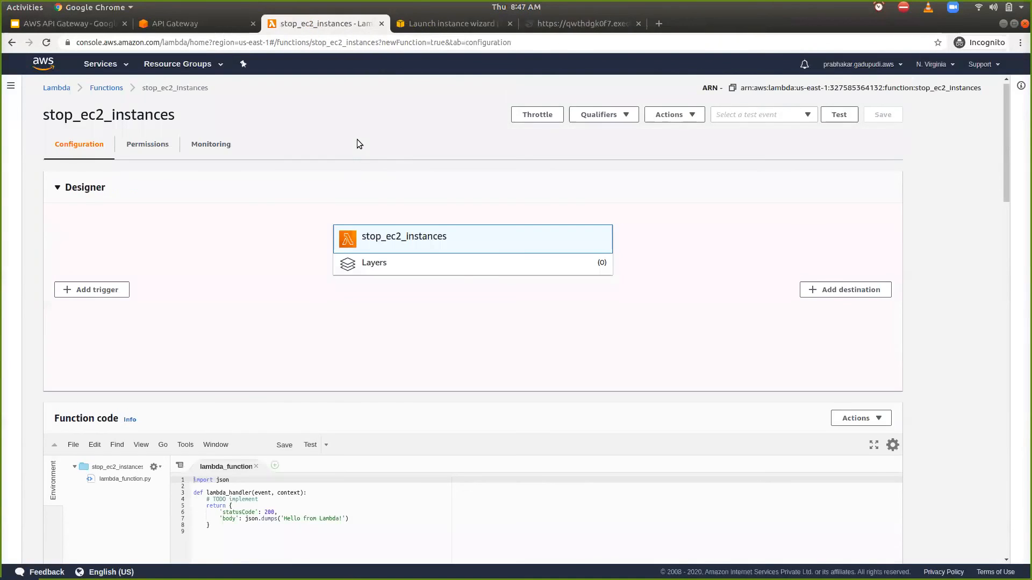
- Open the Lambda functions list in a new browser tab and open the stop_ec2_instances function from it
key("ctrl+Tab")
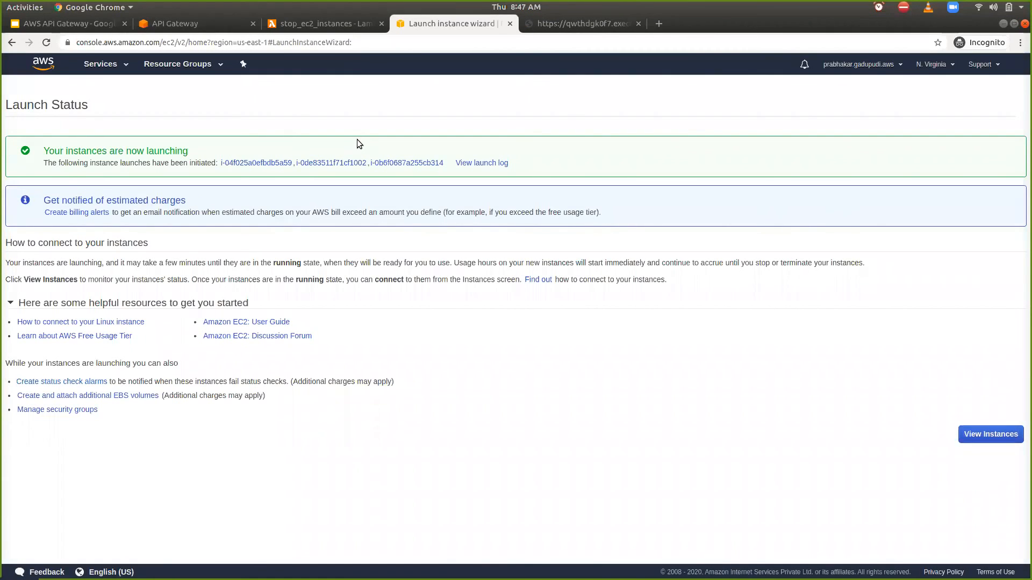
left_click(337, 24)
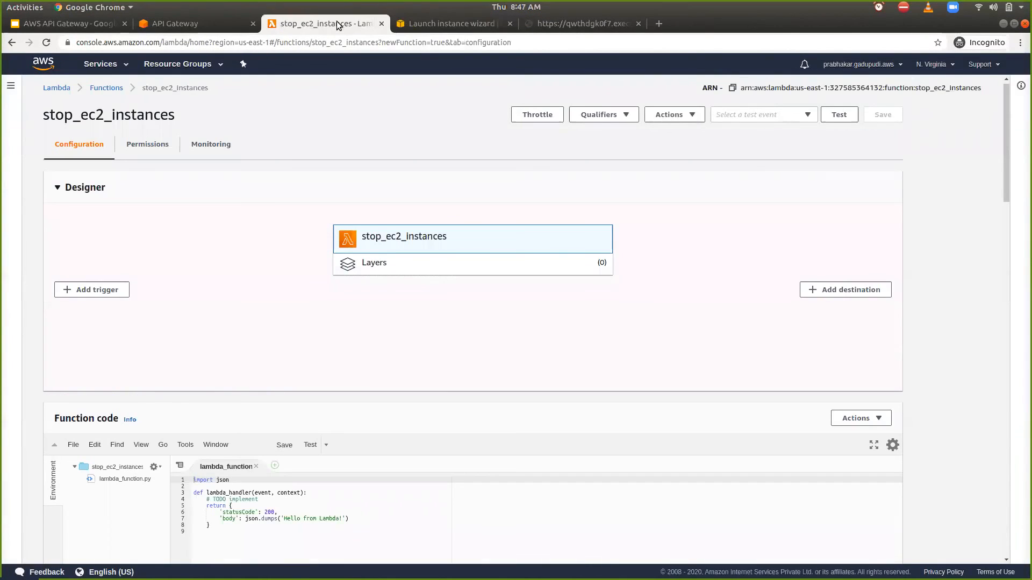
middle_click(120, 88)
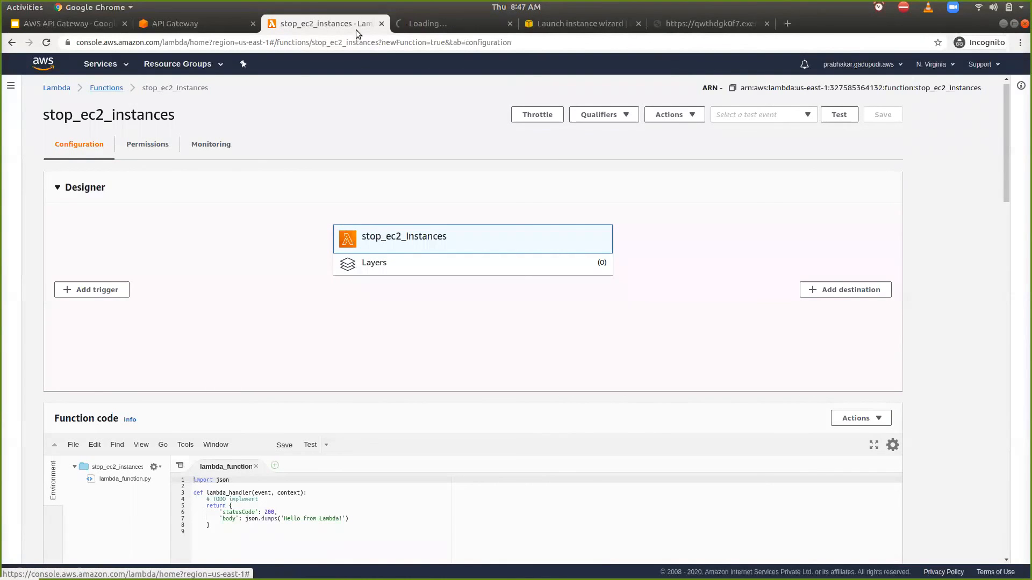
left_click(402, 25)
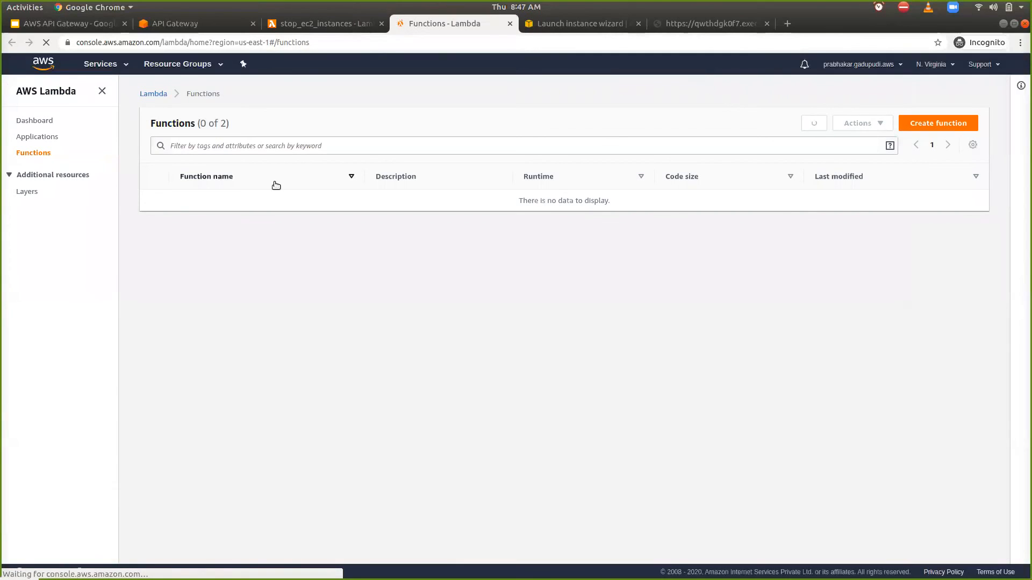
left_click(226, 223)
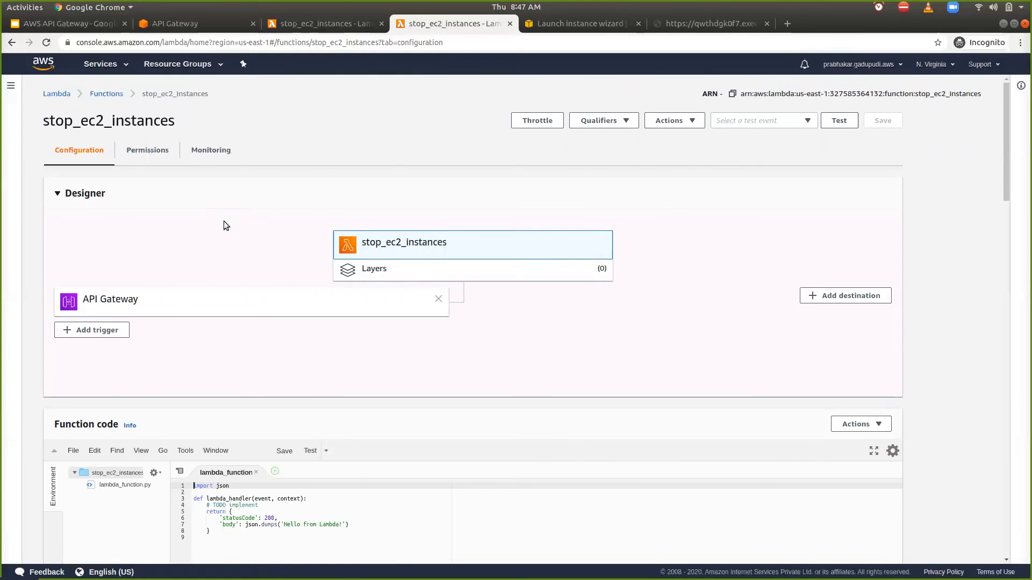
- Enlarge the code text in the stop_ec2_instances function's code editor
scroll(224, 225, "down", 5)
left_click(261, 261)
key("ctrl+equal")
key("ctrl+equal")
key("ctrl+equal")
key("ctrl+equal")
key("ctrl+equal")
key("ctrl+equal")
key("ctrl+equal")
key("ctrl+equal")
key("ctrl+equal")
key("ctrl+equal")
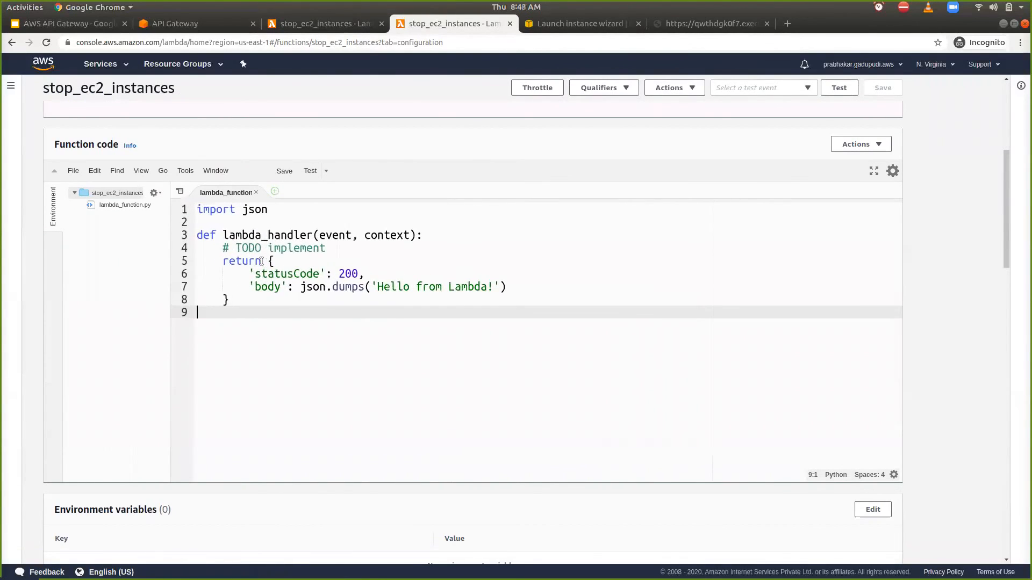
- Add the line import boto3 below import json, followed by blank lines before the handler
left_click(282, 215)
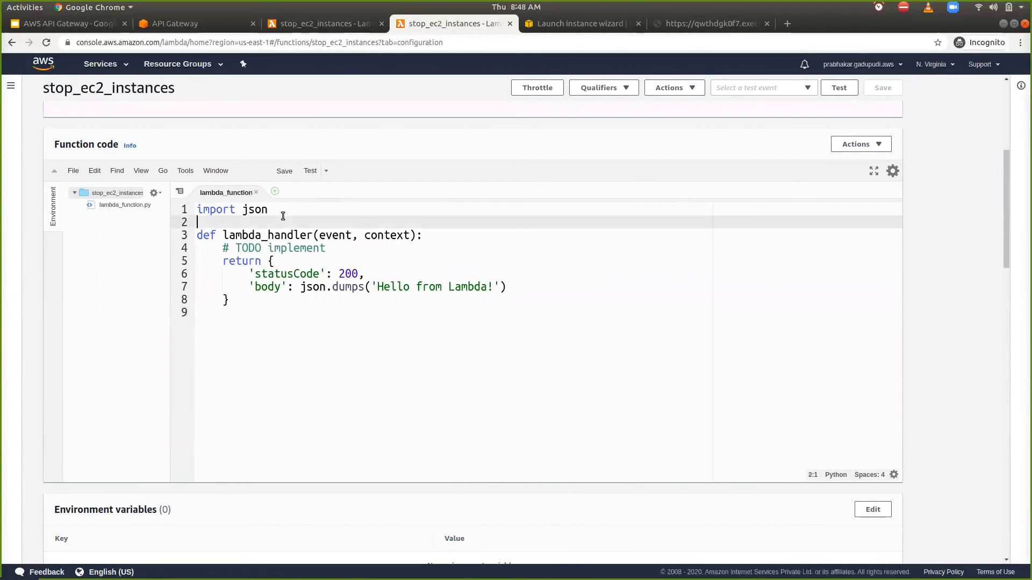
type("impo")
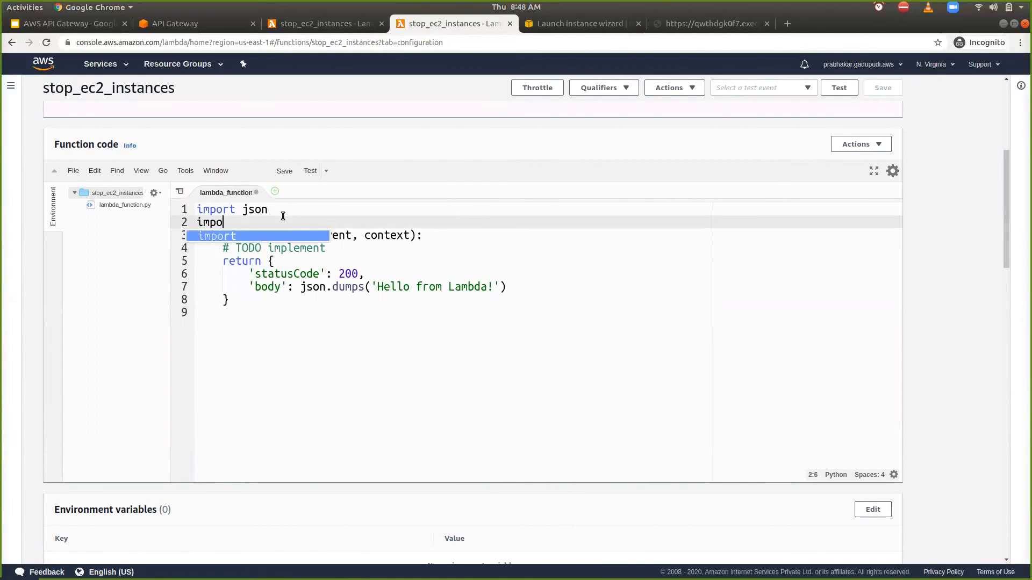
type("rt boto3")
key("Return")
key("Return")
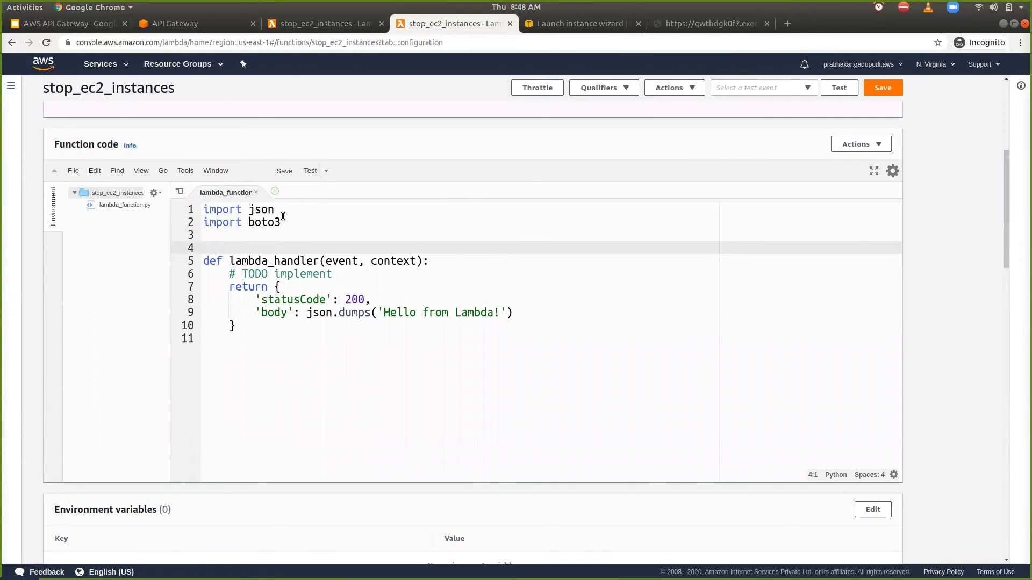
- Replace the TODO comment in lambda_handler with ec2 = boto3.client('ec2') and add an empty line after it
left_click(351, 271)
key("shift+Home")
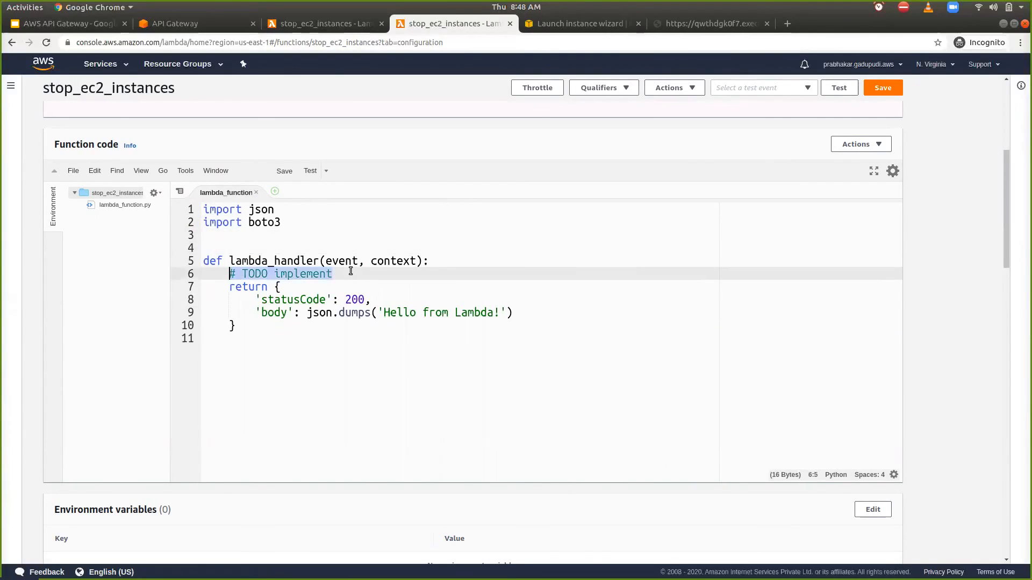
type("ec2 =")
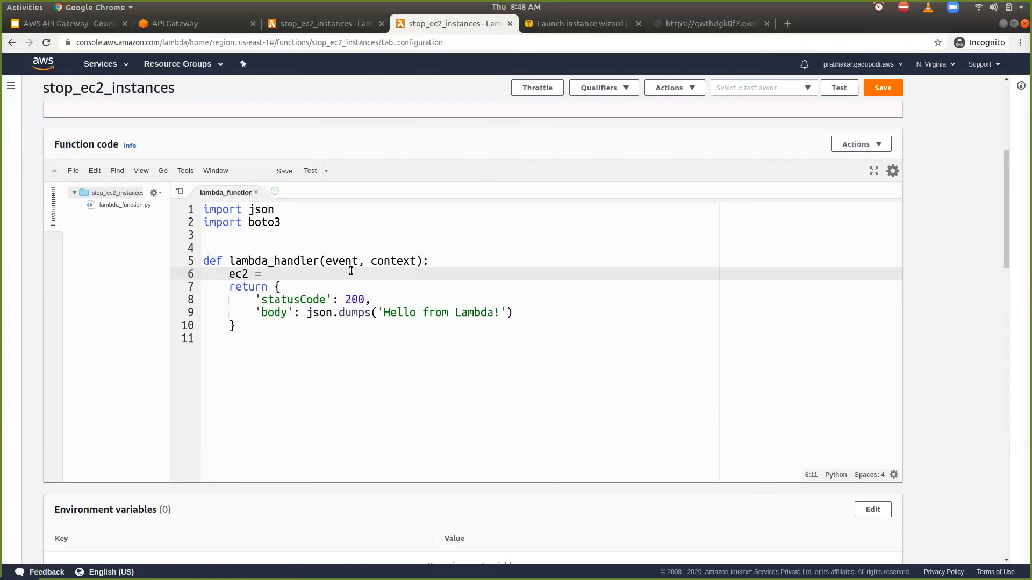
type("boto3.client(")
type("'ec2')")
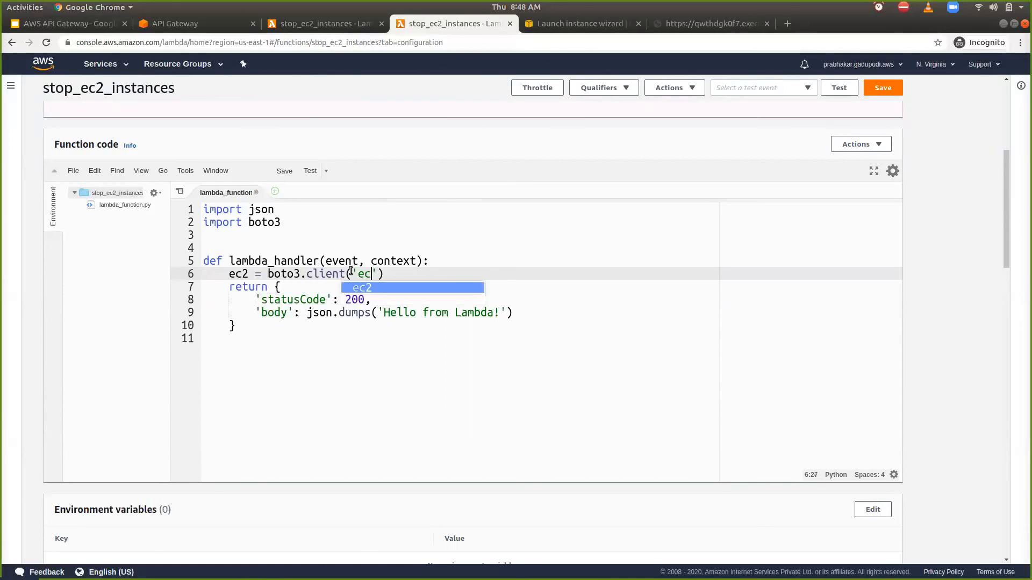
key("Return")
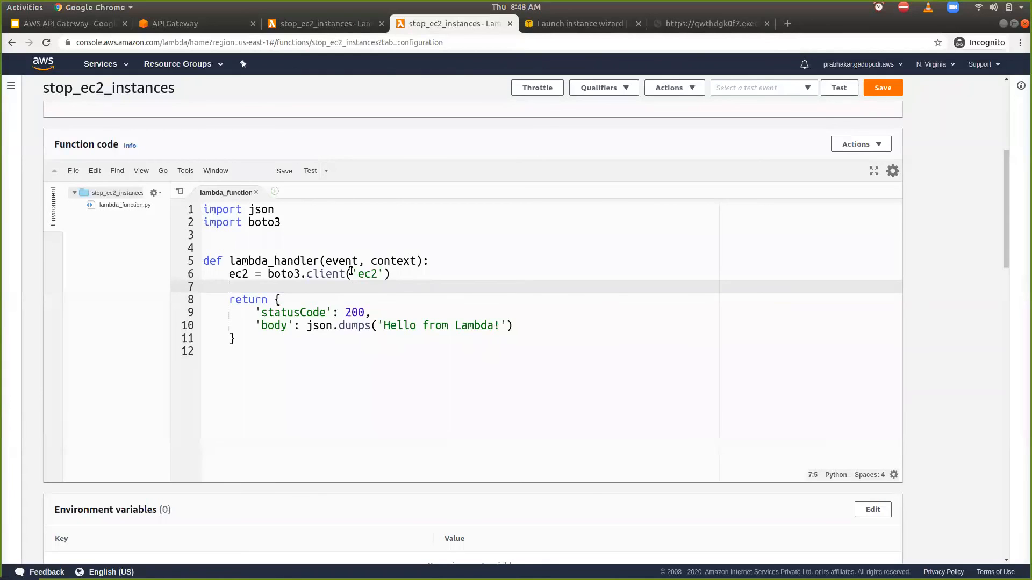
- Add the argument region_name = 'us-east-1' to the boto3.client call and check the region code in the console's region list
key("Up")
key("End")
type(", region")
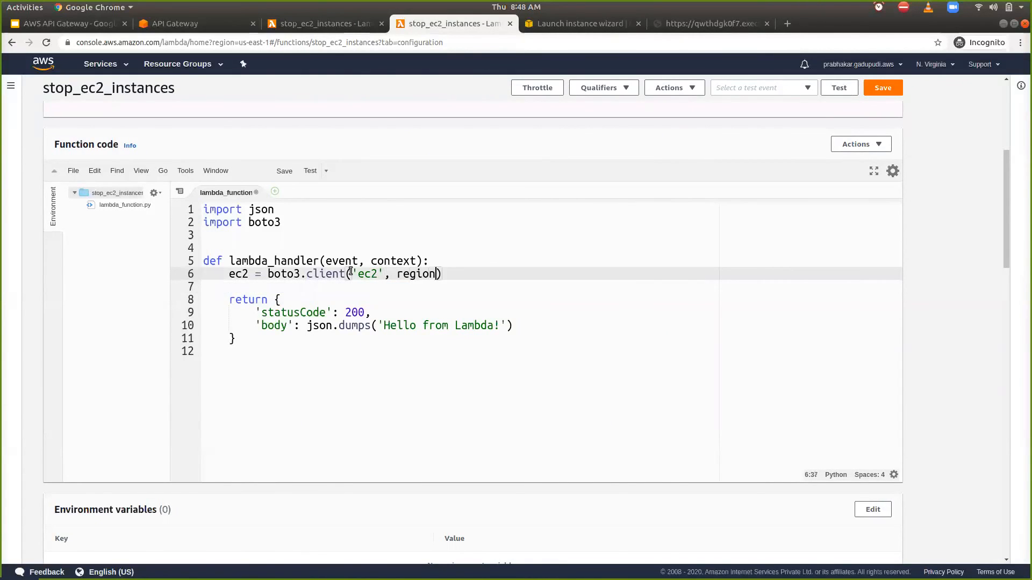
type("_name = 'us-east-1")
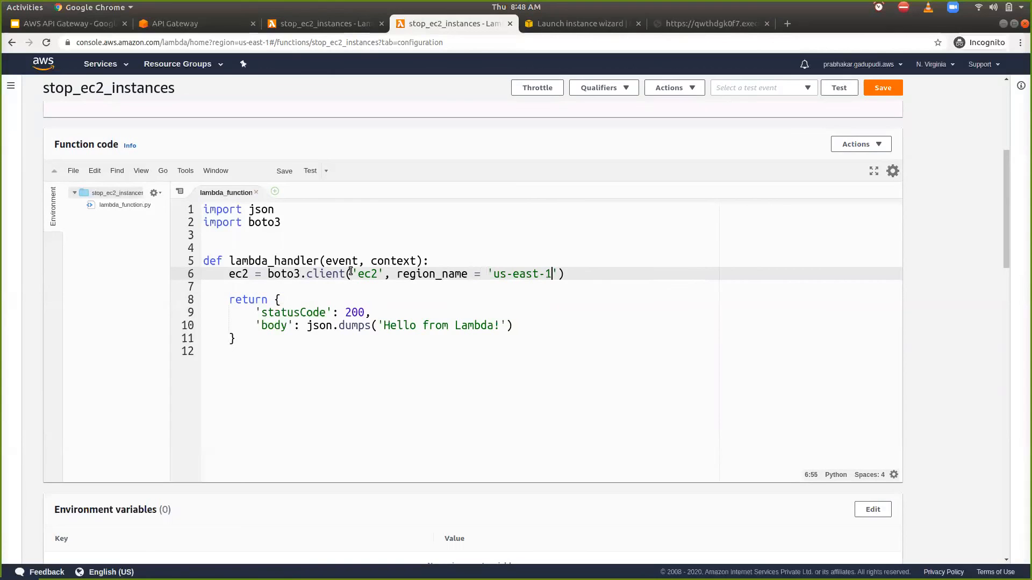
left_click(919, 63)
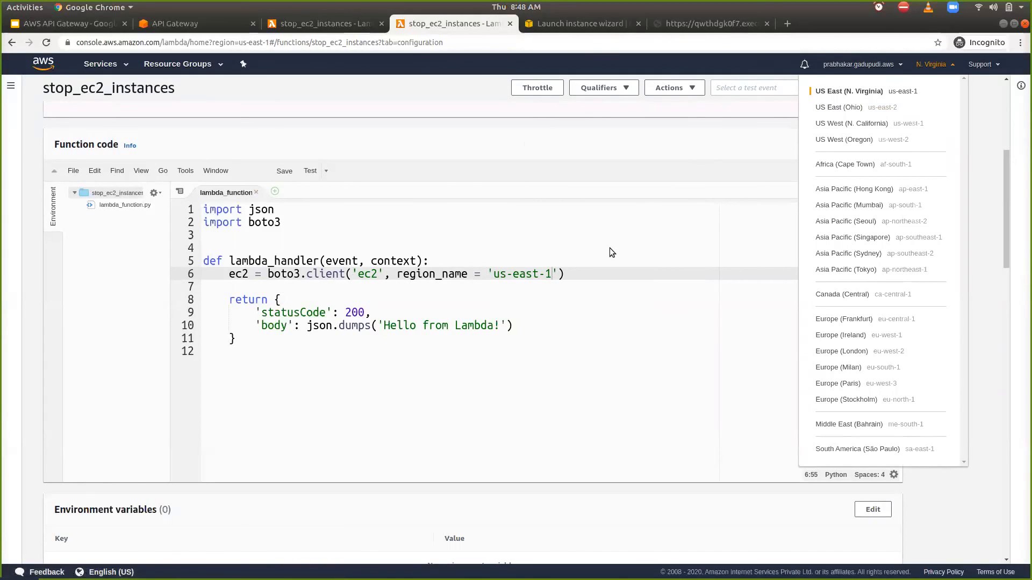
left_click(572, 278)
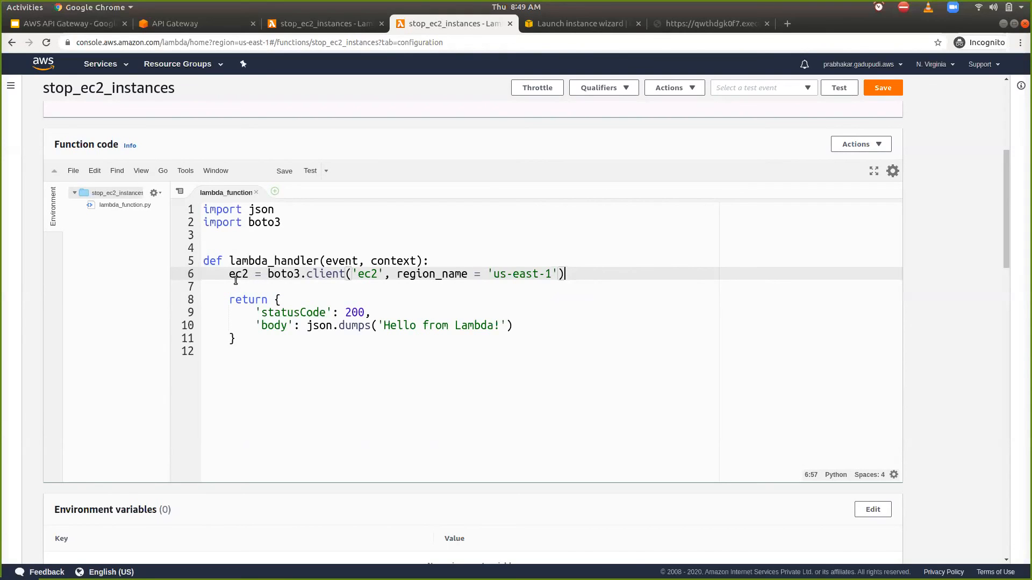
- Draft a sample JSON payload containing "action": "stop_all", on the blank lines above lambda_handler
double_click(235, 280)
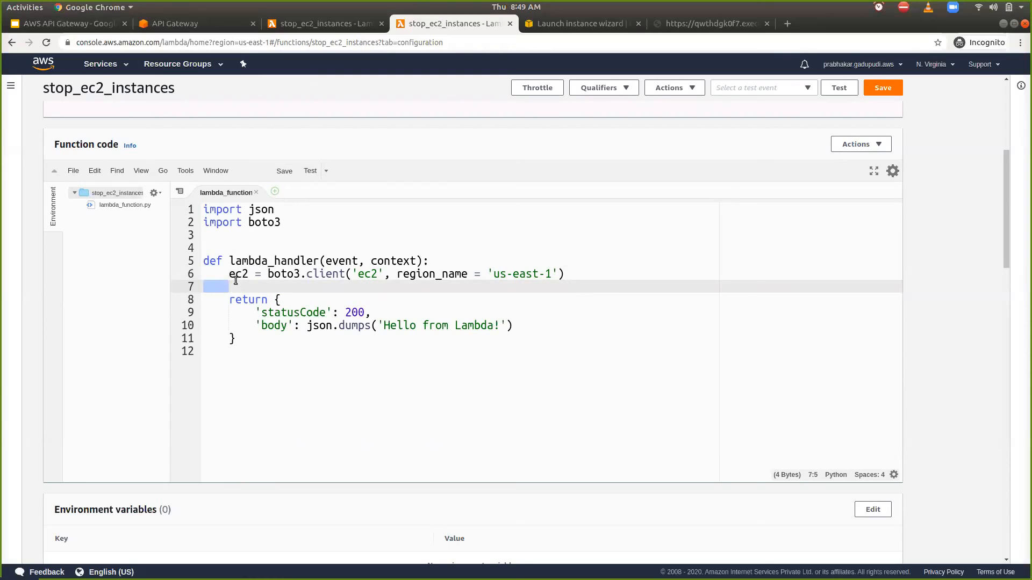
left_click(263, 245)
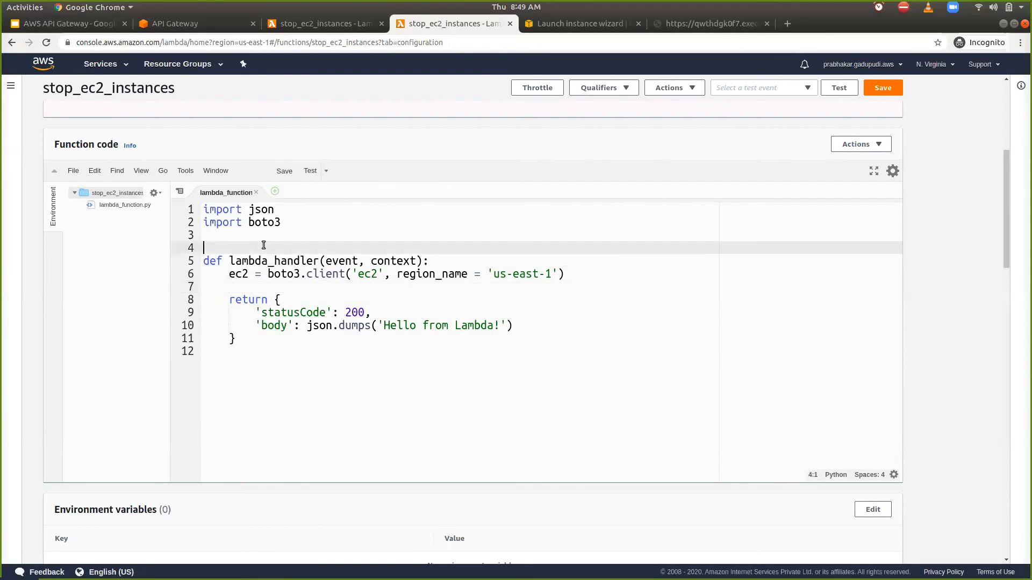
type("{")
key("Return")
key("Return")
key("Return")
type("\"action")
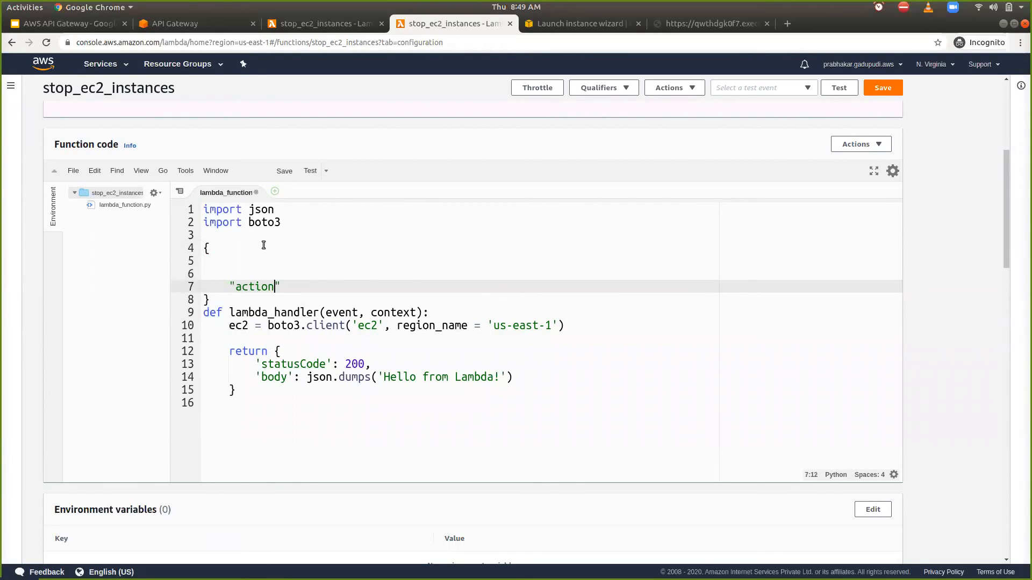
type("\";")
key("BackSpace")
type(": \"stop_all\",")
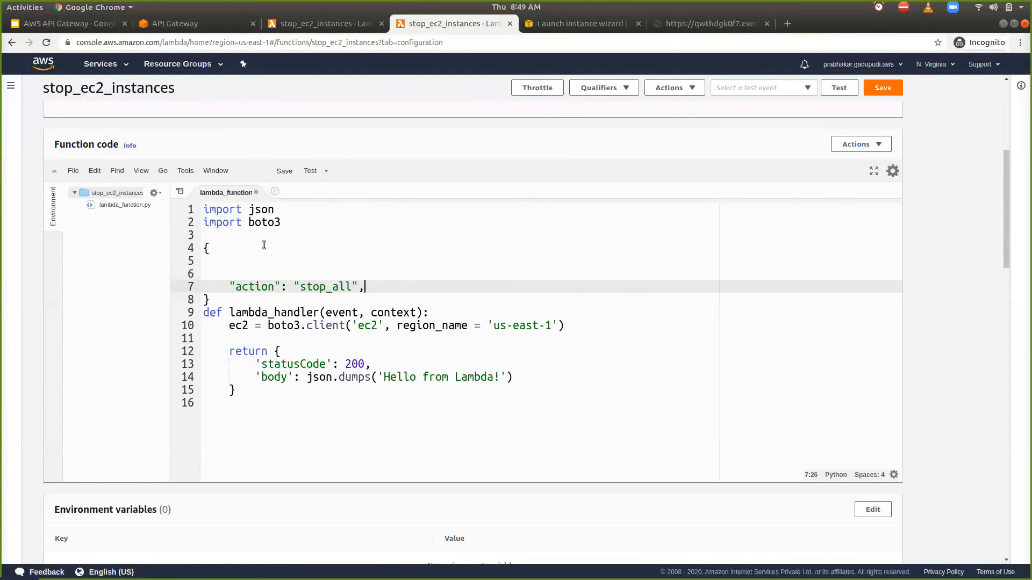
key("Return")
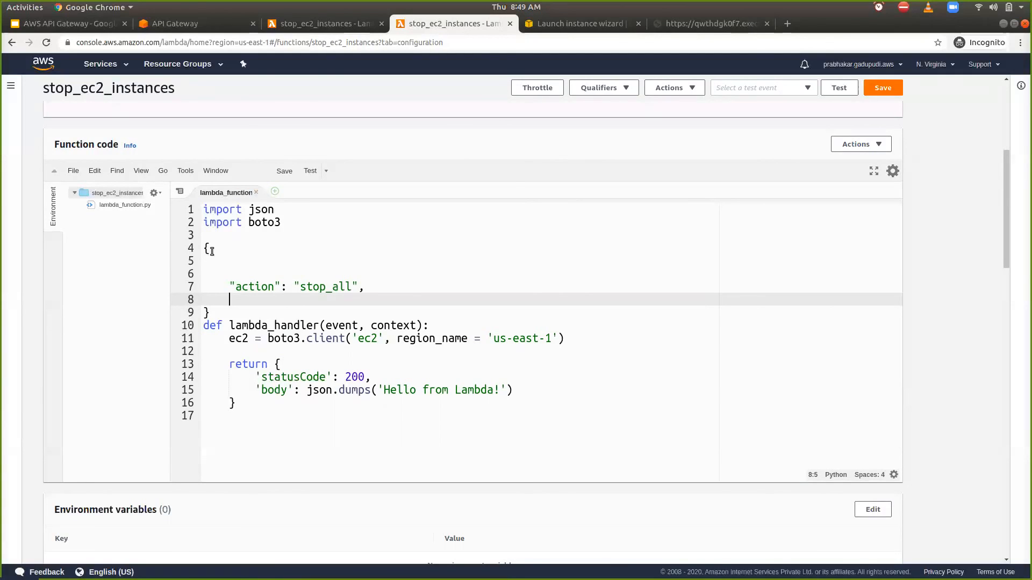
- Change the sample payload's action value to "stop" and start an ids entry on the line below it
left_click(354, 289)
key("BackSpace")
key("BackSpace")
key("BackSpace")
key("BackSpace")
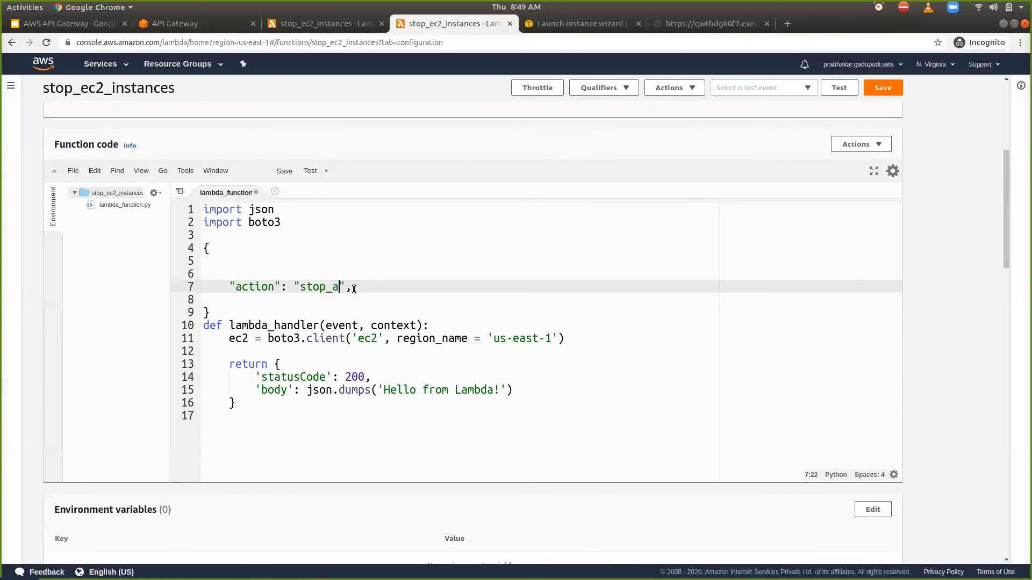
key("Down")
type("i")
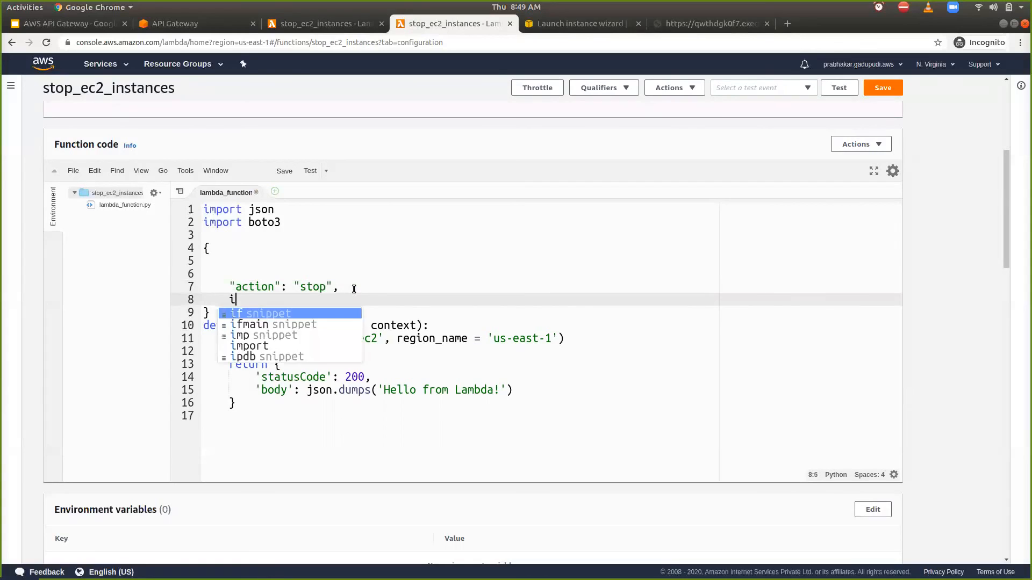
type("ds = :")
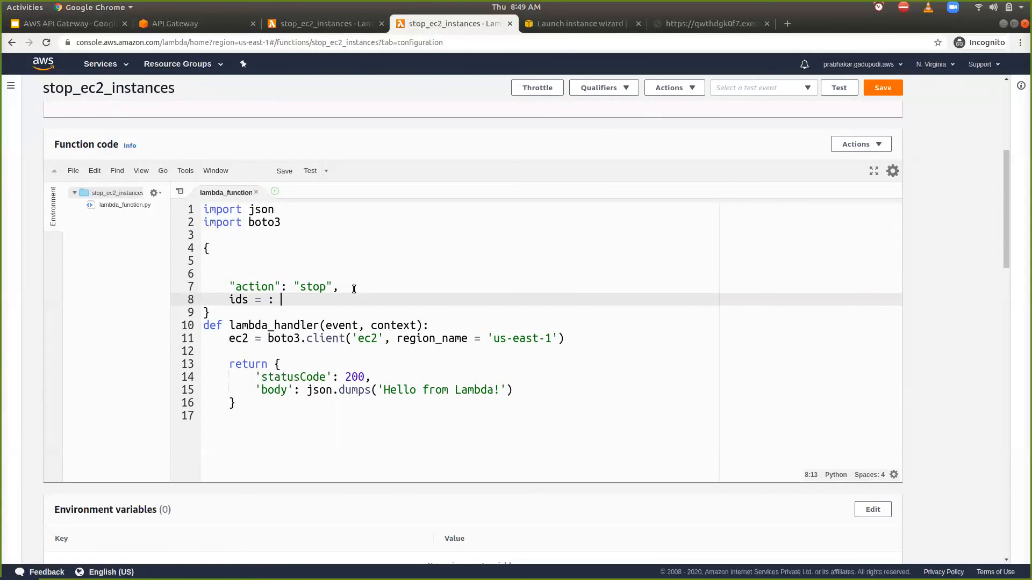
- Delete the whole sample payload block above lambda_handler
left_click_drag(301, 299, 228, 288)
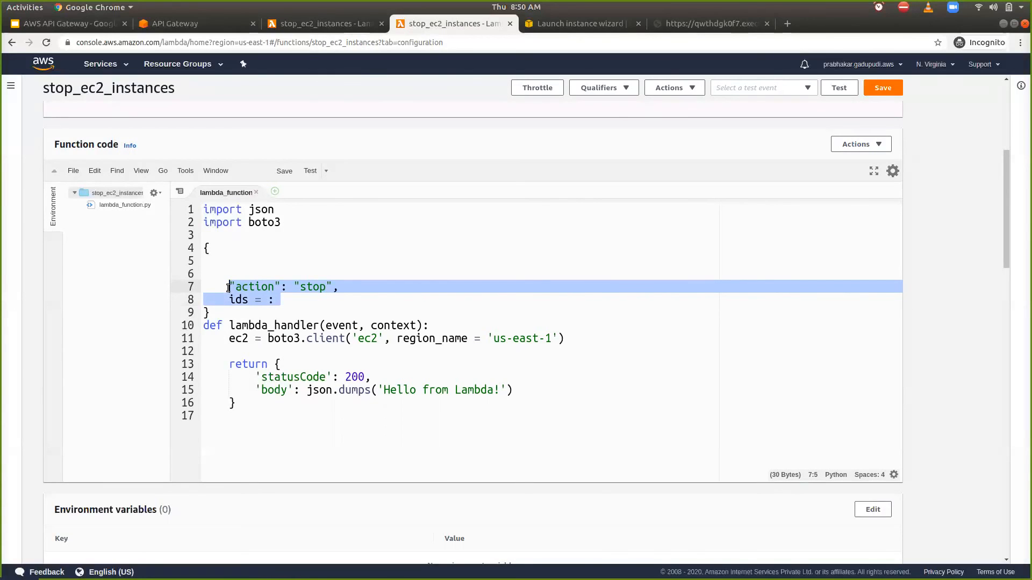
left_click(222, 309)
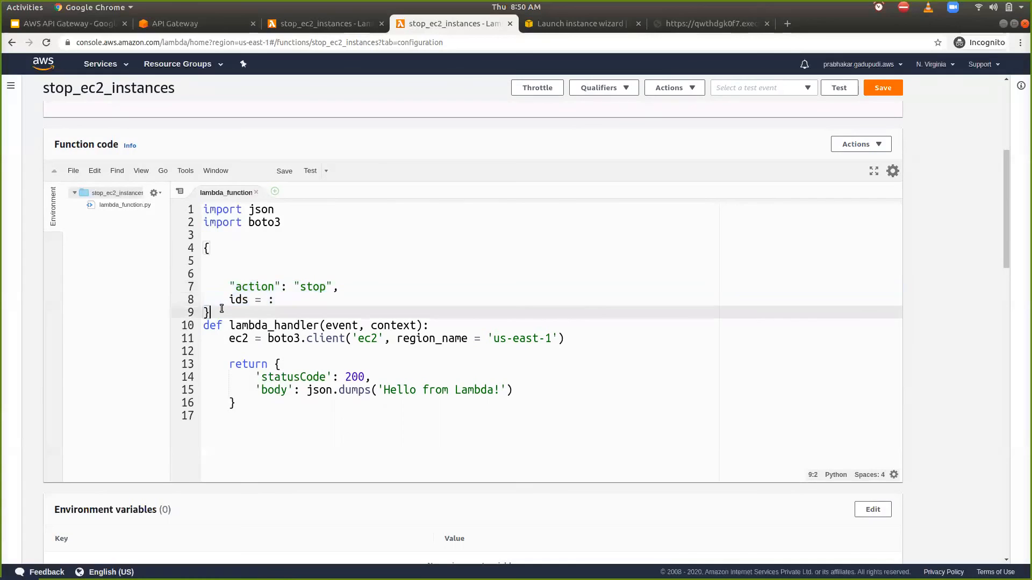
key("shift+Up")
key("shift+Up")
key("shift+Up")
key("shift+Up")
key("shift+Up")
key("shift+Home")
key("BackSpace")
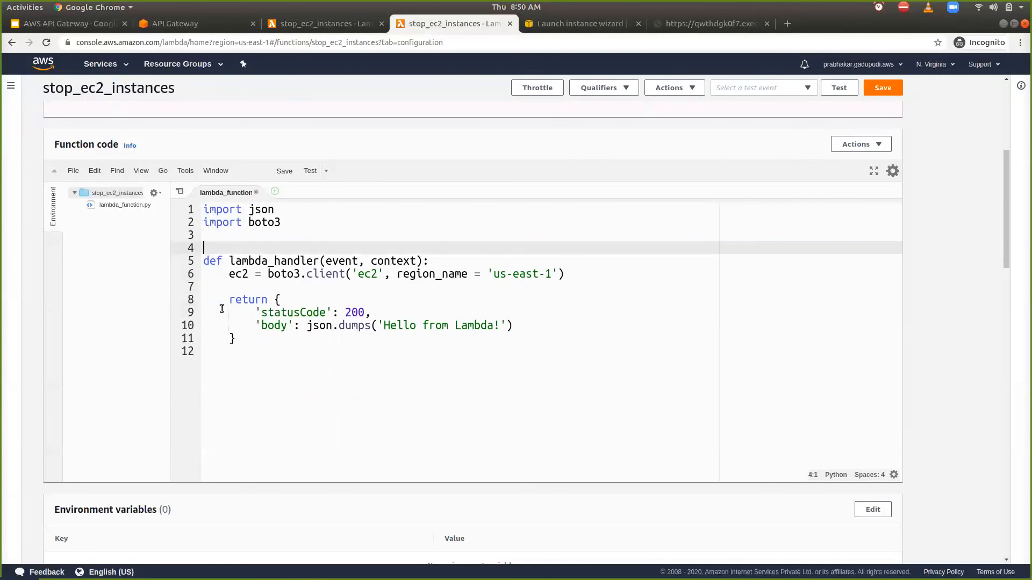
- Add the condition if event["action"] == "stop": below the boto3.client line in lambda_handler
left_click(330, 289)
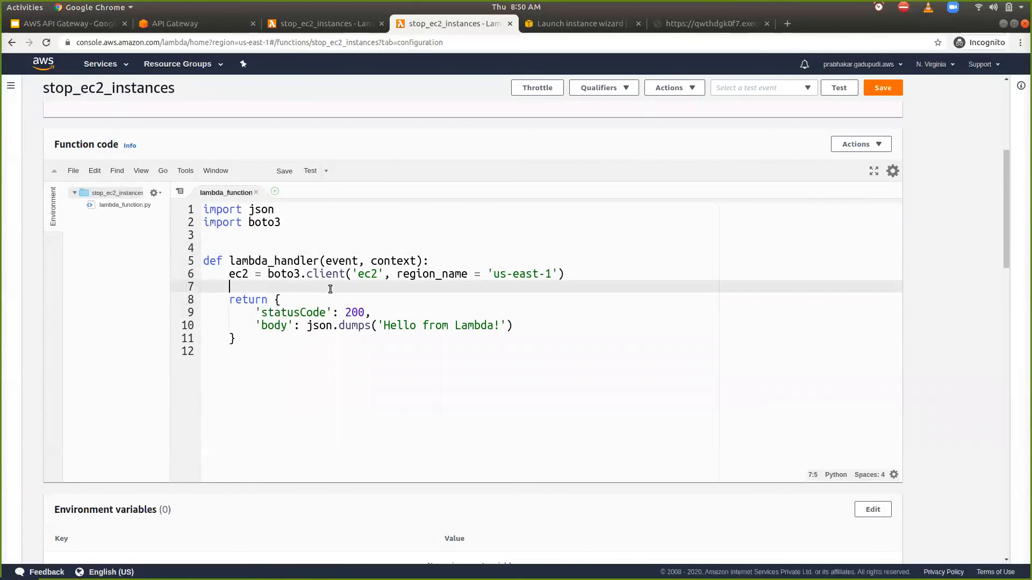
type("of")
key("BackSpace")
key("BackSpace")
key("BackSpace")
type("if eve")
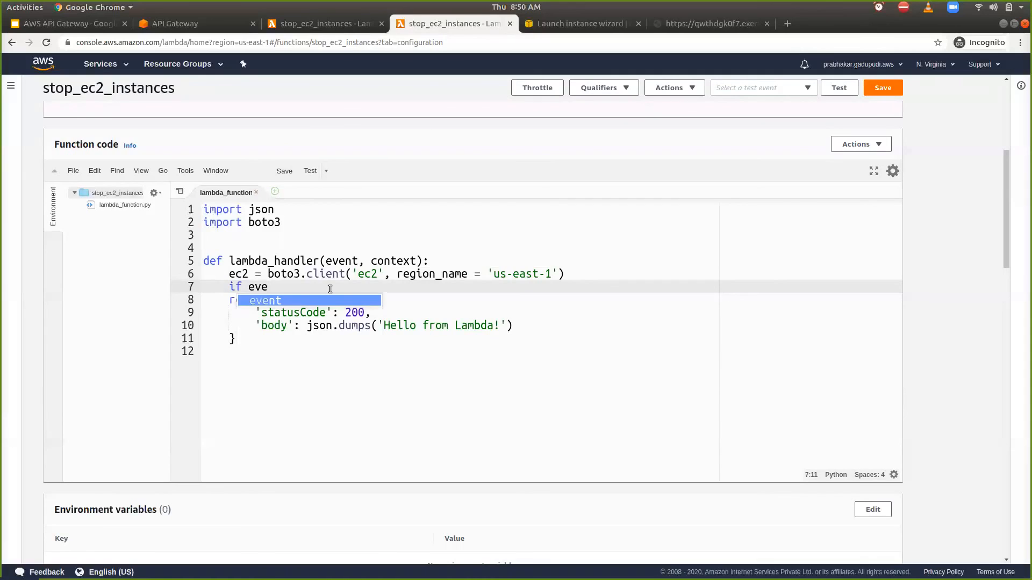
type("nt[\"action\"]")
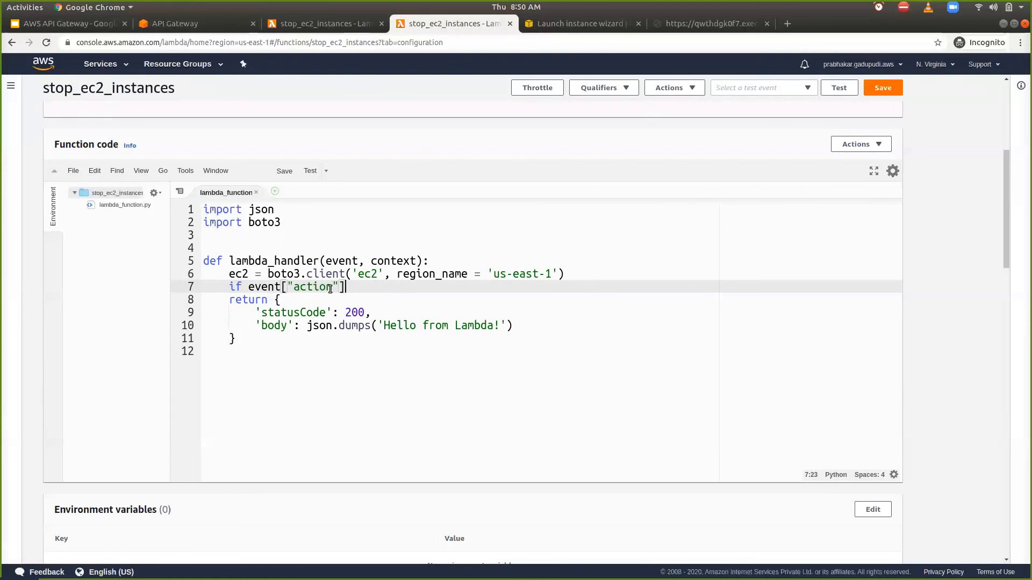
type(" == \"stop\":")
key("Return")
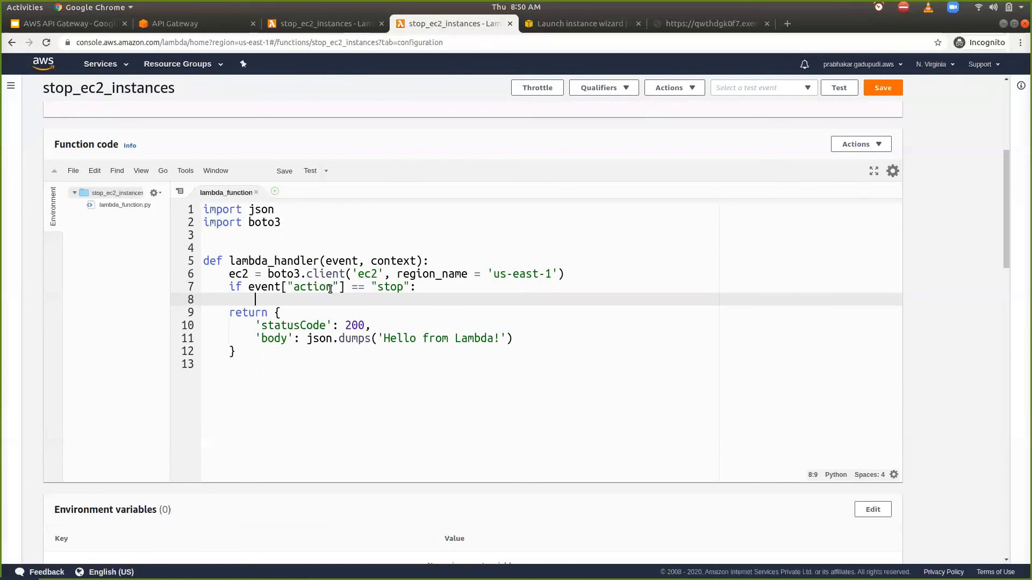
- Inside the stop condition, assign ids = event["ids"] and add a nested if ids: check
type("ids = event[\"ids")
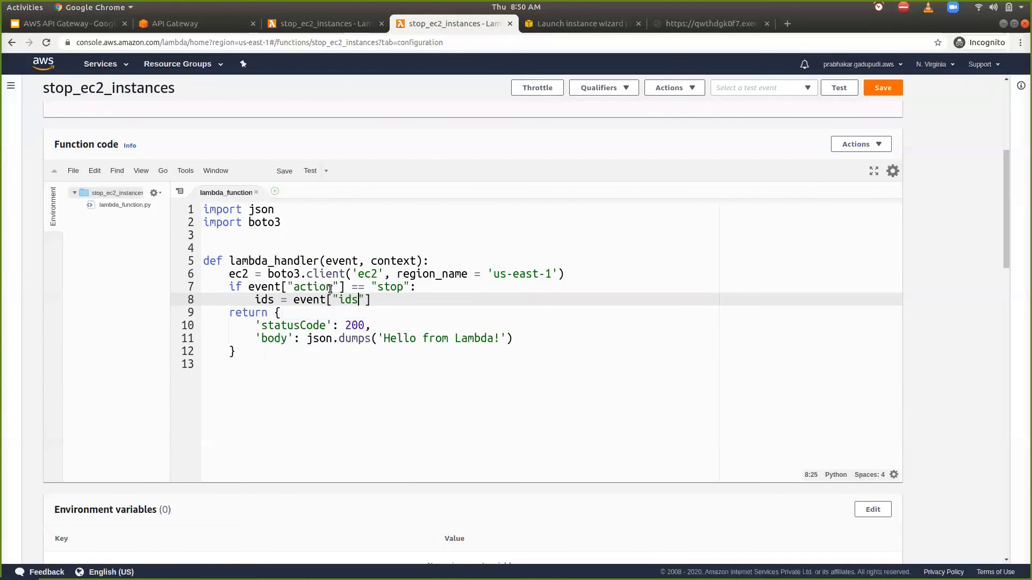
key("Right")
key("Return")
type("if ids:")
key("Return")
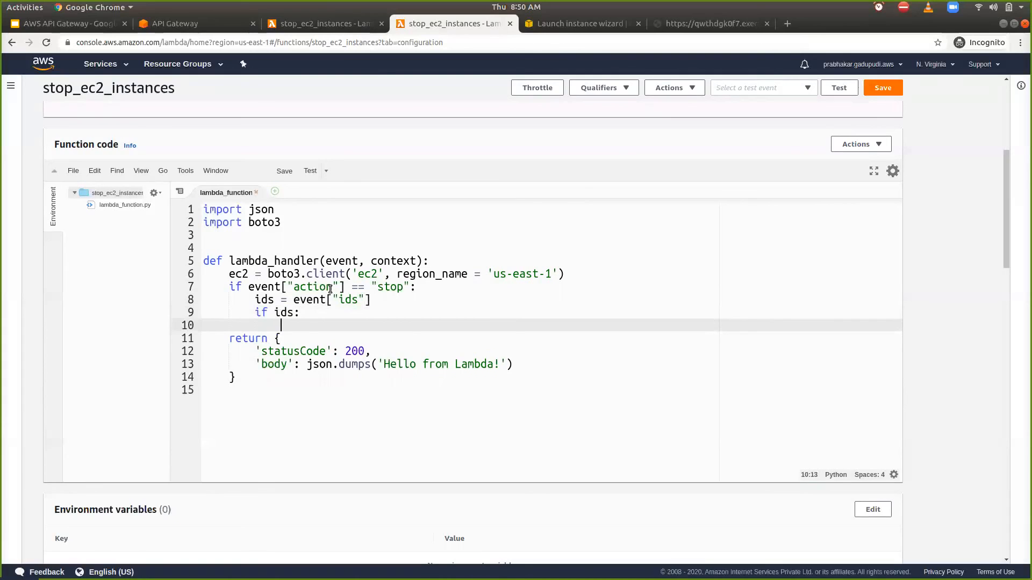
- Call ec2.stop_instances(instanceIds=ids) inside the if ids: block and save the function
type("ec2.s")
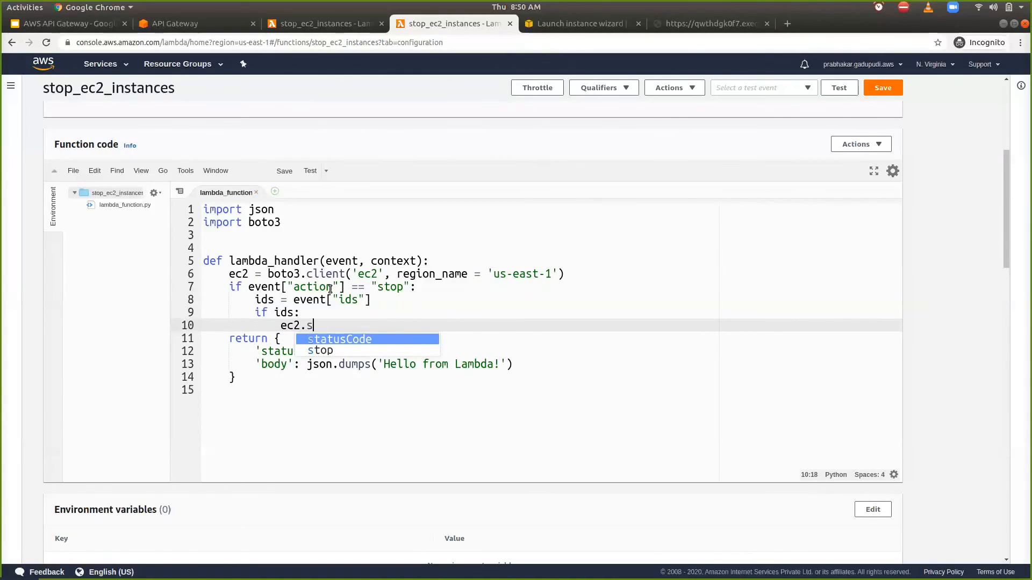
type("top_")
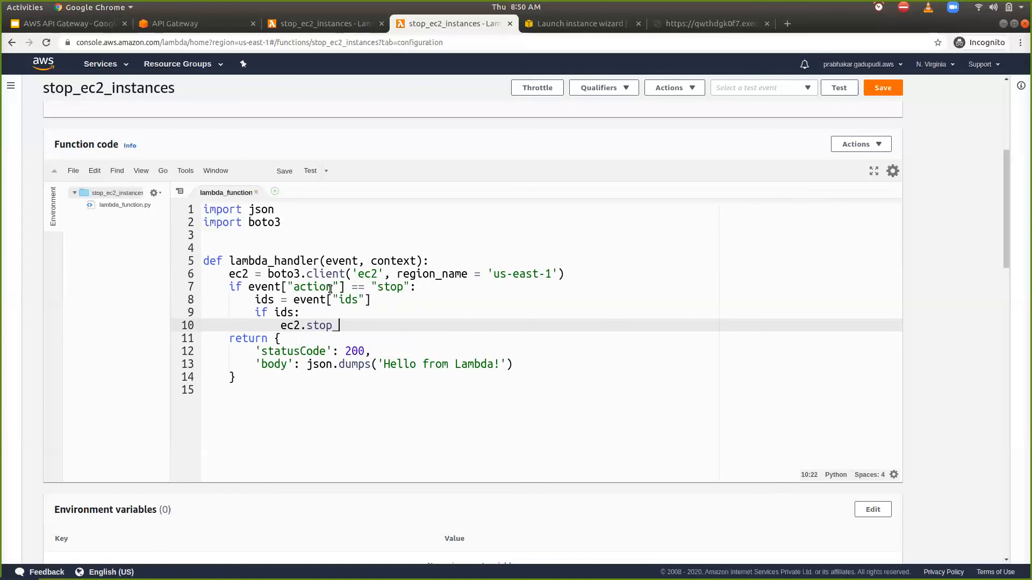
type("instances(")
type("instance")
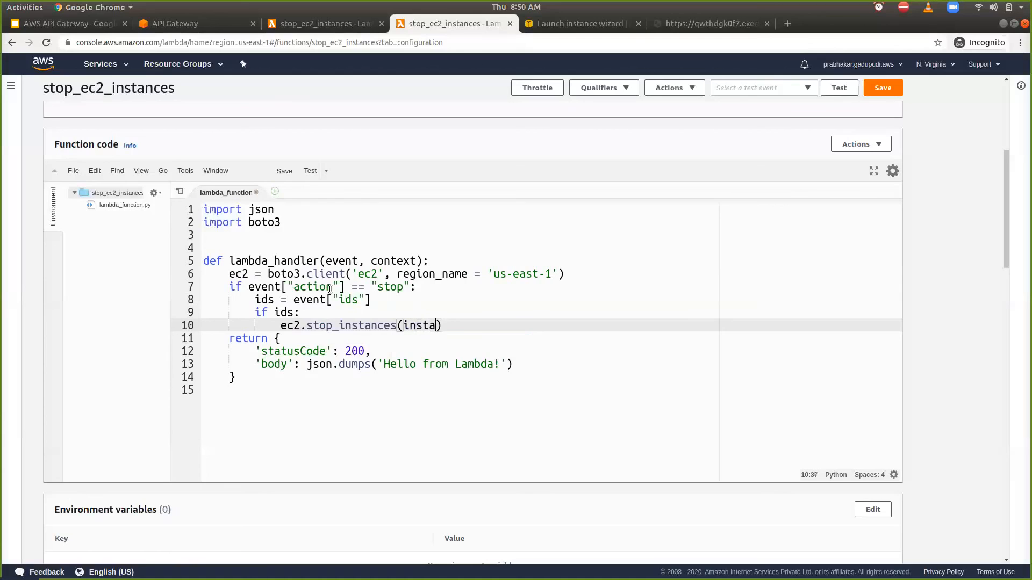
type("Ids =")
key("BackSpace")
key("BackSpace")
key("BackSpace")
type("=ids")
key("Right")
key("Left")
key("Return")
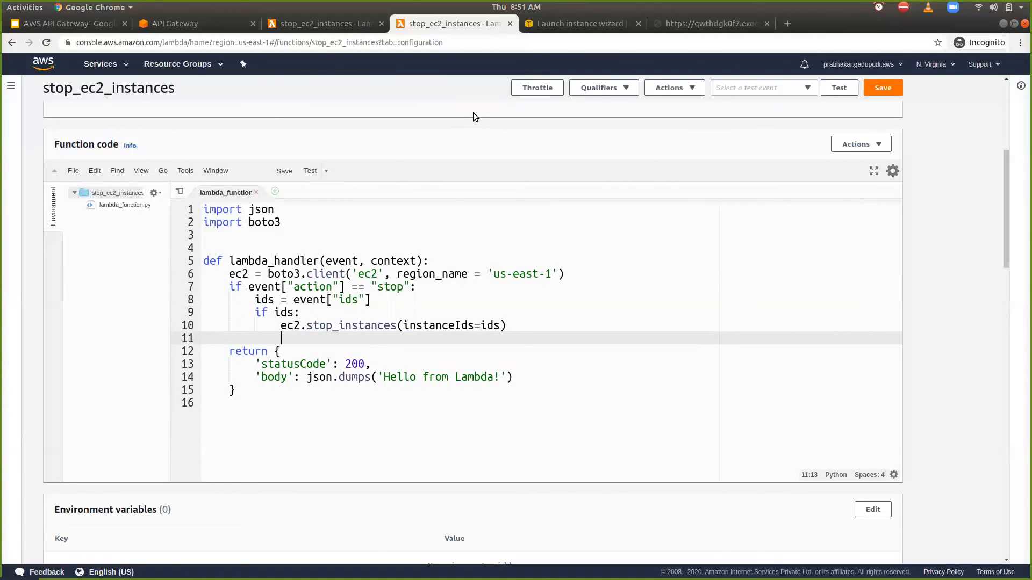
left_click(886, 88)
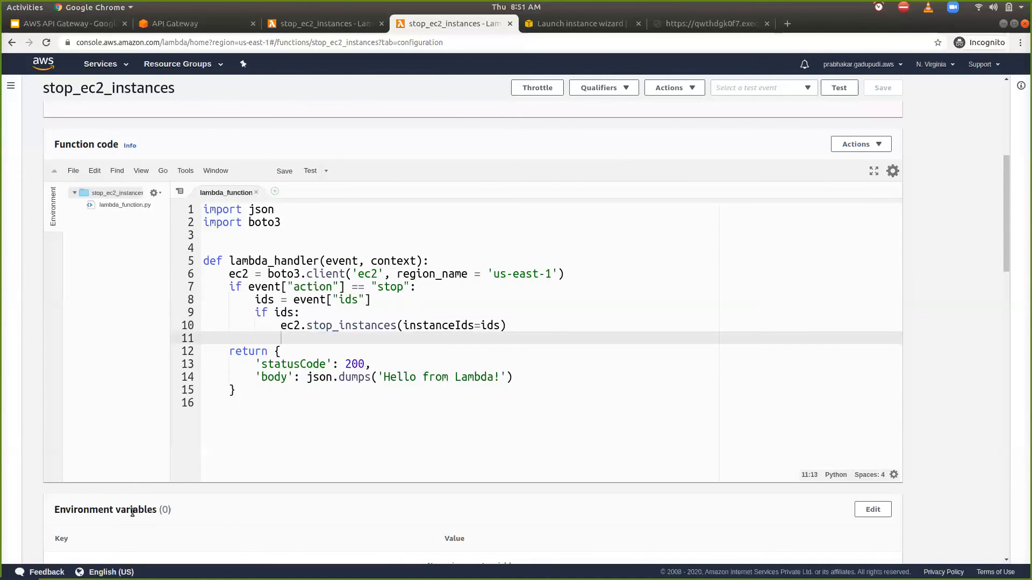
- Set the function's timeout to 10 seconds in its basic settings and save the change
scroll(133, 512, "down", 10)
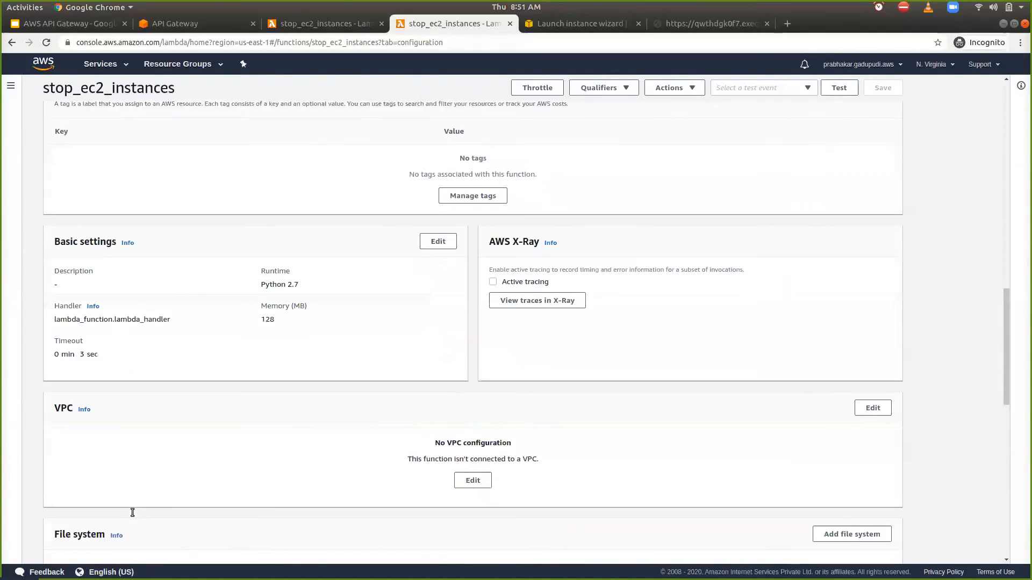
left_click(438, 240)
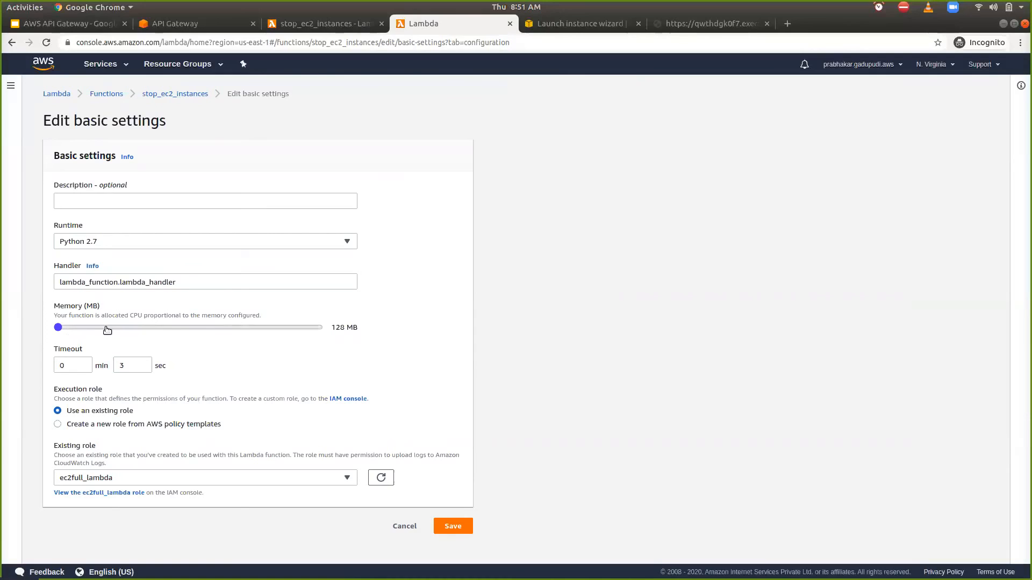
left_click(137, 371)
key("BackSpace")
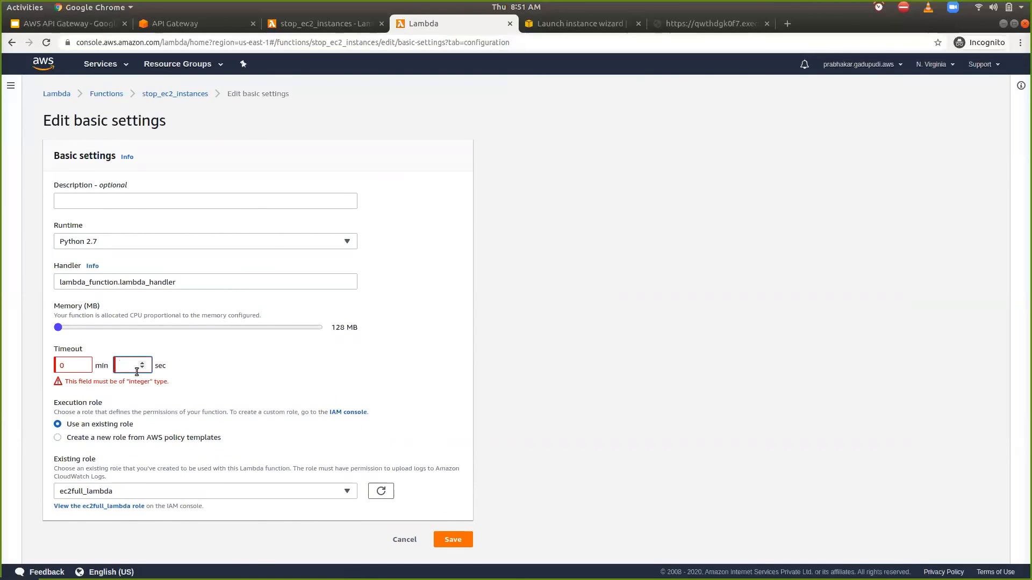
type("10")
left_click(462, 527)
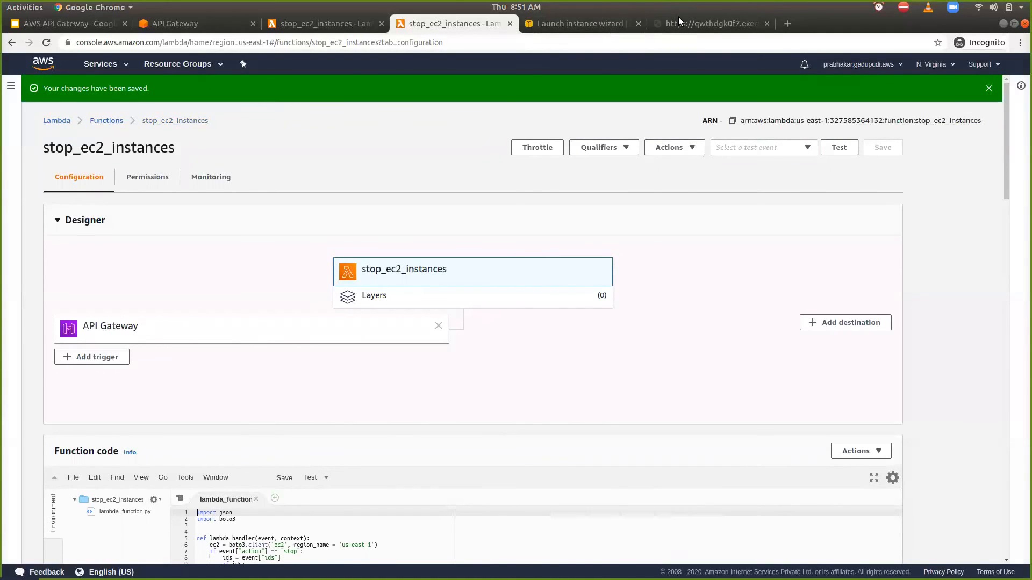
- Find and launch the Postman application
key("super")
type("post")
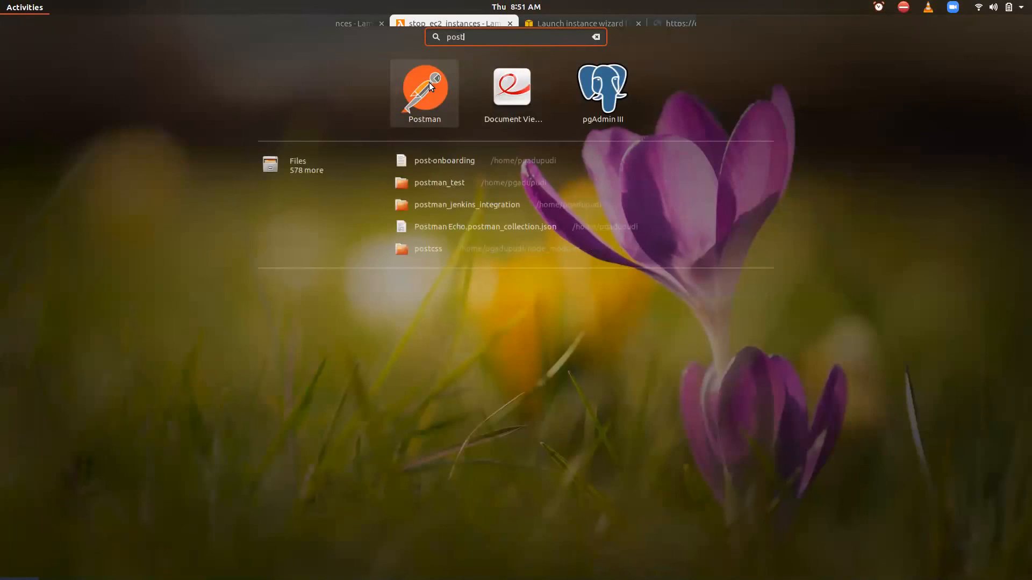
left_click(429, 82)
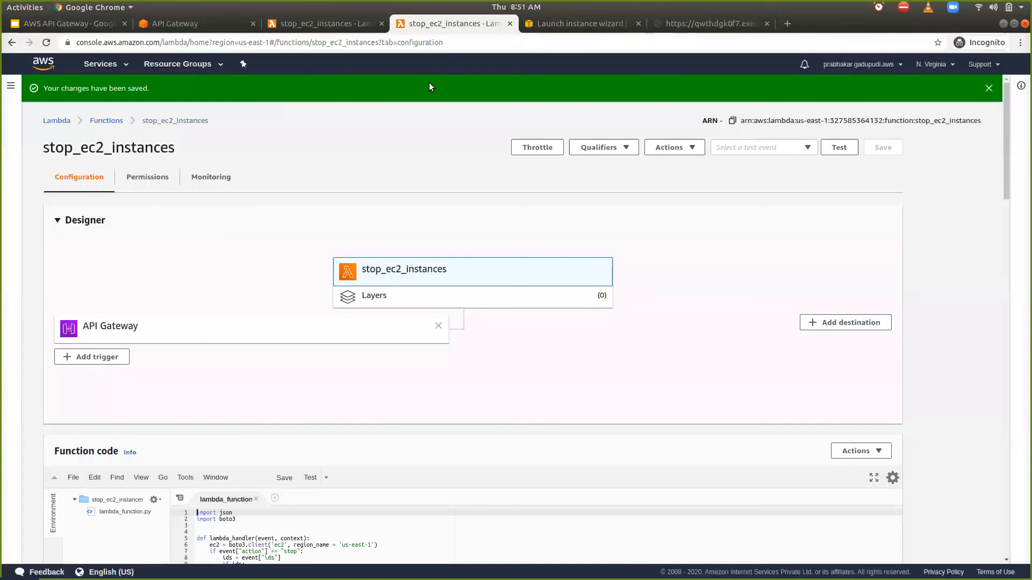
- Copy the invoke URL of the testing stage's /ec2 GET method in API Gateway and switch back to Postman
left_click(210, 25)
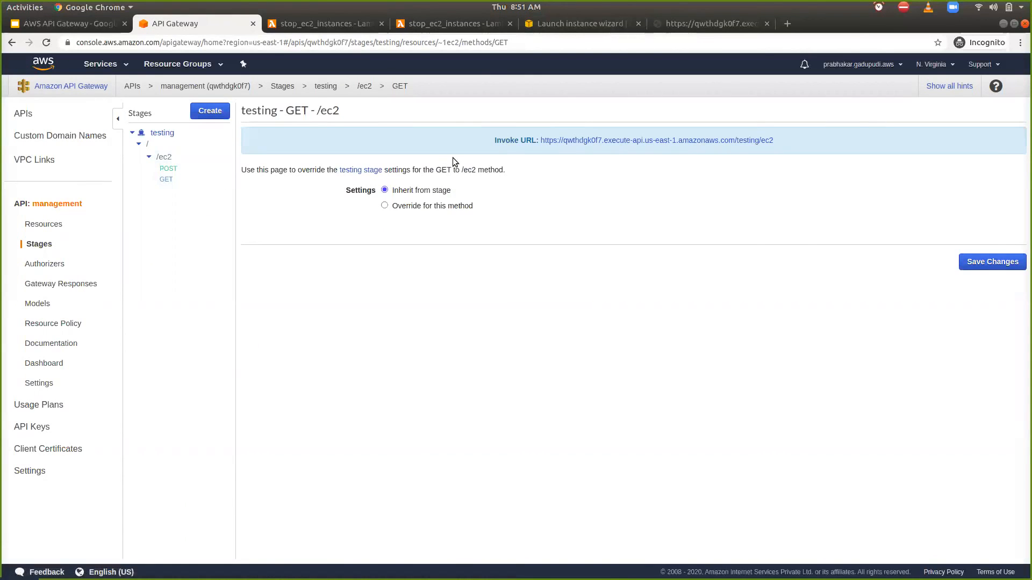
right_click(684, 142)
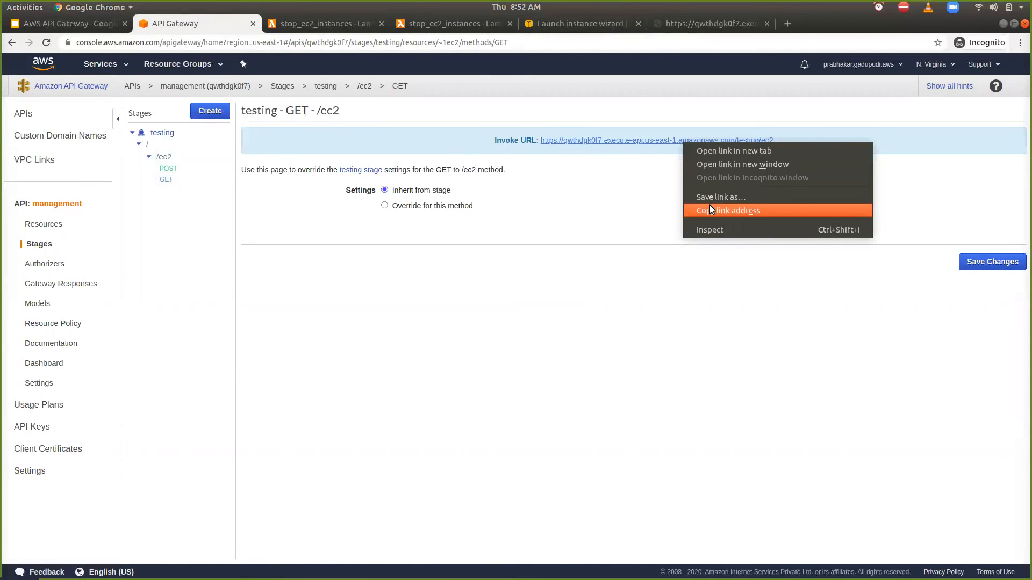
left_click(730, 210)
key("alt+Tab")
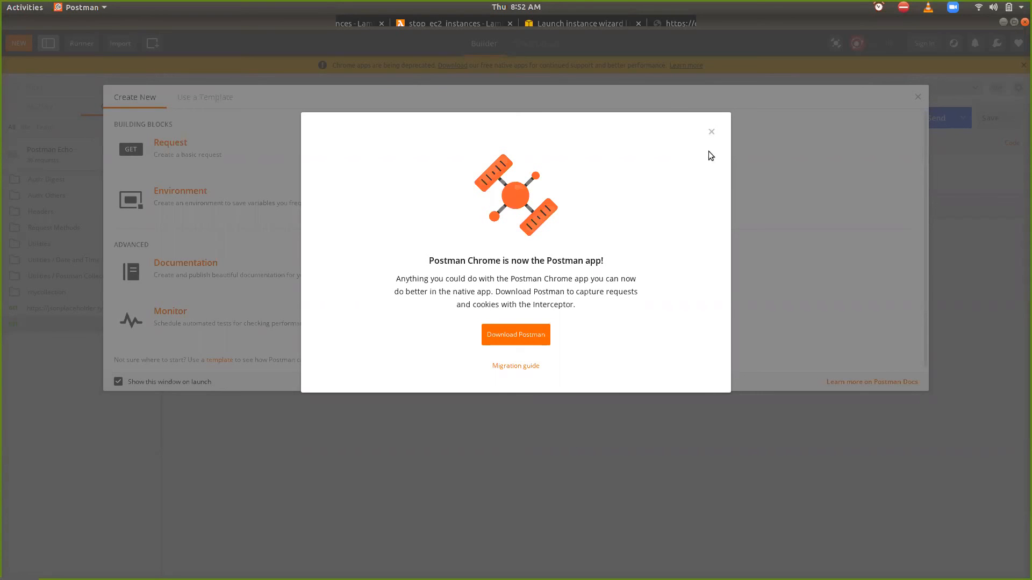
- Dismiss the app notice, create a basic request named smaple, and save it to the Postman Echo collection
left_click(715, 132)
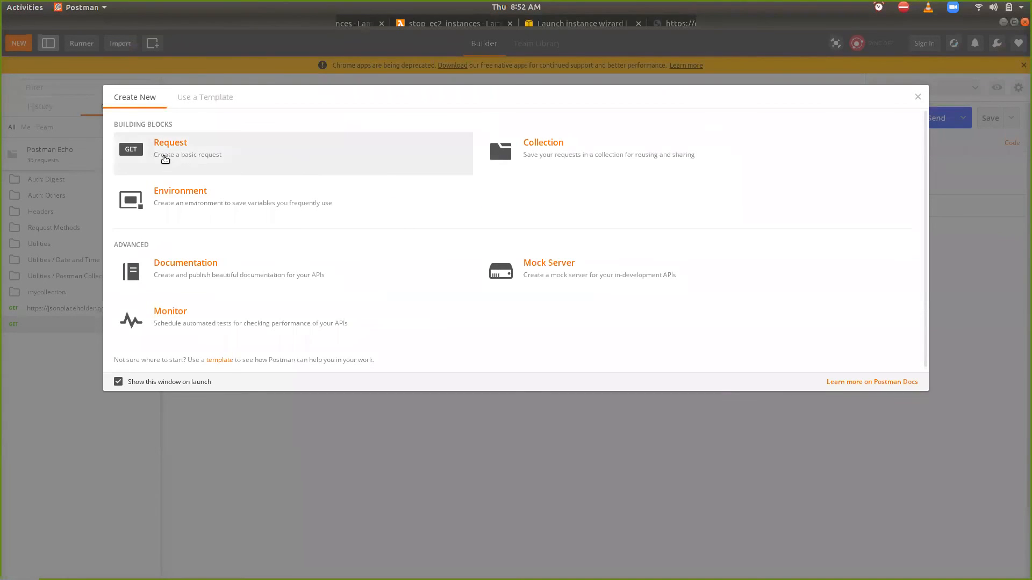
left_click(163, 156)
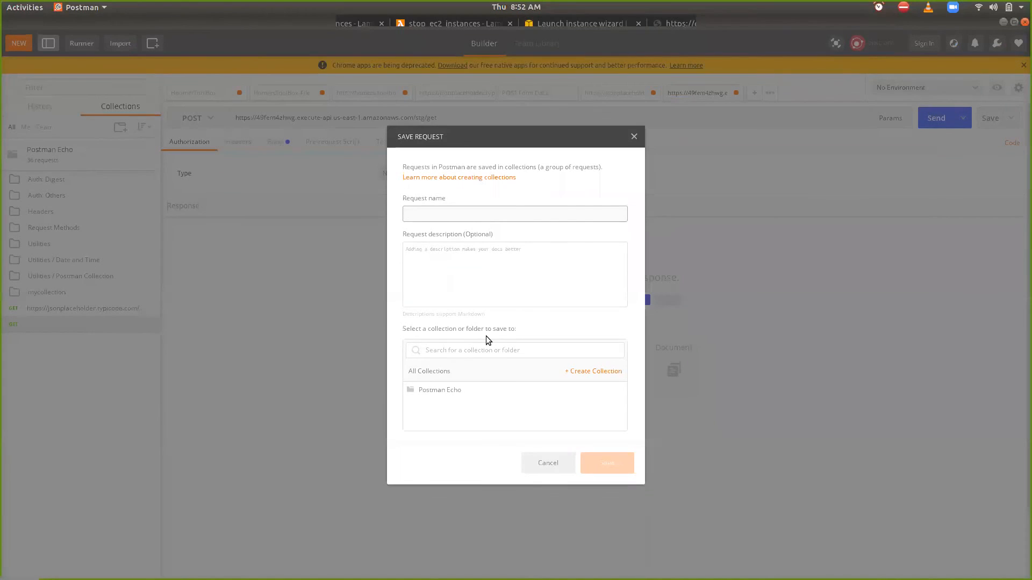
type("smaple")
left_click(455, 388)
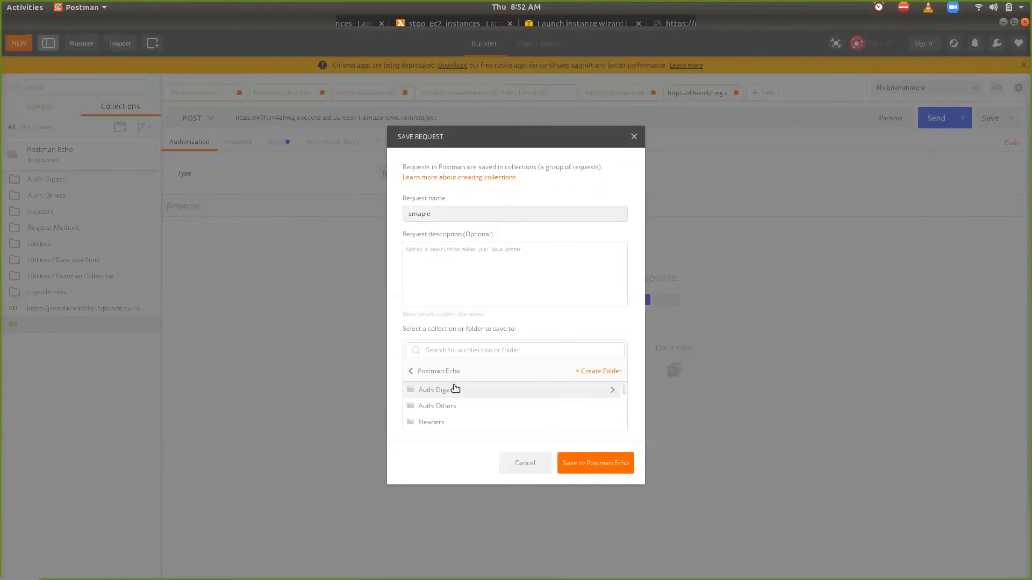
left_click(612, 463)
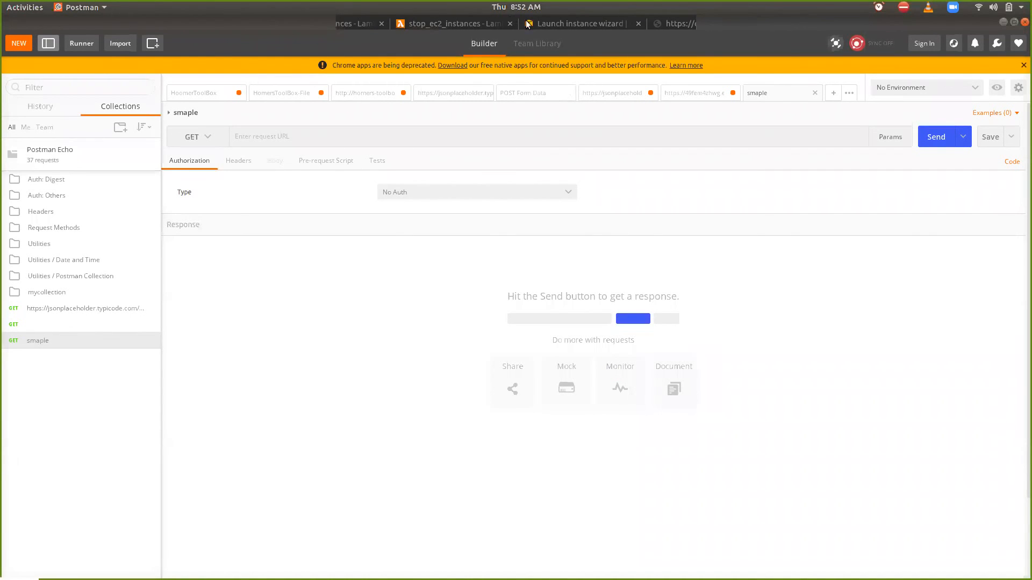
- Open a new request tab, enter the copied /ec2 invoke URL, and send it as a GET request
left_click(685, 92)
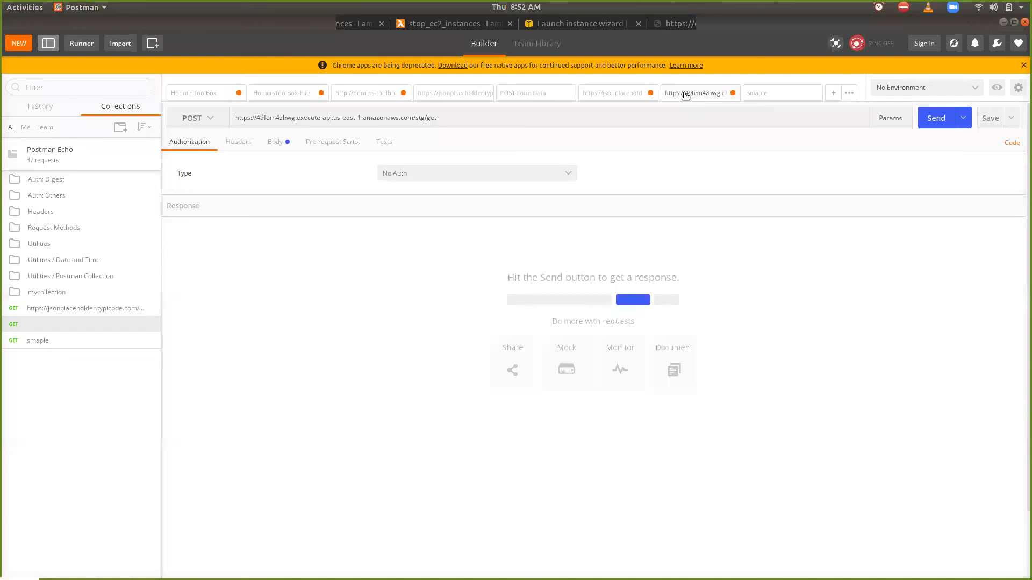
left_click(827, 94)
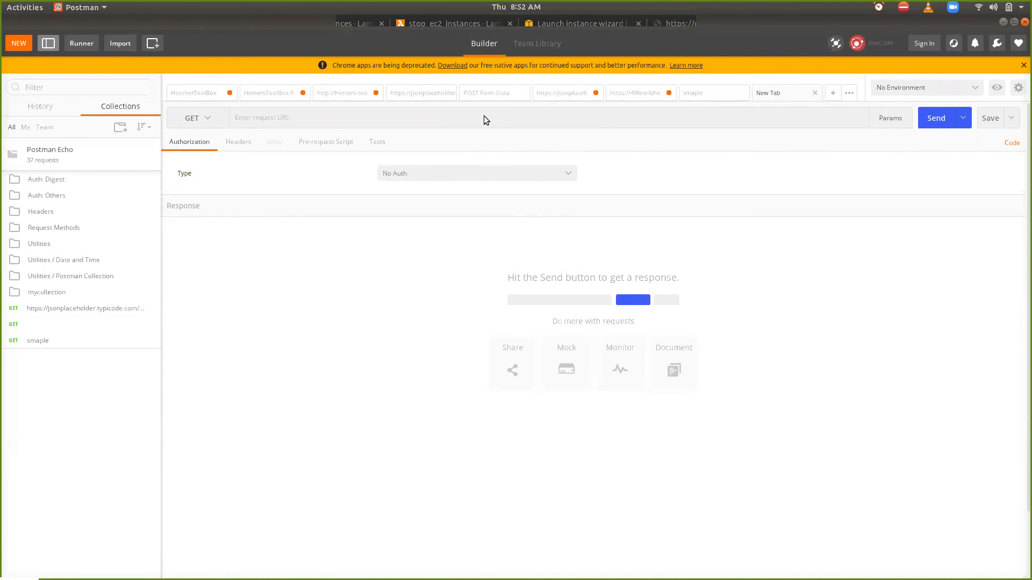
key("ctrl+v")
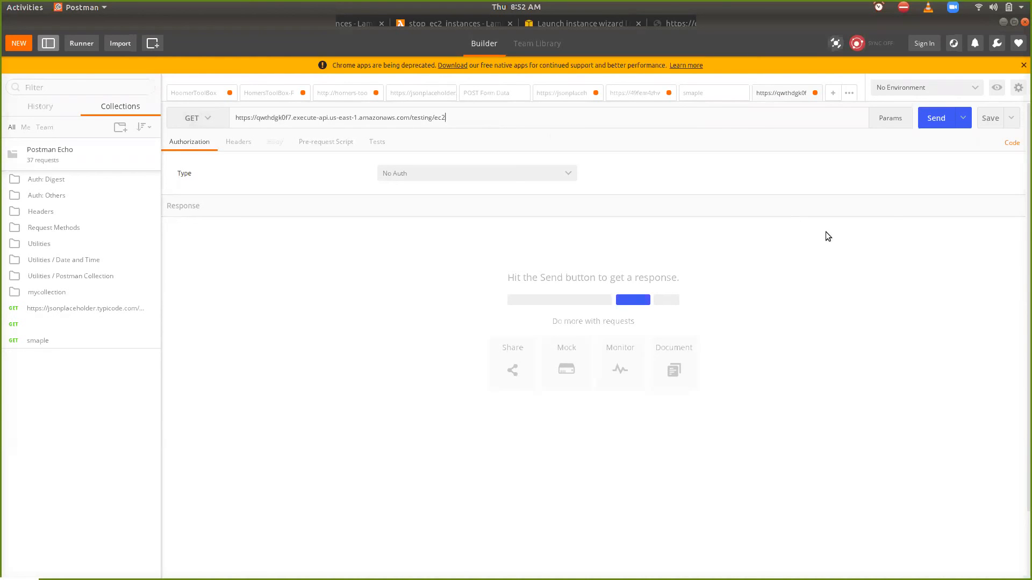
left_click(930, 117)
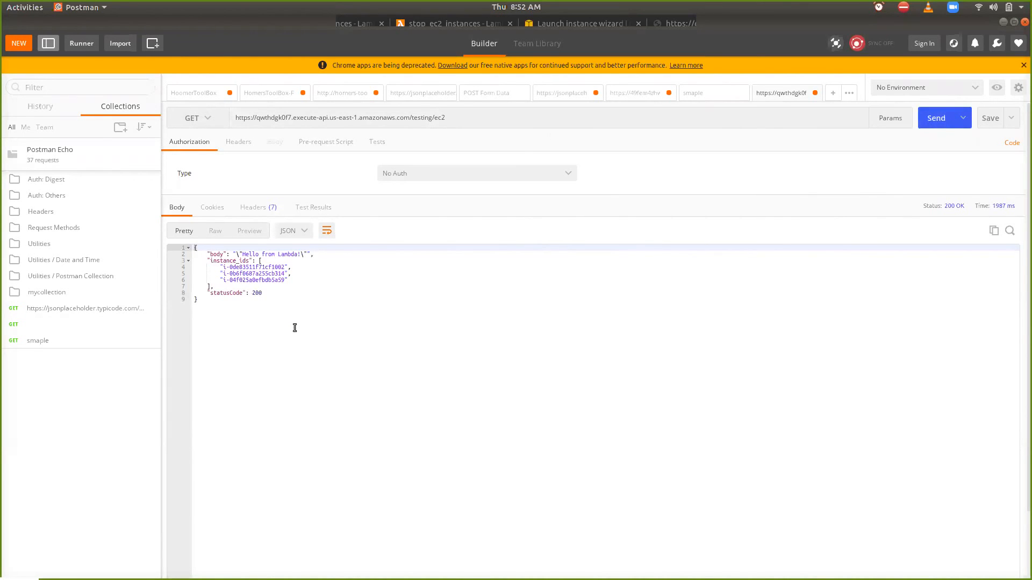
- Enlarge the Postman display and select the first instance ID in the response body
key("ctrl+equal")
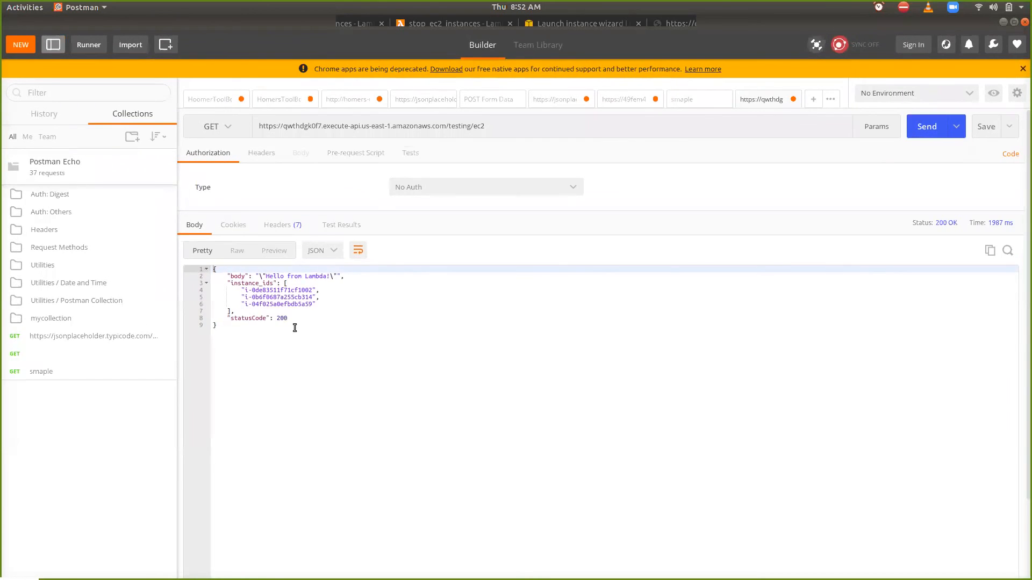
key("ctrl+equal")
key("ctrl+equal")
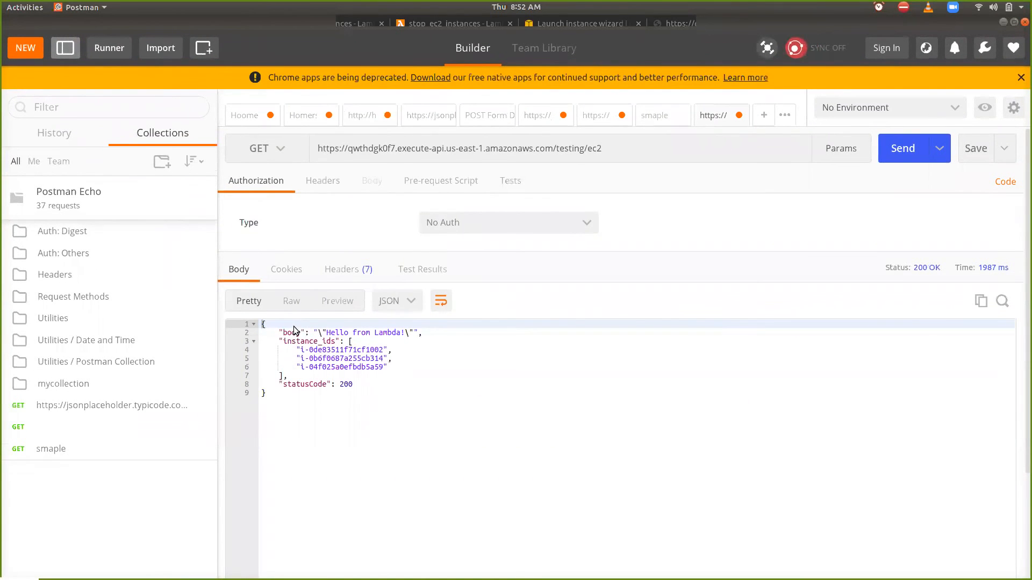
key("ctrl+equal")
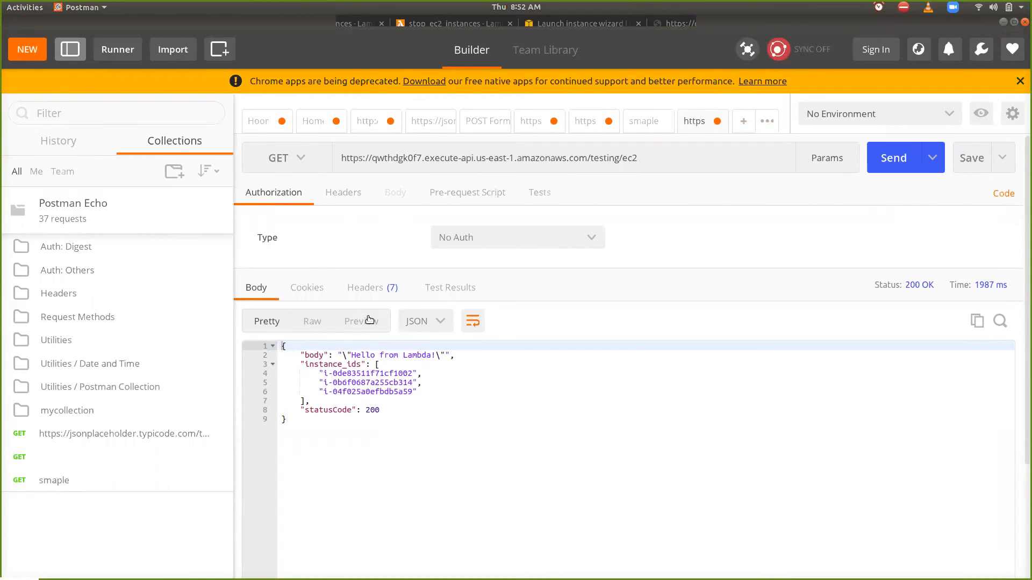
double_click(401, 403)
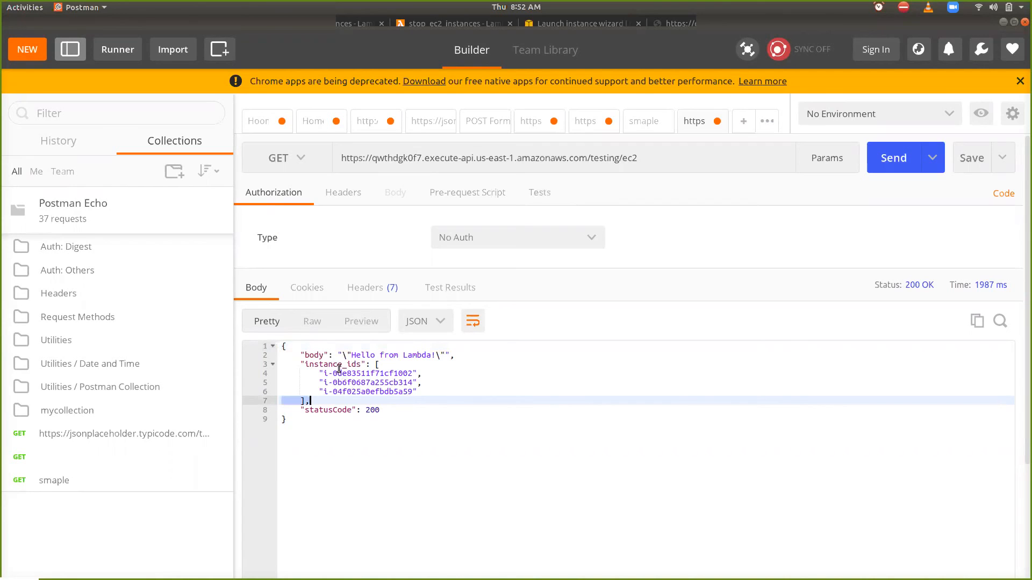
double_click(368, 374)
left_click_drag(322, 375, 413, 374)
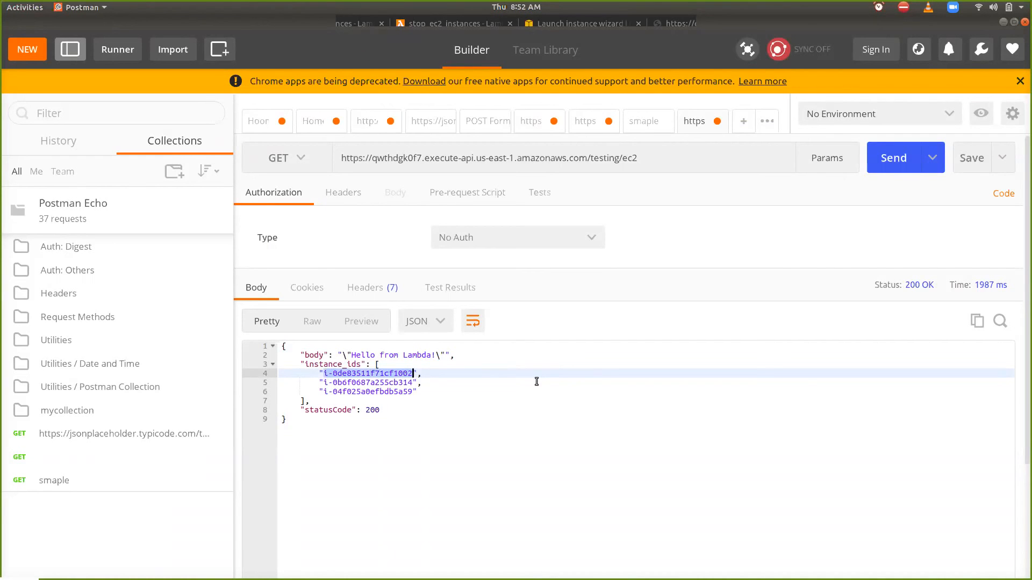
- Create another request with the testing stage's /ec2 POST invoke URL copied from API Gateway, and set its method to POST
left_click(742, 123)
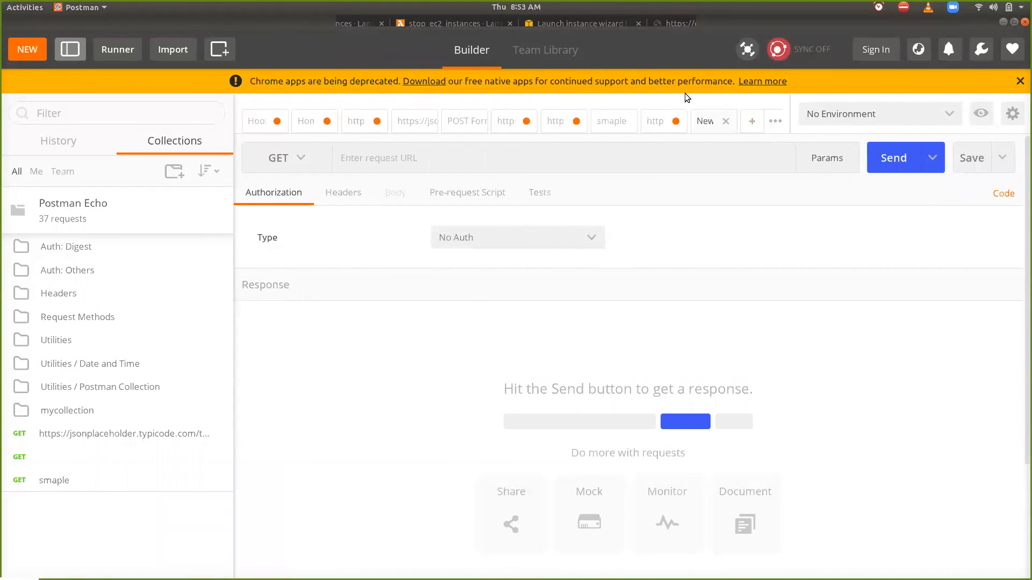
key("alt+Tab")
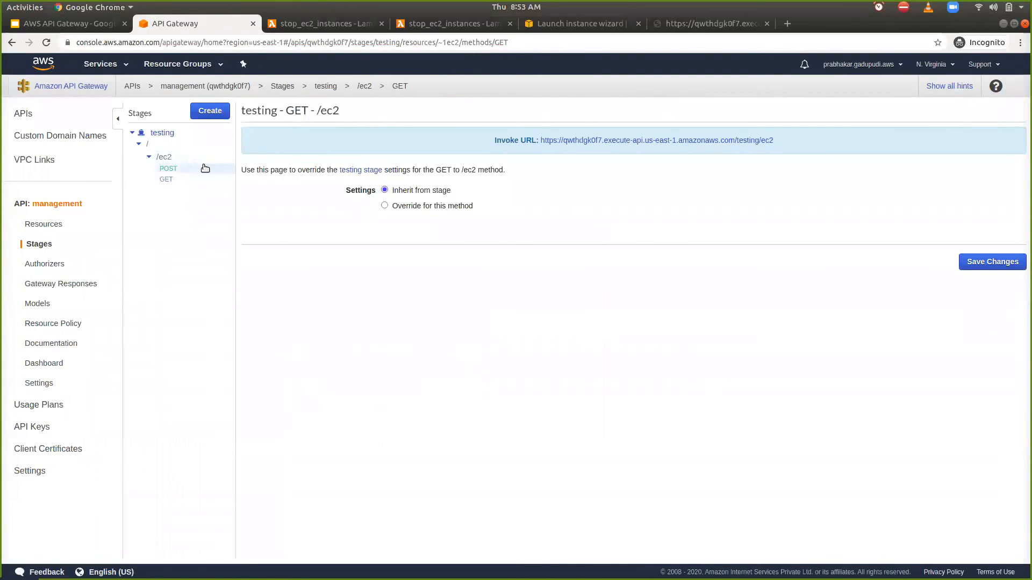
left_click(168, 170)
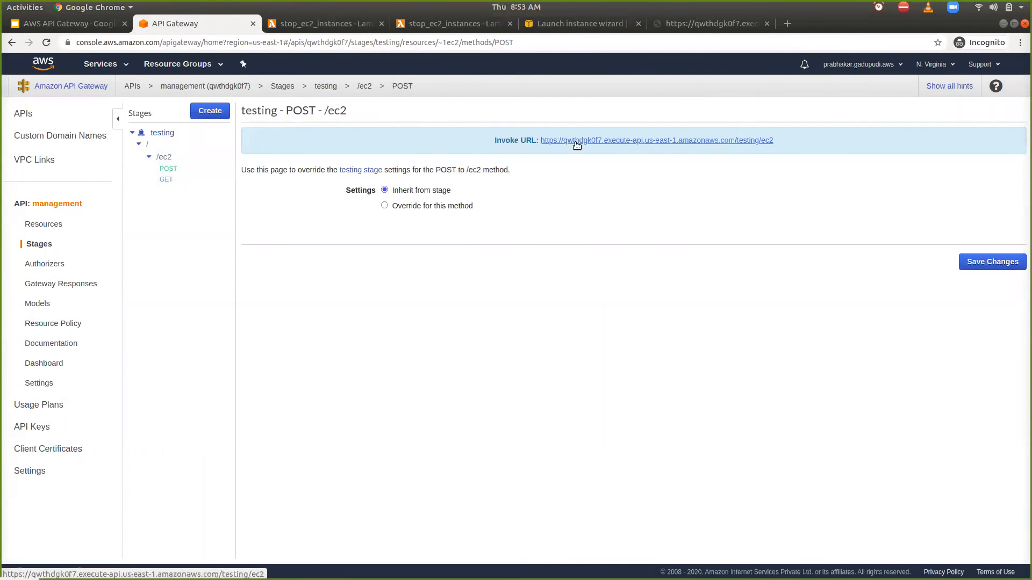
right_click(714, 141)
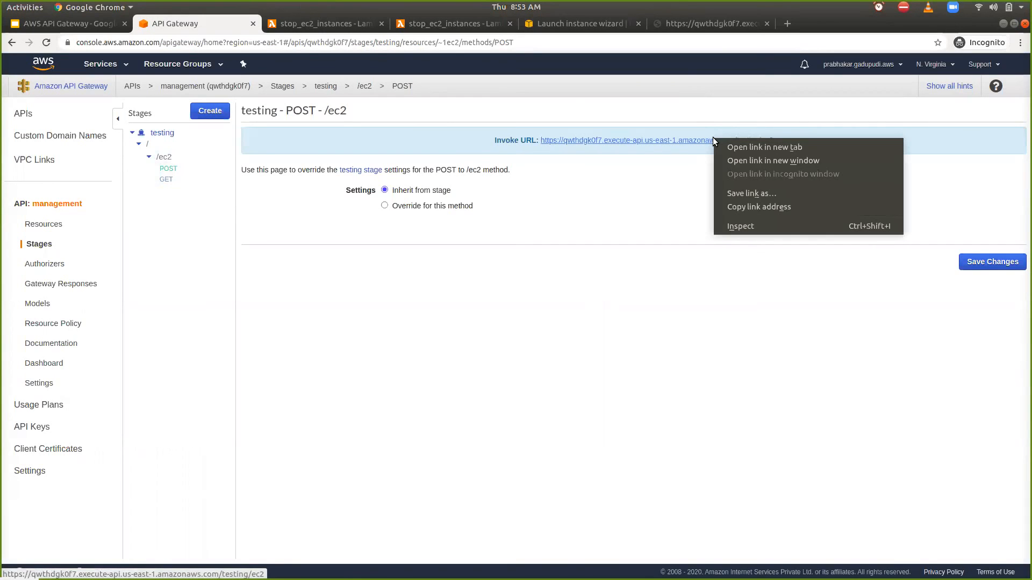
left_click(751, 207)
key("alt+Tab")
left_click(544, 160)
key("ctrl+v")
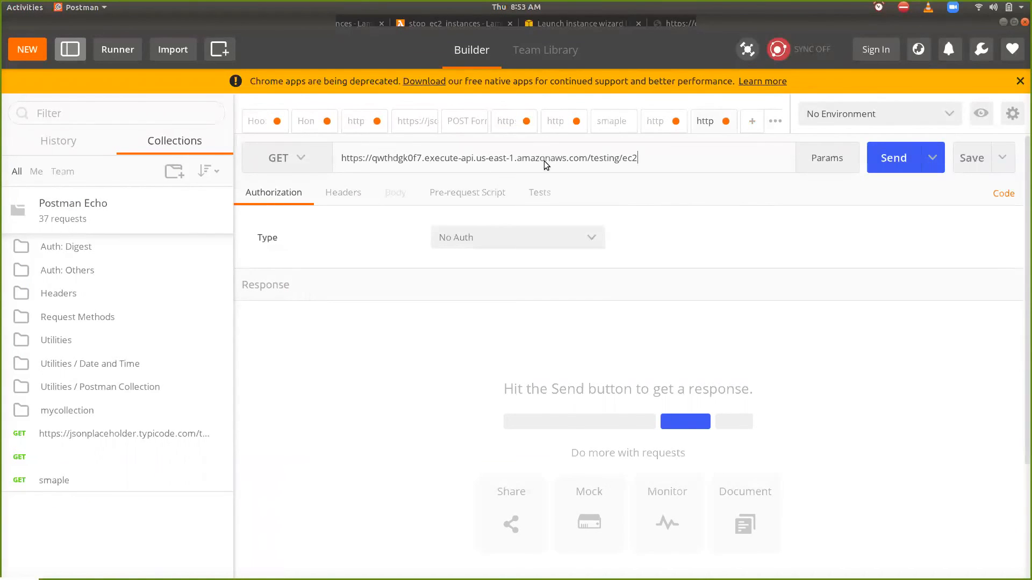
left_click(299, 161)
left_click(277, 212)
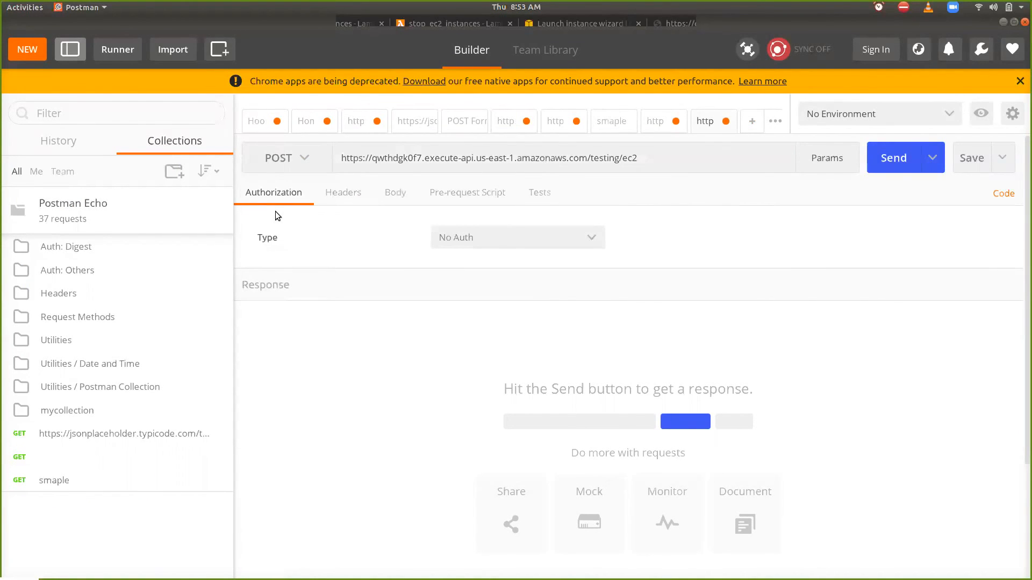
- Switch the request body to raw and enter a JSON object with "action": "stop" and an opened "ids" list
left_click(391, 203)
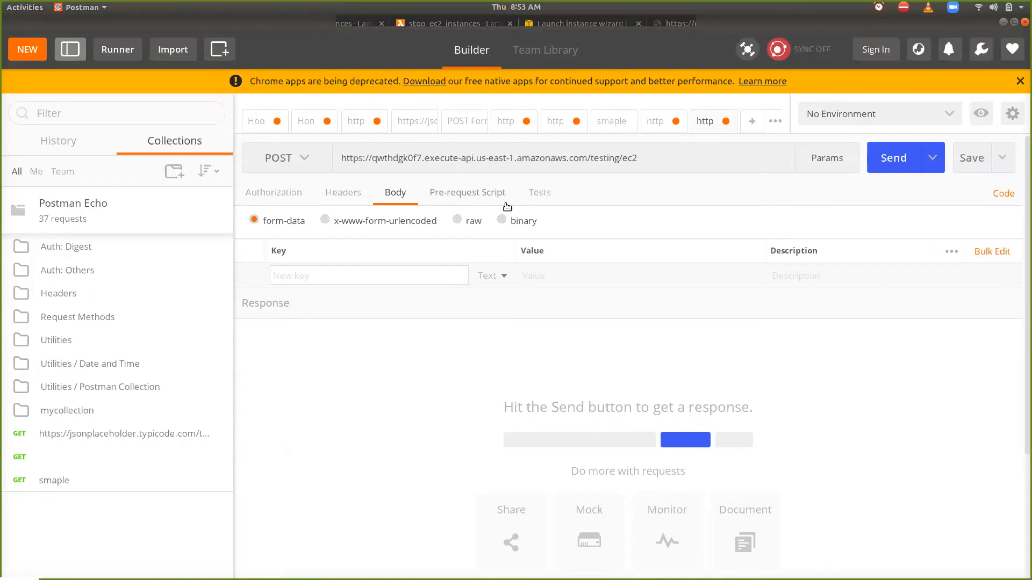
left_click(460, 220)
left_click(417, 267)
type("{")
key("Return")
key("Return")
type("}")
key("Up")
type("\"acti")
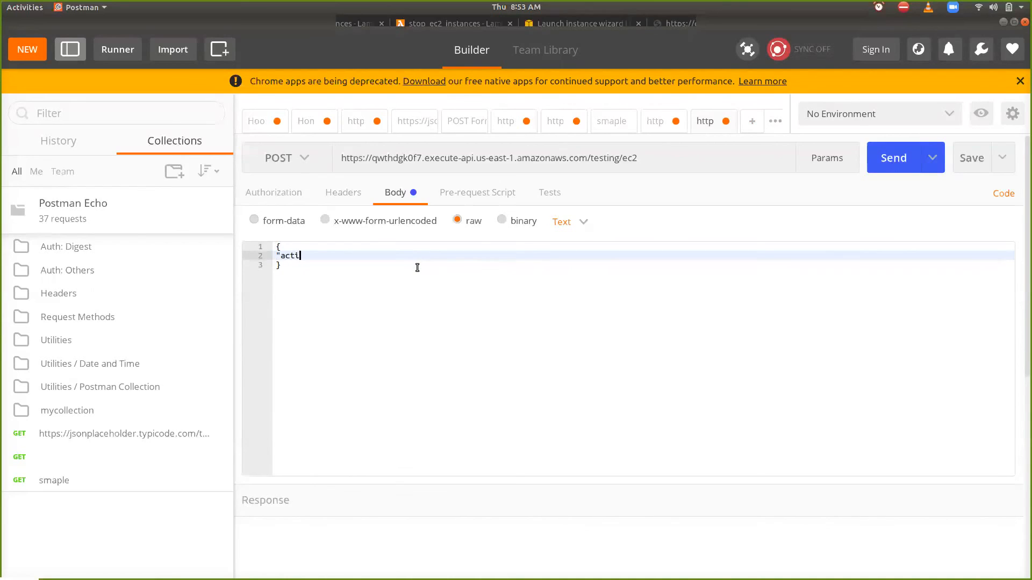
type("on\": \"stop\",")
key("Return")
type("\"")
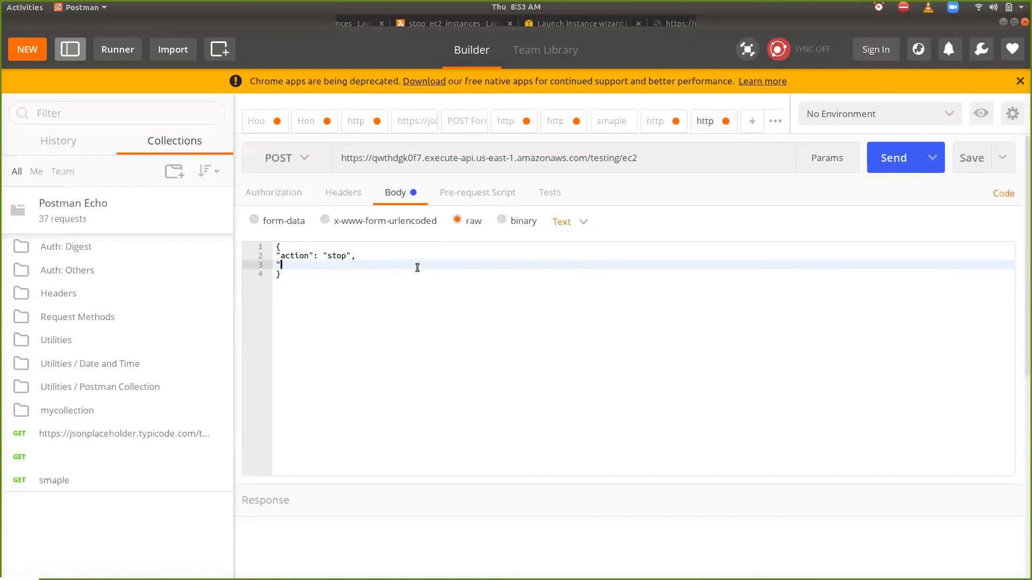
type("ids\": [")
- Copy the first instance ID from the GET response into the POST body's "ids" list and close the list
left_click(657, 122)
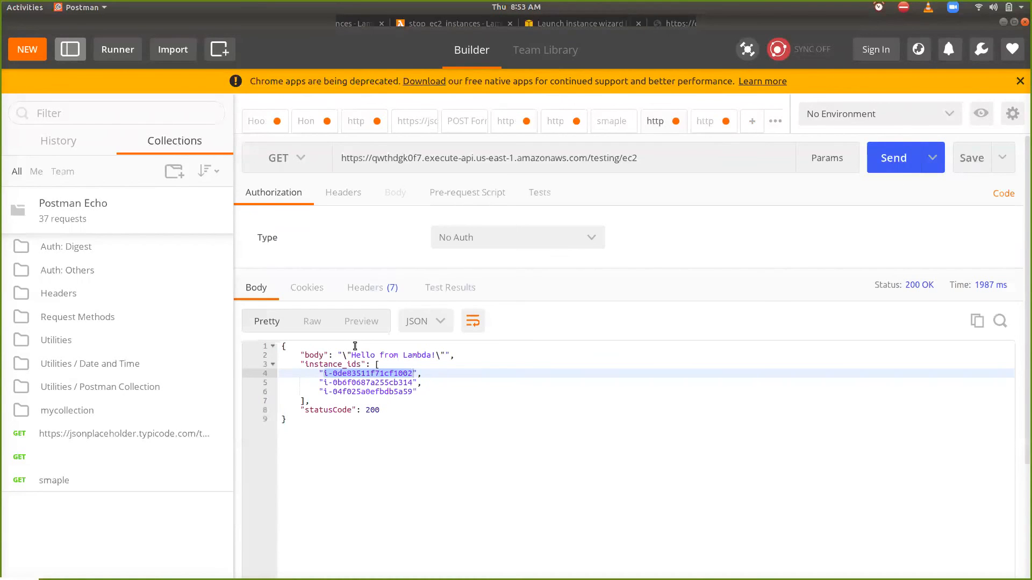
double_click(354, 373)
left_click(704, 122)
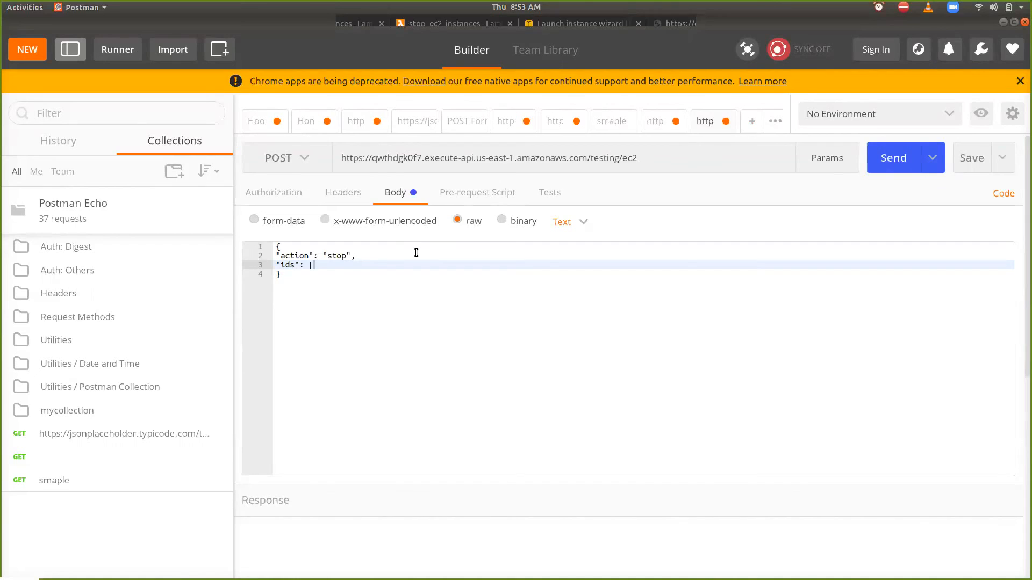
type("\"i-")
key("ctrl+v")
type("\"]")
- Send the POST request and read through the returned response body
left_click(888, 161)
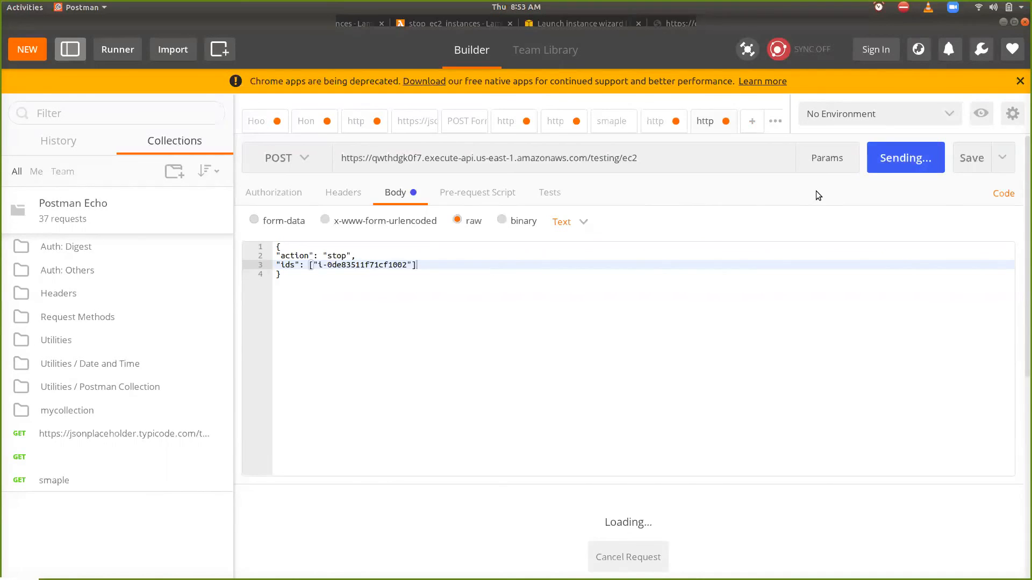
scroll(816, 191, "down", 1)
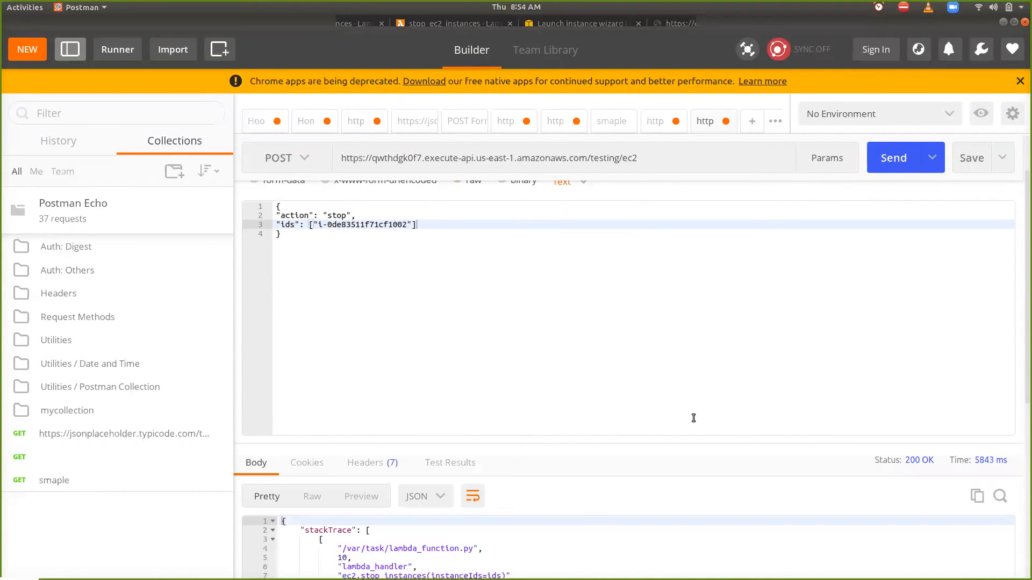
scroll(679, 438, "down", 5)
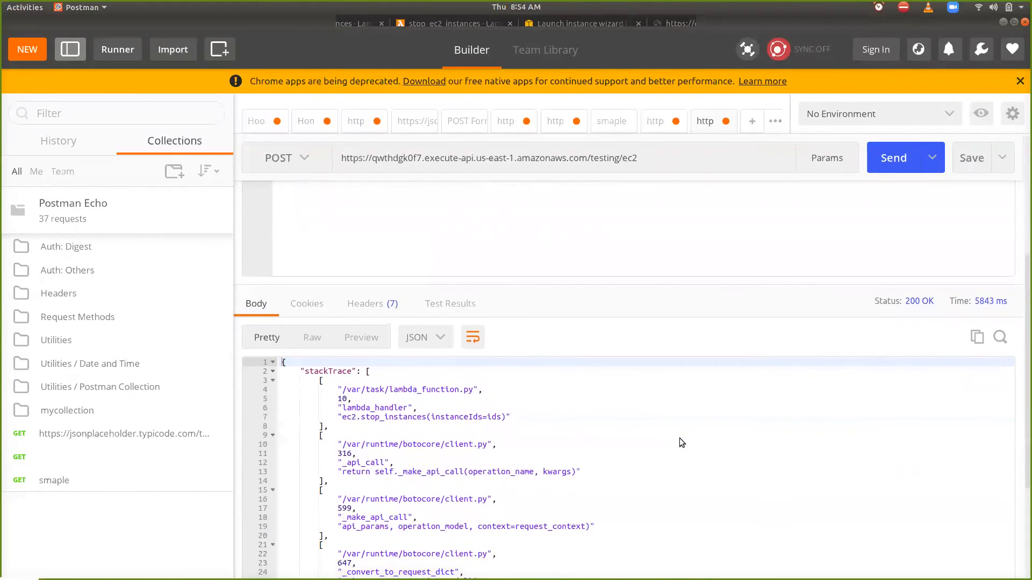
scroll(680, 439, "down", 3)
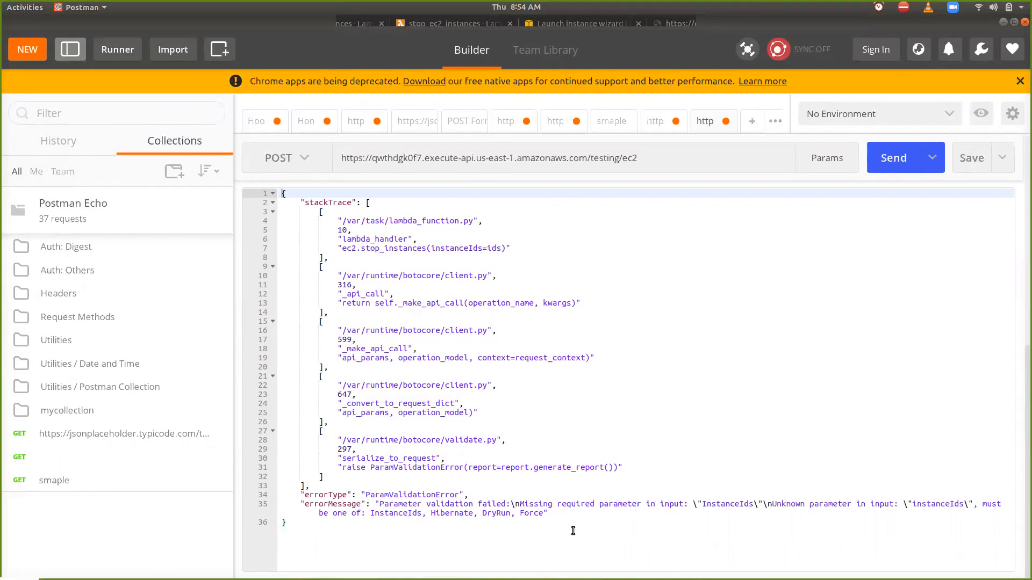
- Remove the square brackets around the "ids" value in the body, resend the POST request, and review the response
scroll(415, 421, "up", 7)
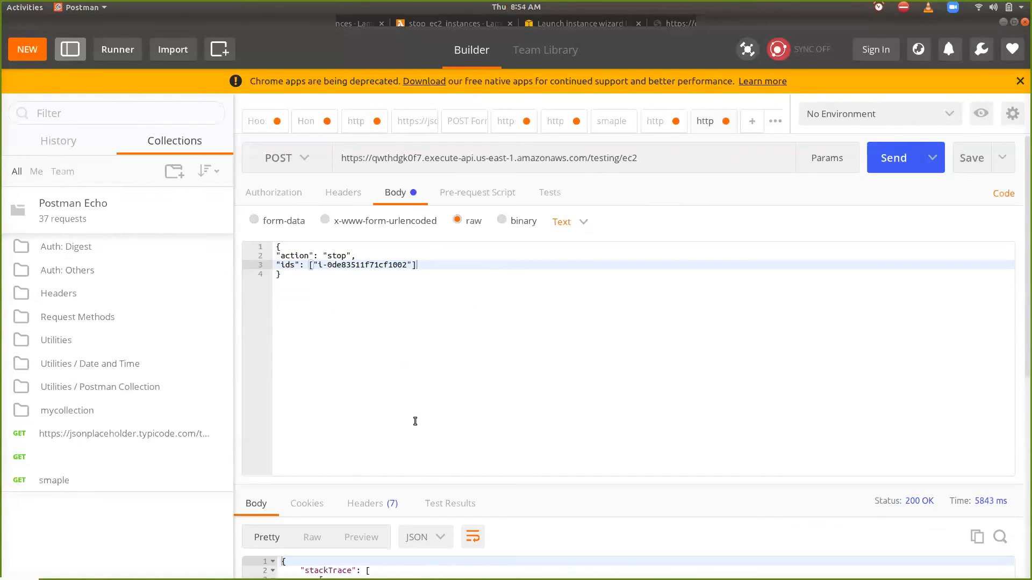
key("BackSpace")
left_click(312, 265)
key("BackSpace")
left_click(891, 161)
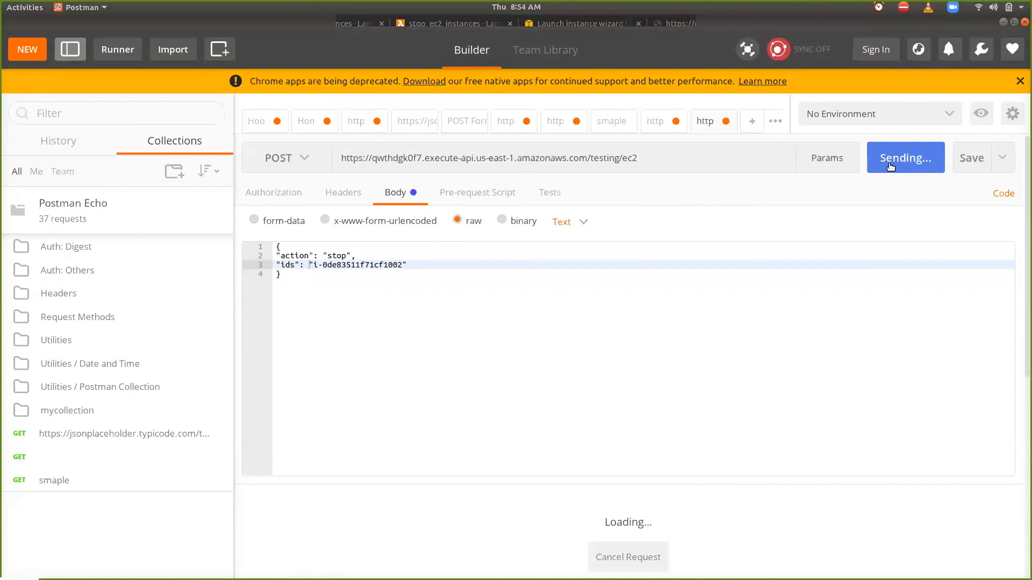
scroll(788, 309, "down", 1)
scroll(787, 309, "down", 4)
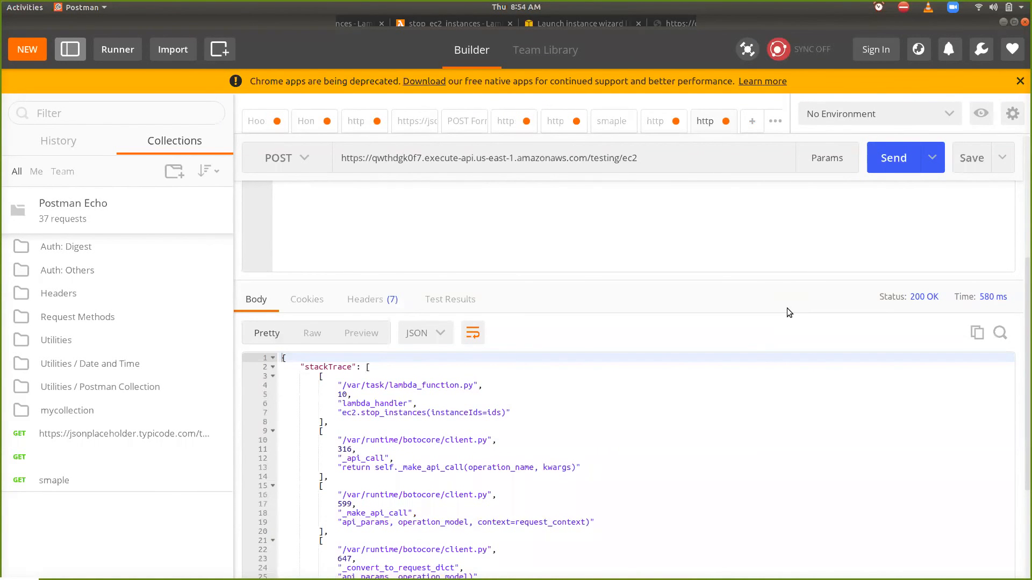
- Switch to Chrome and close the outdated stop_ec2_instances page that still holds the default template code
key("alt+Tab")
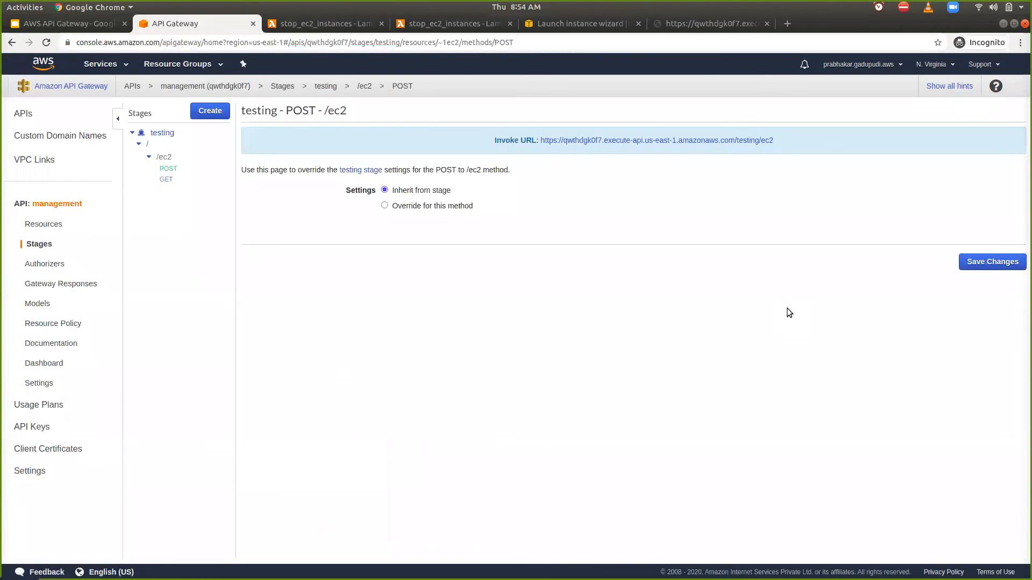
left_click(331, 25)
scroll(368, 231, "down", 2)
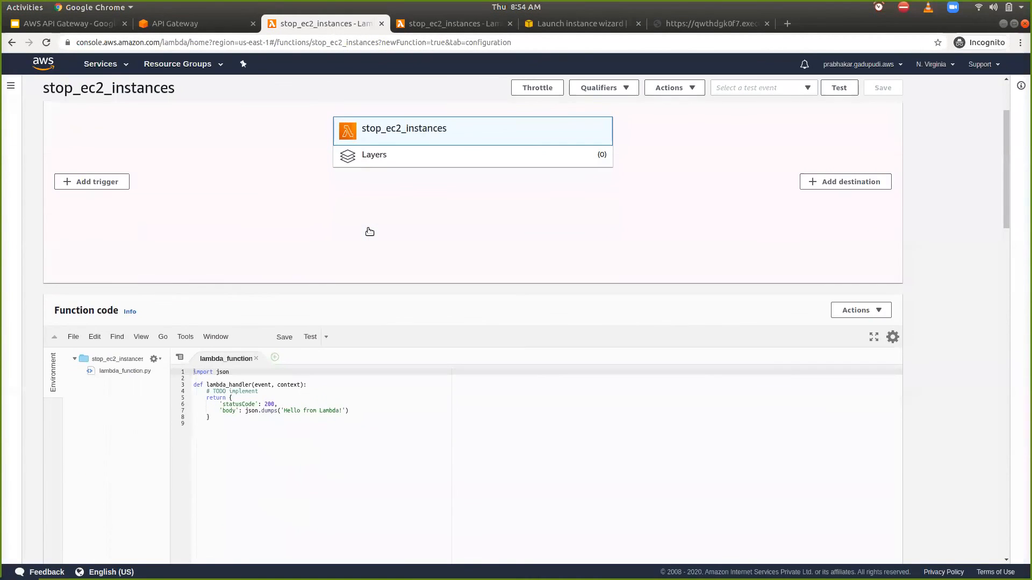
scroll(370, 233, "up", 2)
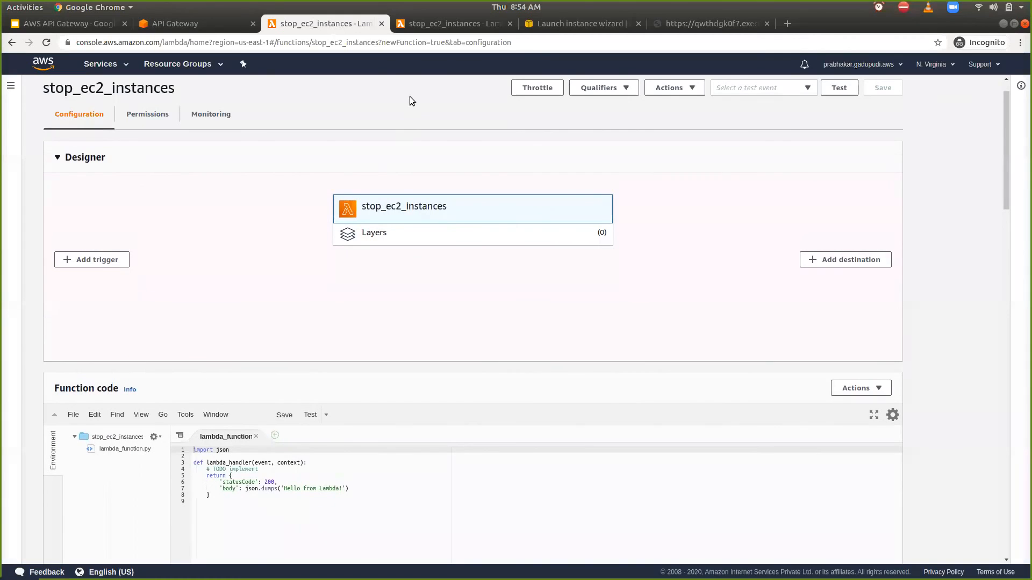
left_click(381, 24)
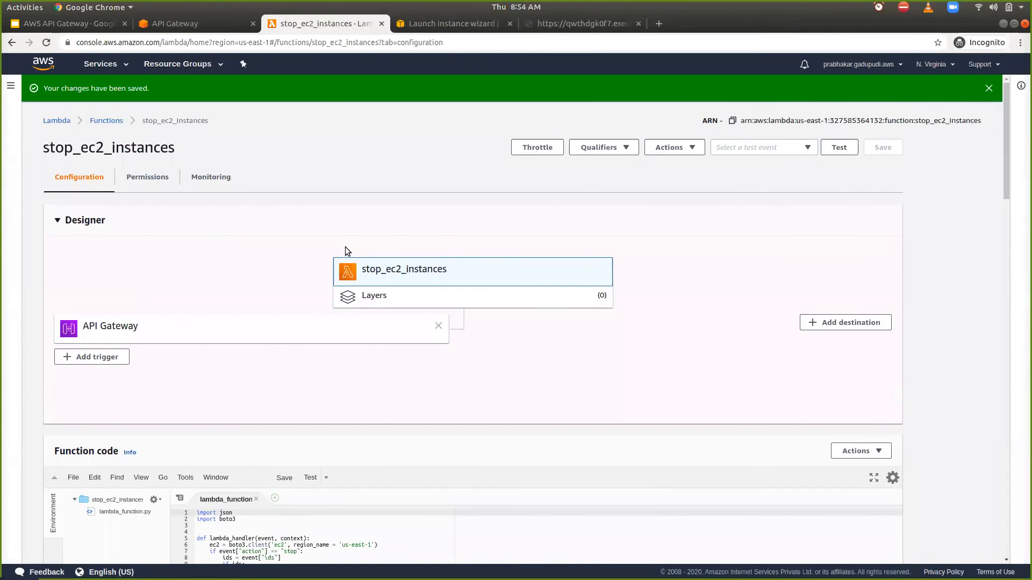
- In the stop_ec2_instances code, rename the parameter passed to ec2.stop_instances to InstanceIds and save the function
scroll(345, 247, "down", 5)
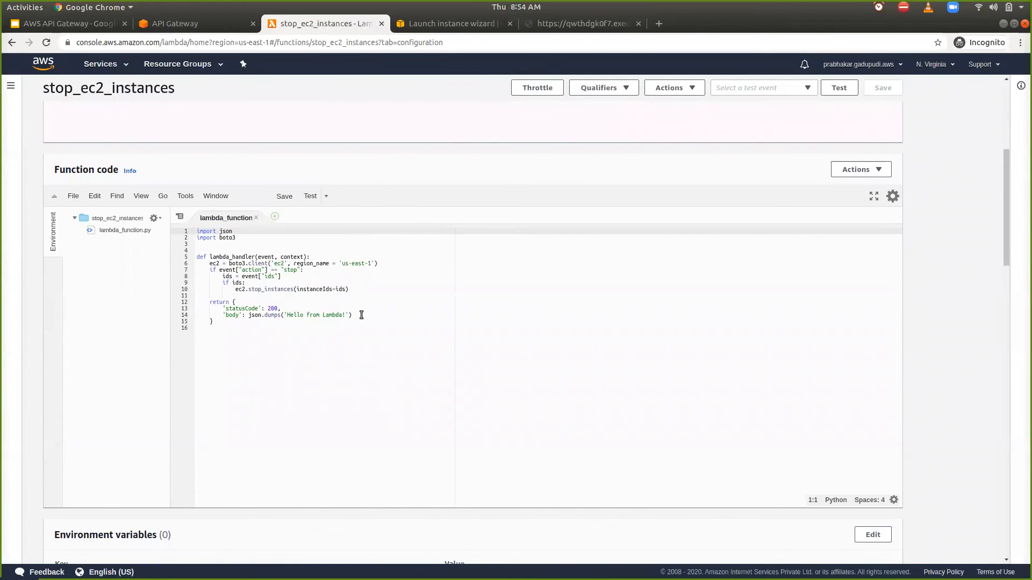
key("ctrl+plus")
key("ctrl+plus")
key("ctrl+plus")
key("ctrl+plus")
key("ctrl+plus")
key("ctrl+plus")
key("ctrl+plus")
key("ctrl+plus")
key("ctrl+plus")
key("ctrl+plus")
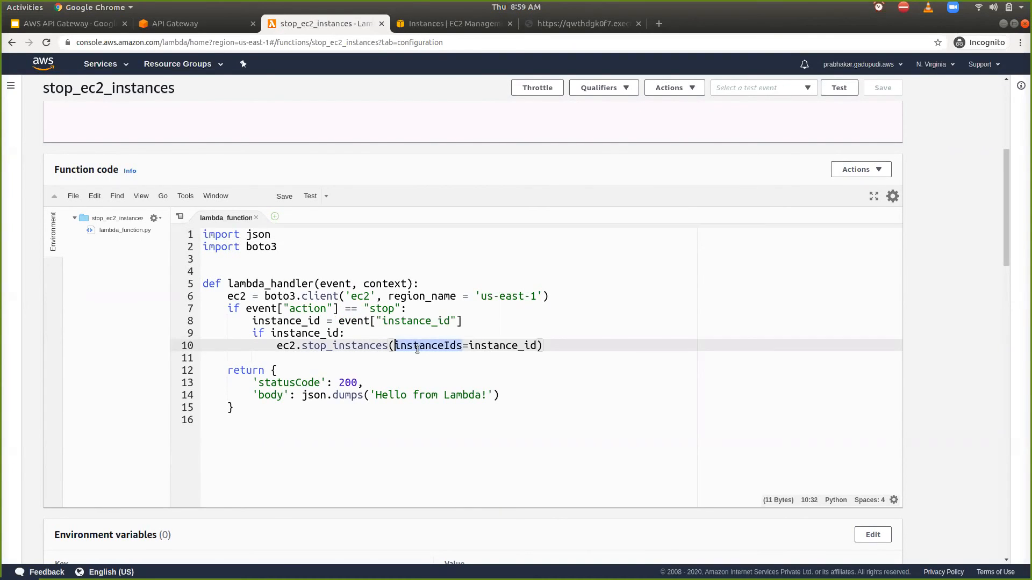
left_click(399, 343)
type("=")
key("BackSpace")
key("BackSpace")
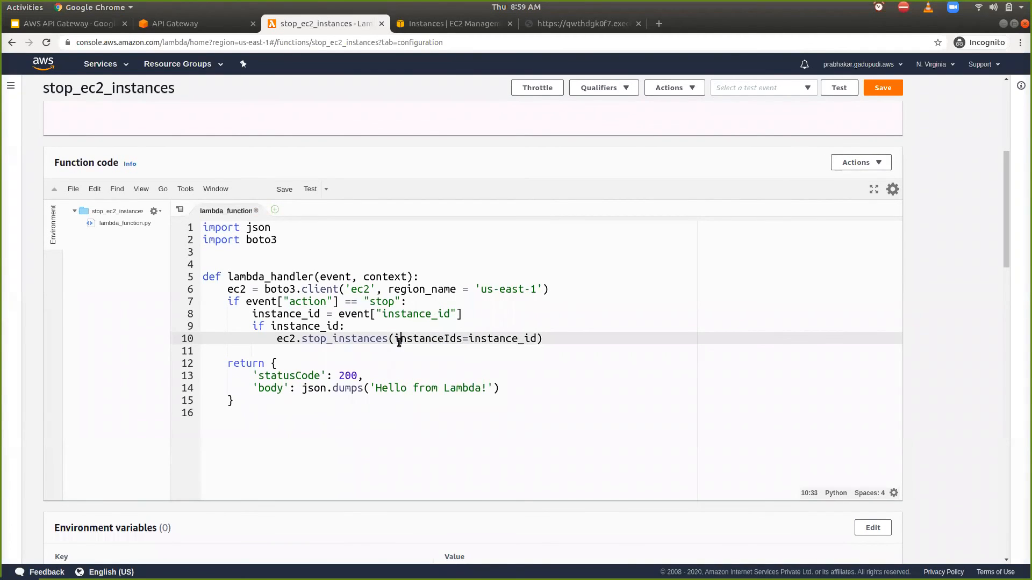
type("I")
left_click(890, 91)
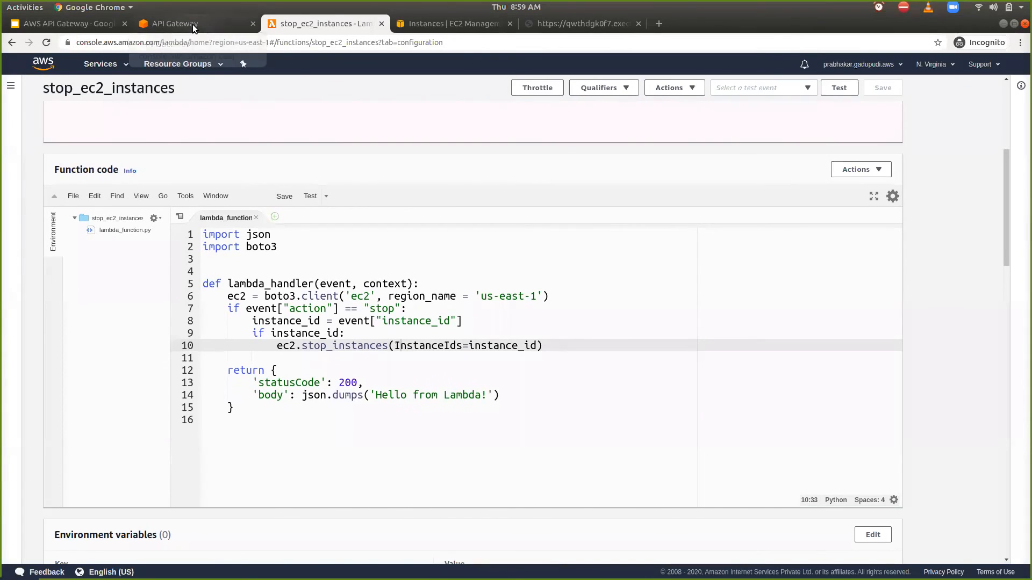
- Switch to Postman, put square brackets around the instance_id value in the body, send the POST request, and review the response
key("alt+Tab")
left_click(465, 297)
left_click(348, 264)
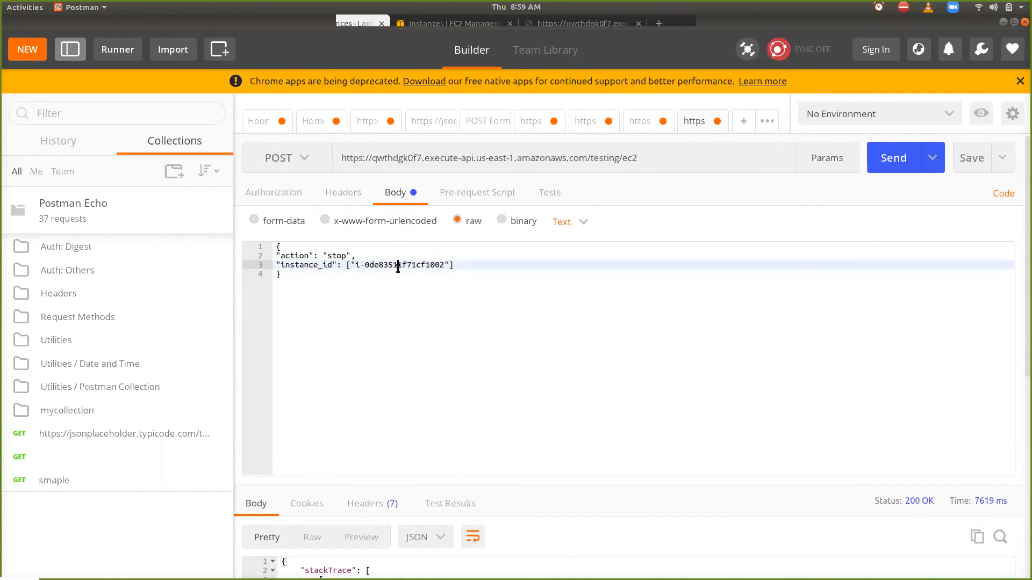
double_click(398, 268)
left_click(892, 159)
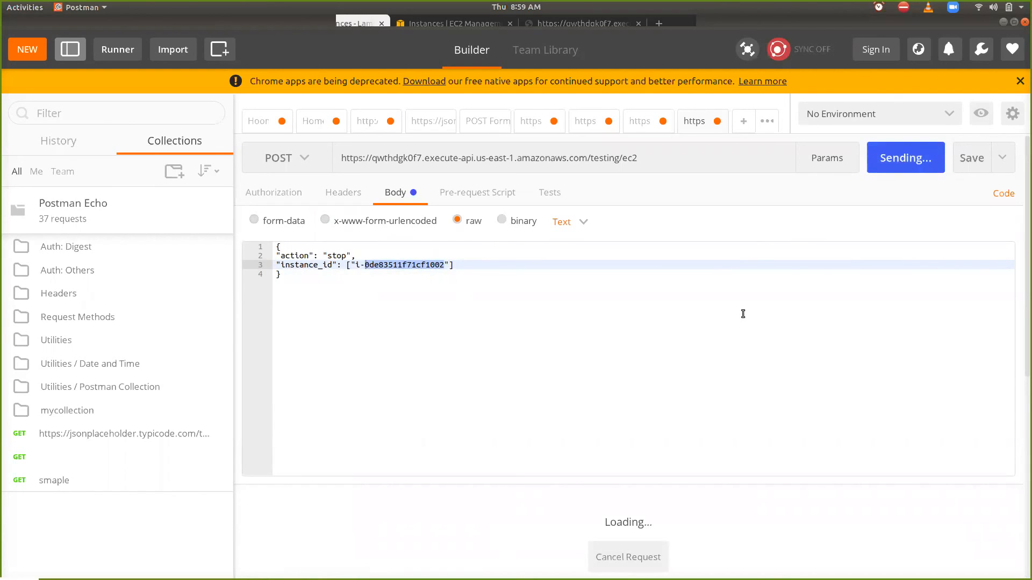
scroll(743, 314, "down", 2)
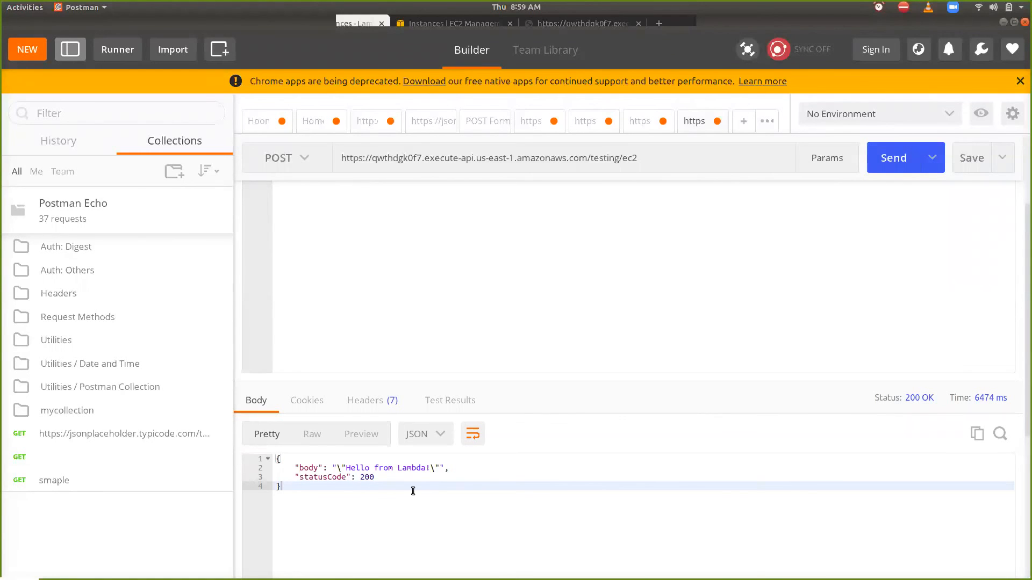
double_click(383, 476)
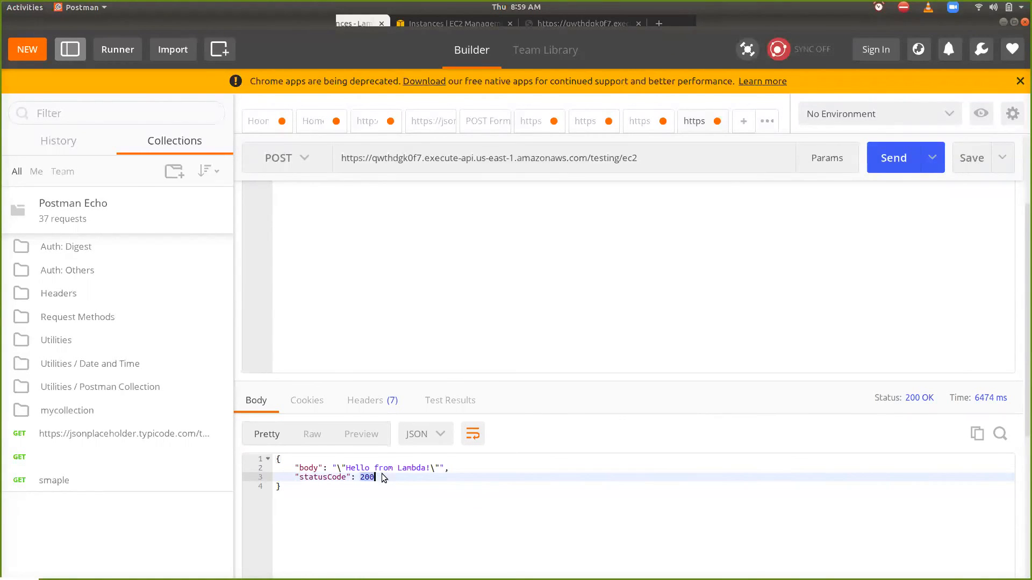
- Switch to Chrome, refresh the EC2 instances list, and check the state of the instance whose ID is in the Postman request body
key("alt+Tab")
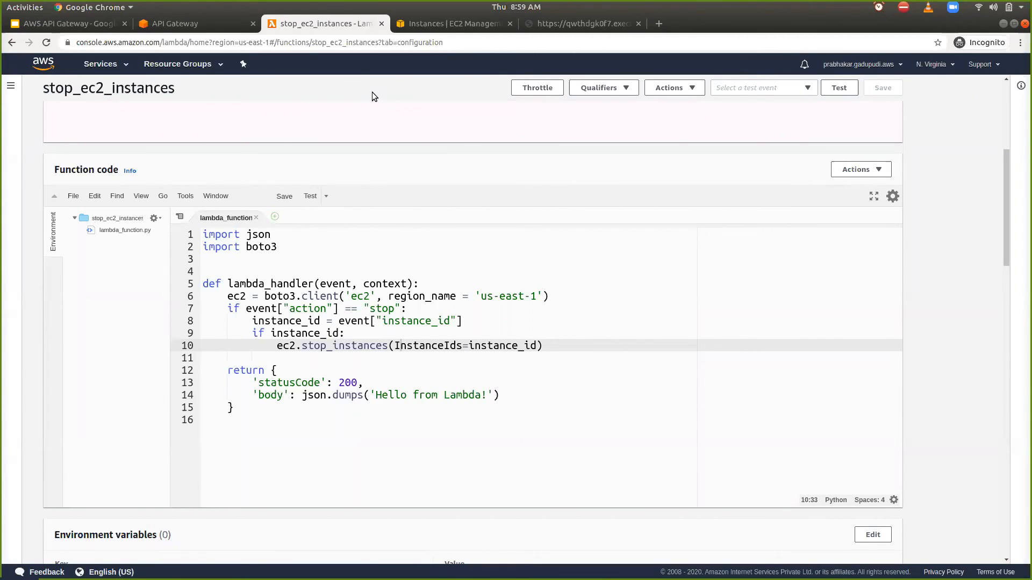
key("ctrl+Tab")
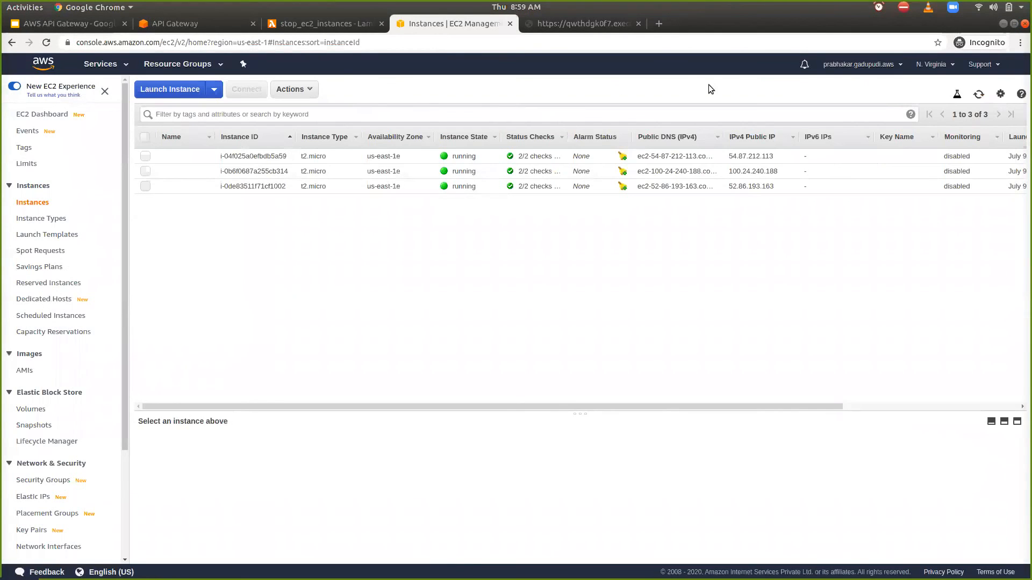
left_click(978, 96)
key("alt+Tab")
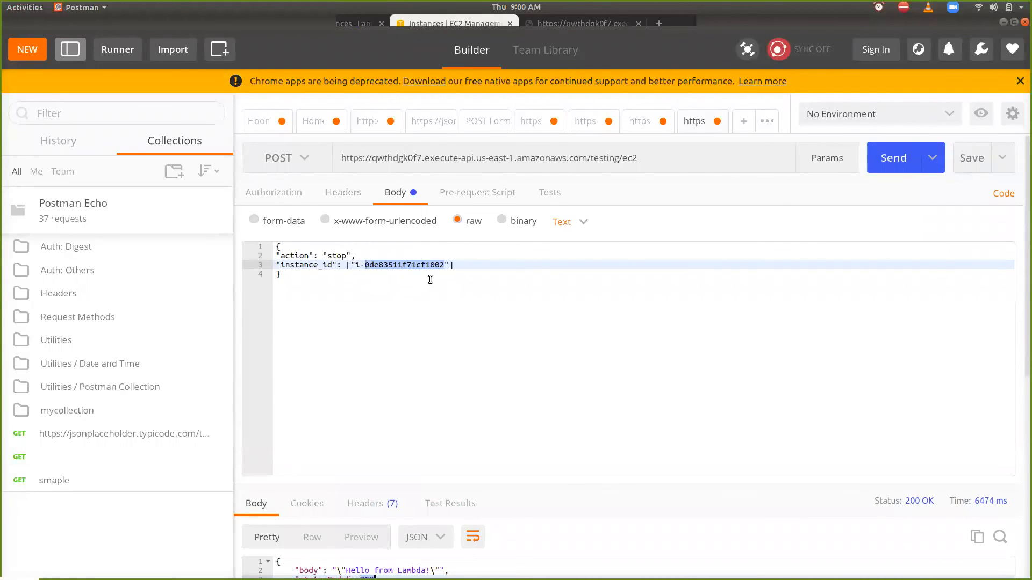
key("alt+Tab")
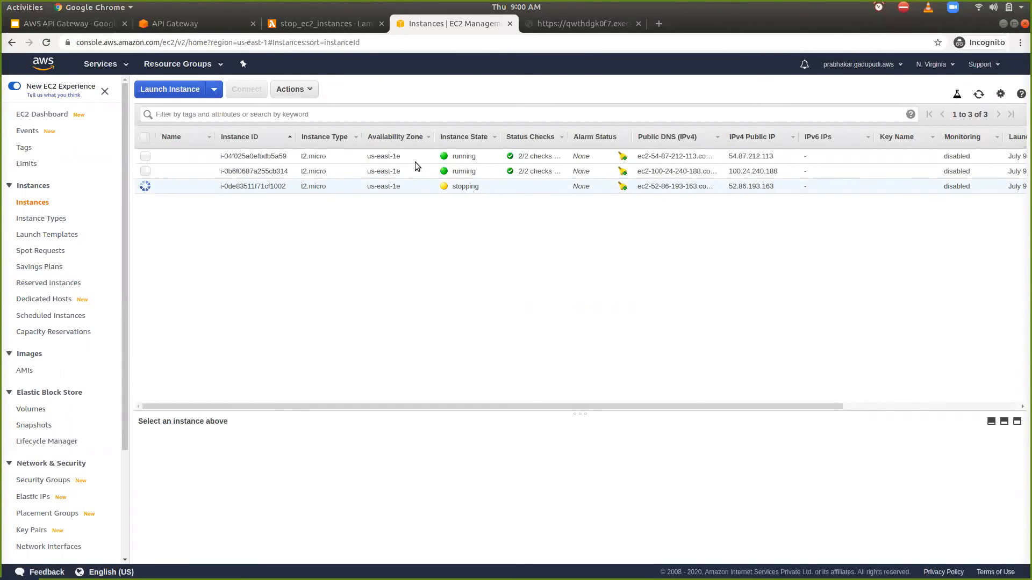
- In the stop_ec2_instances code, add the branch if event["action"] == "stop_all": below the ec2.stop_instances line
left_click(324, 21)
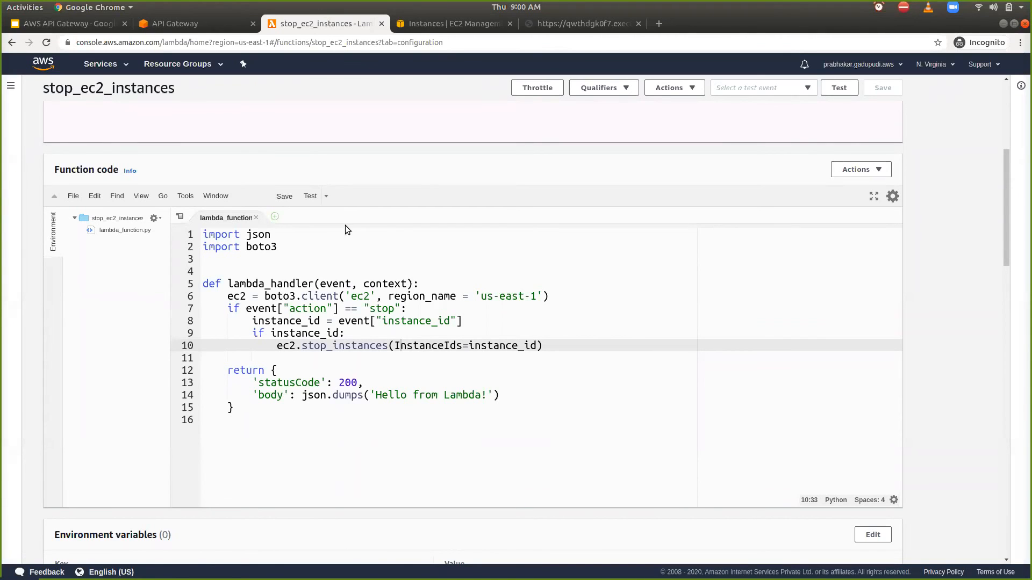
left_click(563, 348)
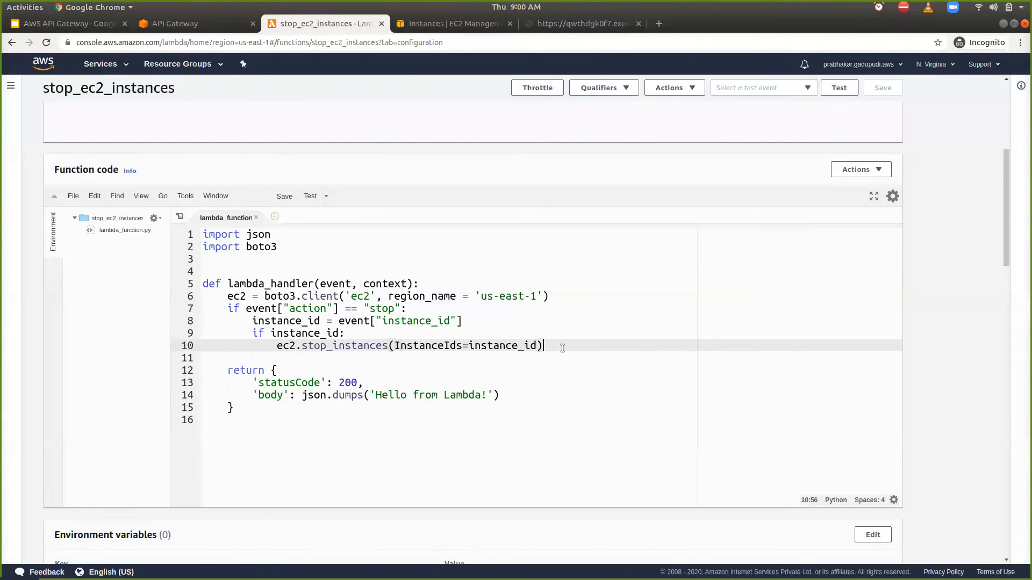
key("Return")
type("if (")
key("BackSpace")
key("Up")
key("Up")
key("Up")
key("Up")
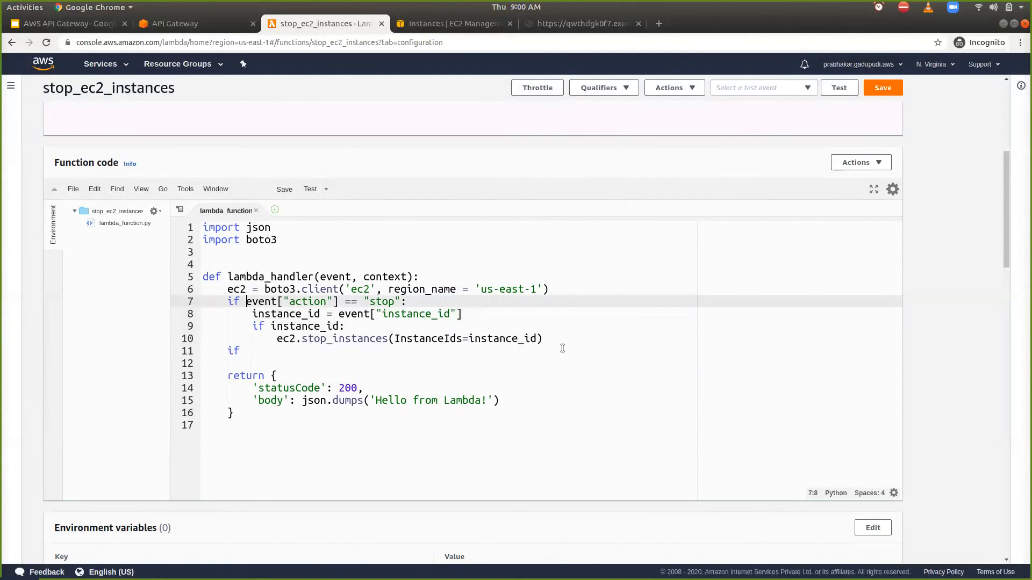
key("shift+End")
key("ctrl+c")
key("Down")
key("Down")
key("Down")
key("Down")
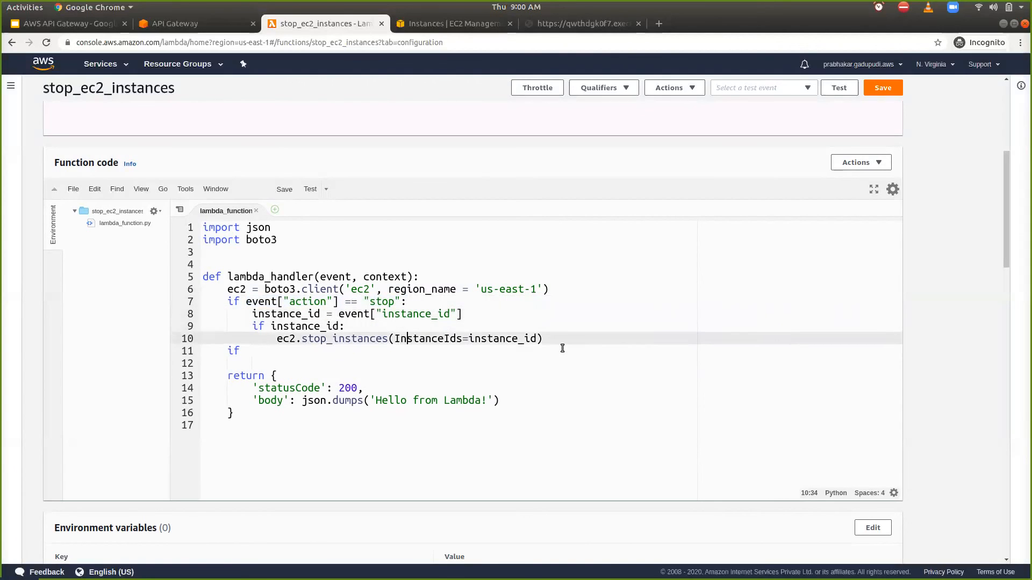
key("ctrl+v")
type("_all")
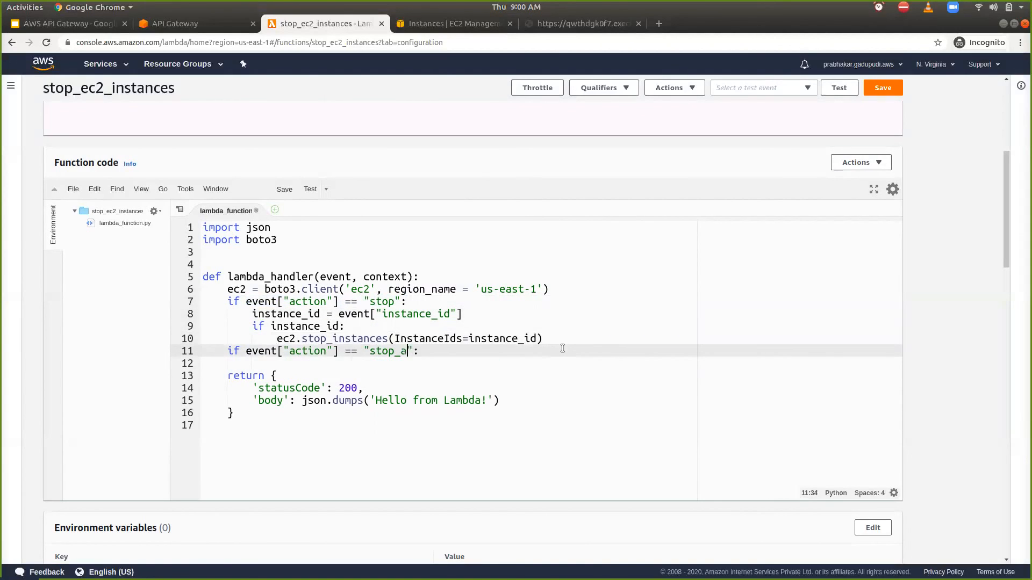
key("End")
key("Return")
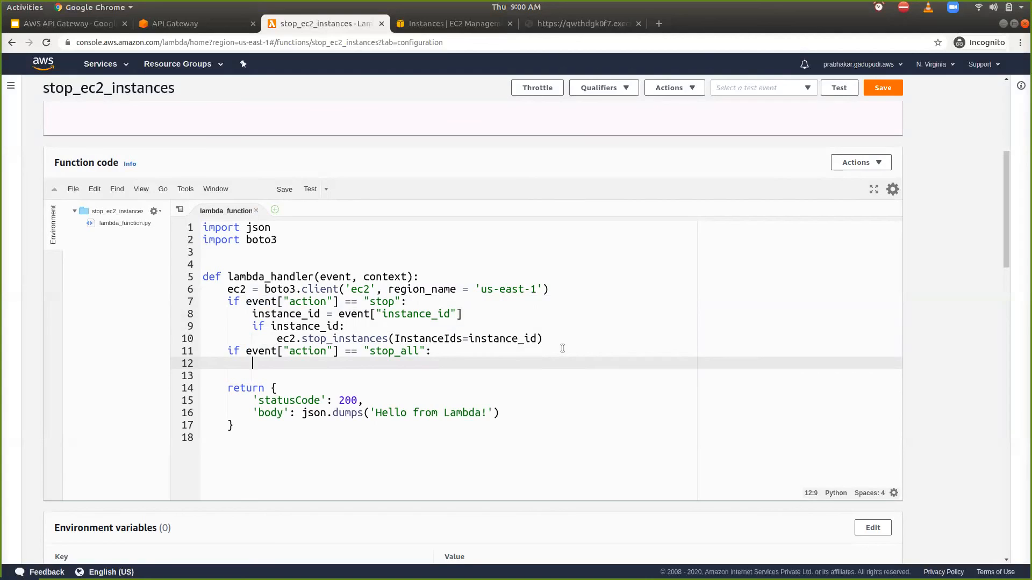
- Inside the stop_all branch, start a dictionary named condition with a "Name" key
type("condition = {")
key("Return")
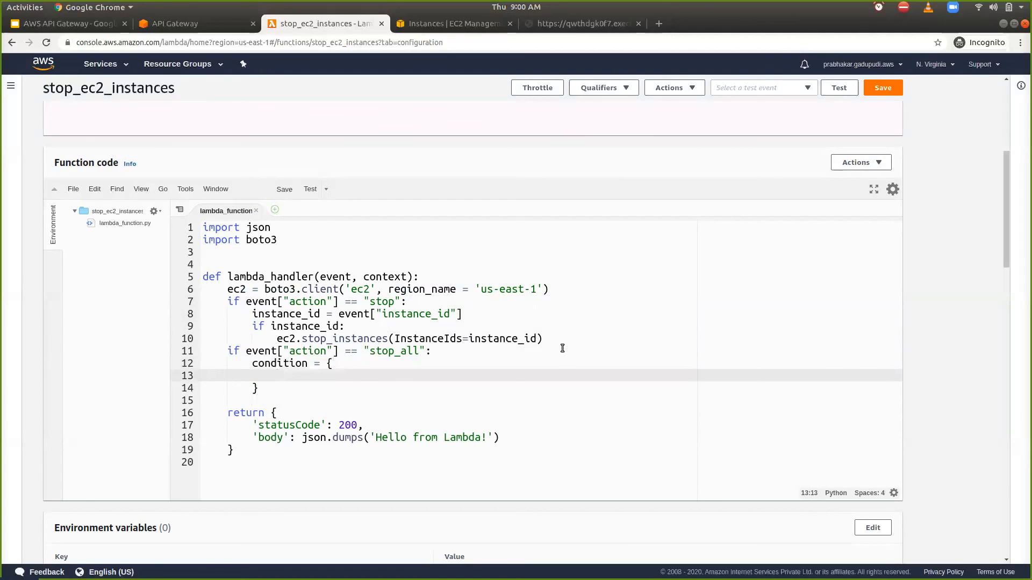
type("\"Name")
key("BackSpace")
key("BackSpace")
type("me\":")
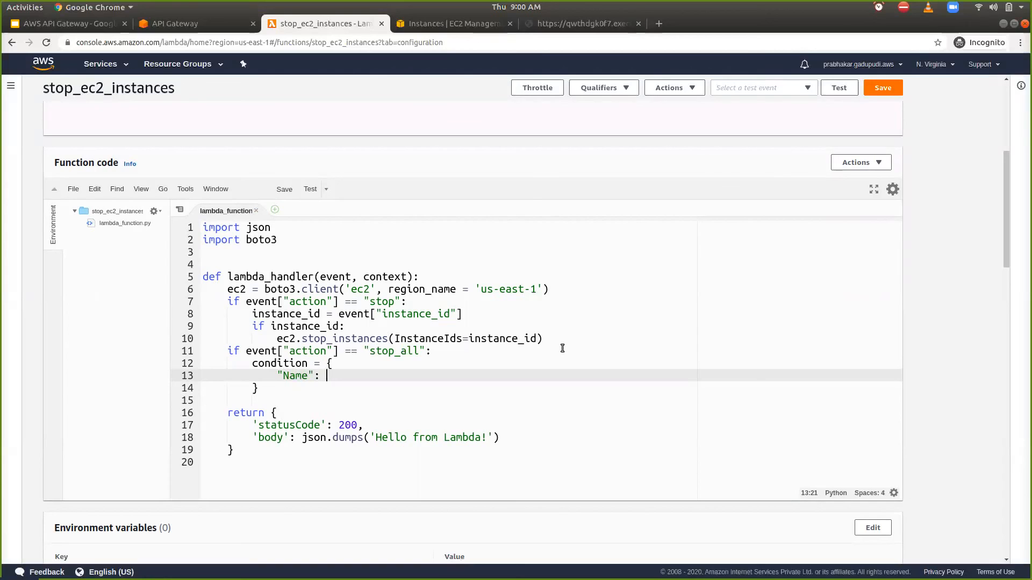
- Put the Name key in single quotes and give it the value 'instance-state-name'
key("BackSpace")
key("Left")
key("BackSpace")
type("'")
key("Left")
key("Left")
key("Left")
key("Left")
key("Left")
key("BackSpace")
type("'")
key("End")
type("'instance-")
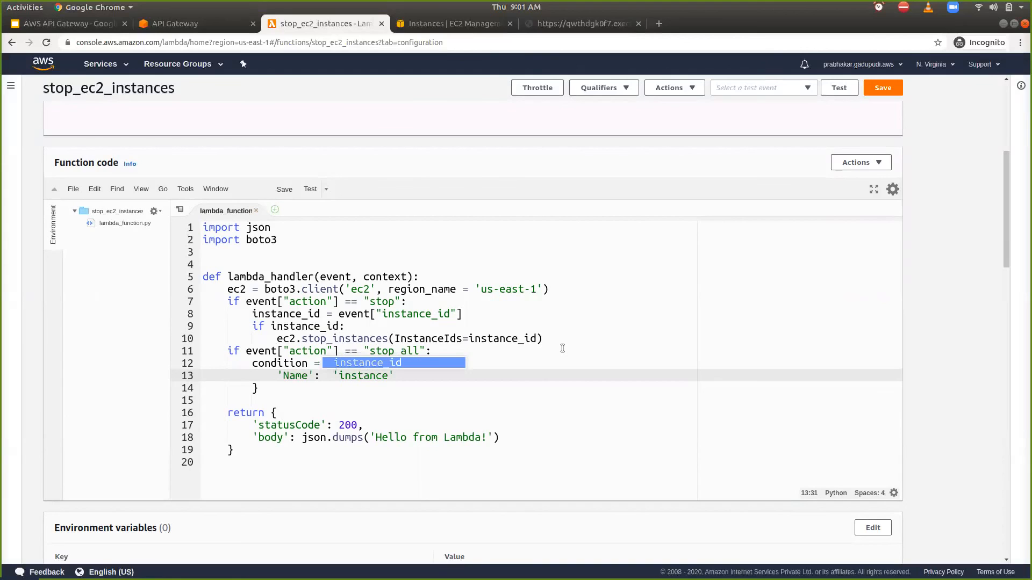
type("state-name")
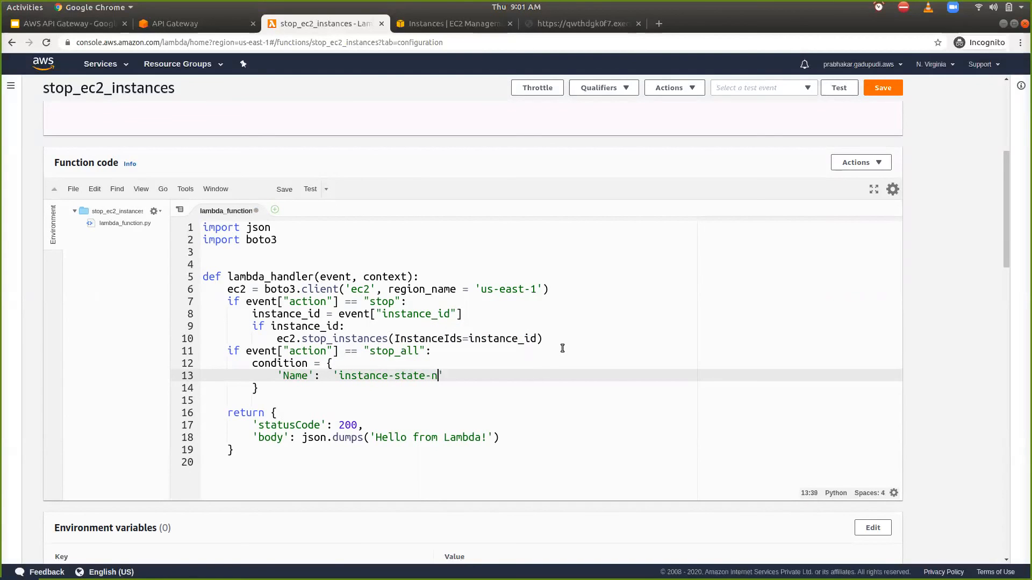
type("'")
type(",")
- Add the entry 'Values': ['running'] to the condition dictionary and start a new line after its closing brace
key("Return")
type("'Values': '")
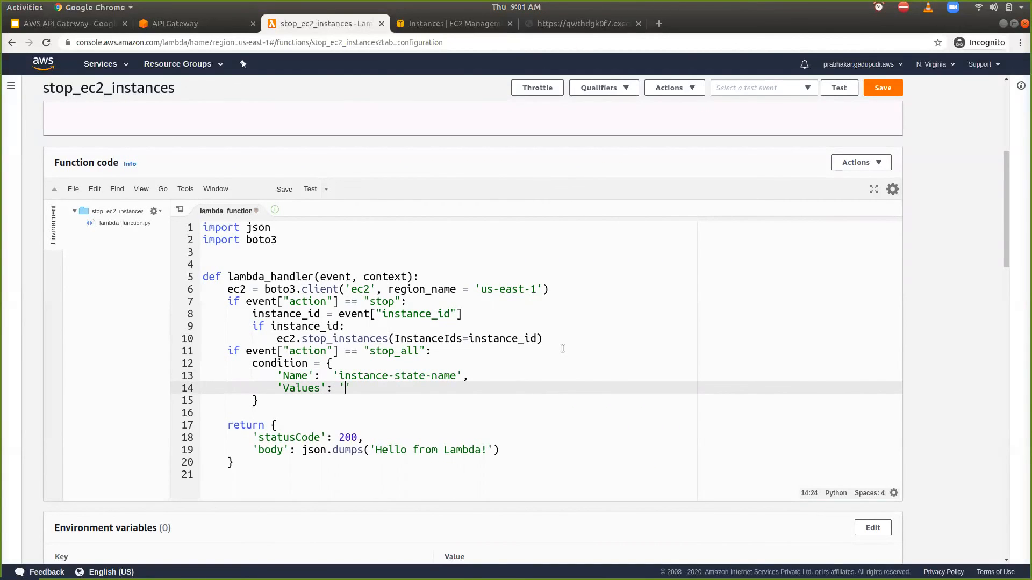
key("BackSpace")
type("['running")
key("Down")
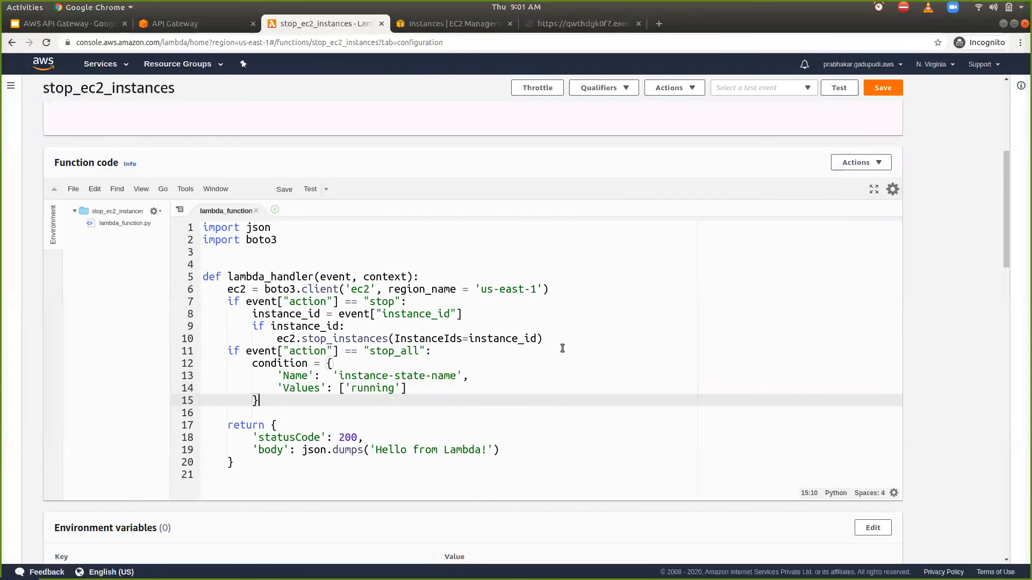
key("Return")
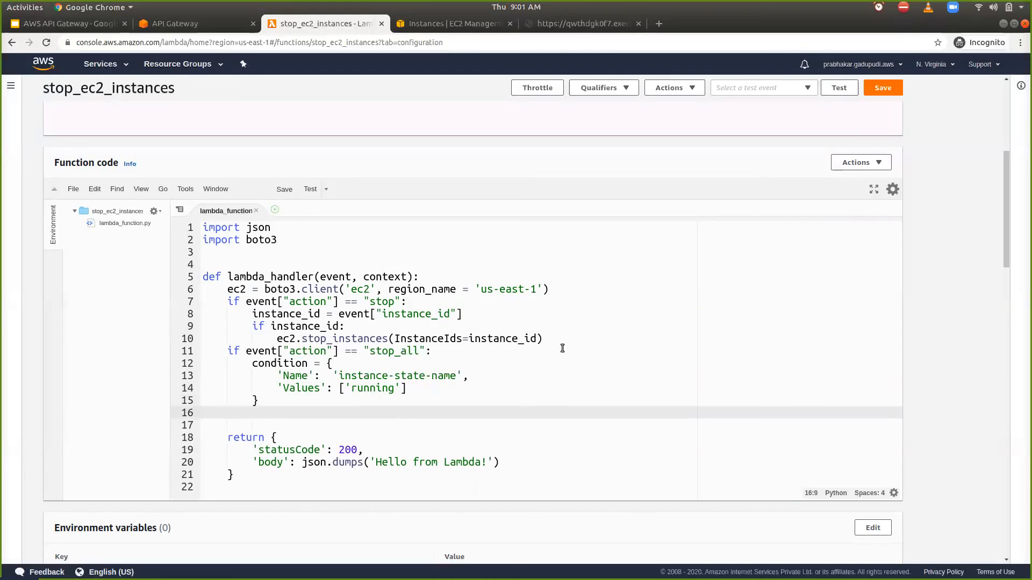
- Insert the line ec2_get = boto3.resource('ec2') above the ec2 client definition in lambda_handler
left_click(388, 291)
key("Home")
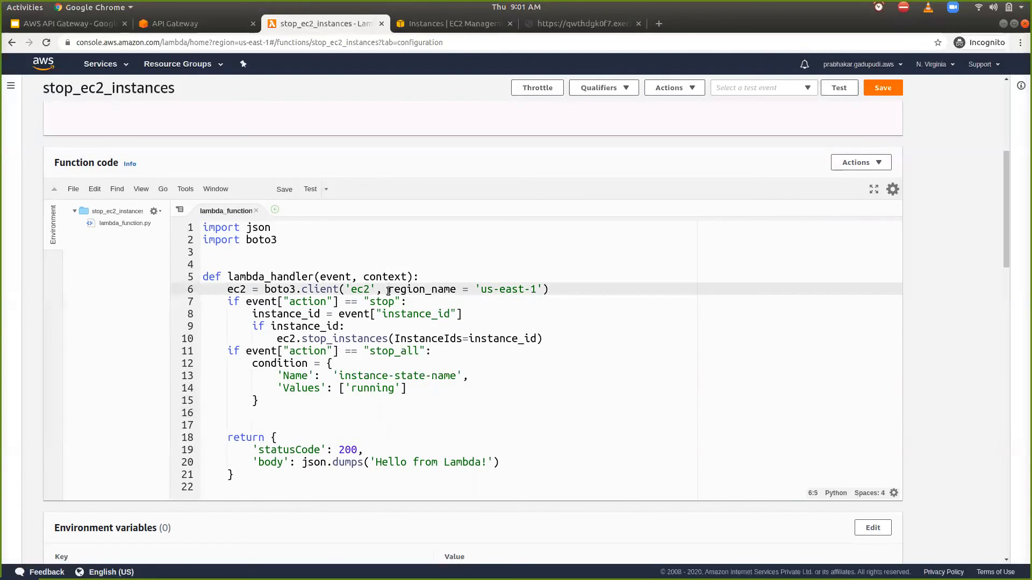
key("Return")
key("Up")
type("ec2_get = bot")
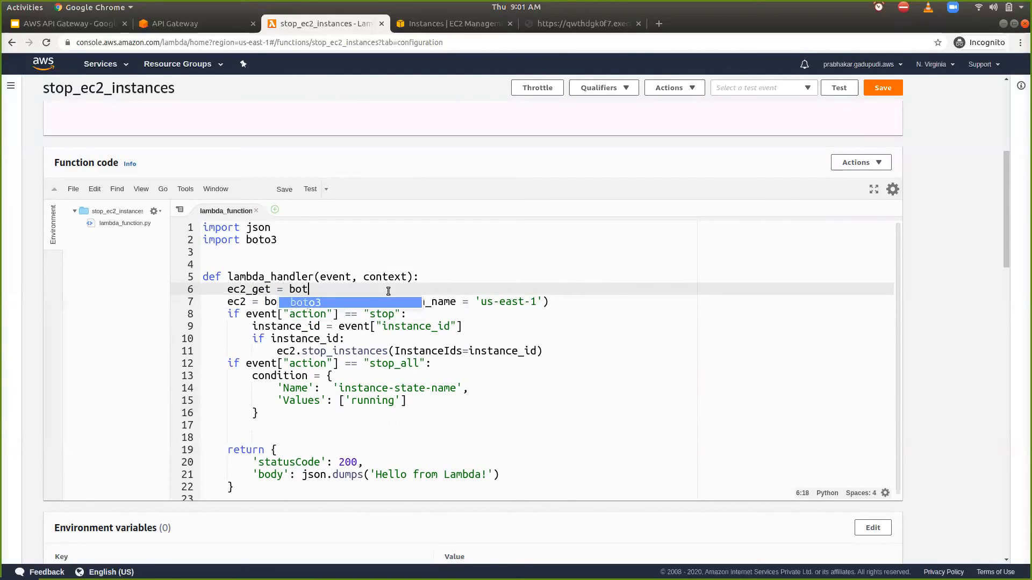
type("o3.re")
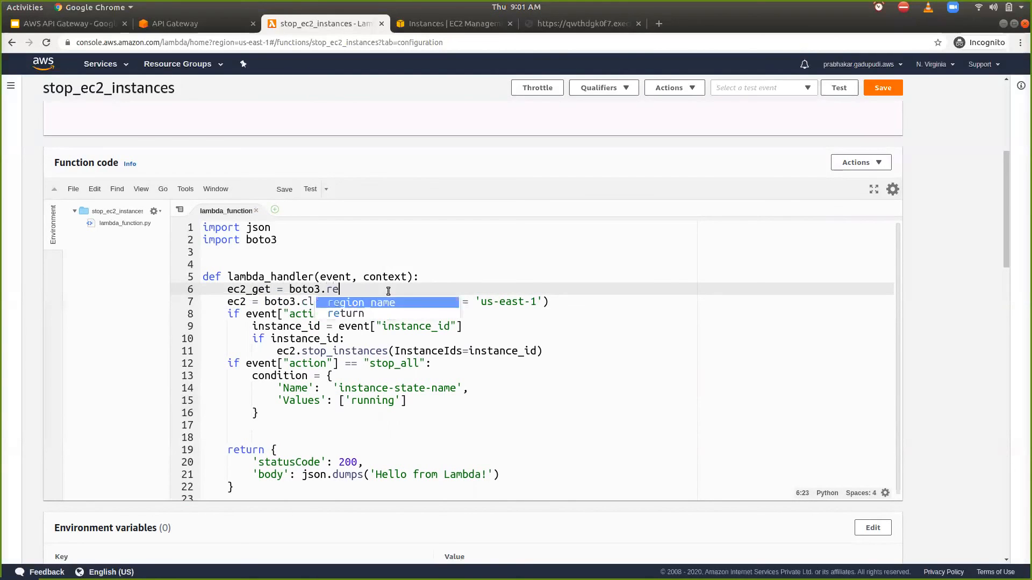
type("source(ec2")
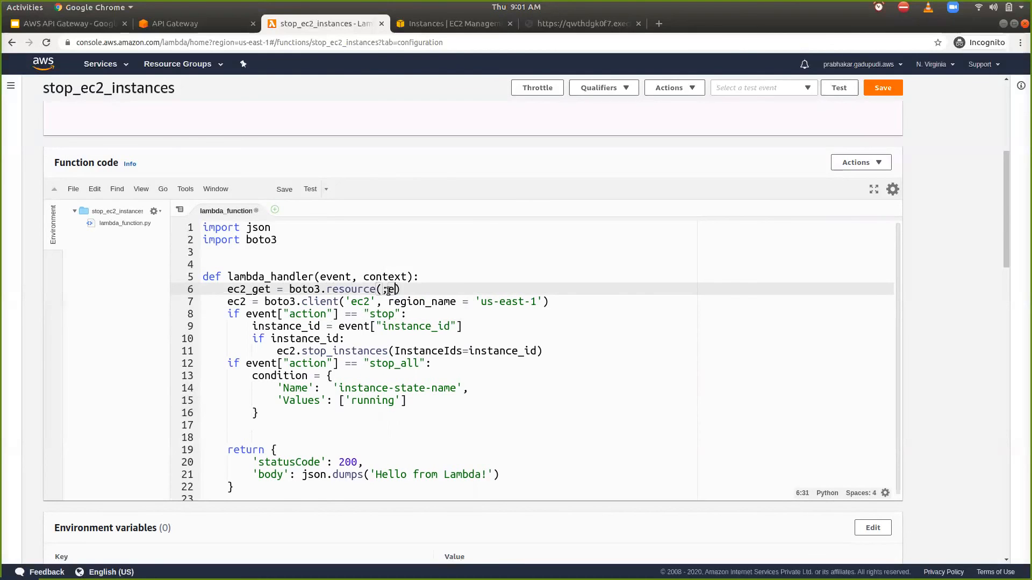
key("BackSpace")
key("BackSpace")
key("BackSpace")
type("'ec")
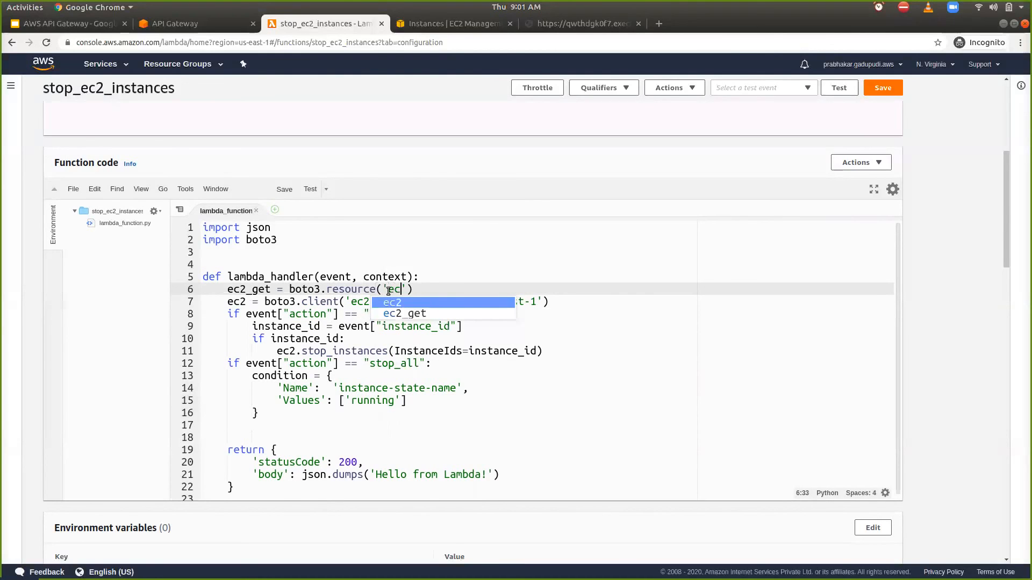
type("2")
key("Escape")
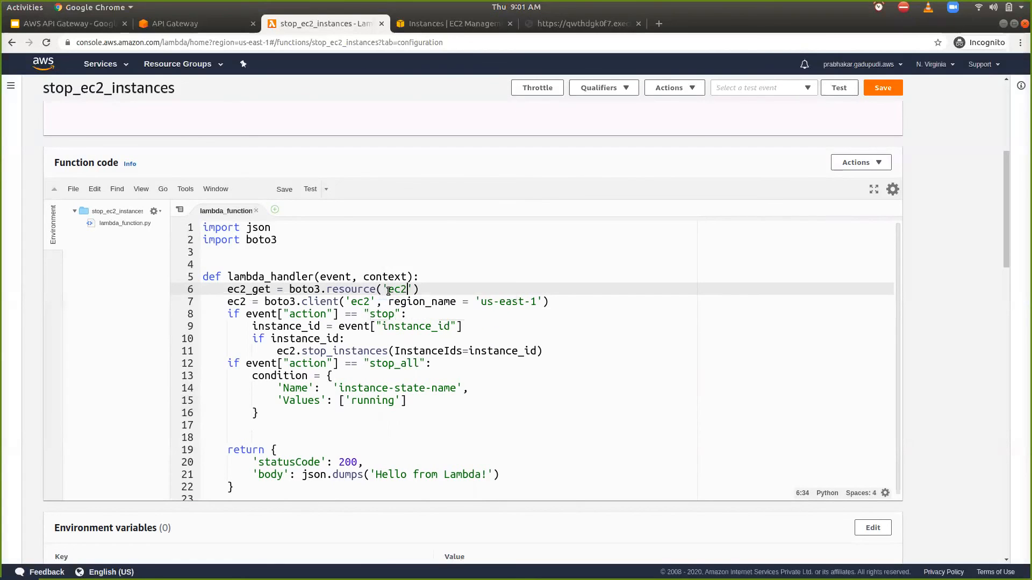
- On the line below the condition dictionary's closing brace, start an assignment with instances = ec2_get
key("Down")
key("Down")
key("Down")
key("Down")
key("Down")
key("Down")
key("Down")
key("Down")
key("Down")
key("Down")
key("Down")
key("Down")
key("Down")
key("Down")
key("Down")
key("Down")
key("Down")
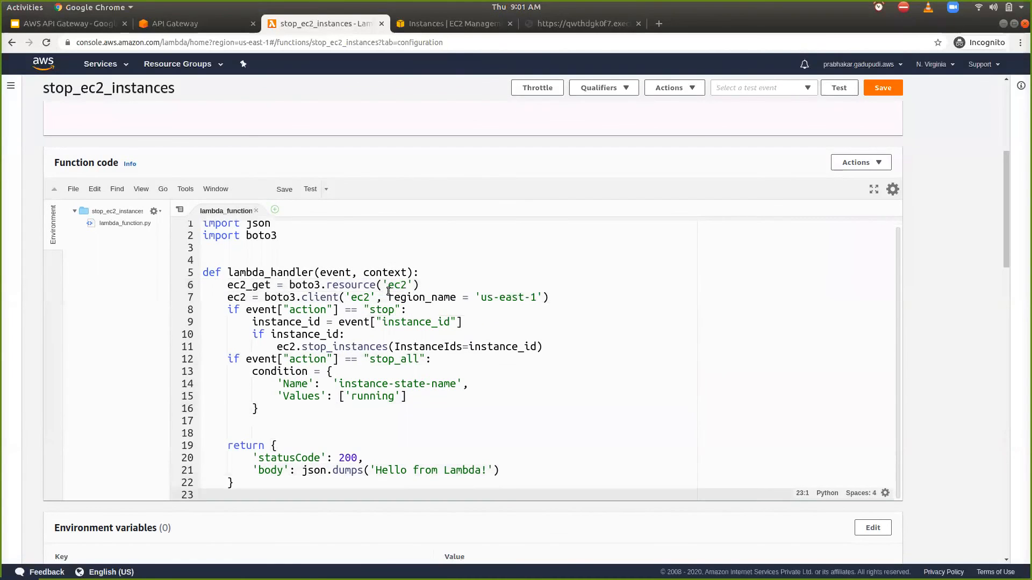
key("Up")
key("Up")
key("Up")
key("End")
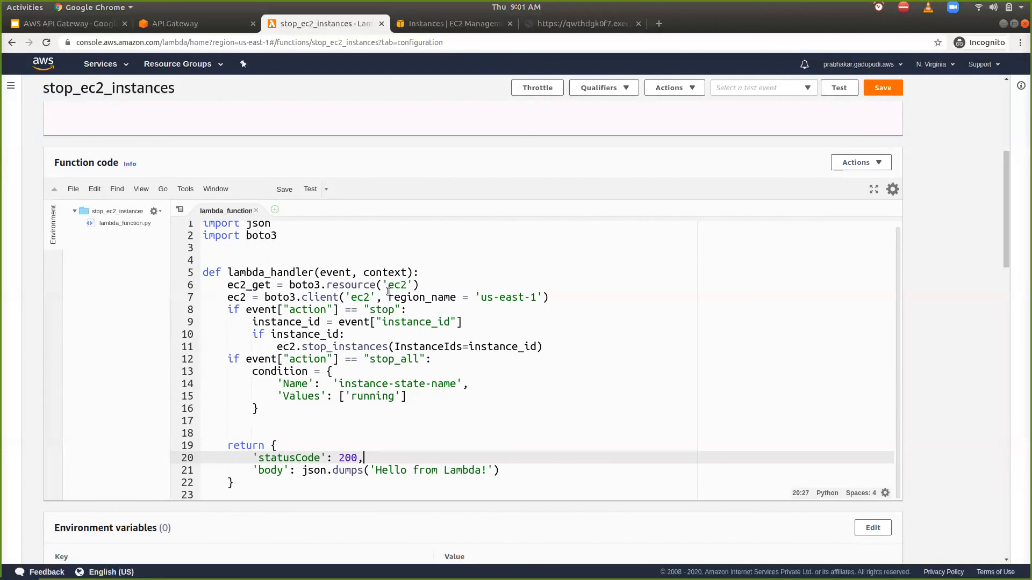
key("Up")
key("Up")
key("Up")
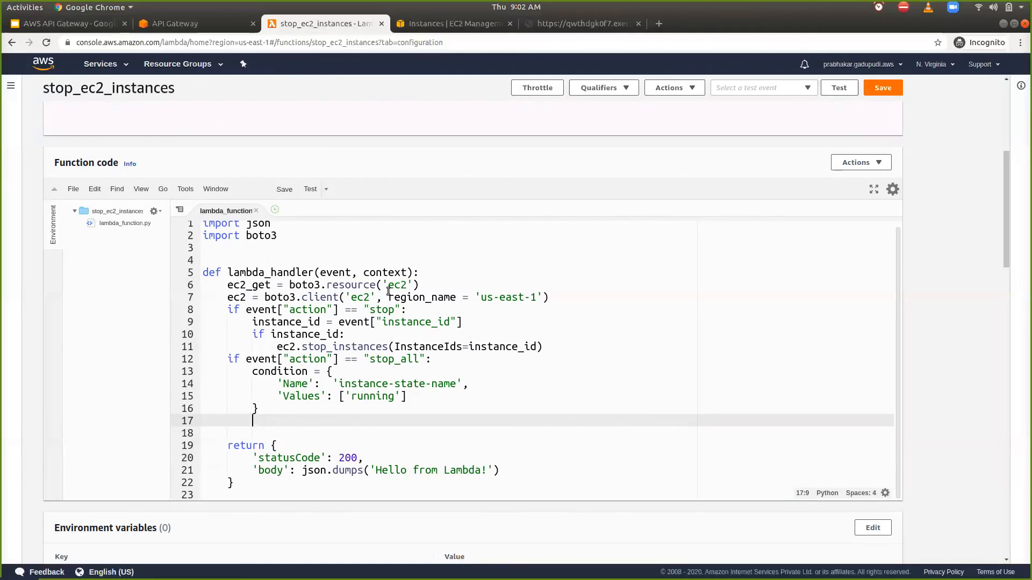
type("in")
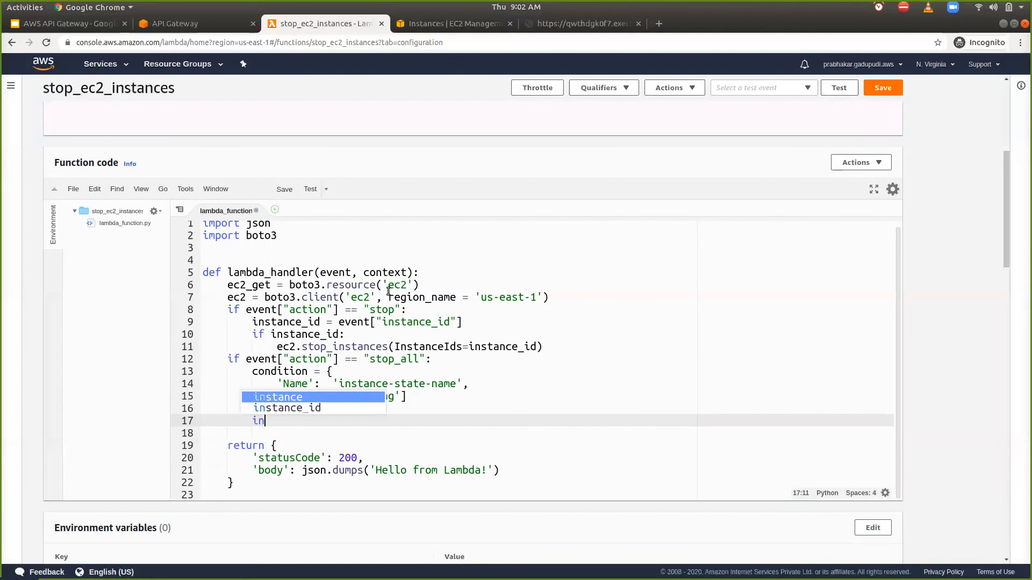
type("stances = e")
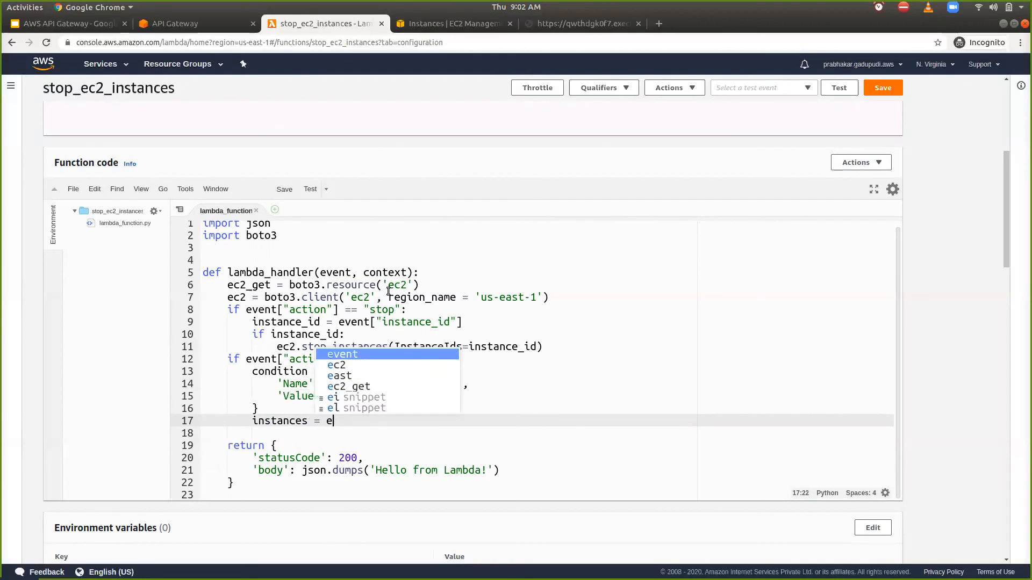
type("c2_get")
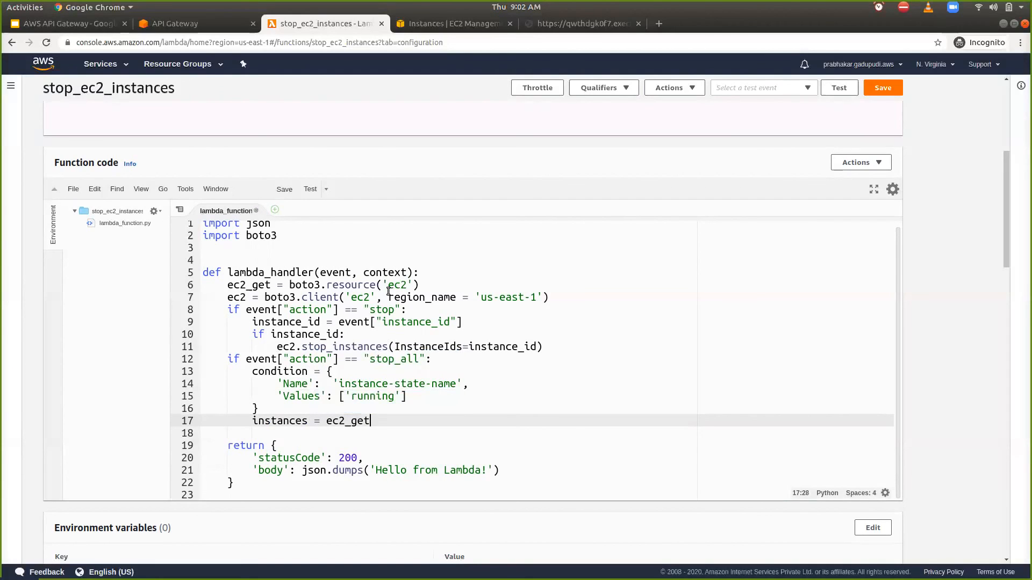
type(".filter")
- Complete the assignment so that it reads instances = ec2_get.instances.filter(Filters=condition)
key("BackSpace")
key("BackSpace")
key("BackSpace")
key("BackSpace")
key("BackSpace")
key("BackSpace")
type("inst")
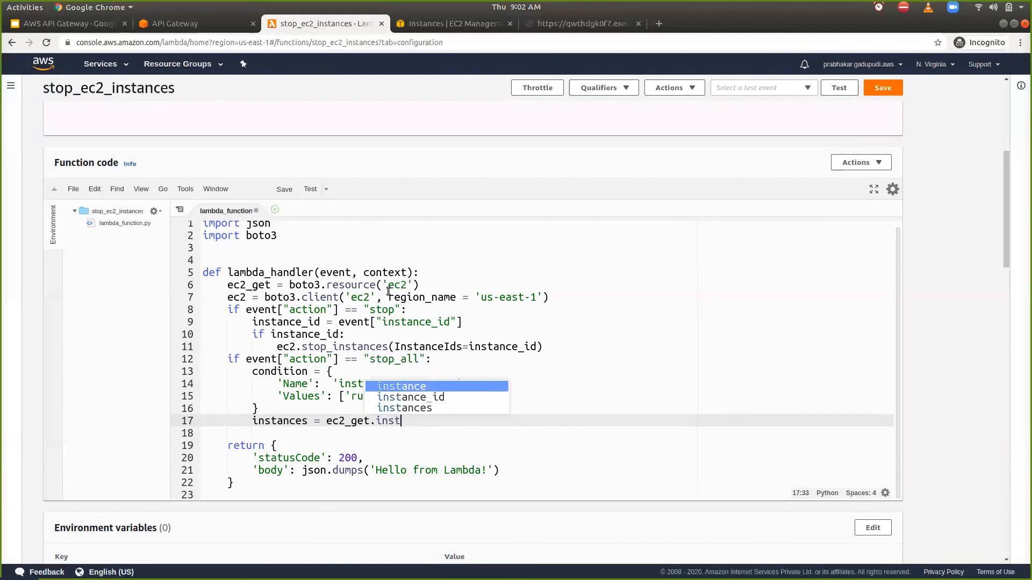
key("Down")
key("Down")
key("Return")
type(".filter(Filter")
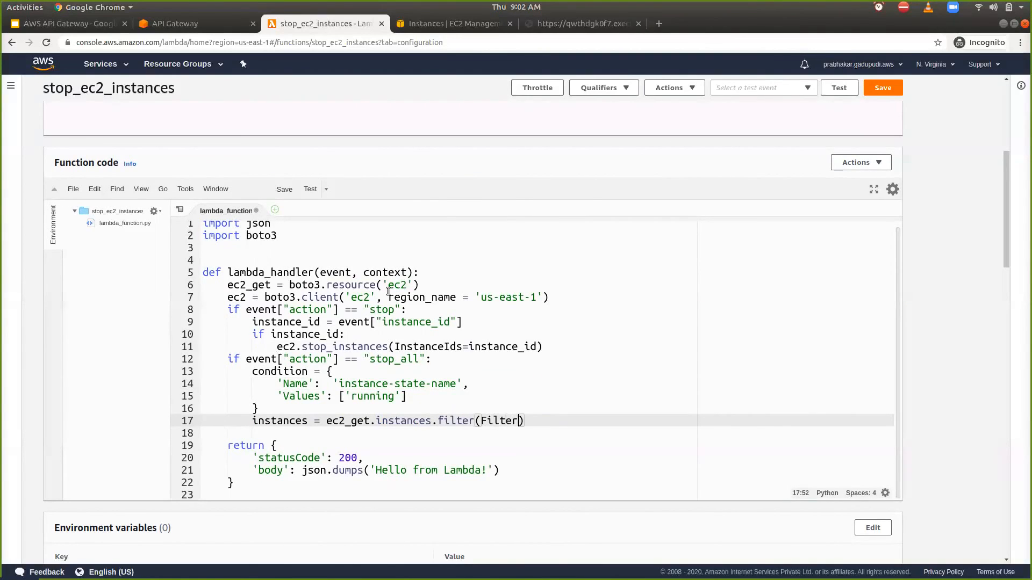
type("s=condition")
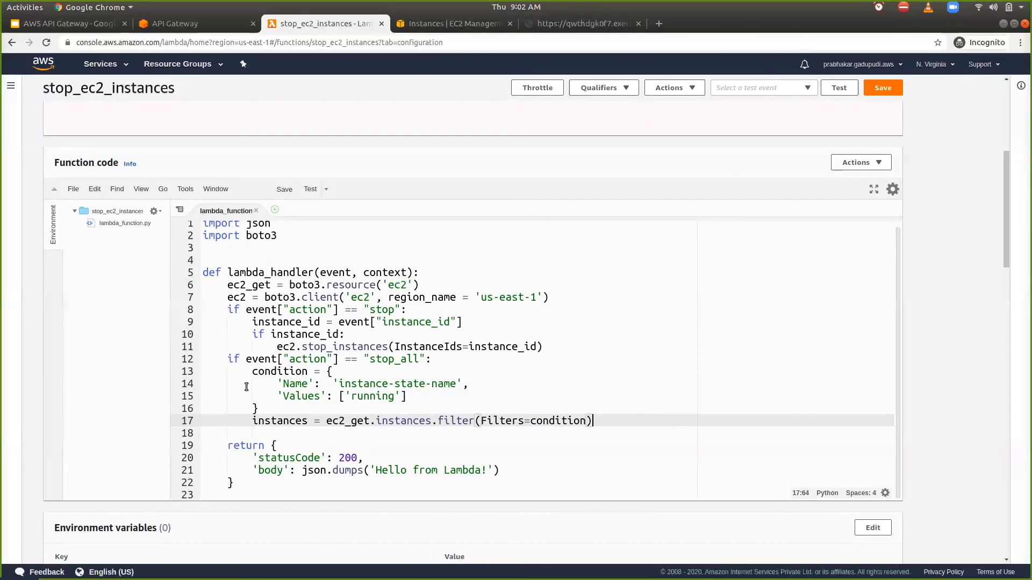
- Add the line ids = [] below the instances filter line, followed by a new line
left_click(384, 395)
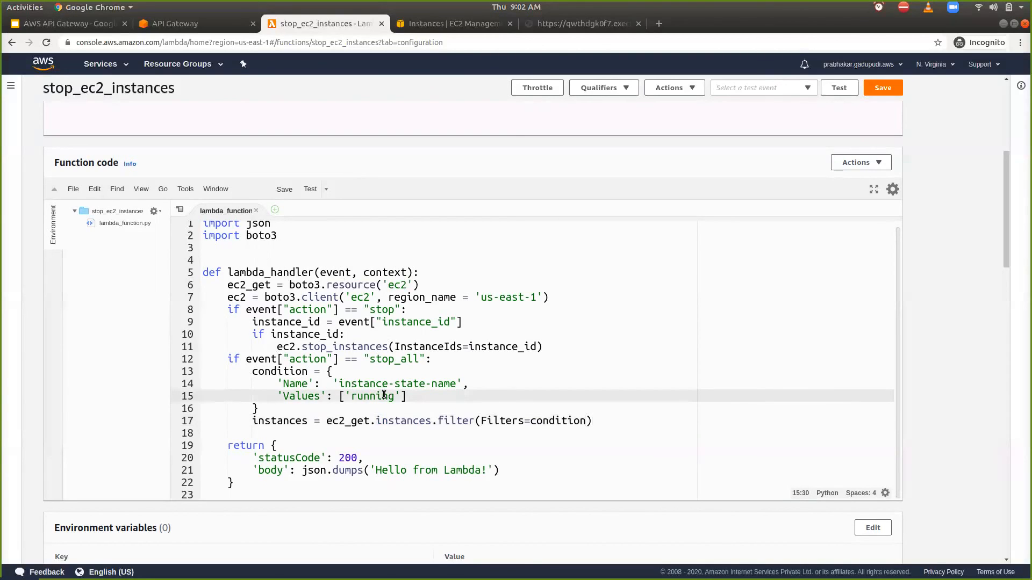
left_click(289, 428)
double_click(289, 428)
left_click(288, 429)
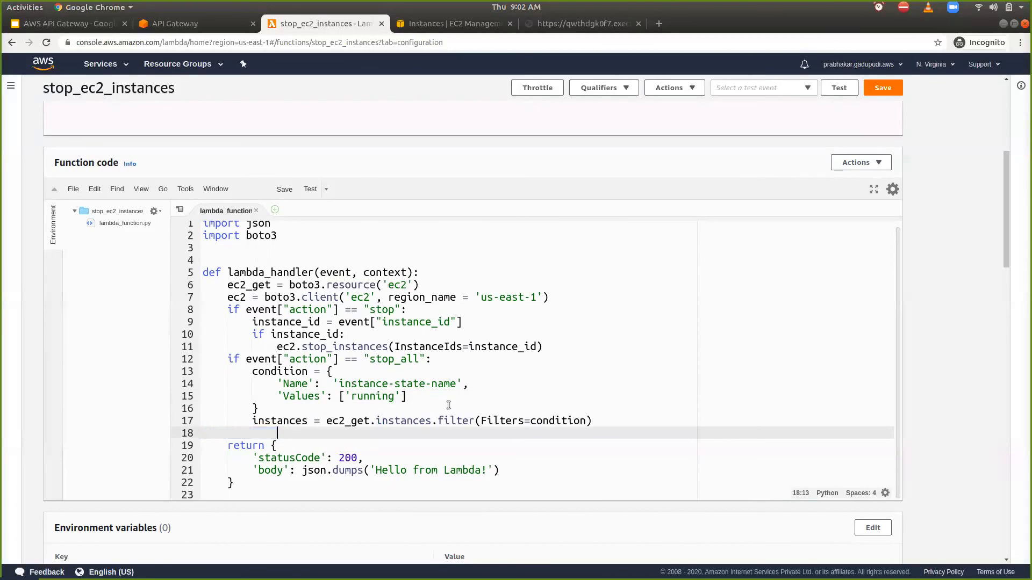
left_click(615, 421)
key("Return")
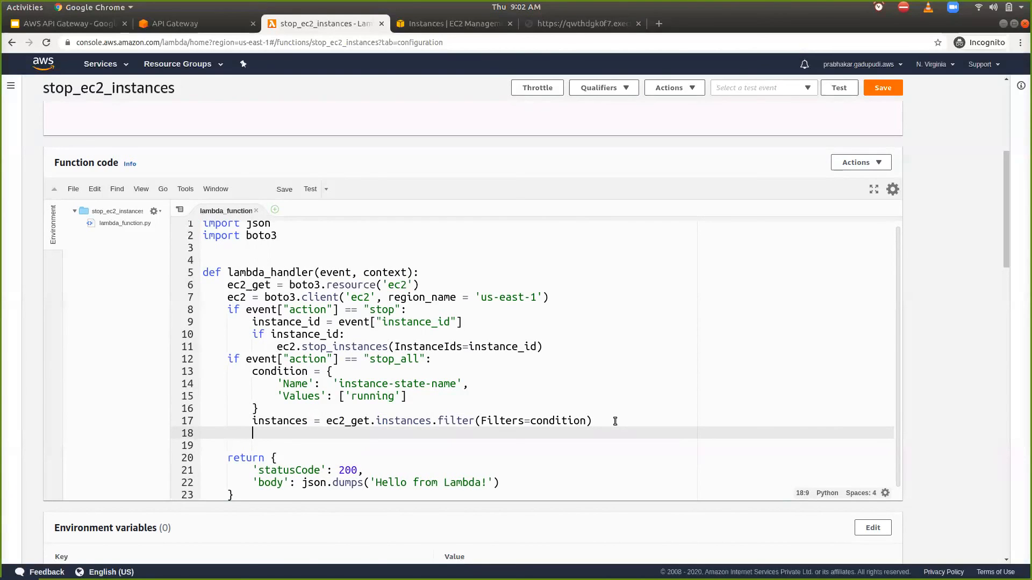
type("ids = []")
key("Return")
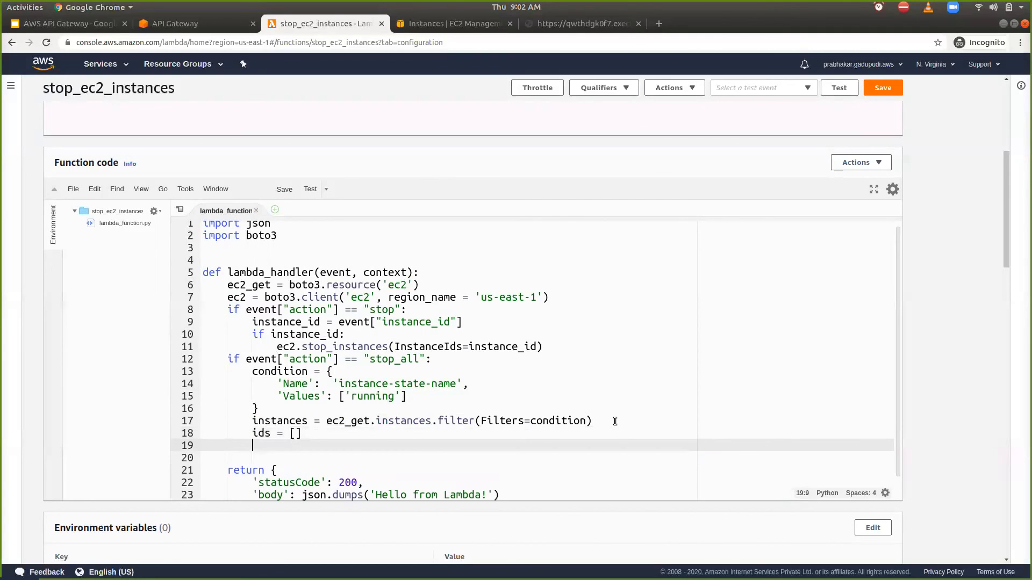
- Reopen the empty ids list by removing its closing bracket
type("insta")
key("BackSpace")
key("BackSpace")
key("BackSpace")
key("BackSpace")
key("BackSpace")
type("i")
key("BackSpace")
left_click(486, 438)
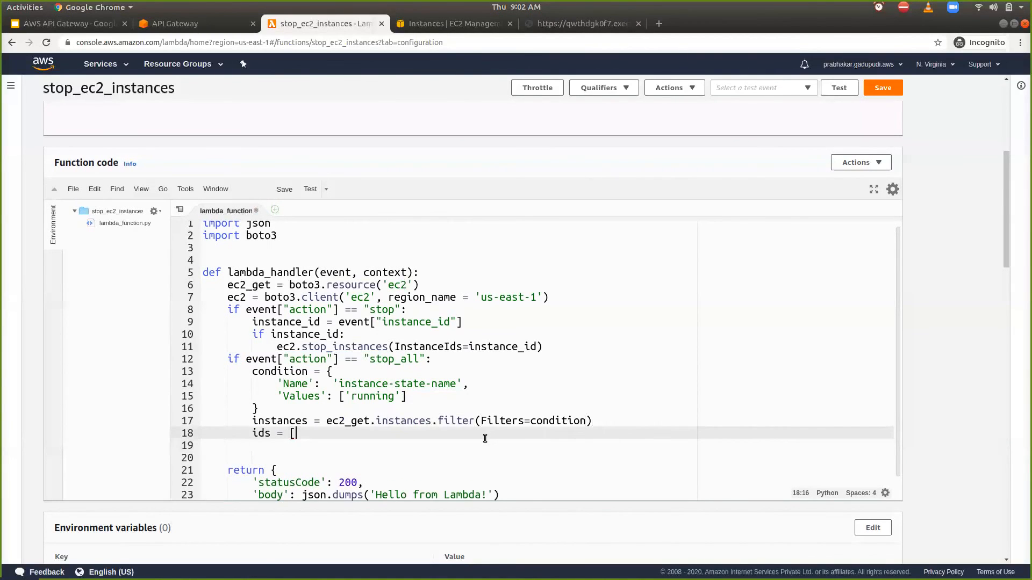
- Start a list comprehension in ids with instance.id for instance in, followed by the beginning of the collection's name
type("instance")
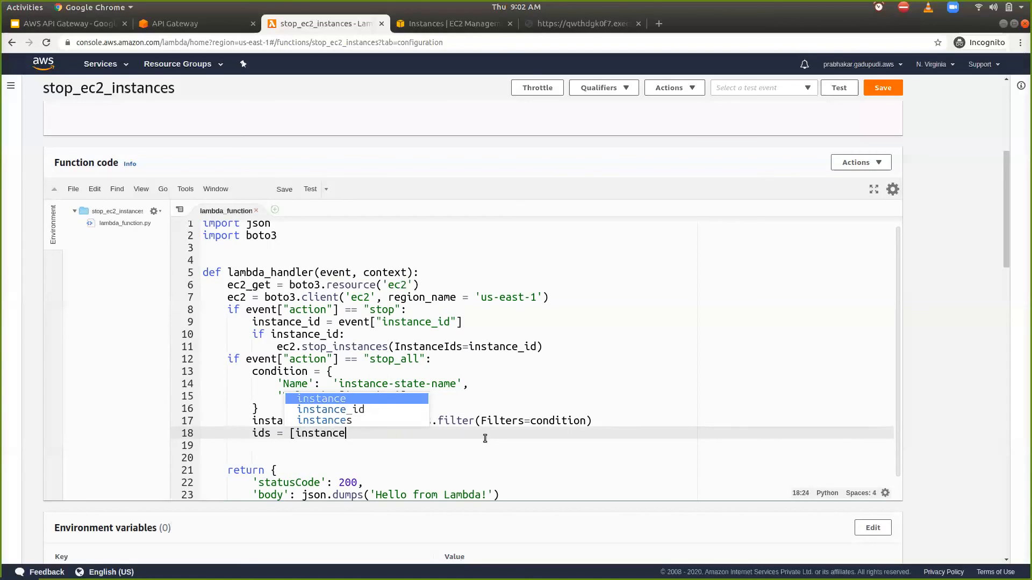
type(".id in i")
key("BackSpace")
key("BackSpace")
key("BackSpace")
key("BackSpace")
type("fo")
type("r instance ")
type("in ")
type("instan")
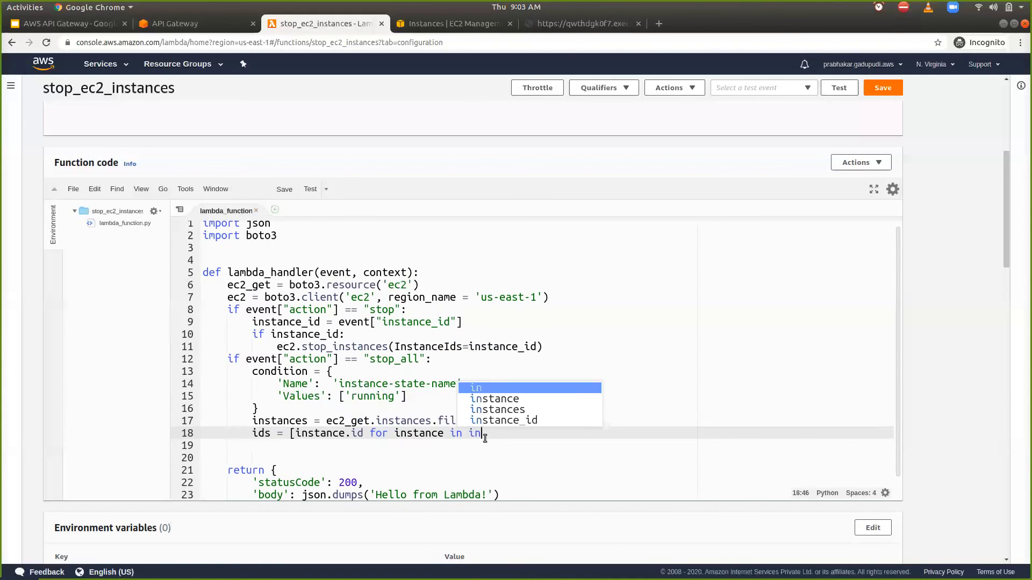
key("Down")
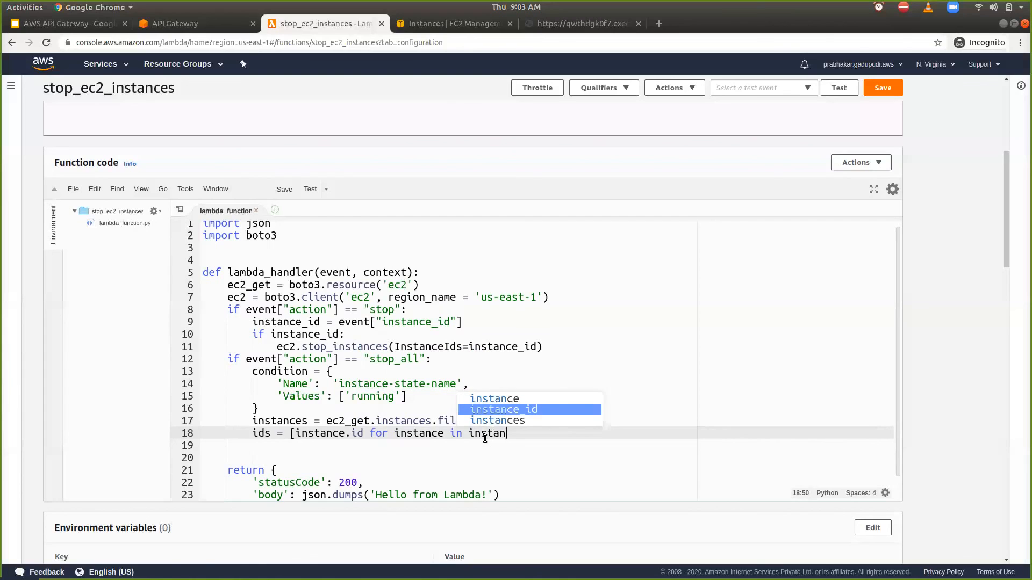
key("Escape")
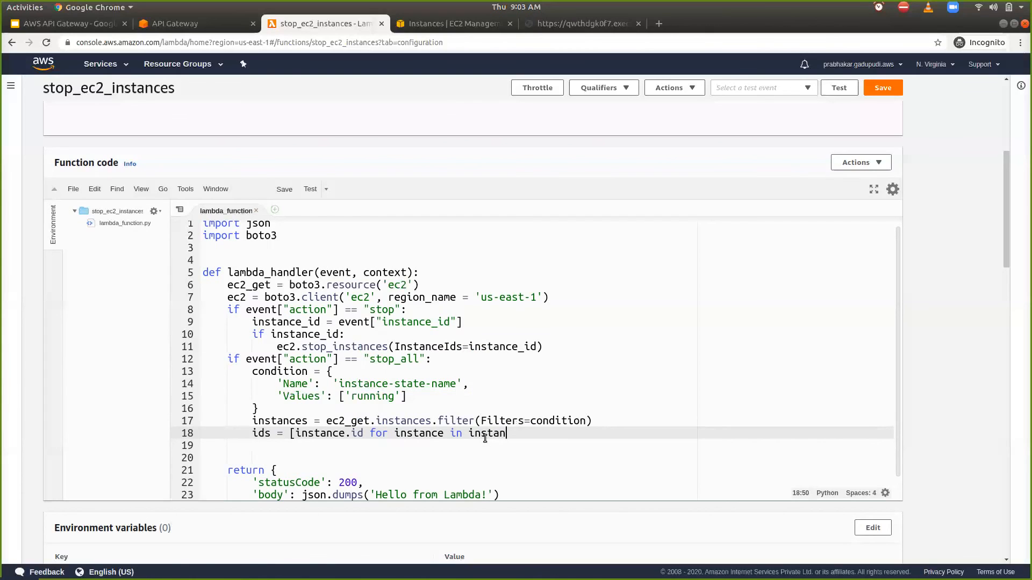
- Rename the filter result variable to all_instances and finish the ids comprehension with all_instances and a closing bracket
left_click(253, 421)
type("all_")
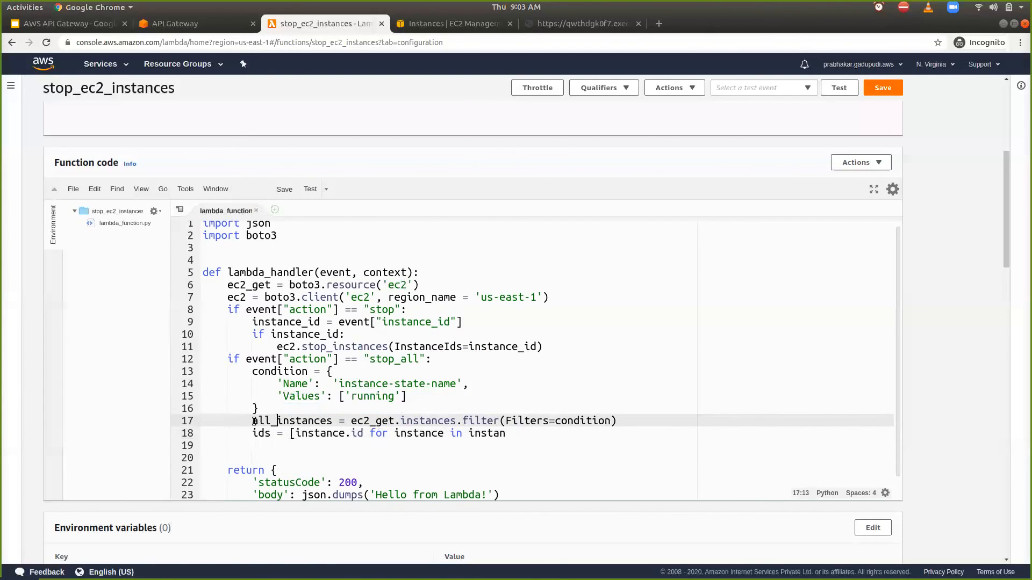
double_click(295, 424)
key("ctrl+c")
double_click(490, 433)
key("ctrl+v")
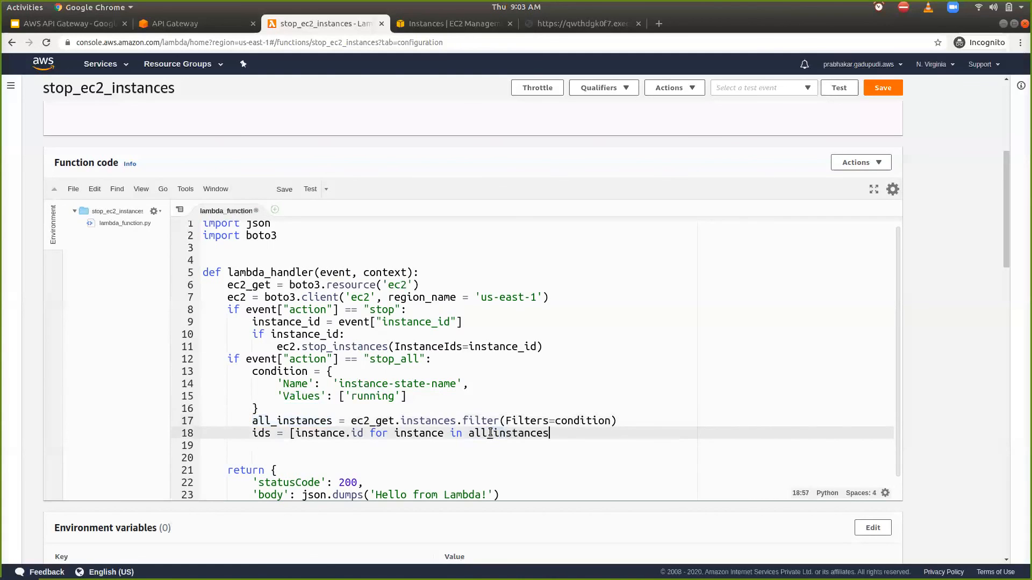
key("ctrl+plus")
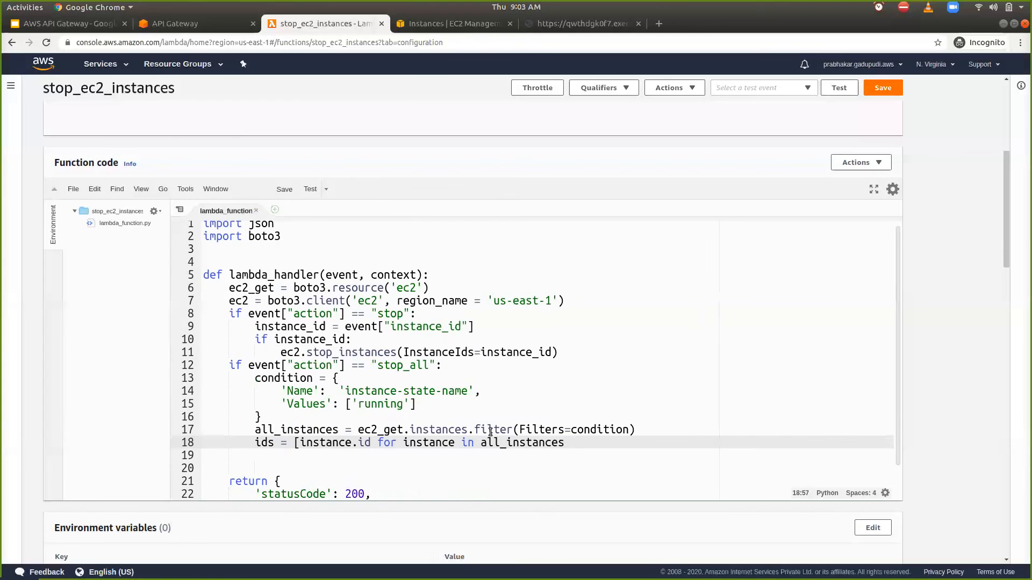
scroll(490, 432, "down", 1)
type("]")
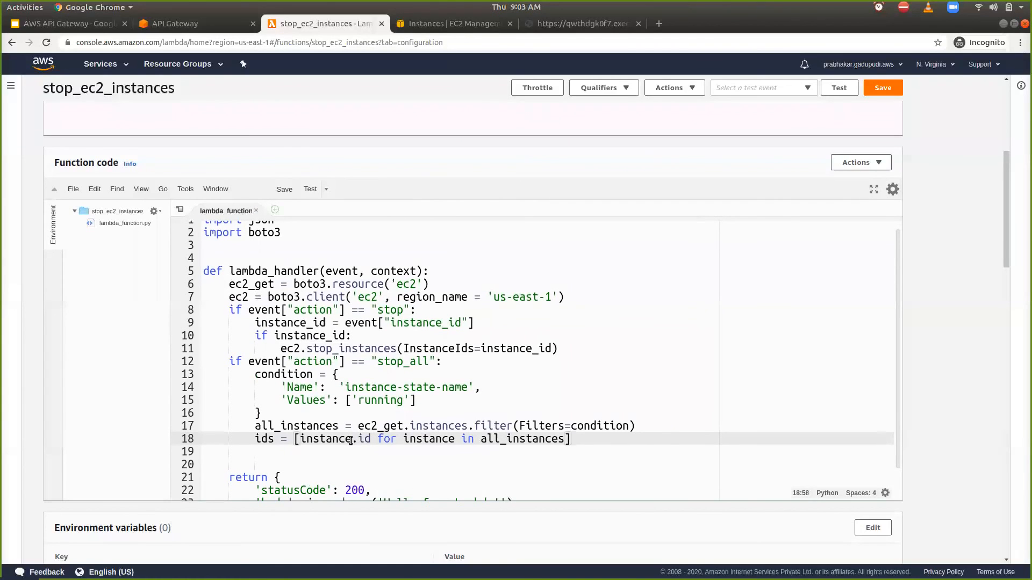
- Add the line ec2.stop_instances(InstanceIds=ids) below the ids list and save the Lambda function
double_click(264, 450)
double_click(265, 442)
left_click(269, 451)
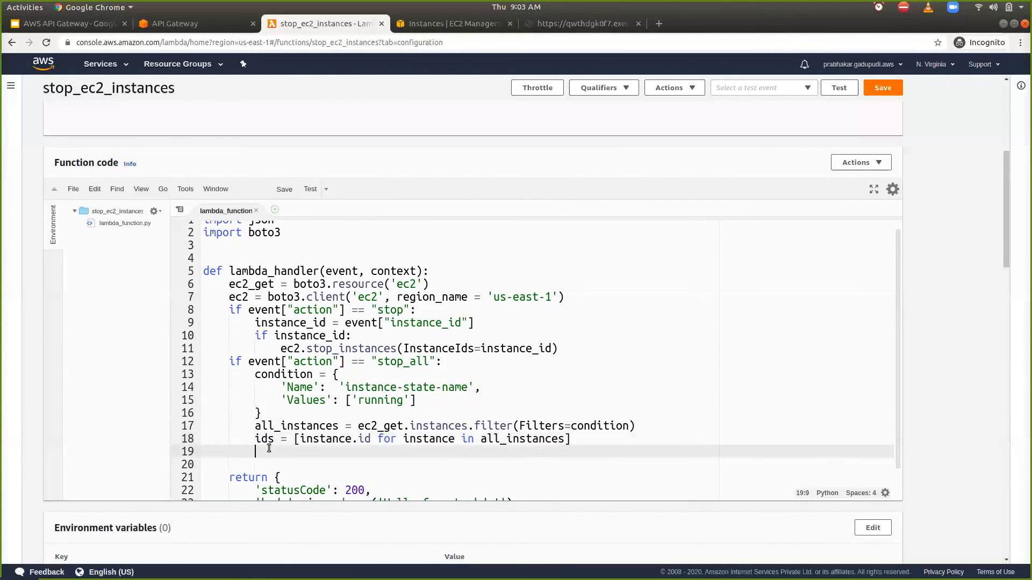
type("ec2")
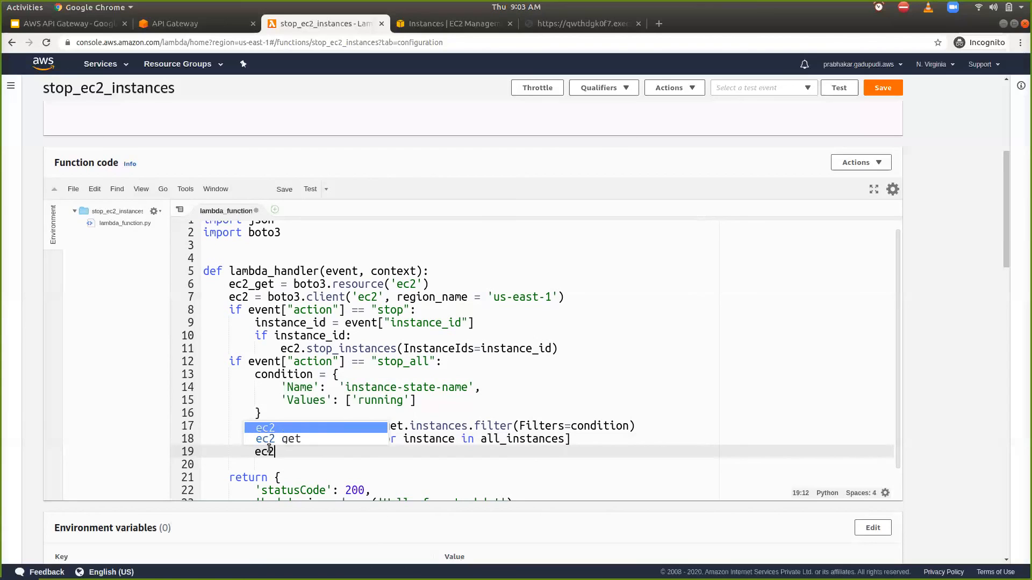
type(".stop")
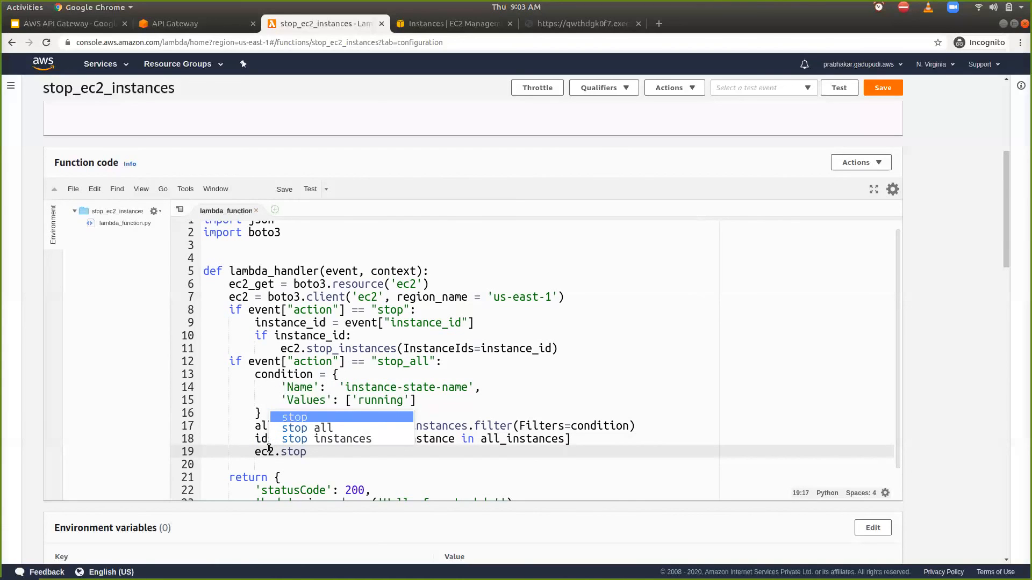
type("_")
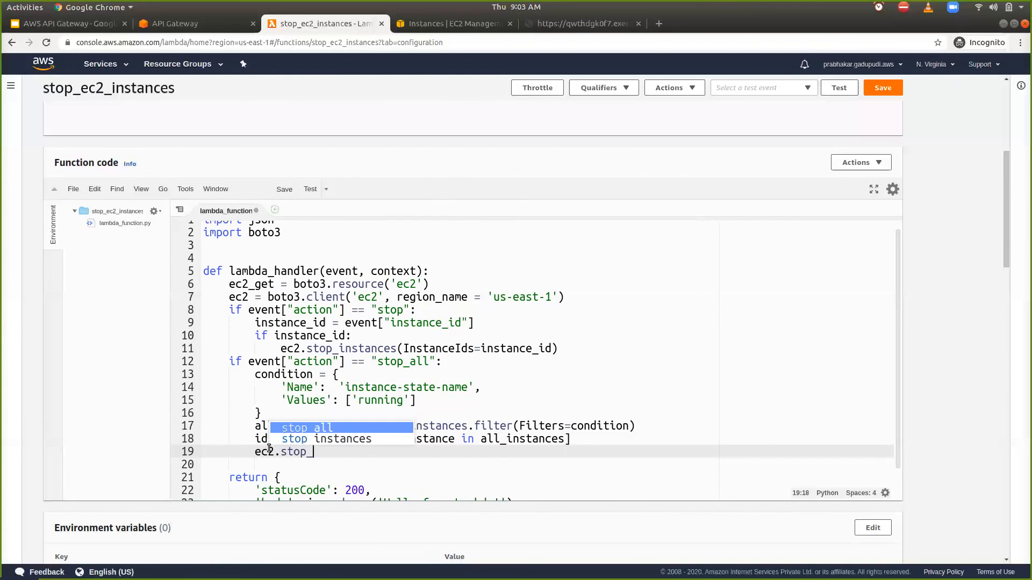
key("Down")
key("Return")
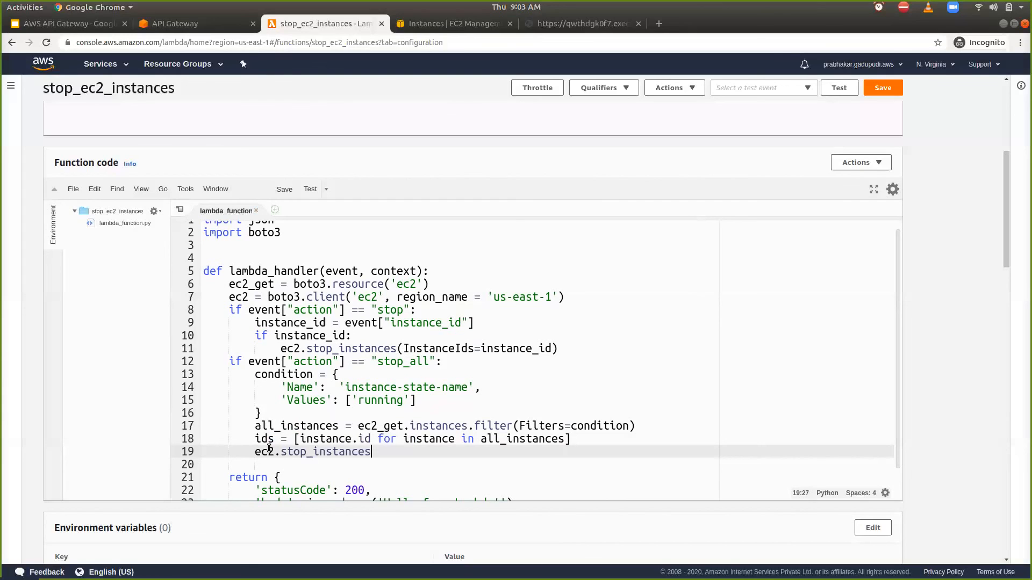
type("(Instan")
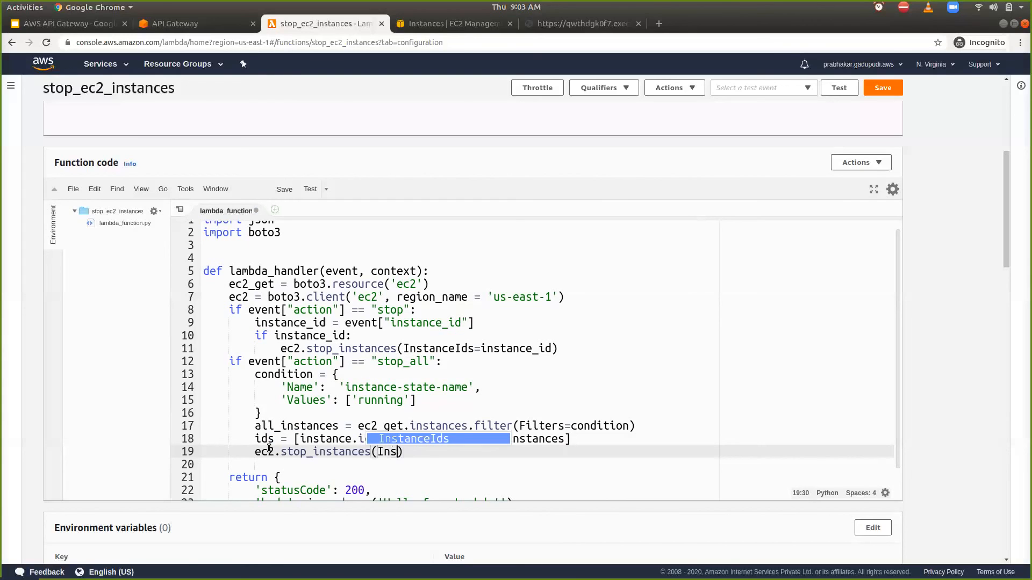
type("ceIds")
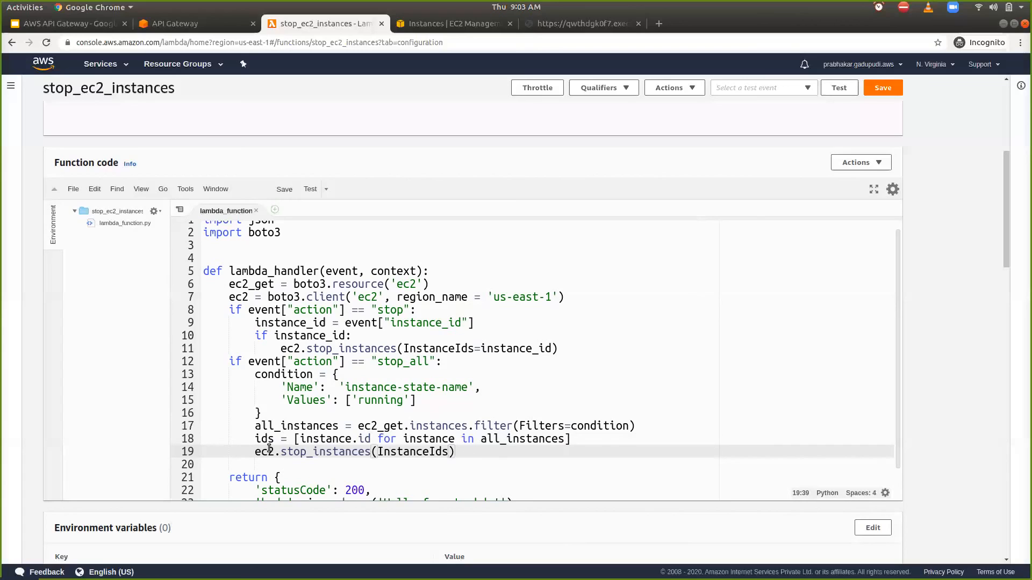
type("=id")
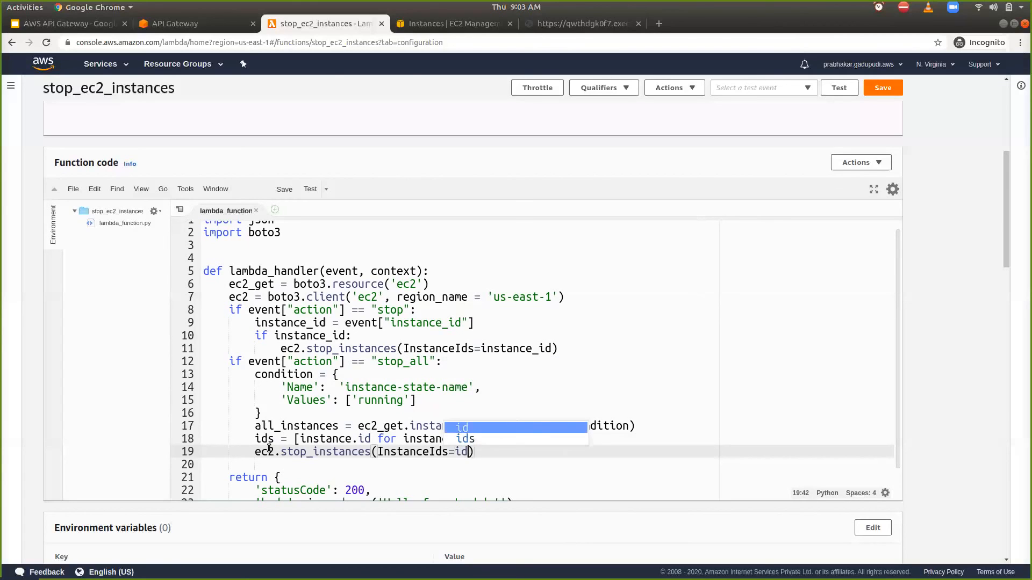
type("s")
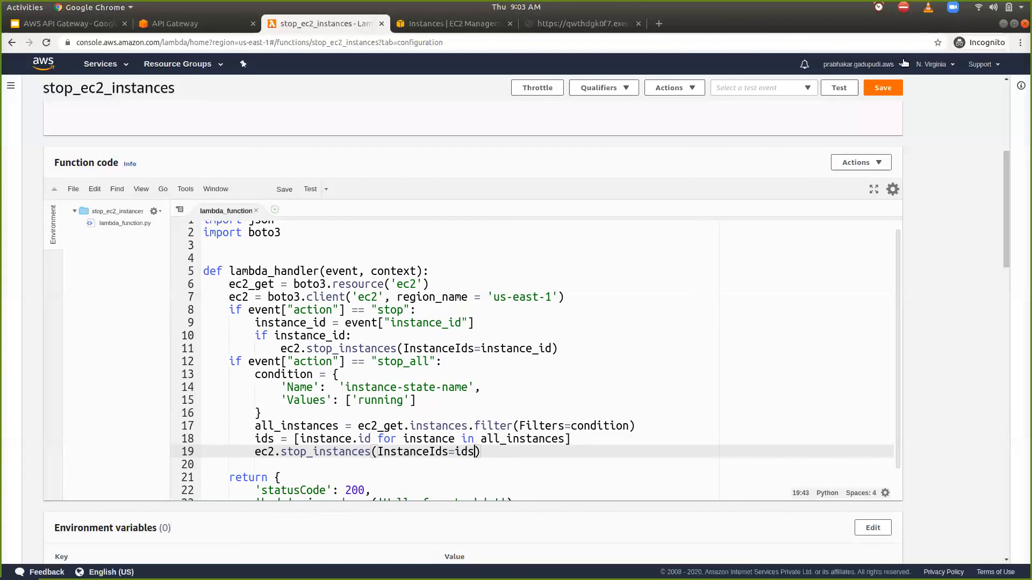
left_click(880, 88)
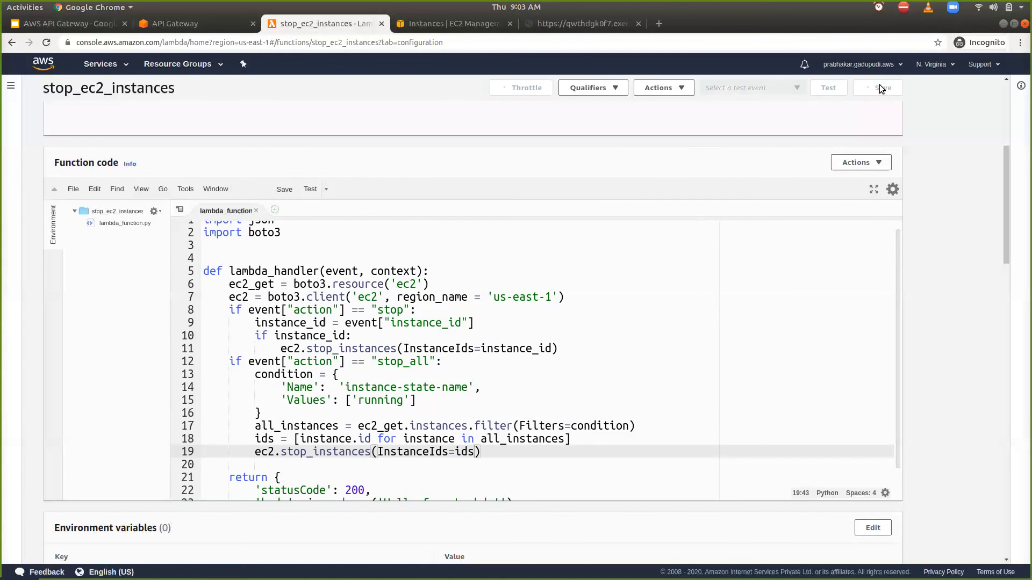
- Switch to the EC2 Instances list and check the instances' states, briefly selecting the stopped one
left_click(405, 30)
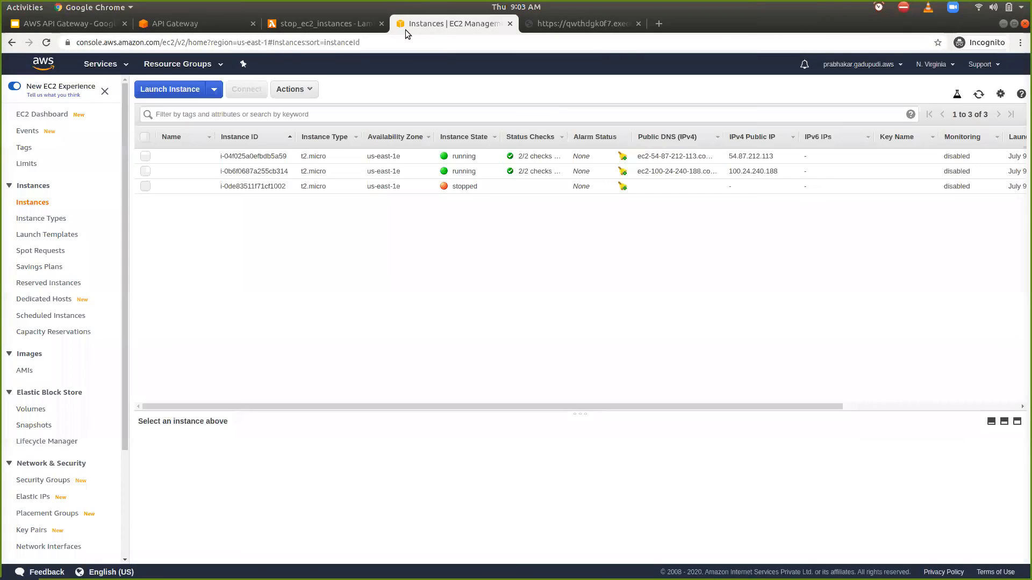
left_click(146, 186)
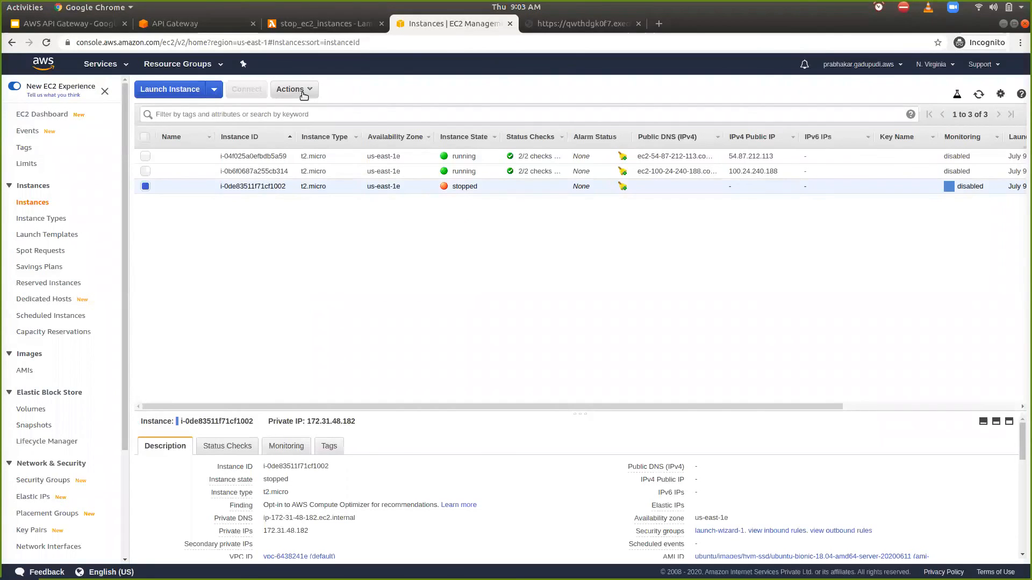
left_click(140, 186)
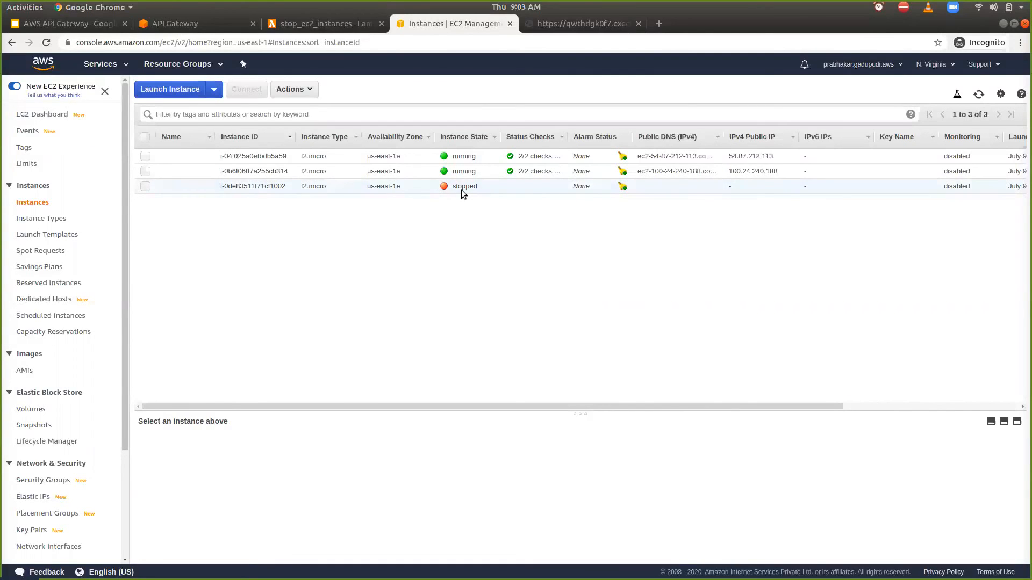
- Return to the stop_ec2_instances Lambda code and review where the condition variable is used in the instance filter
left_click(320, 27)
left_click(255, 381)
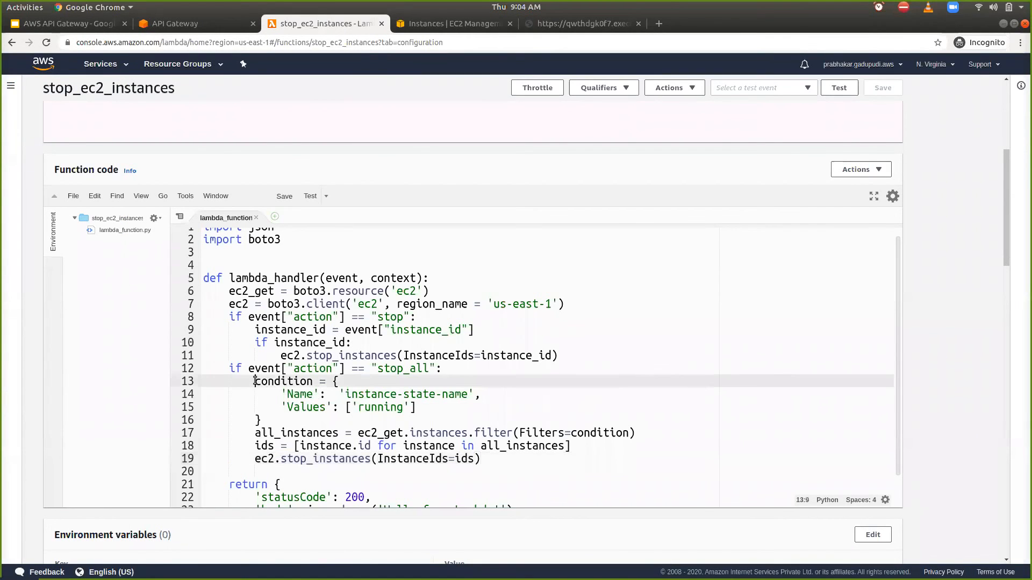
double_click(254, 381)
left_click(393, 28)
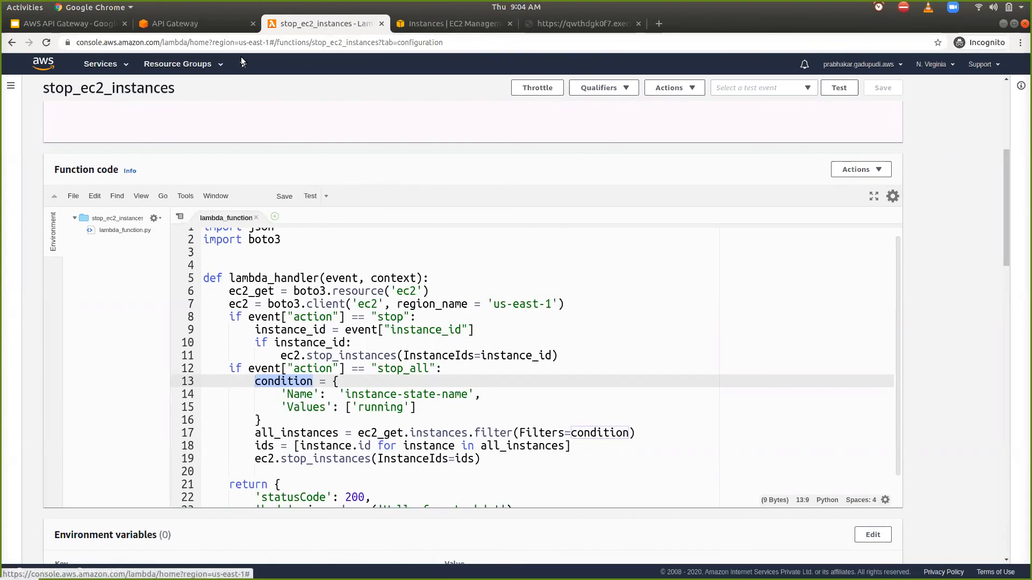
- Switch to Postman and copy the testing/ec2 endpoint URL from the stop request into a new request
key("alt+Tab")
left_click(659, 161)
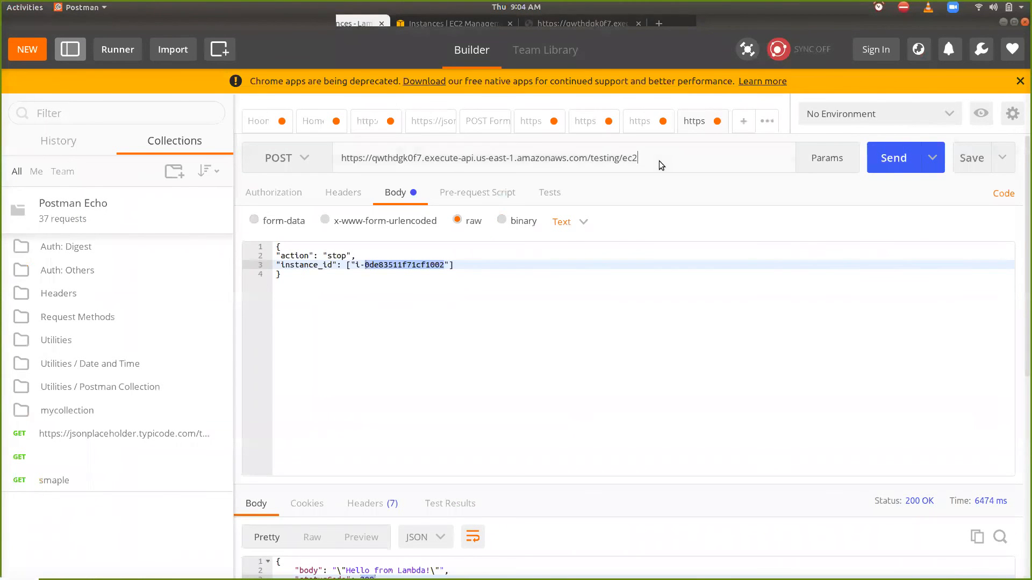
key("ctrl+a")
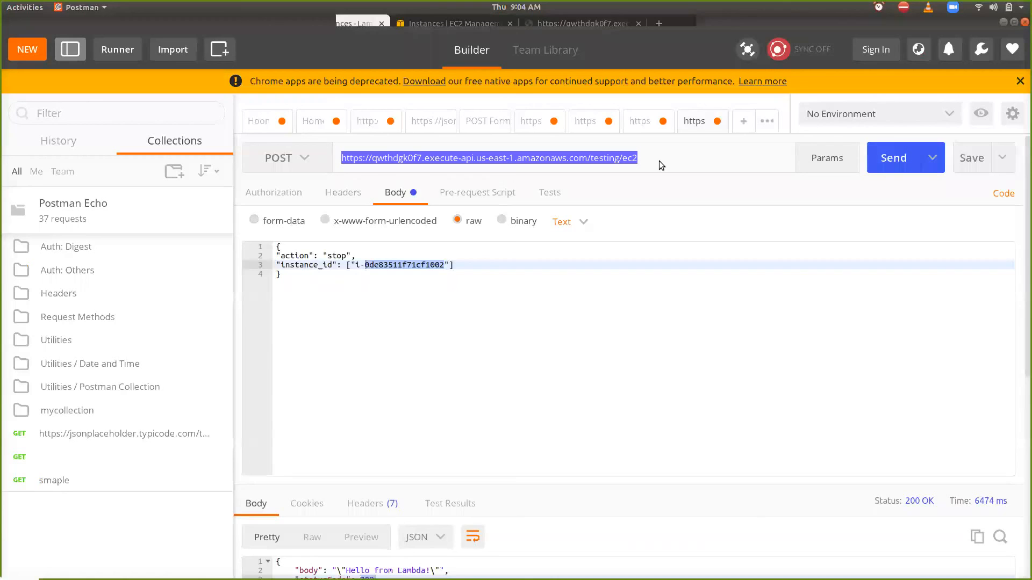
left_click(743, 122)
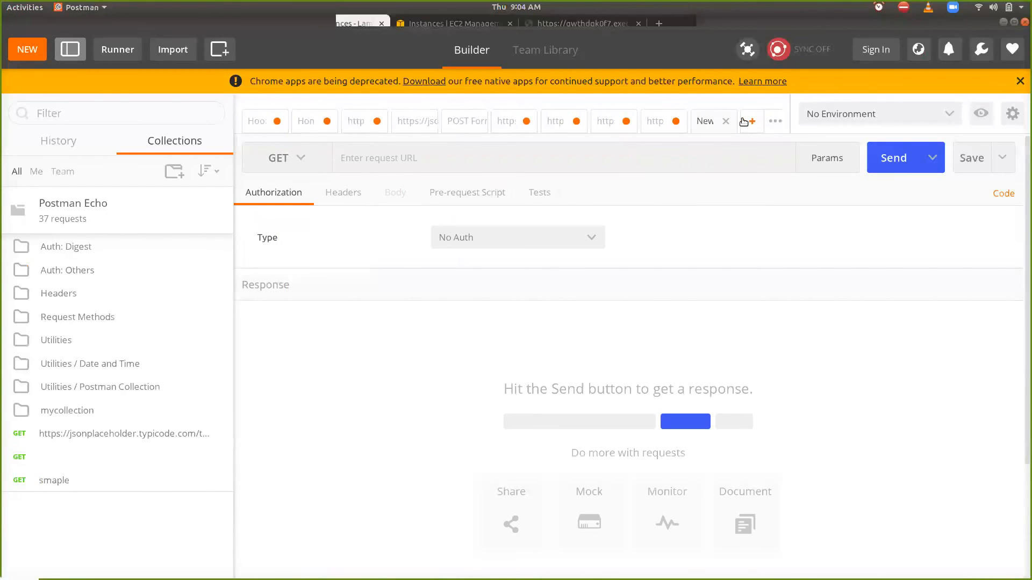
left_click(667, 156)
key("ctrl+v")
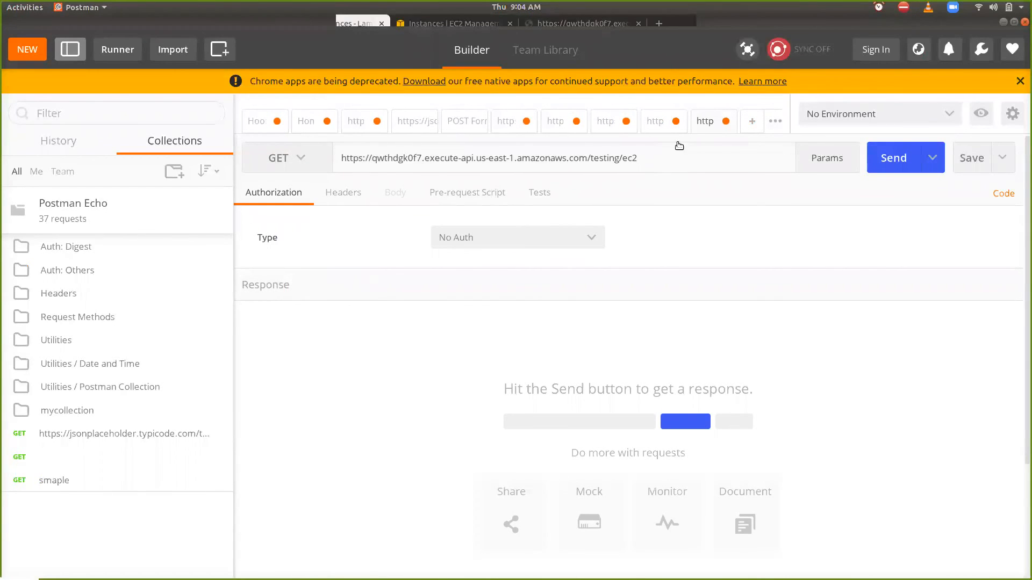
- Copy the whole JSON body of the existing stop request and return to the new request
left_click(657, 122)
left_click(448, 301)
key("ctrl+a")
key("ctrl+c")
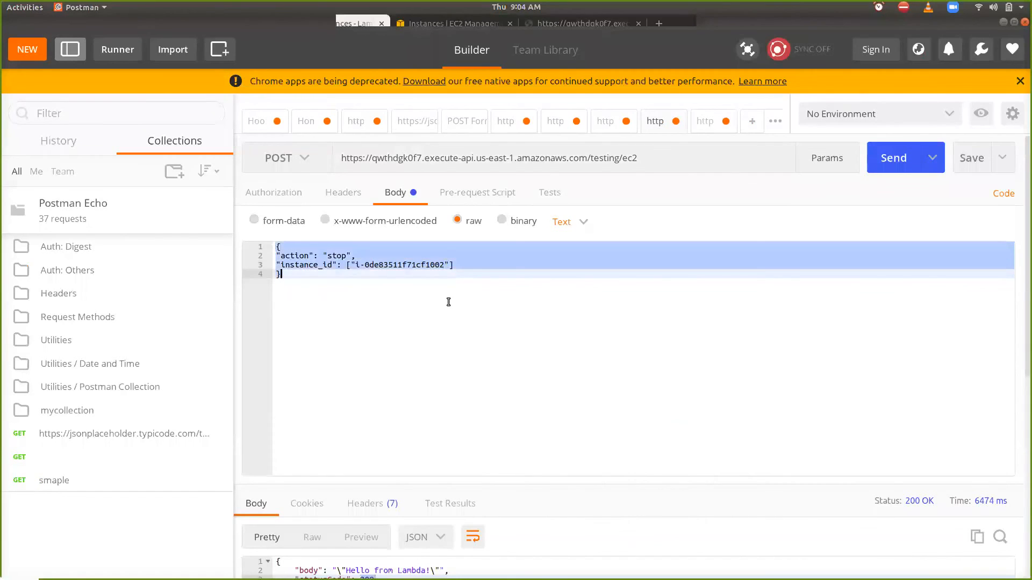
left_click(701, 122)
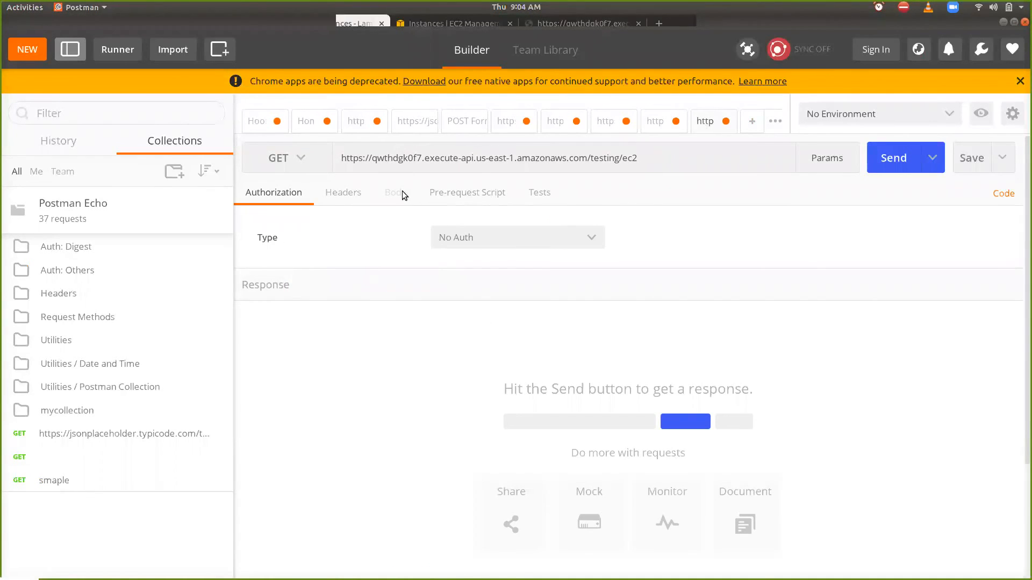
- Set the new request's method to POST and its body format to raw
left_click(349, 193)
left_click(288, 158)
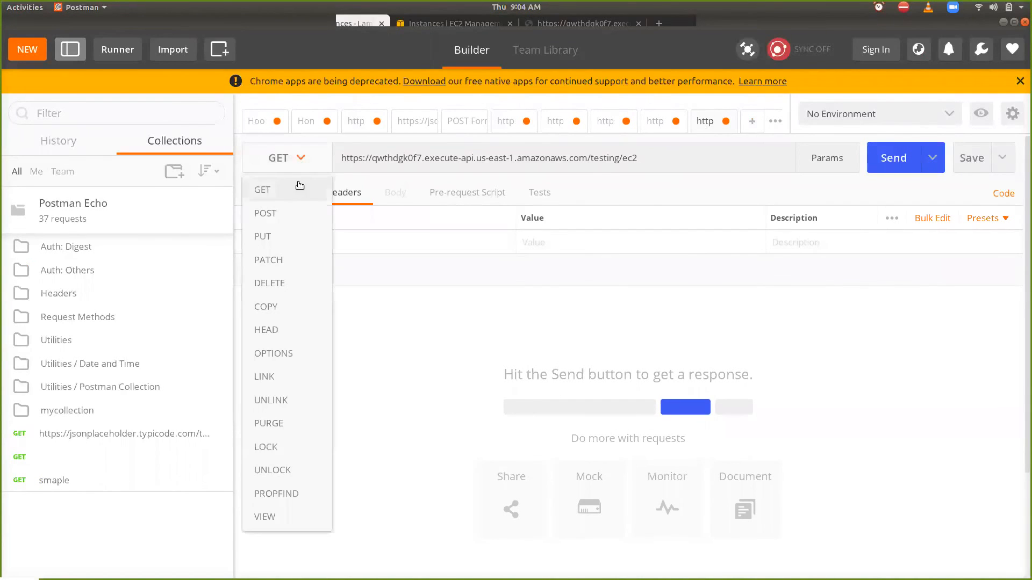
left_click(283, 215)
left_click(395, 194)
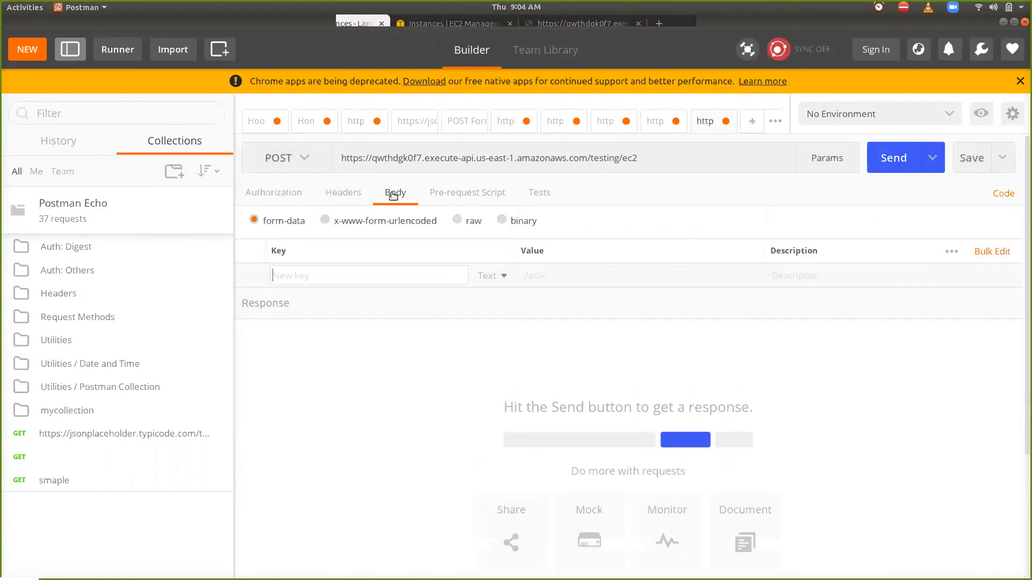
left_click(457, 220)
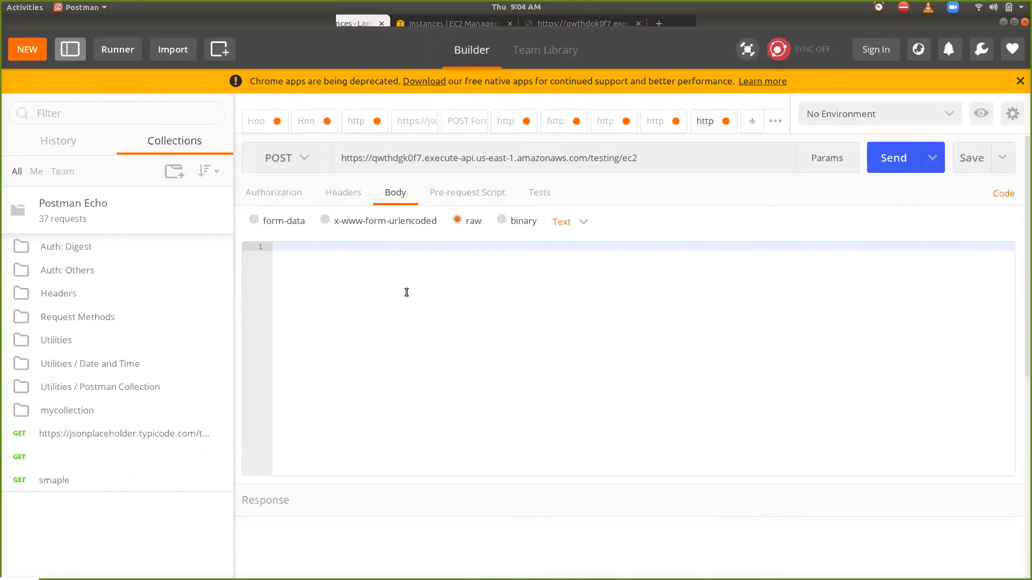
- Paste the copied JSON into the body, remove the instance_id entry with its preceding comma, and change the action to "stop_all"
key("ctrl+v")
key("Up")
key("shift+End")
key("BackSpace")
key("BackSpace")
key("BackSpace")
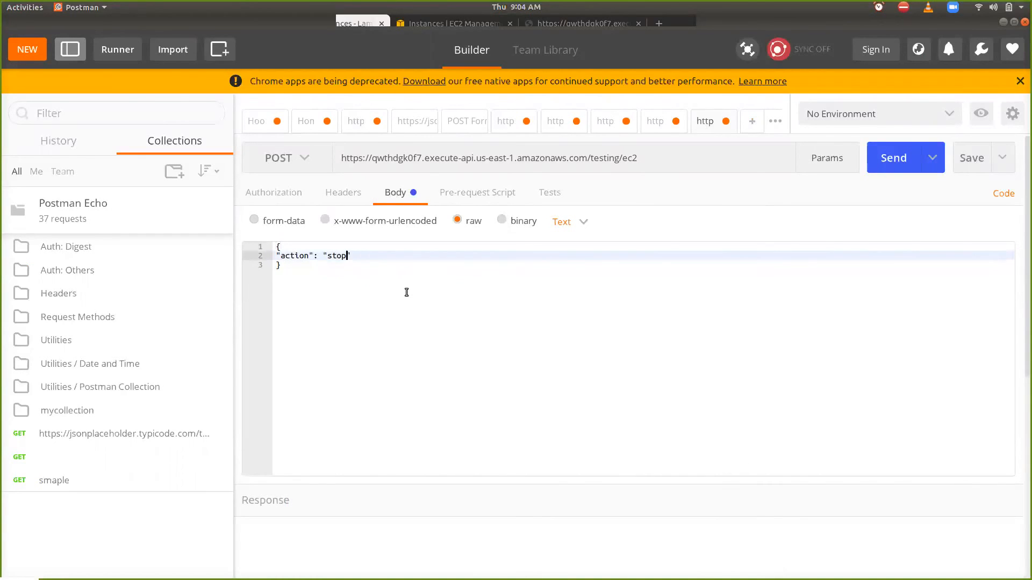
type("_all")
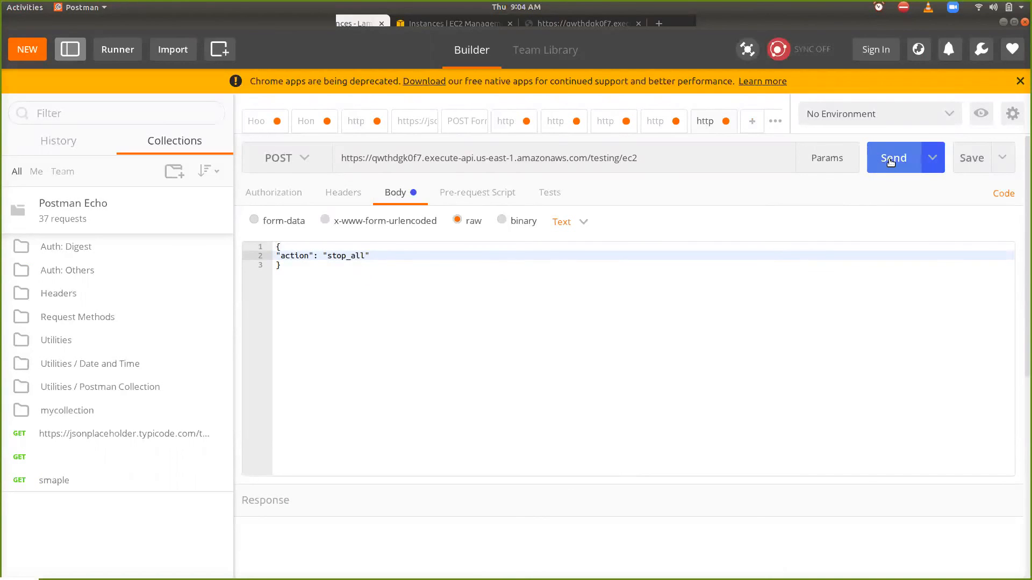
- Send the stop_all POST request and view the body of its response
left_click(877, 169)
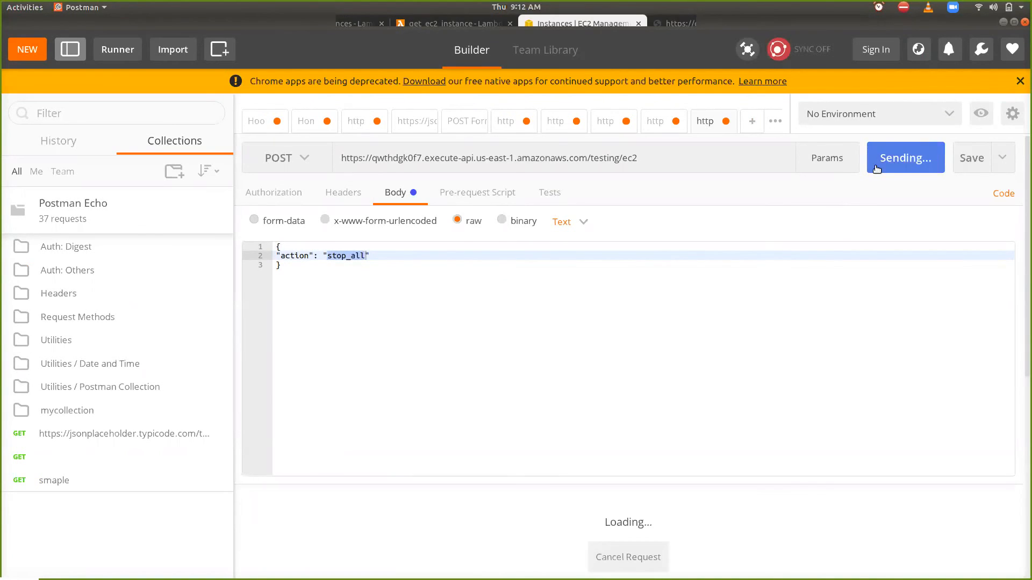
scroll(675, 319, "down", 5)
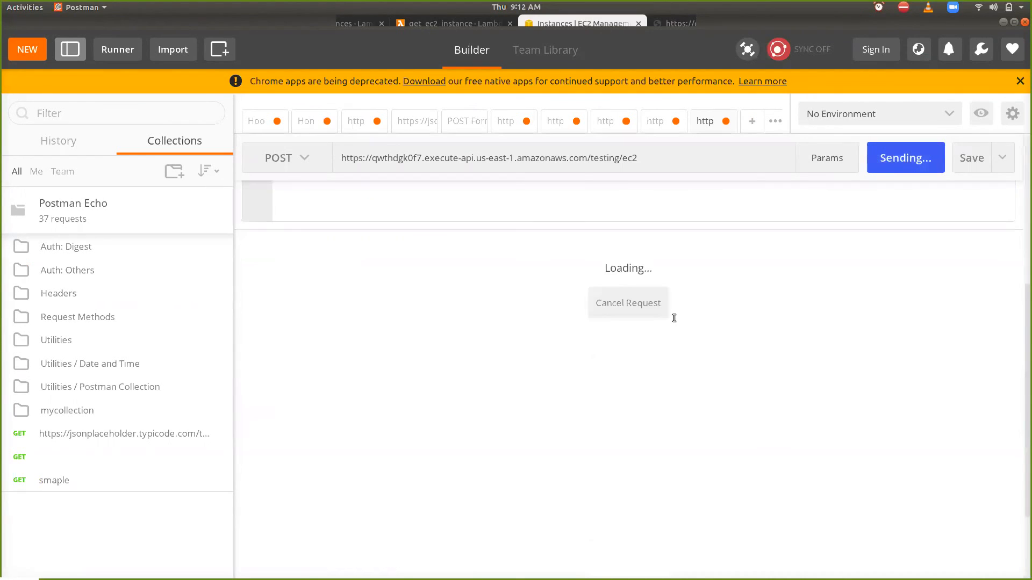
scroll(675, 321, "up", 1)
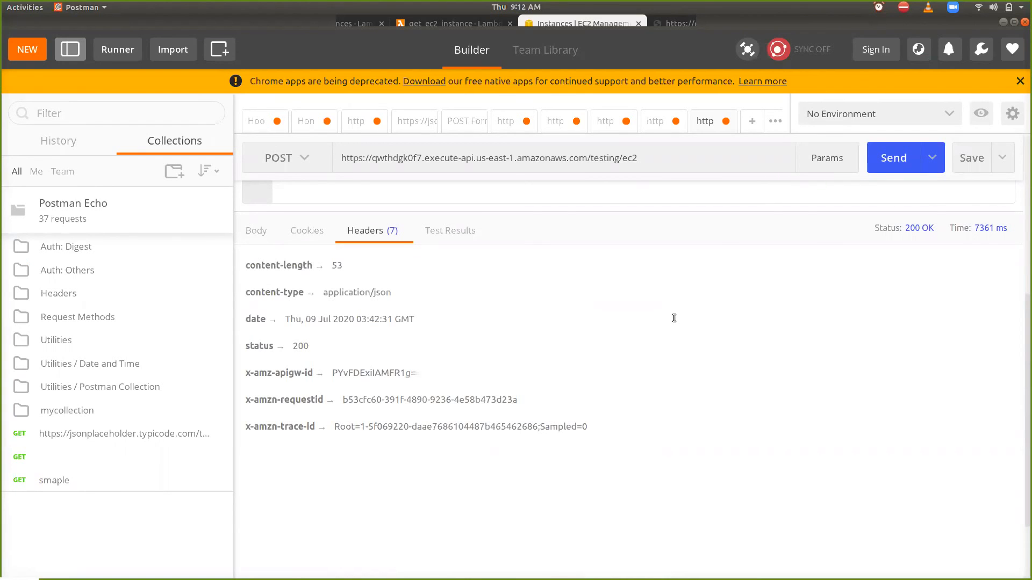
left_click(263, 232)
left_click(352, 361)
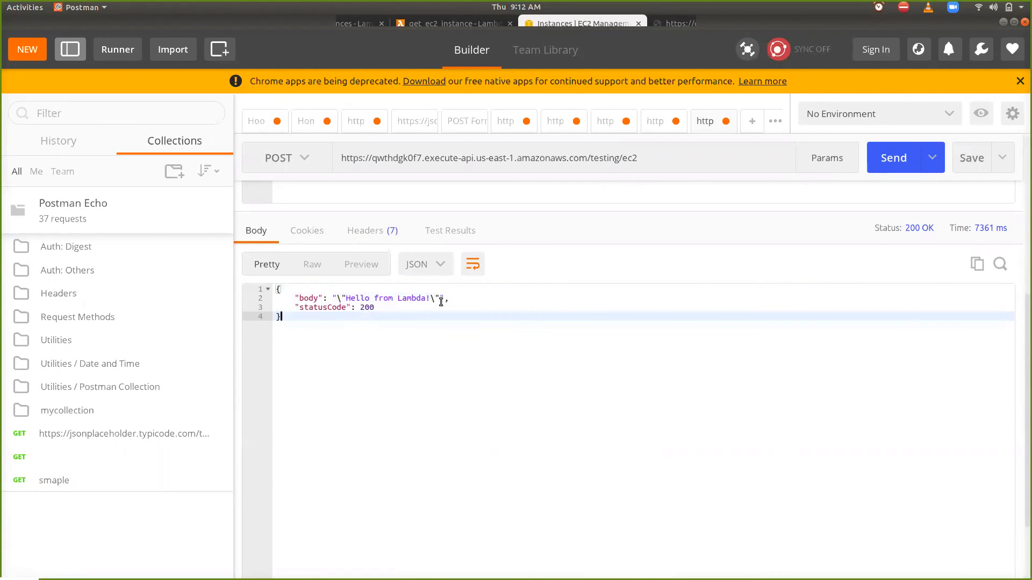
- Switch to the EC2 Instances list in Chrome and refresh it to check the instances' states
key("alt+Tab")
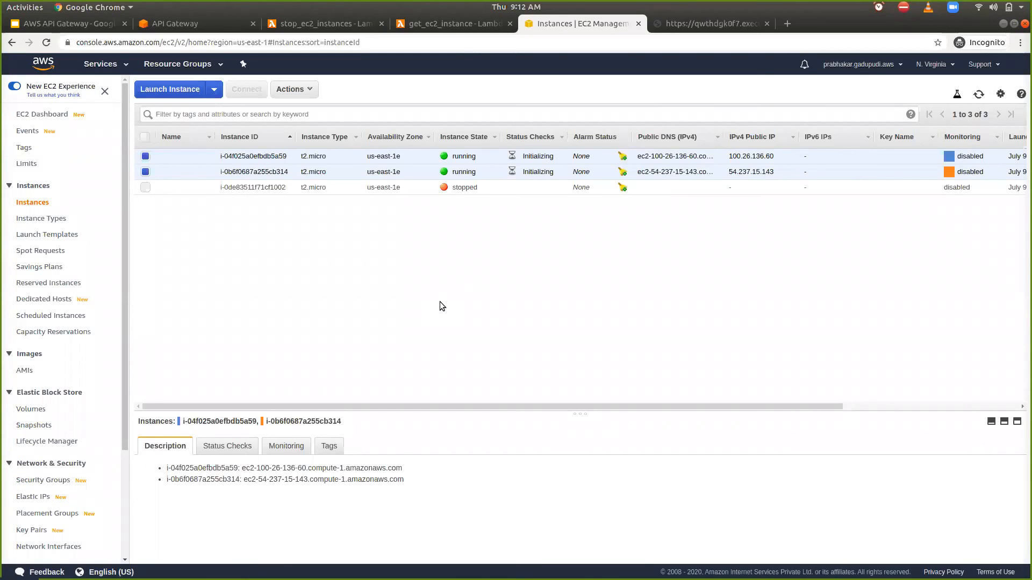
left_click(978, 94)
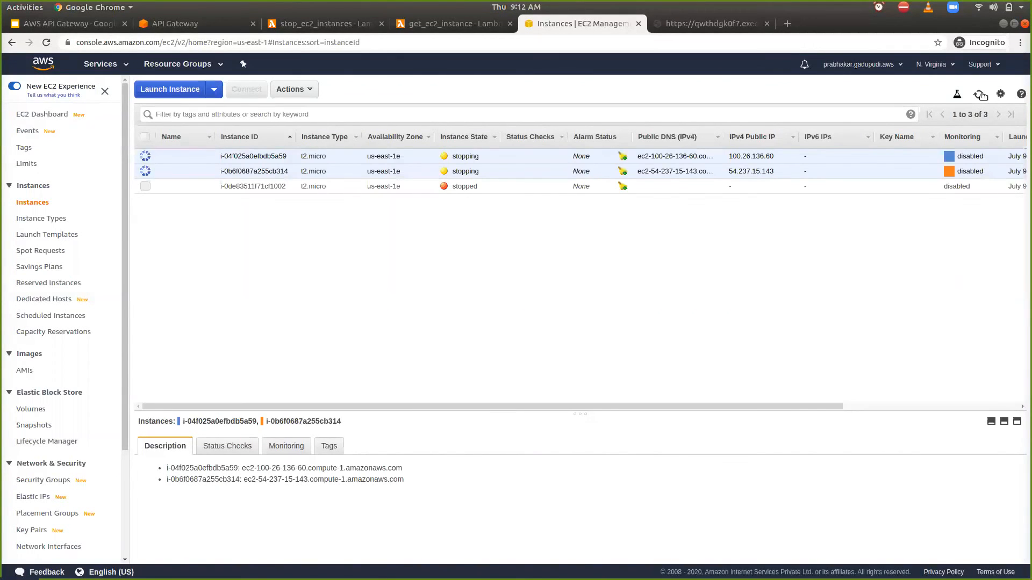